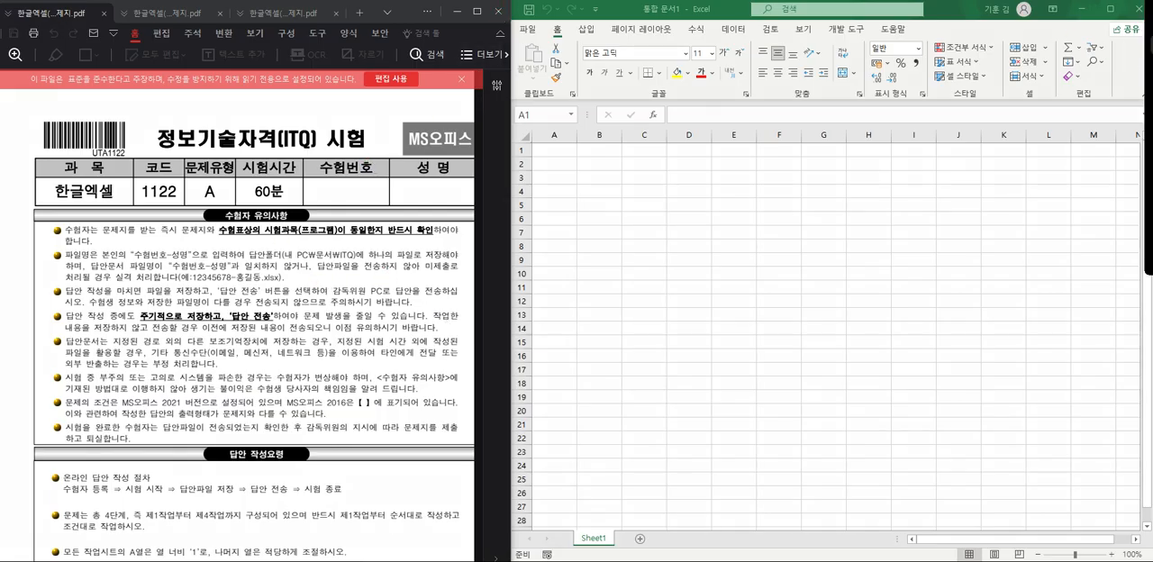
Review the exam PDF's candidate notes and answer-writing instructions on file naming, saving, Office version and sheet requirements.
left_click(1150, 45)
left_click(143, 253)
left_click_drag(124, 245, 195, 266)
left_click_drag(245, 238, 373, 272)
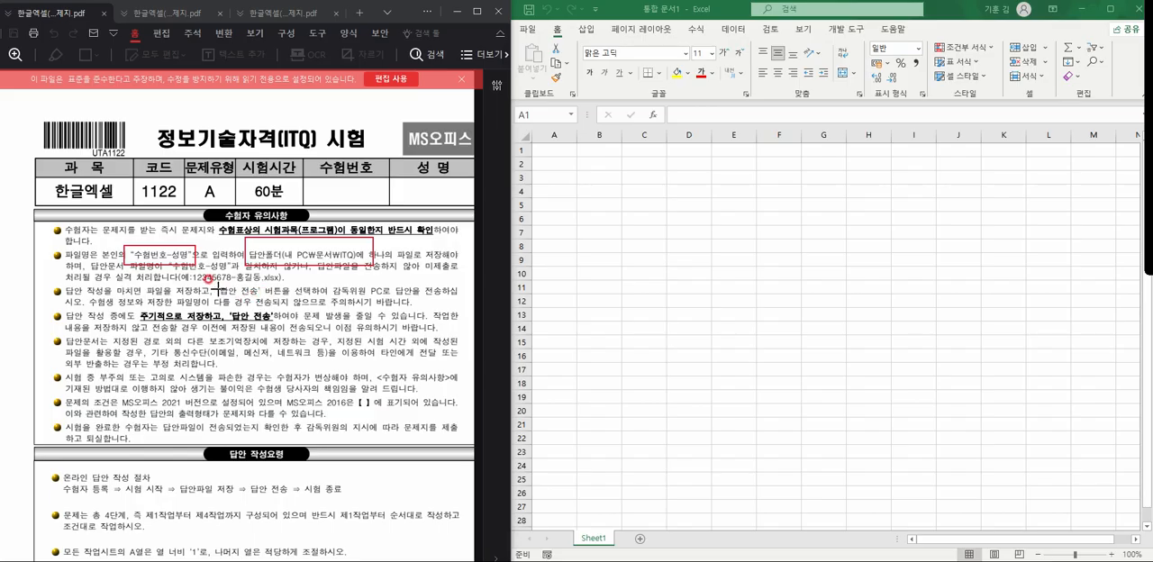
left_click_drag(171, 270, 297, 288)
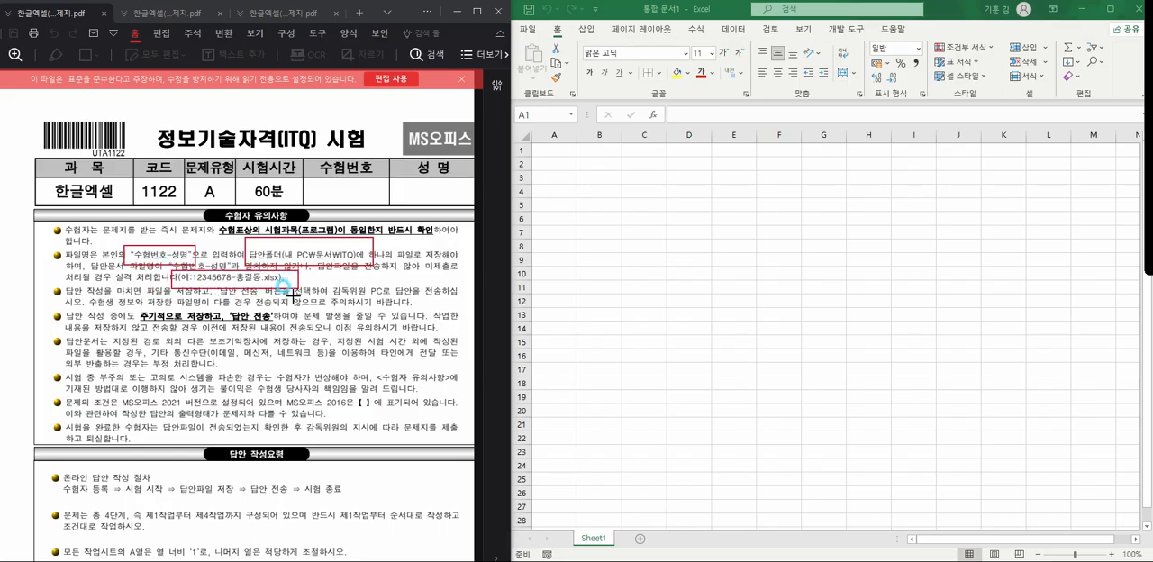
left_click_drag(136, 306, 297, 326)
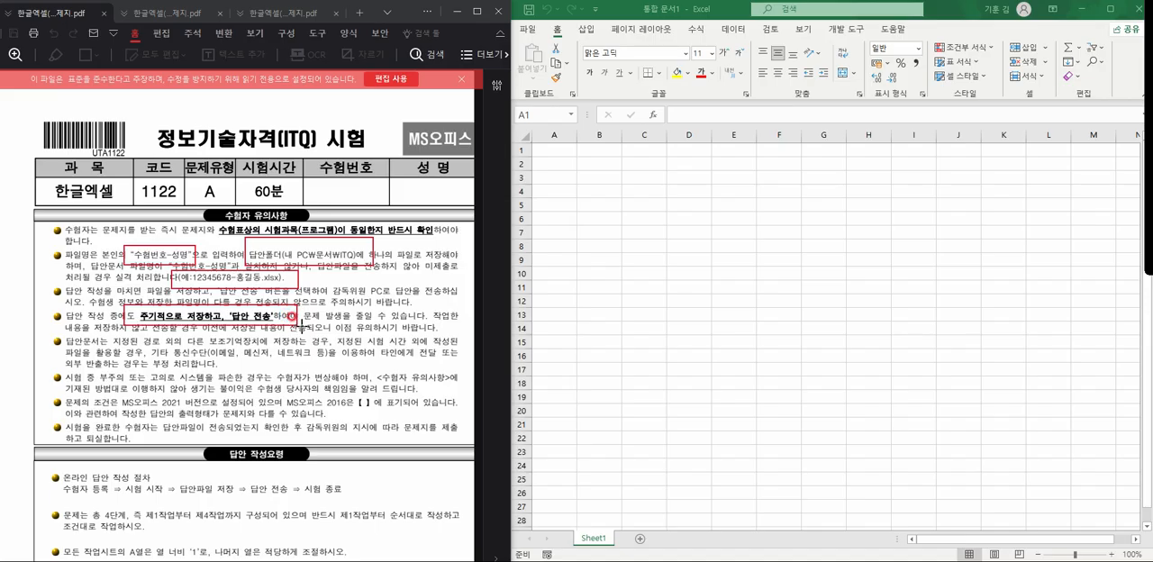
left_click_drag(267, 385, 391, 415)
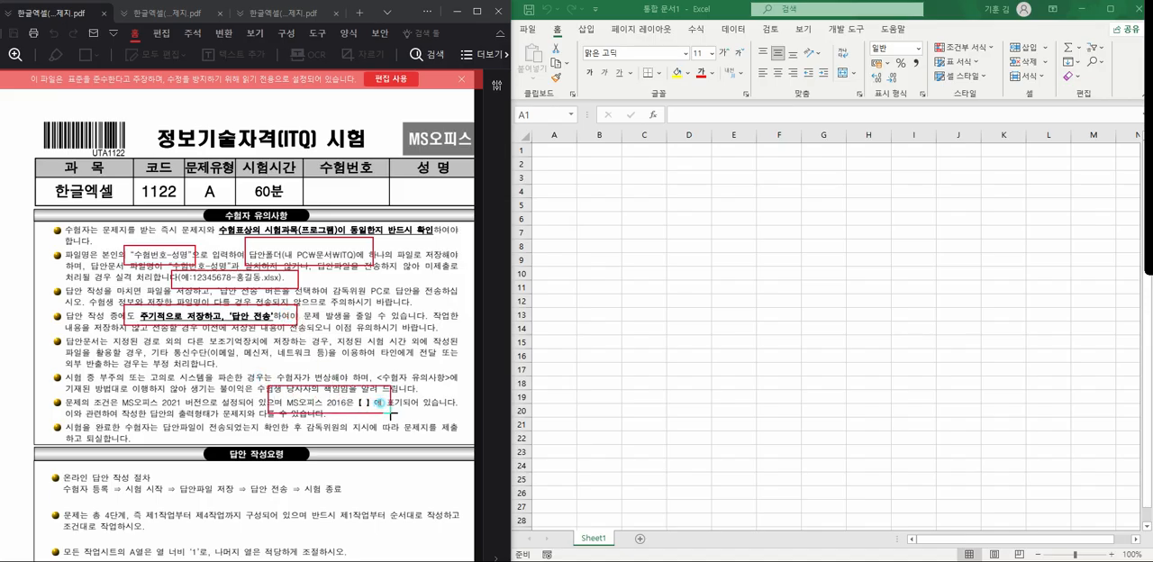
left_click_drag(97, 393, 214, 422)
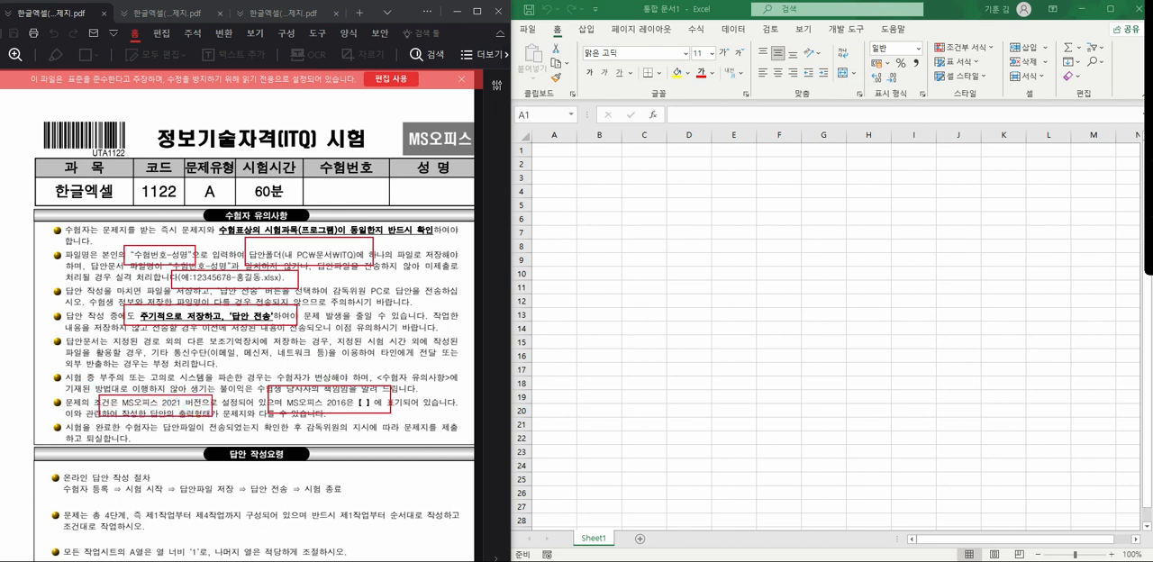
scroll(368, 284, "down", 5)
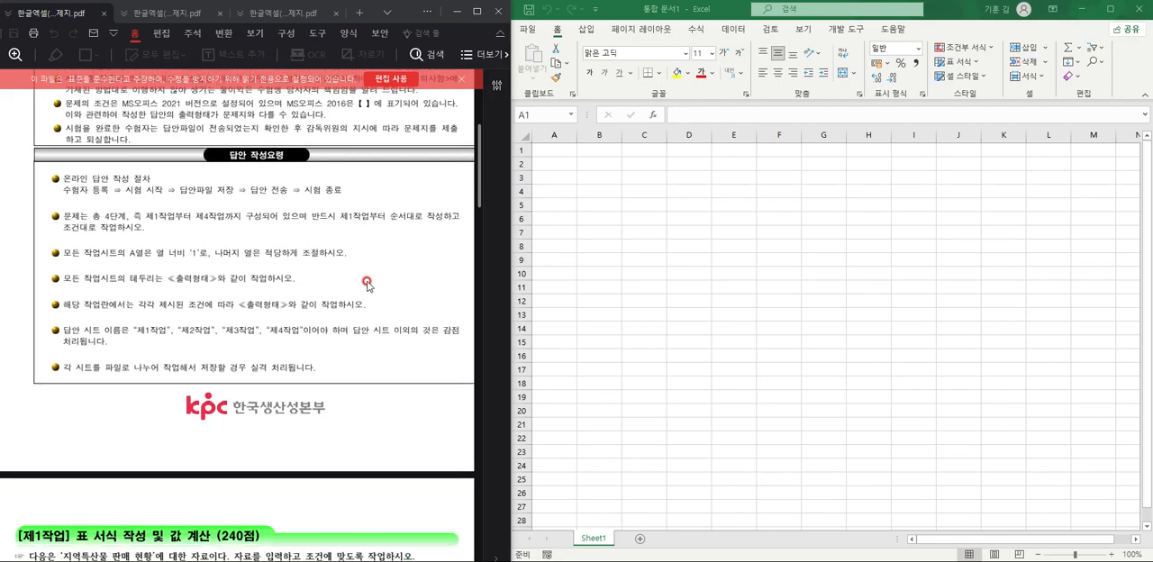
scroll(368, 285, "up", 1)
Add two more worksheets to the new workbook.
left_click(637, 540)
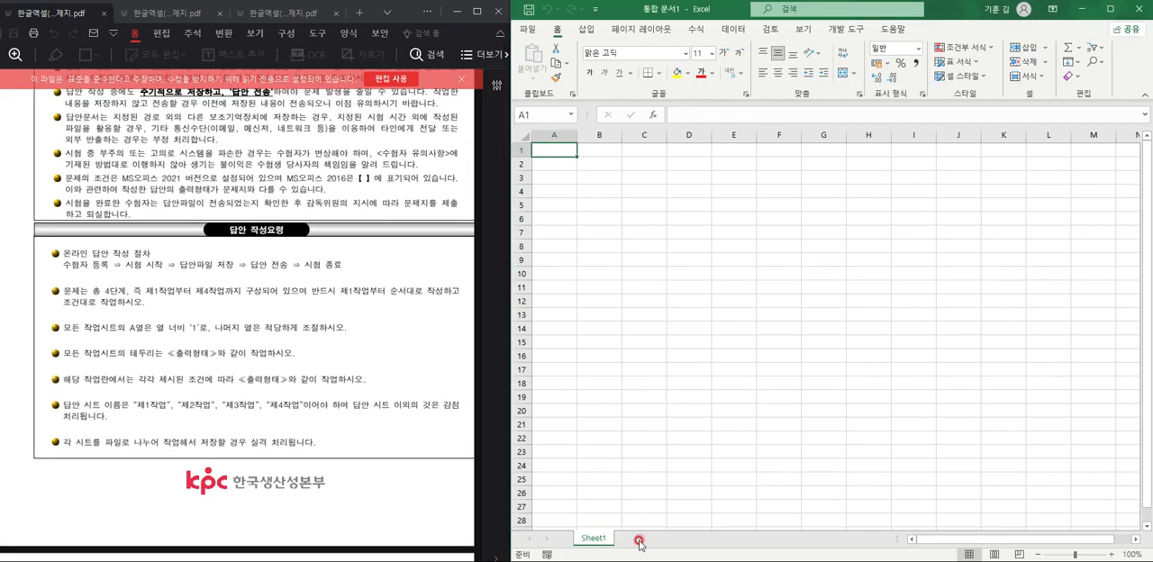
left_click(640, 541)
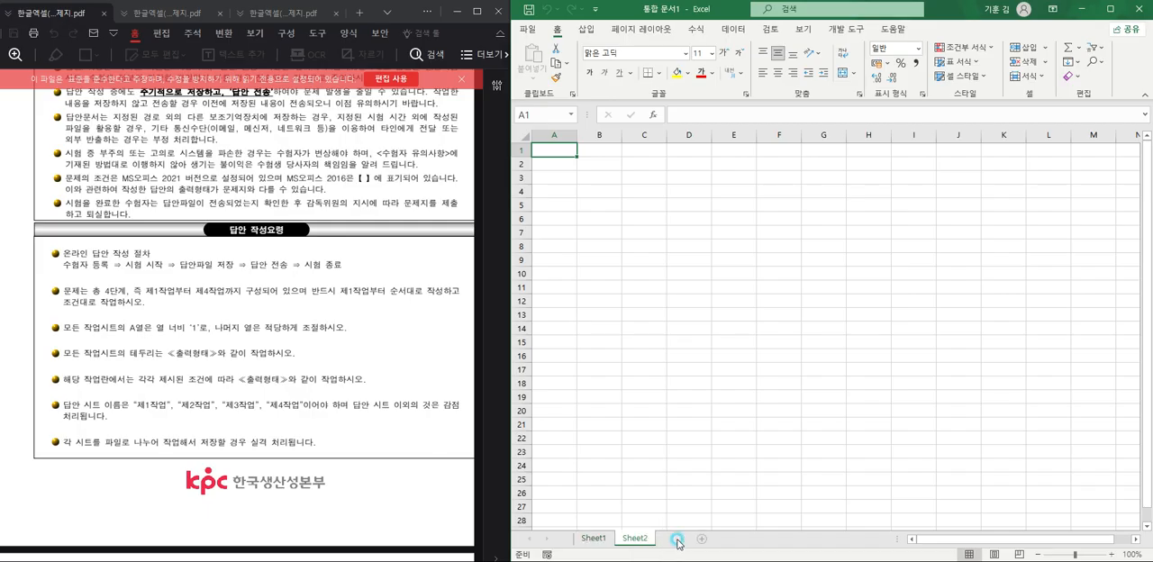
left_click(679, 539)
Rename the three worksheets in order as 제1작업, 제2작업 and 제3작업.
left_click(589, 538)
left_click(660, 539, "shift")
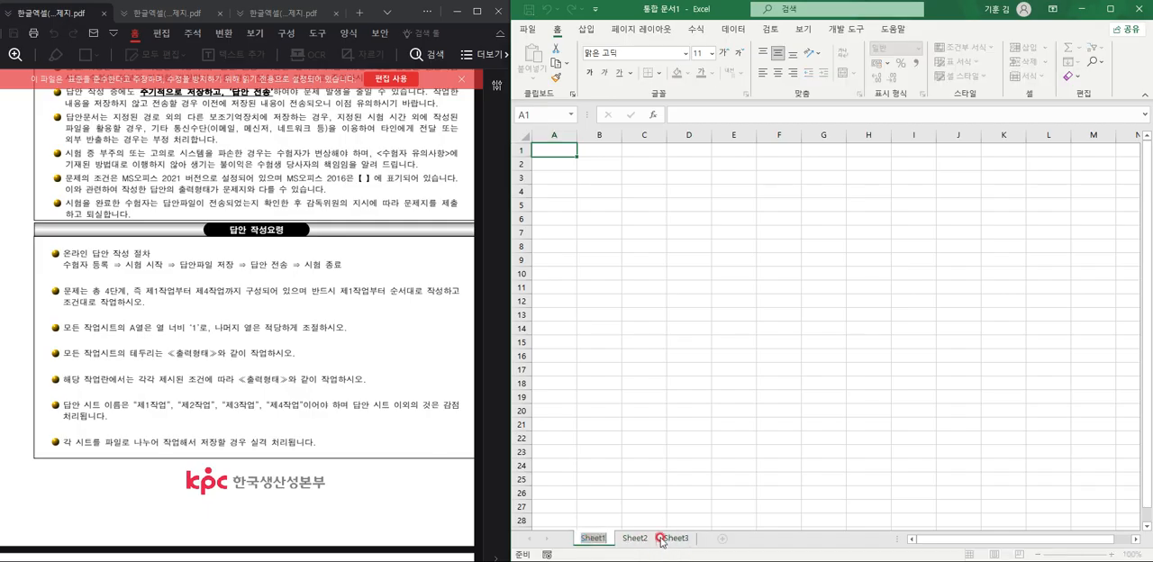
type("제")
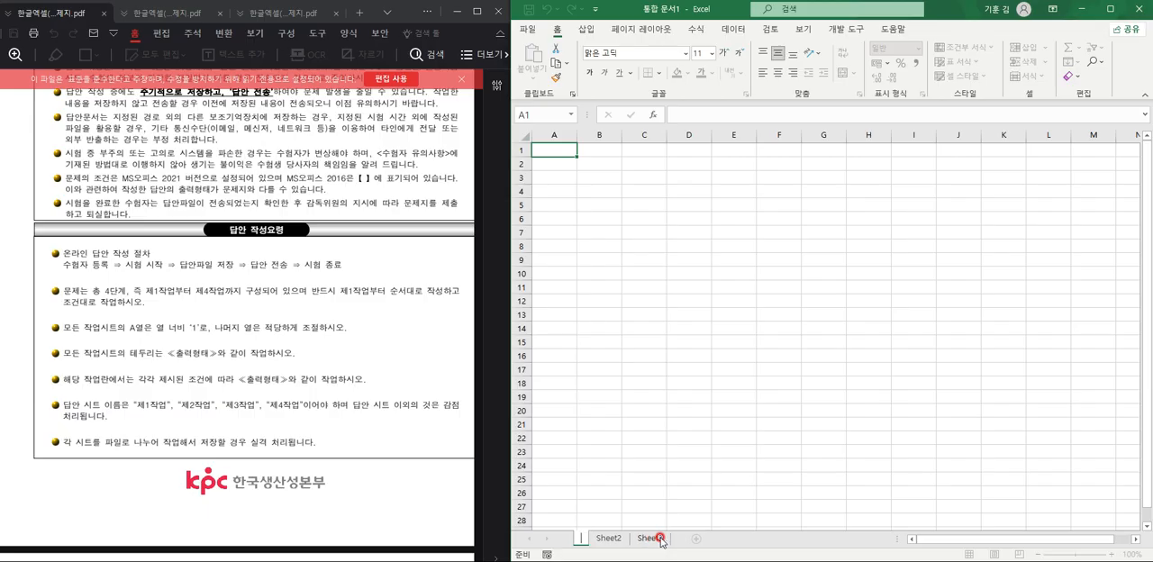
type("1작업")
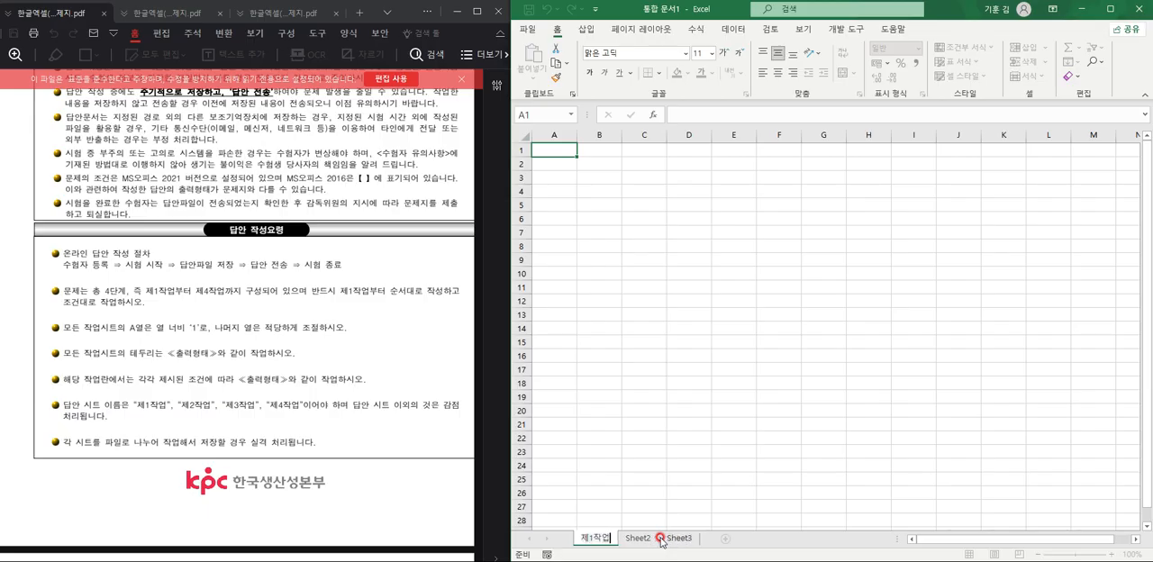
double_click(641, 538)
type("제2작업")
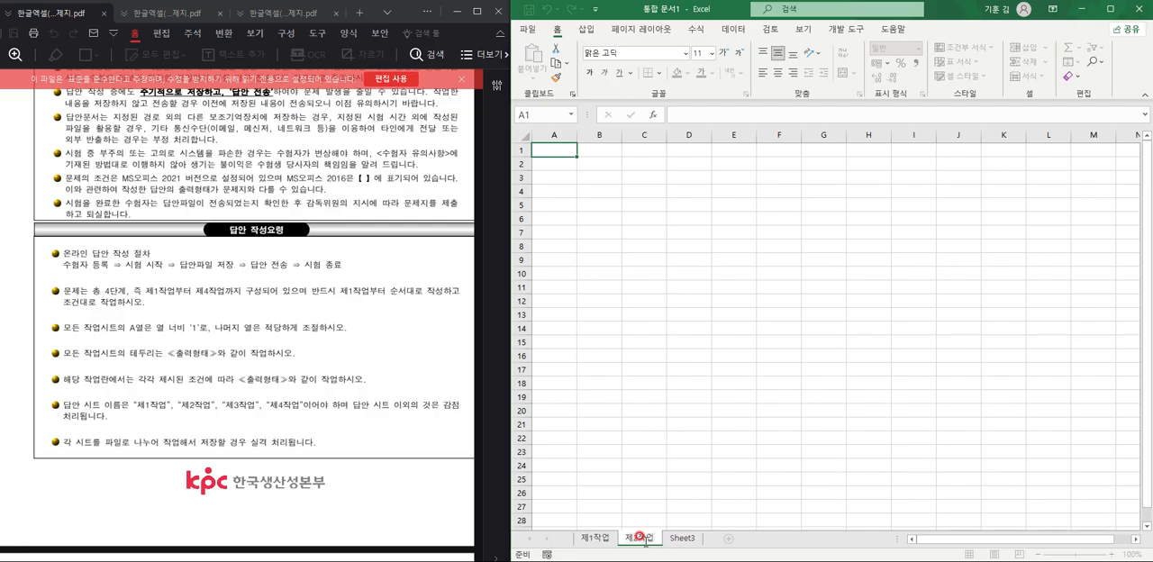
left_click(674, 542)
double_click(674, 540)
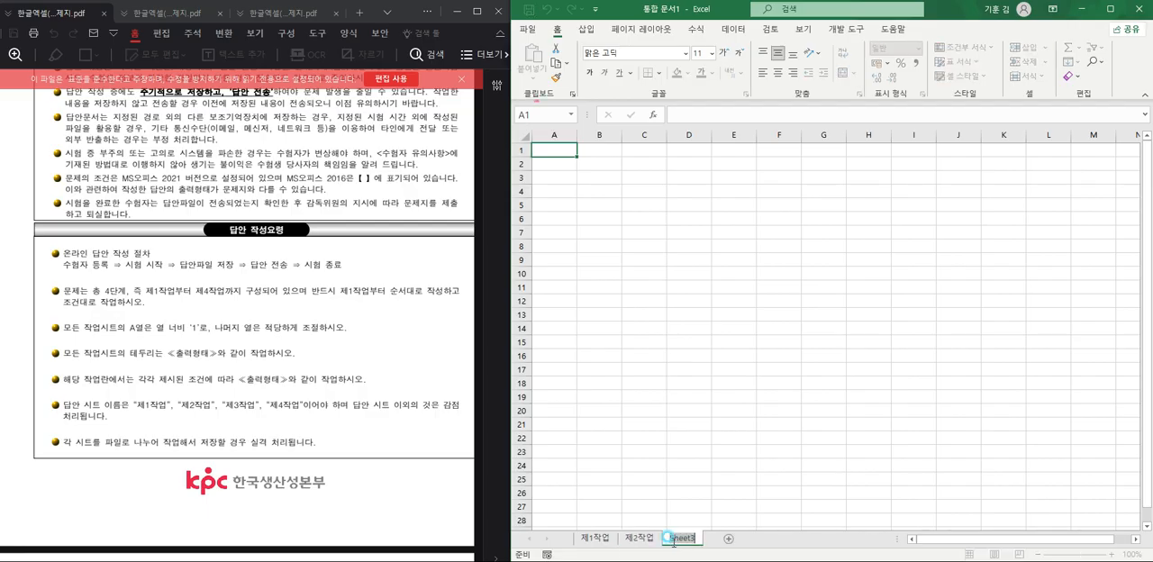
type("제3")
type("작ㅇ")
Group the sheets 제1작업 through 제3작업 and set the width of column A to 1 on all of them.
left_click(605, 541)
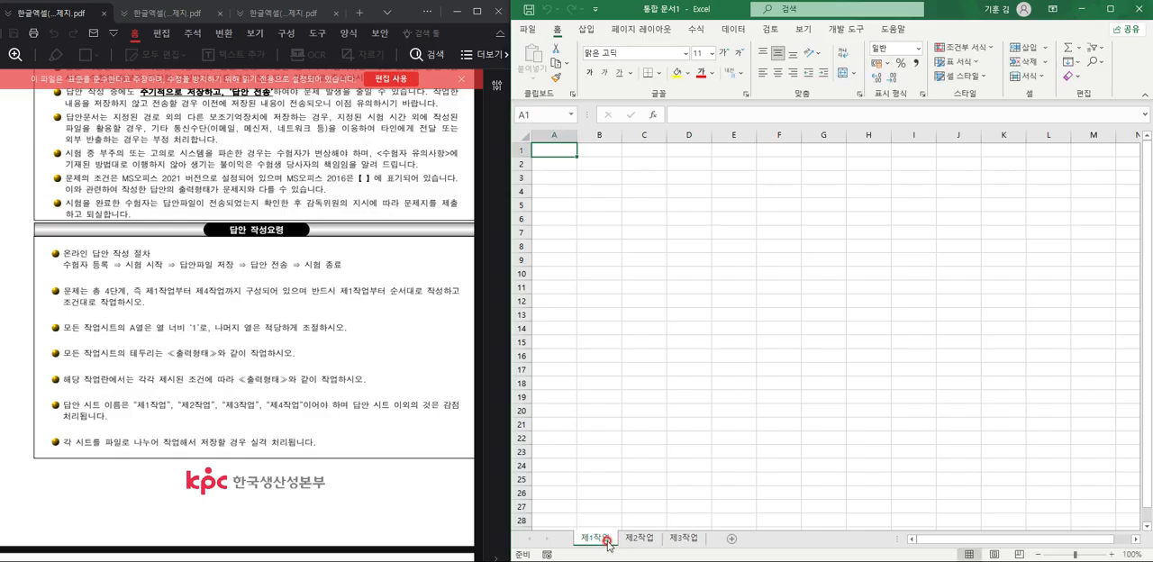
left_click(676, 540)
left_click(680, 539, "shift")
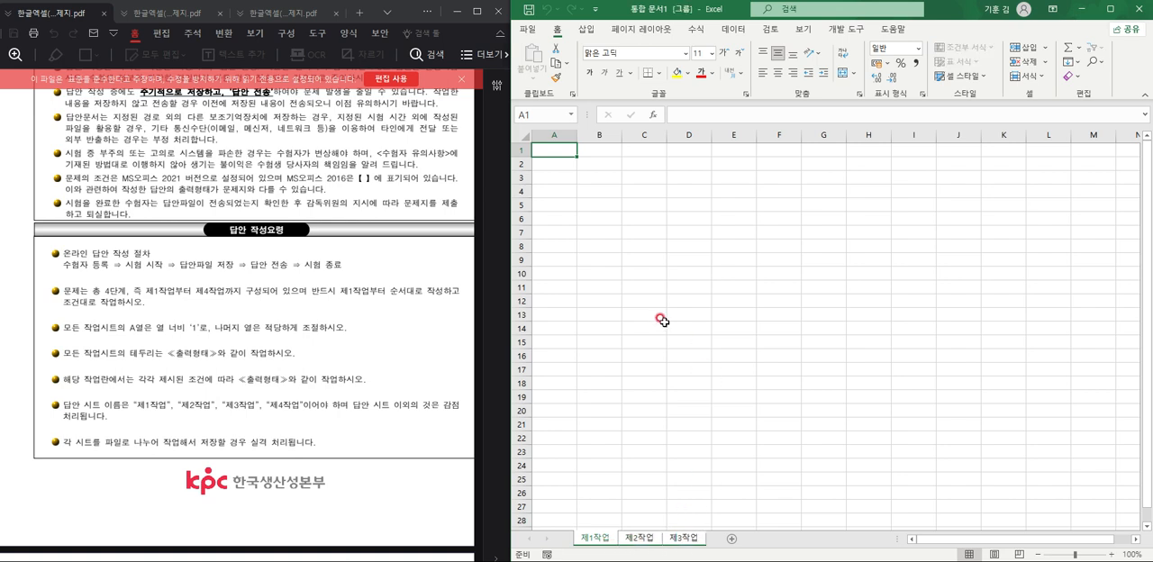
left_click(556, 133)
right_click(559, 140)
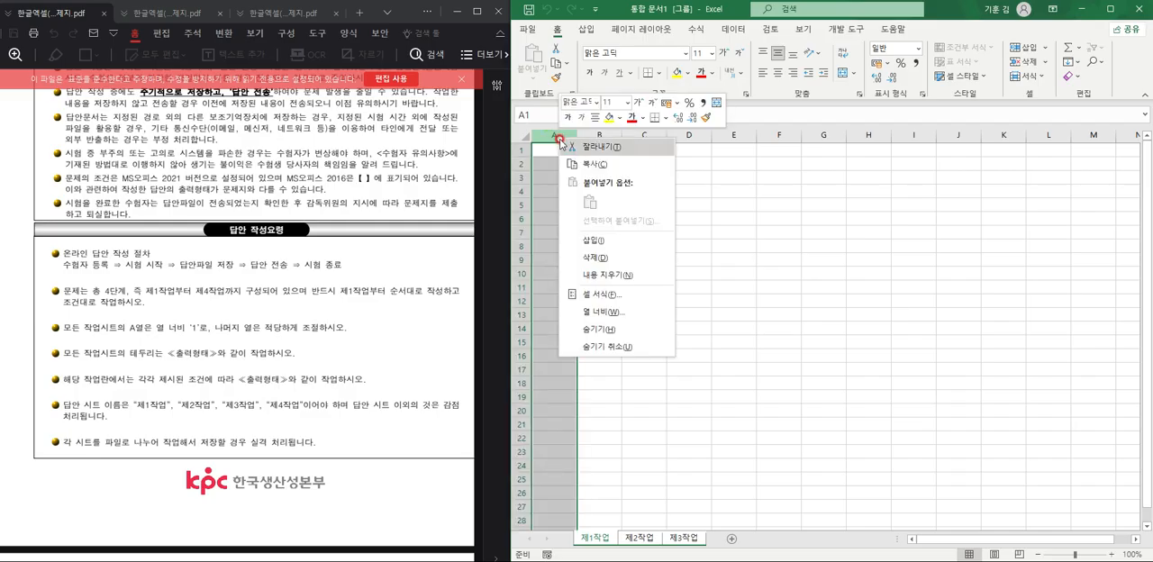
left_click(641, 314)
type("1")
key("Return")
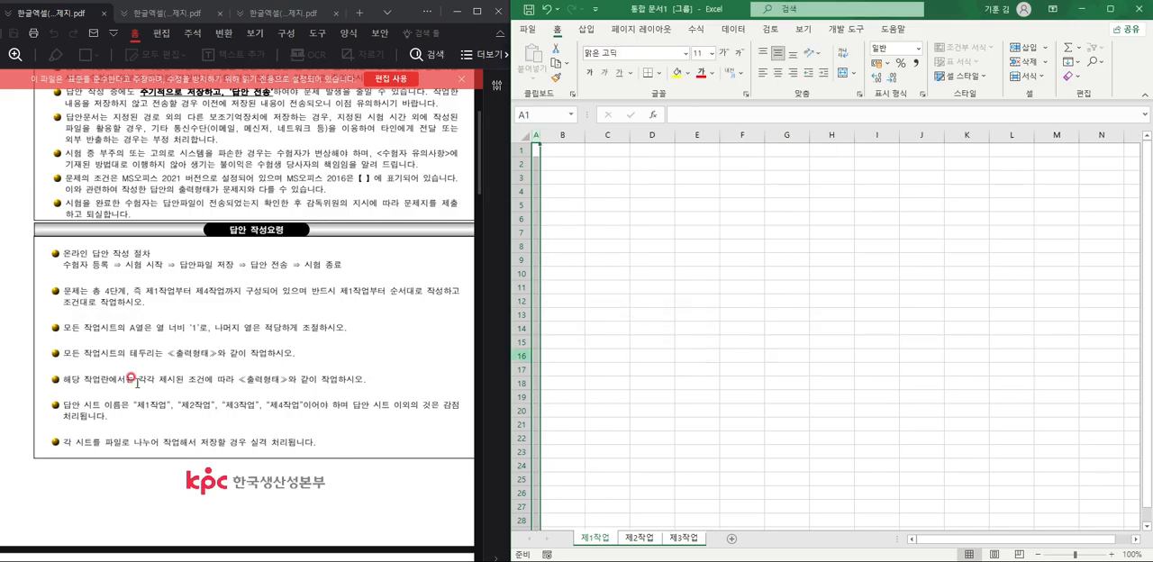
Set all cells of the grouped sheets to the 굴림 font and centre them horizontally.
scroll(133, 380, "down", 10)
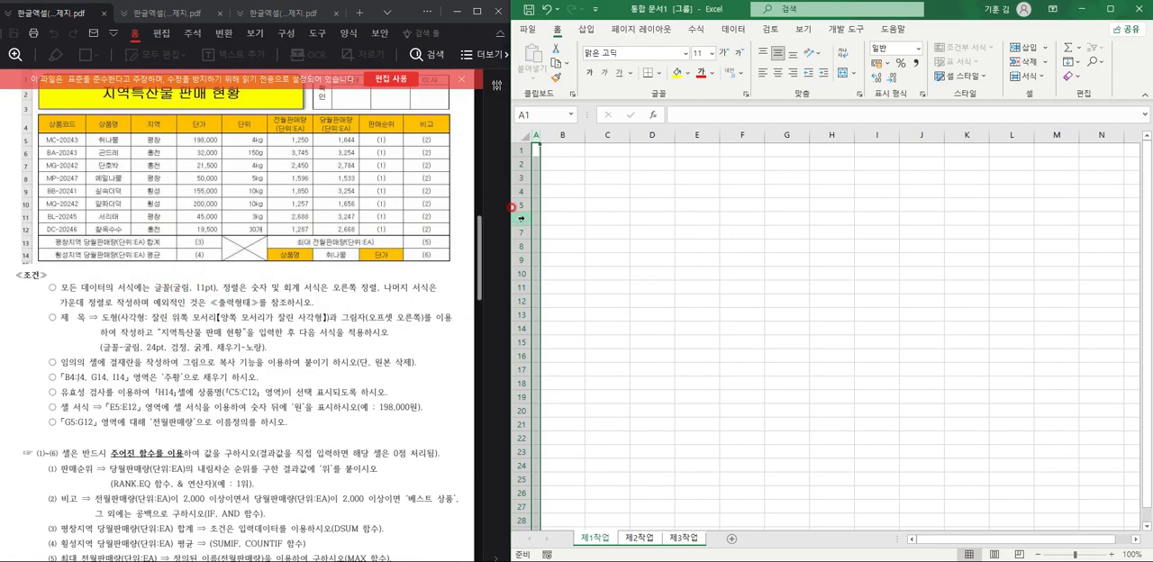
scroll(327, 312, "up", 5)
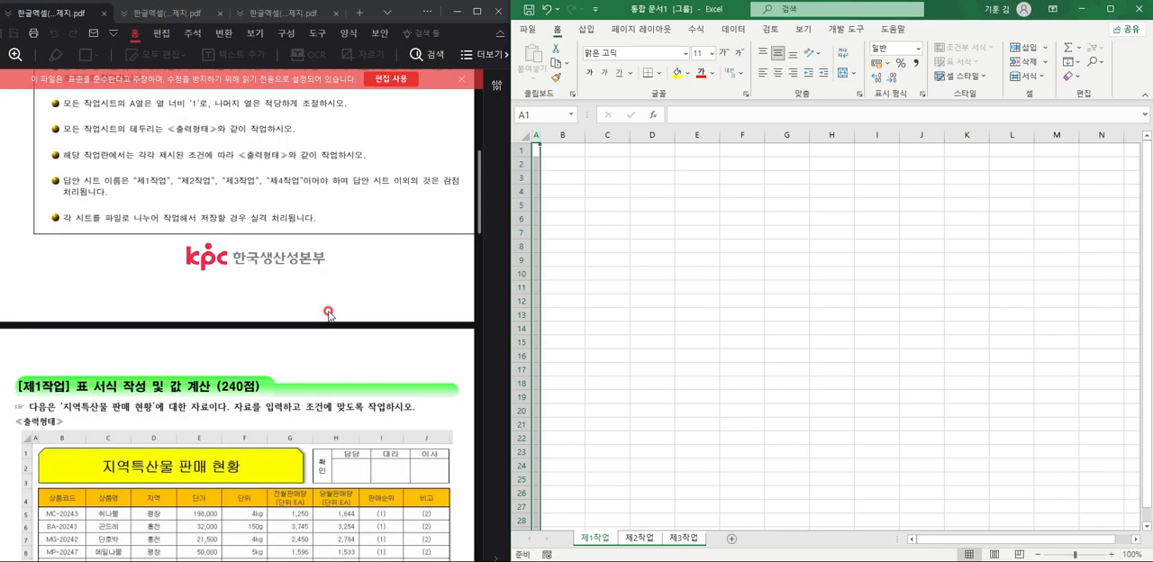
scroll(328, 313, "up", 5)
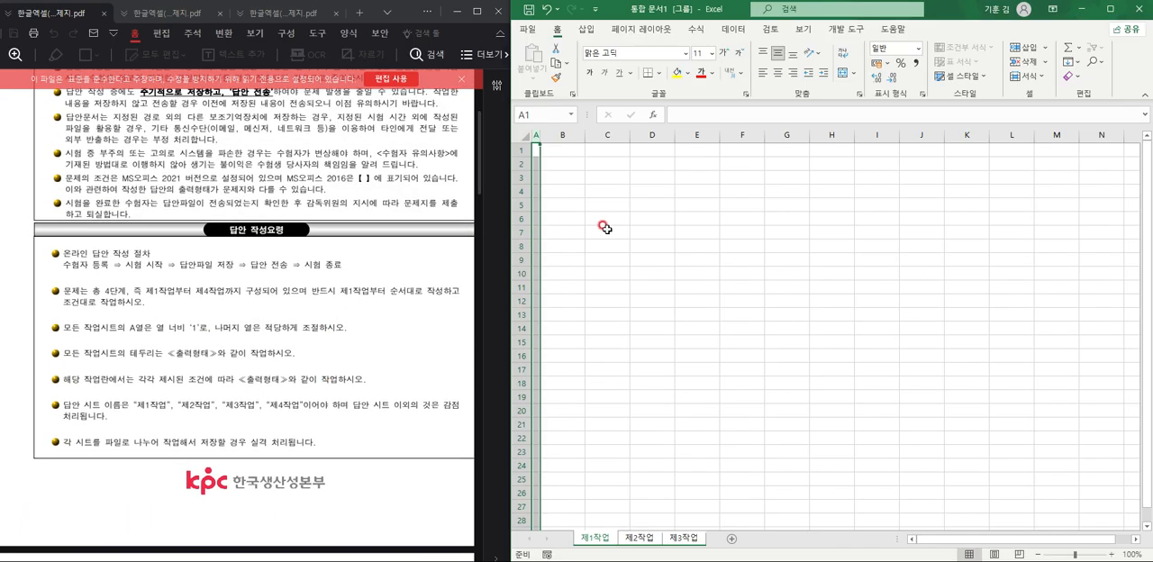
left_click(524, 135)
left_click(635, 51)
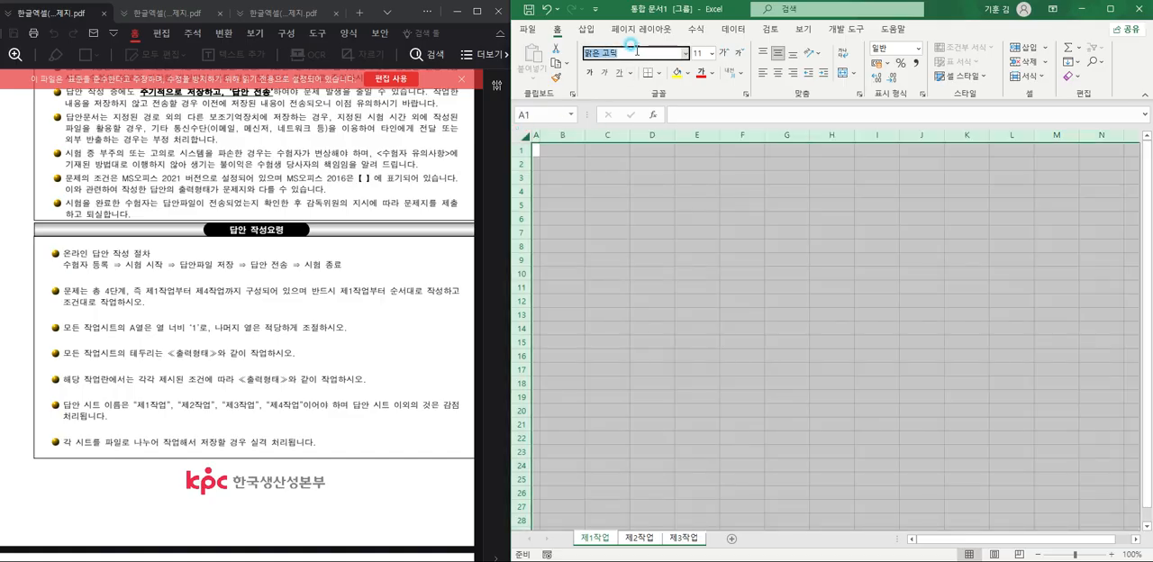
type("ㄱ굴림")
key("Return")
left_click(775, 77)
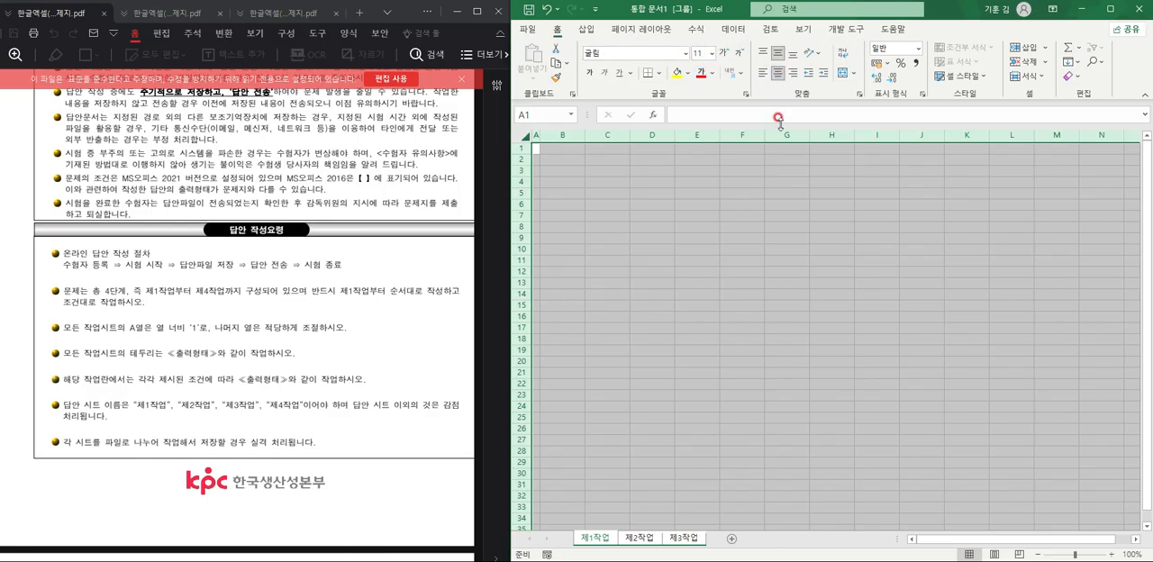
Ungroup the worksheets and return to the 제1작업 sheet with only a single cell selected.
left_click(634, 540)
left_click(637, 427)
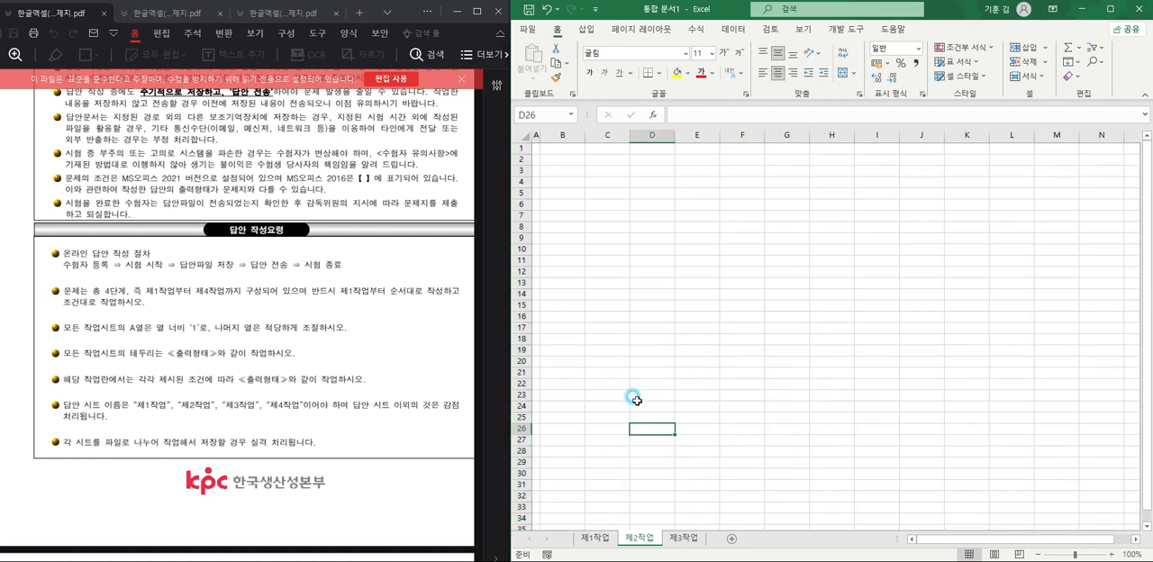
left_click(592, 539)
scroll(588, 246, "up", 3)
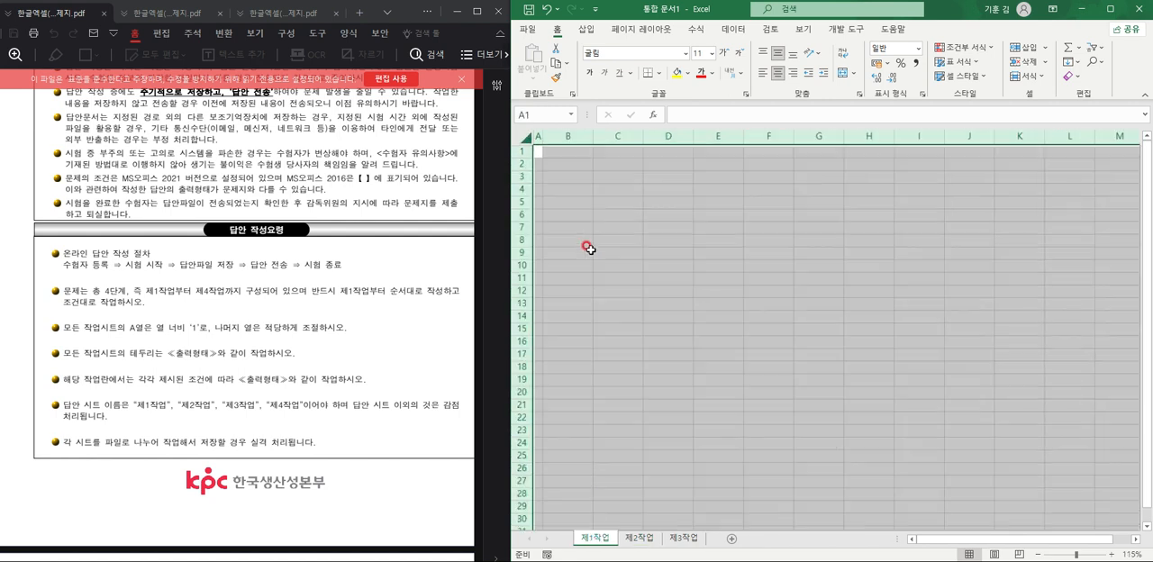
scroll(622, 322, "up", 3)
left_click(622, 322)
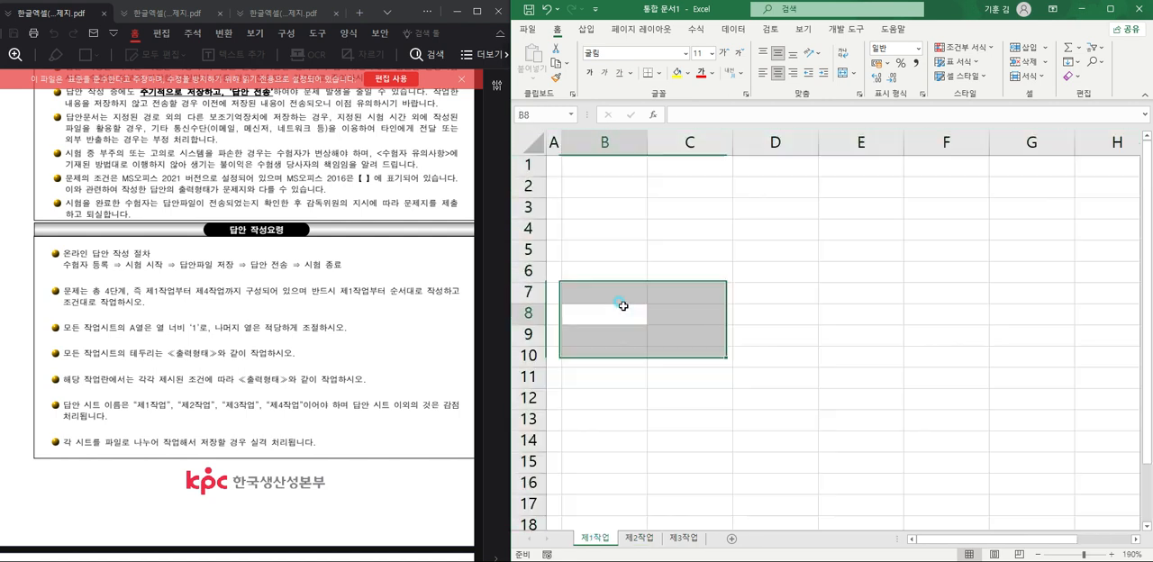
left_click(618, 255)
scroll(621, 271, "down", 2)
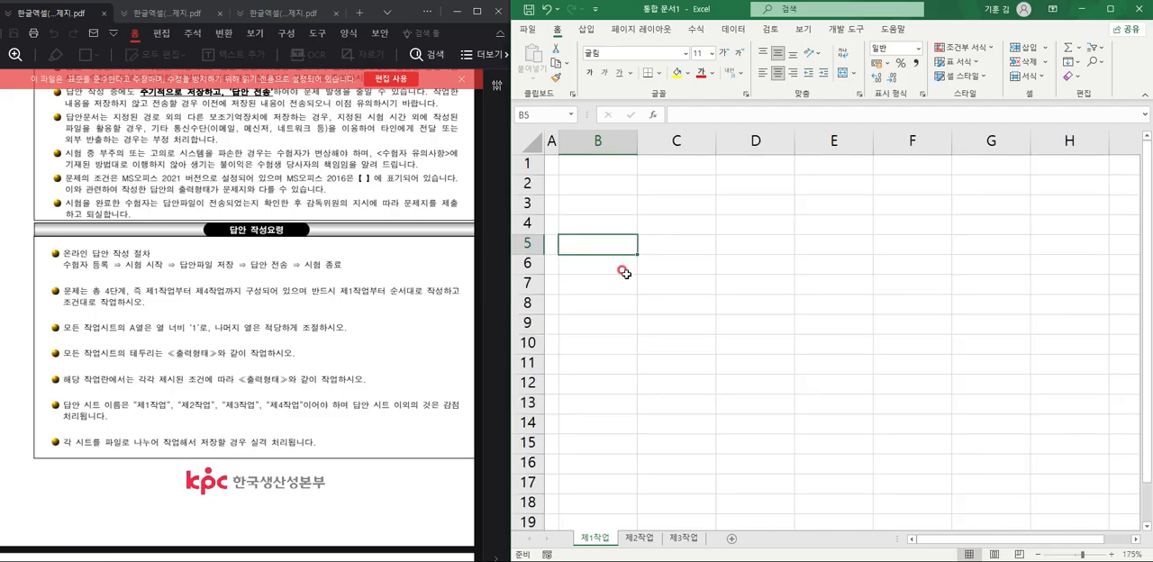
scroll(623, 272, "up", 1)
scroll(618, 267, "down", 1)
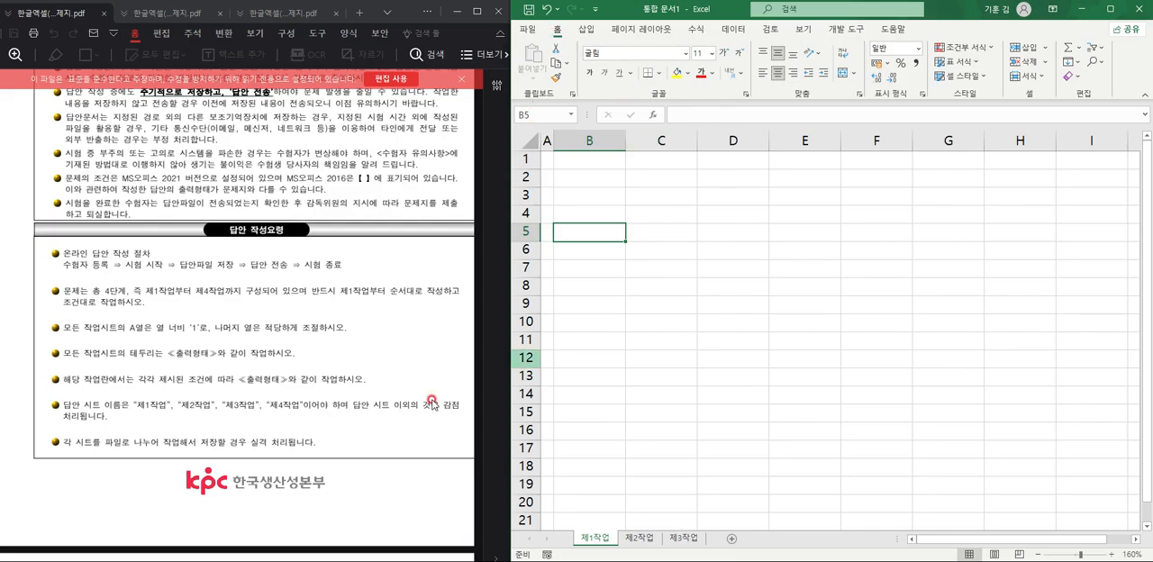
Enter the table headers 상품코드, 상품명, 지역, 단가 and 단위 in cells B4 through F4.
scroll(311, 398, "down", 10)
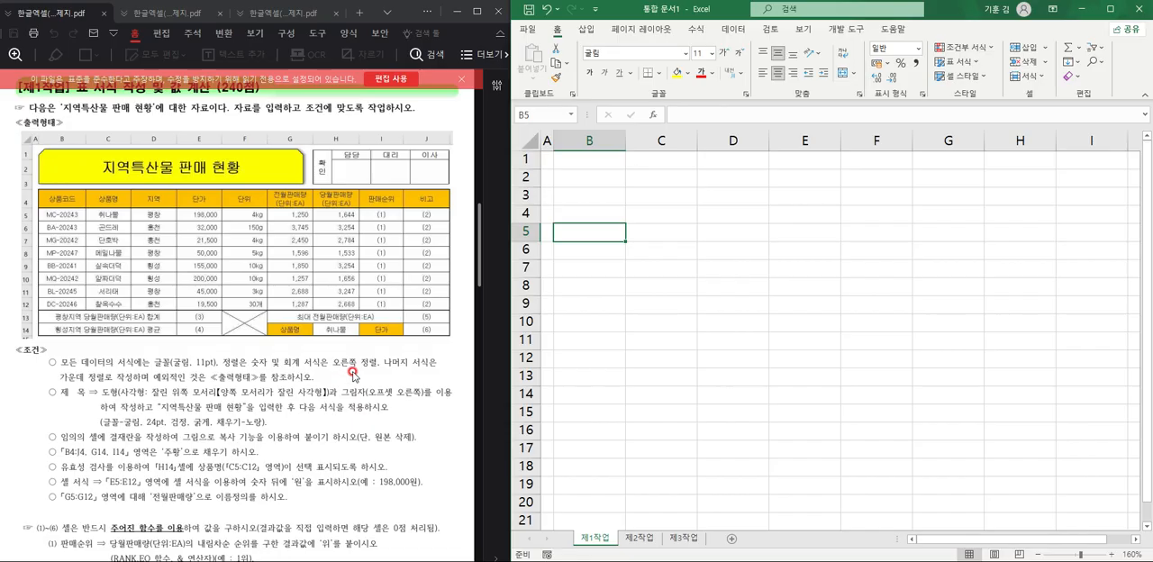
left_click(589, 212)
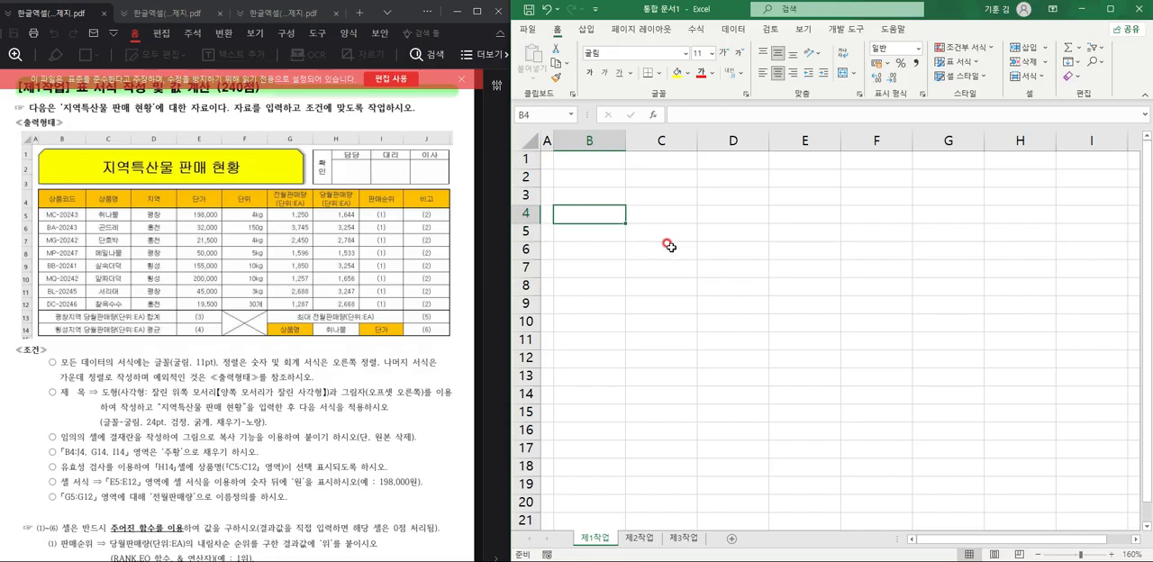
type("상ㅍ")
type("코드")
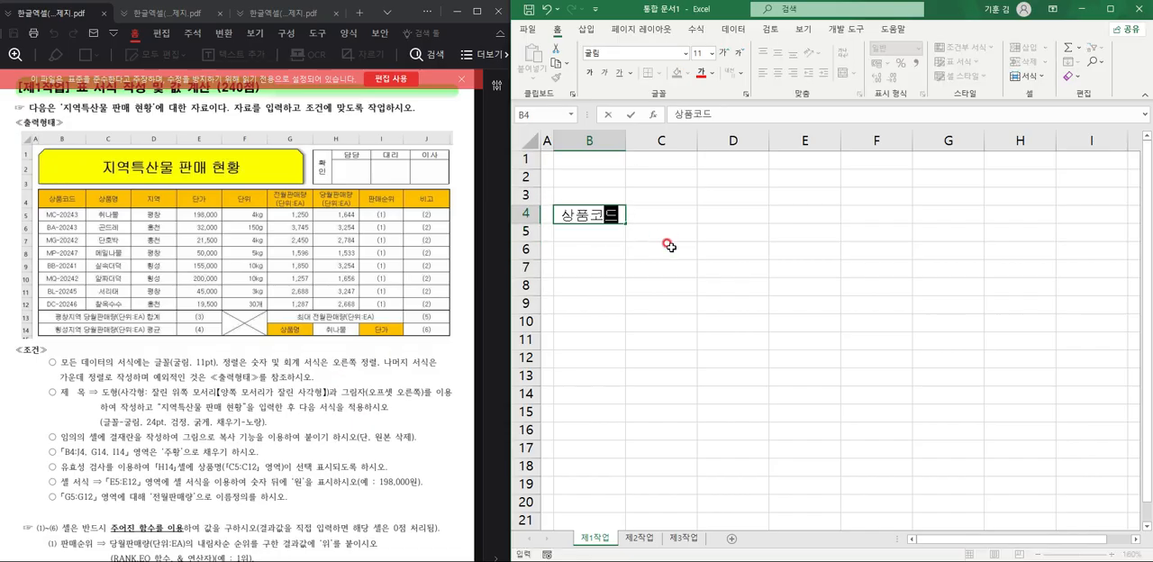
key("Tab")
type("ㅅ상품명")
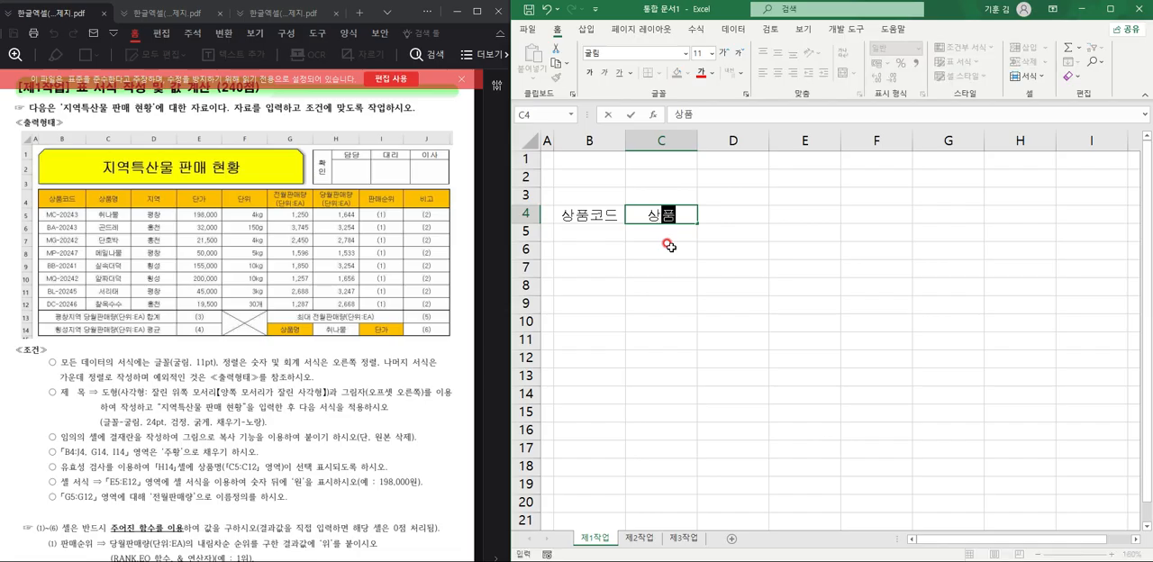
key("Tab")
type("지역")
key("Tab")
type("단가")
key("Tab")
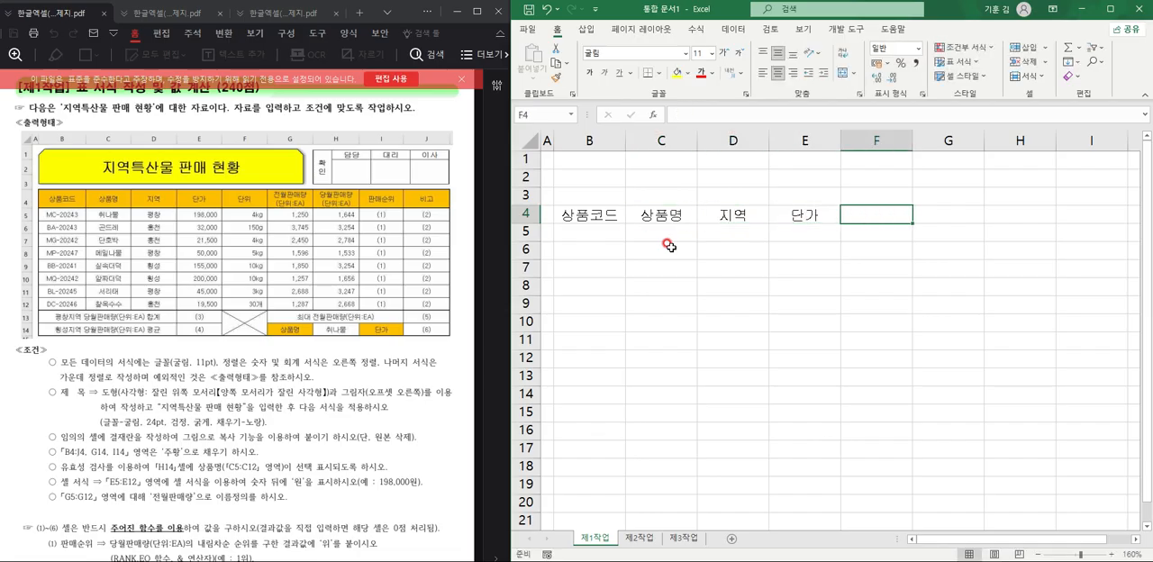
type("단위")
key("Tab")
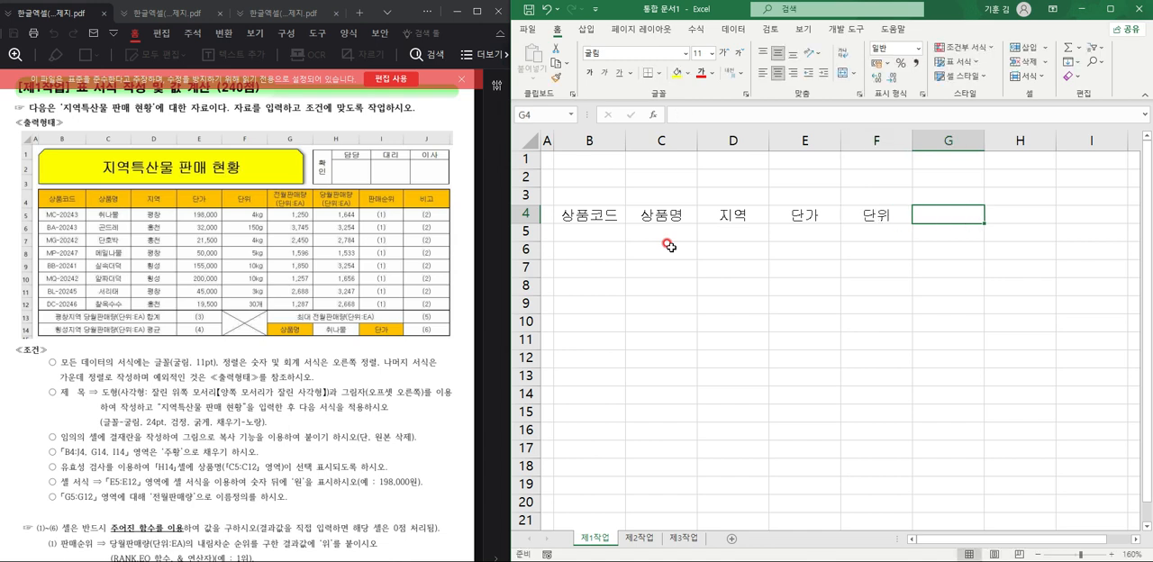
Enter the header 전월판매량 with (단위:EA) on a second line in cell G4.
type("전월판매량")
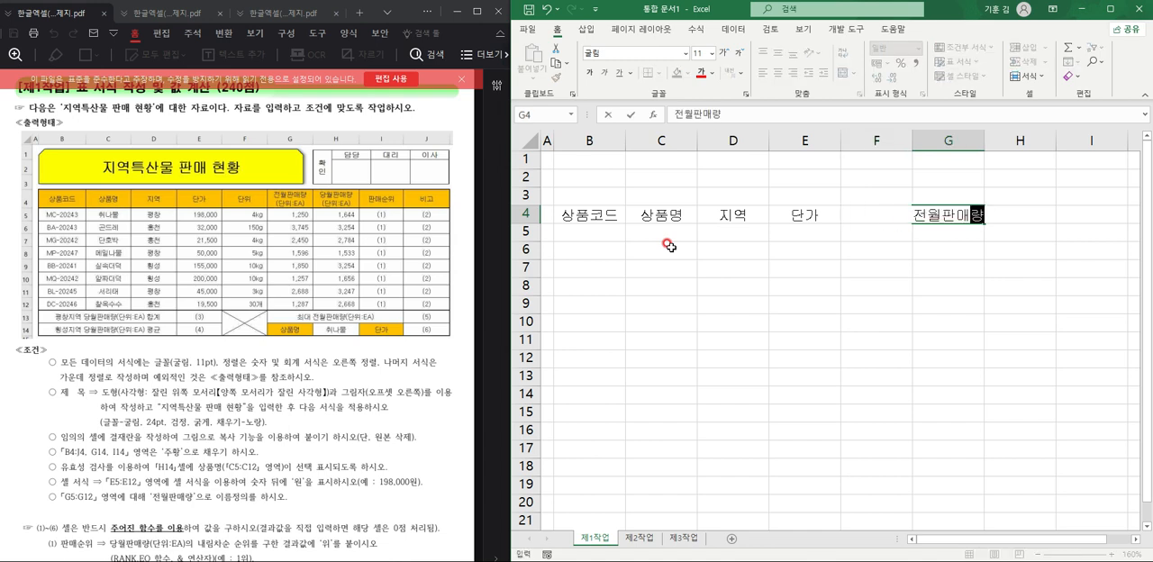
key("Return")
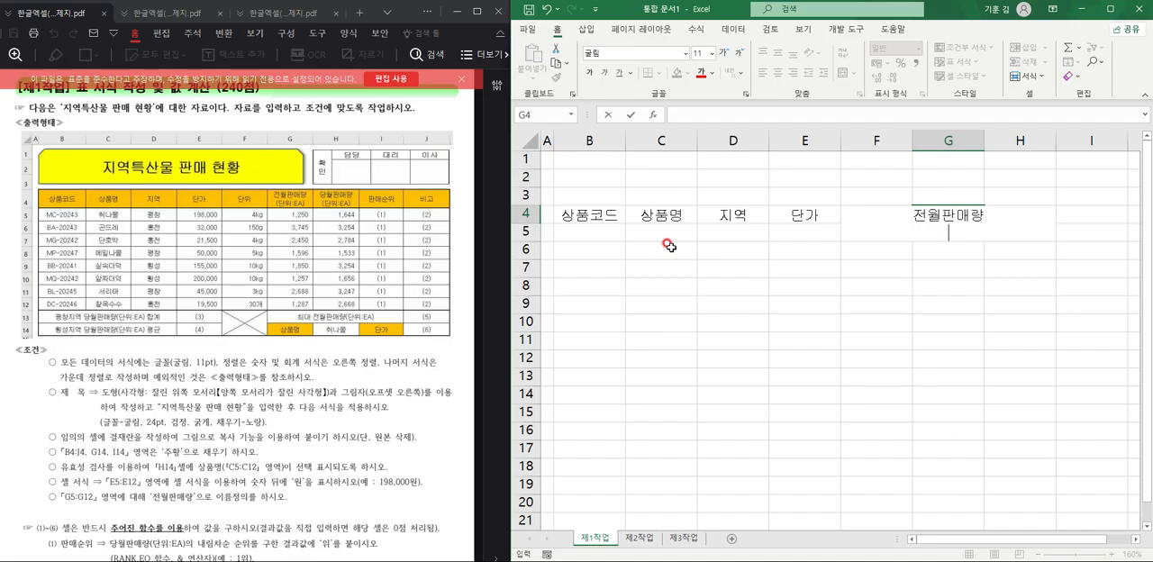
type("(단위:EA)")
key("Tab")
Enter the header 당월판매량 with (단위:EA) on a second line in cell H4.
type("EKDDN")
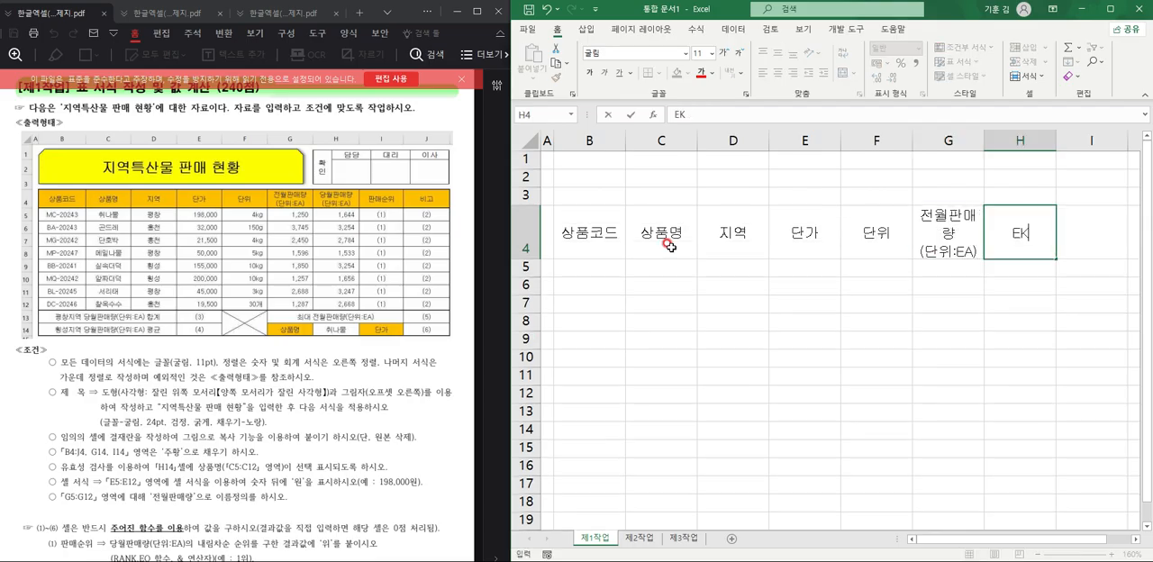
key("BackSpace")
key("BackSpace")
key("BackSpace")
key("BackSpace")
key("BackSpace")
type("ㅌ")
type("당월")
type("판매량")
key("alt+Return")
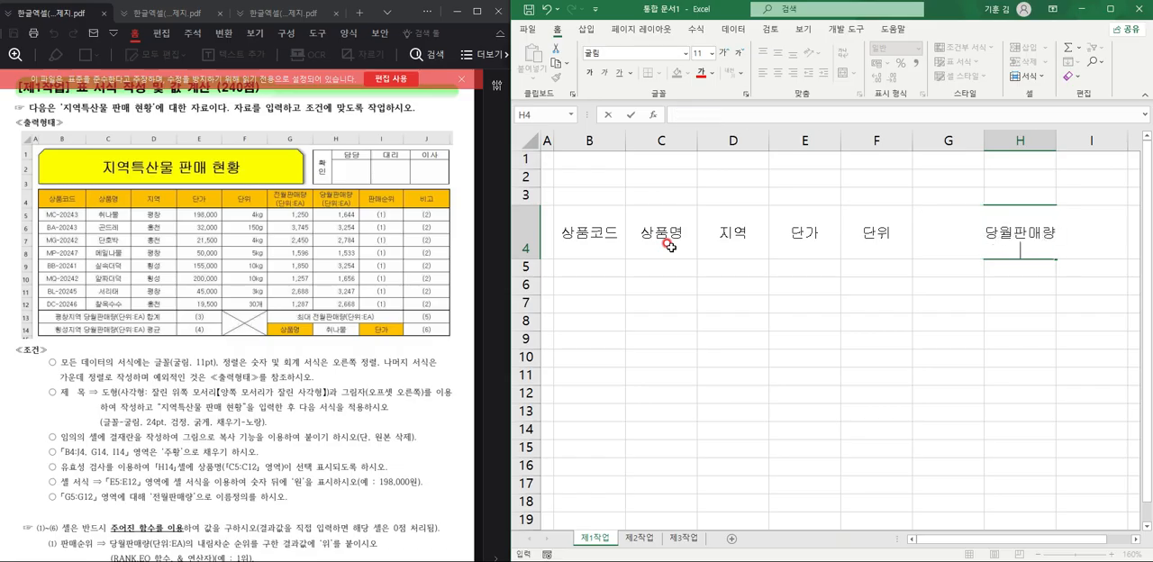
type("(단위:EA)")
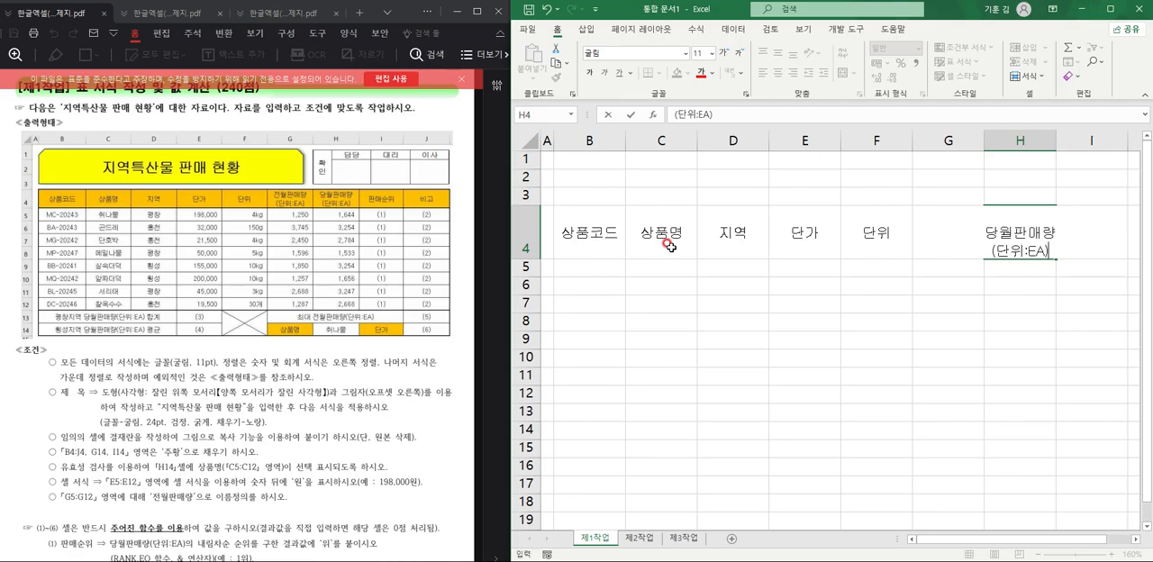
key("Return")
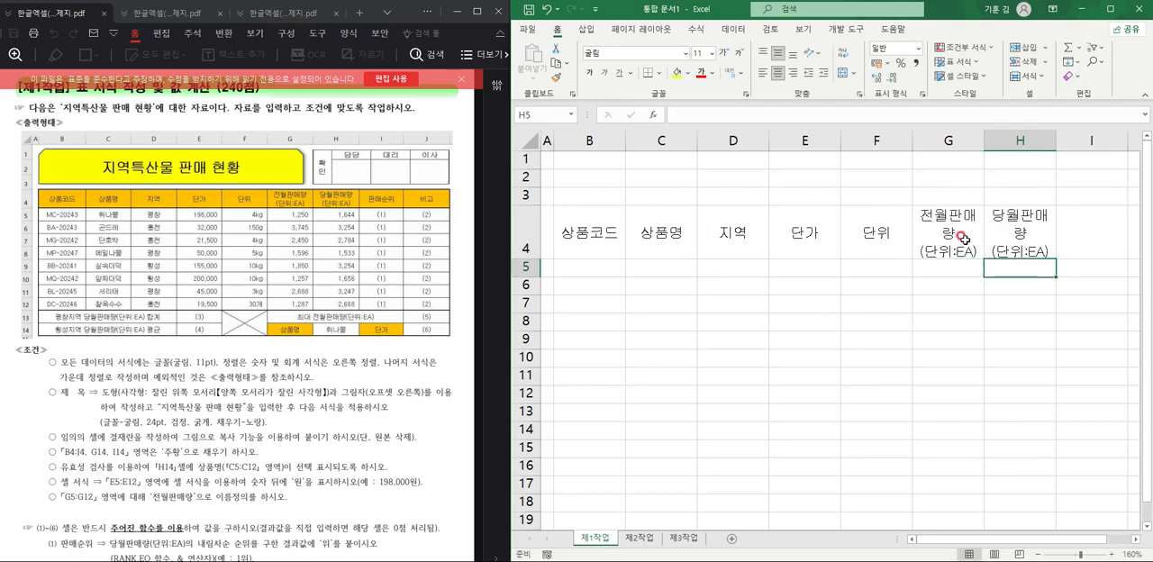
Widen columns G and H and reduce the height of row 4 so both headers fit on two lines.
left_click_drag(985, 141, 994, 142)
left_click_drag(1066, 133, 1079, 133)
left_click_drag(534, 258, 535, 248)
key("Up")
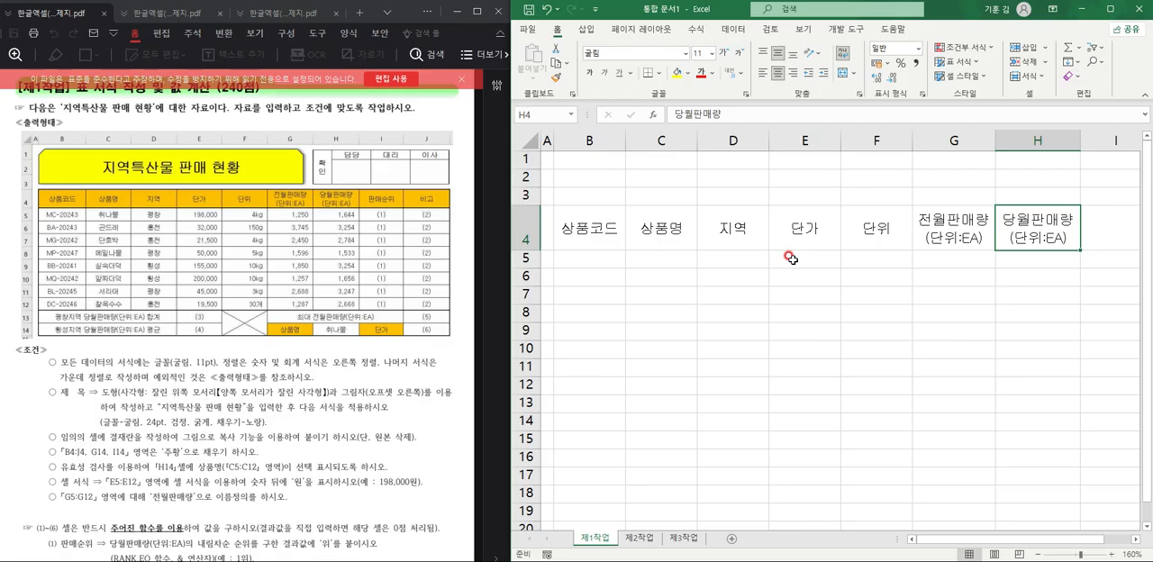
Enter the headers 판매순위 in cell I4 and 비고 in cell J4.
scroll(791, 259, "down", 3)
left_click(991, 214)
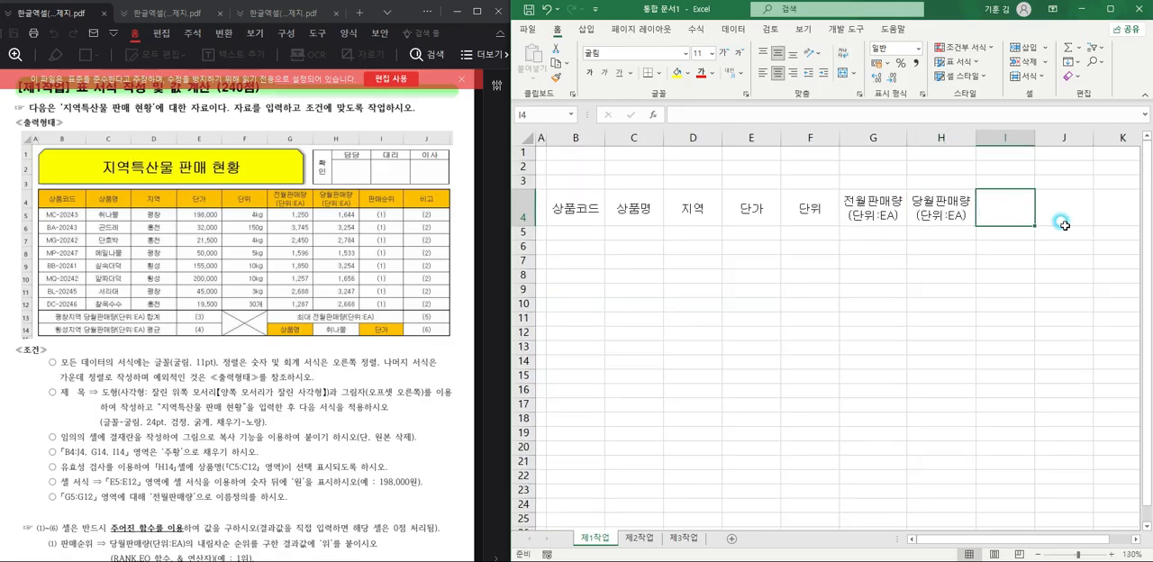
type("E")
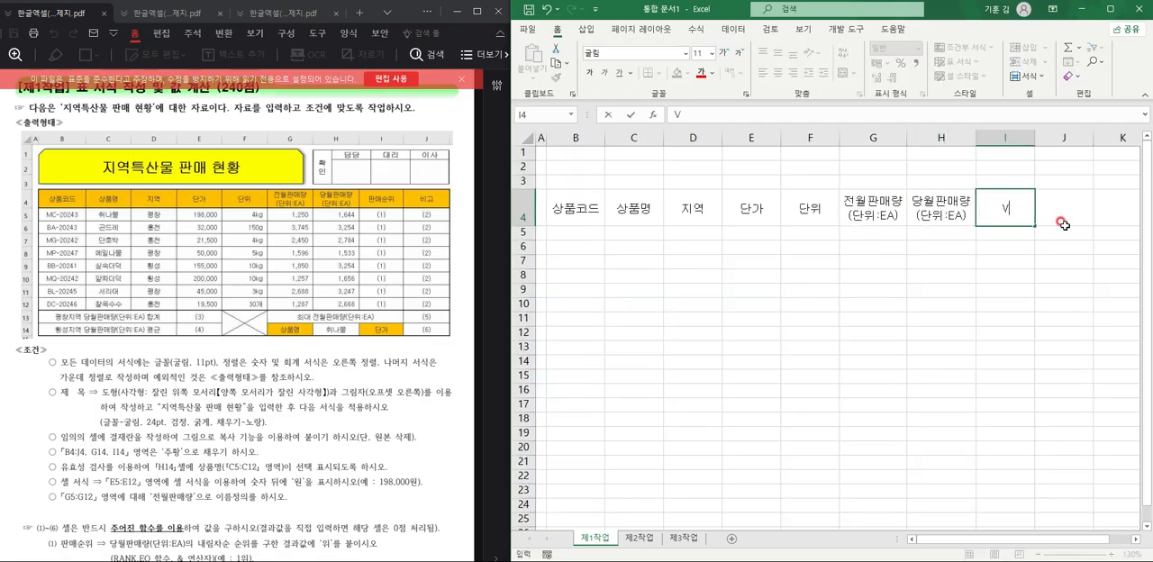
key("BackSpace")
key("BackSpace")
key("BackSpace")
type("파")
type("매순위")
left_click(1063, 223)
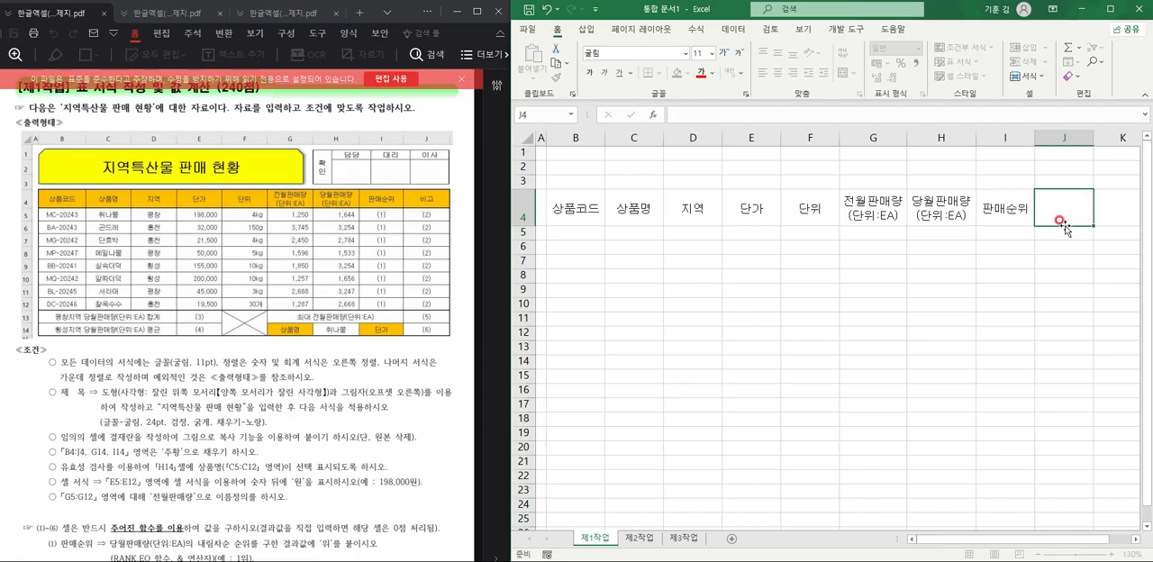
type("비고")
key("Return")
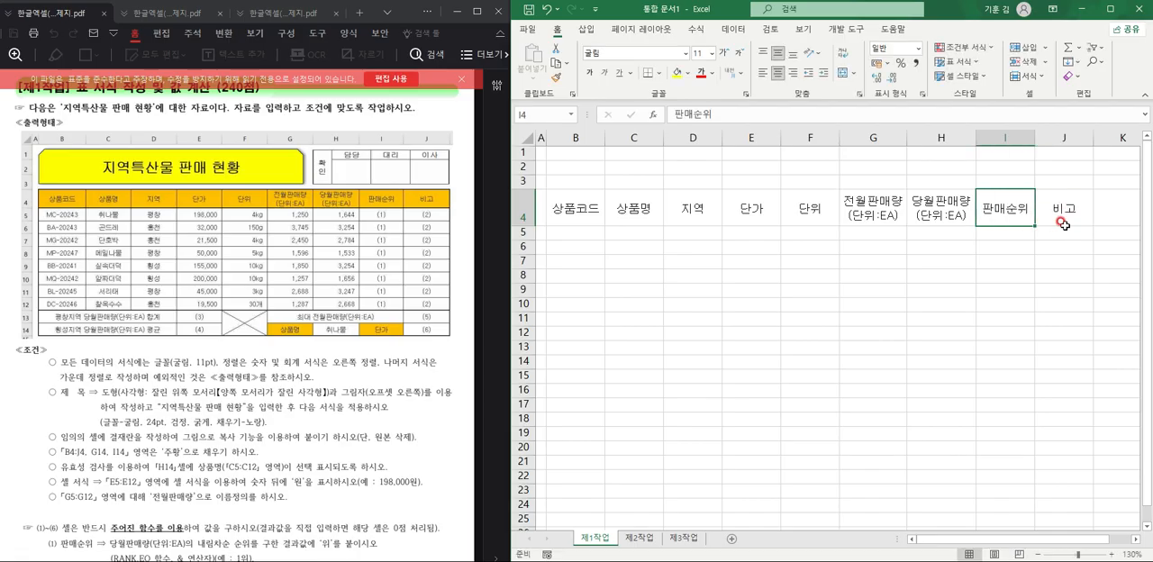
Enter the product codes MC-20243, BA-20243 and MG-20242 in cells B5 through B7.
key("Right")
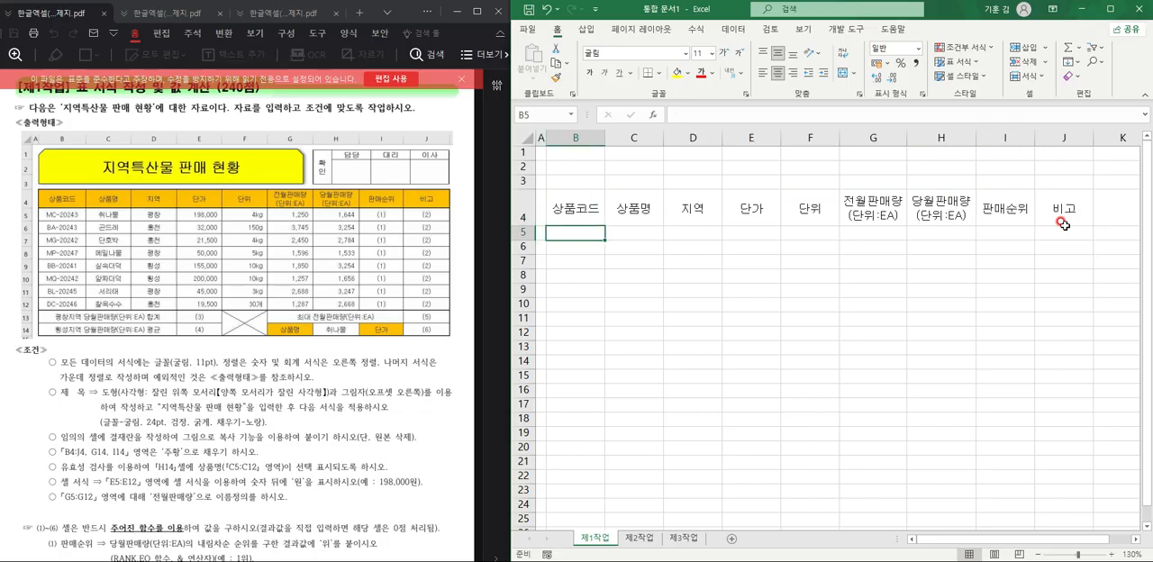
type("MCS")
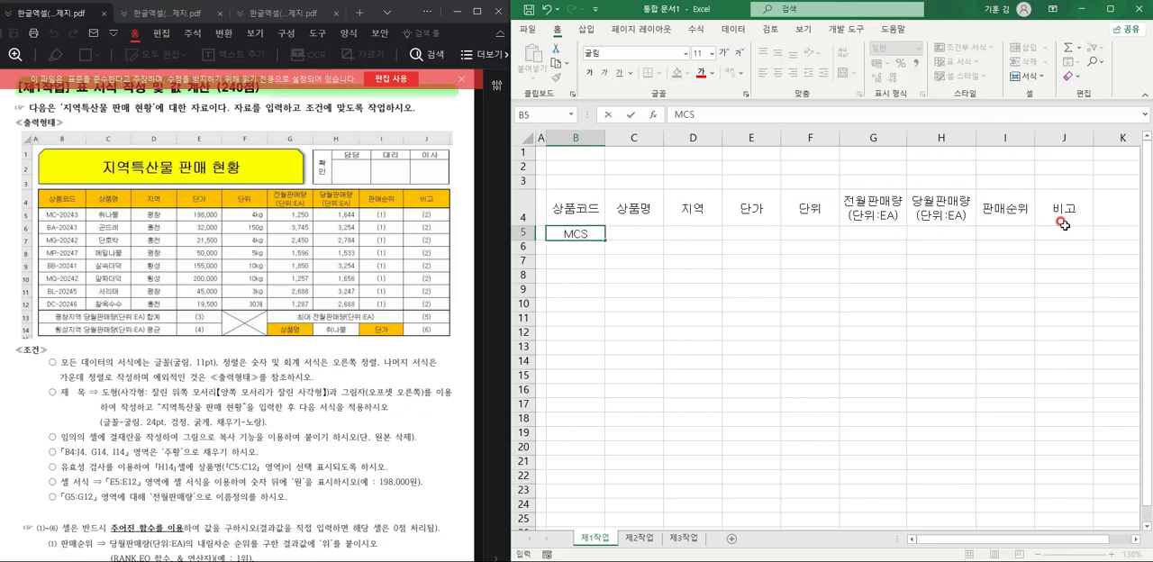
type("20243")
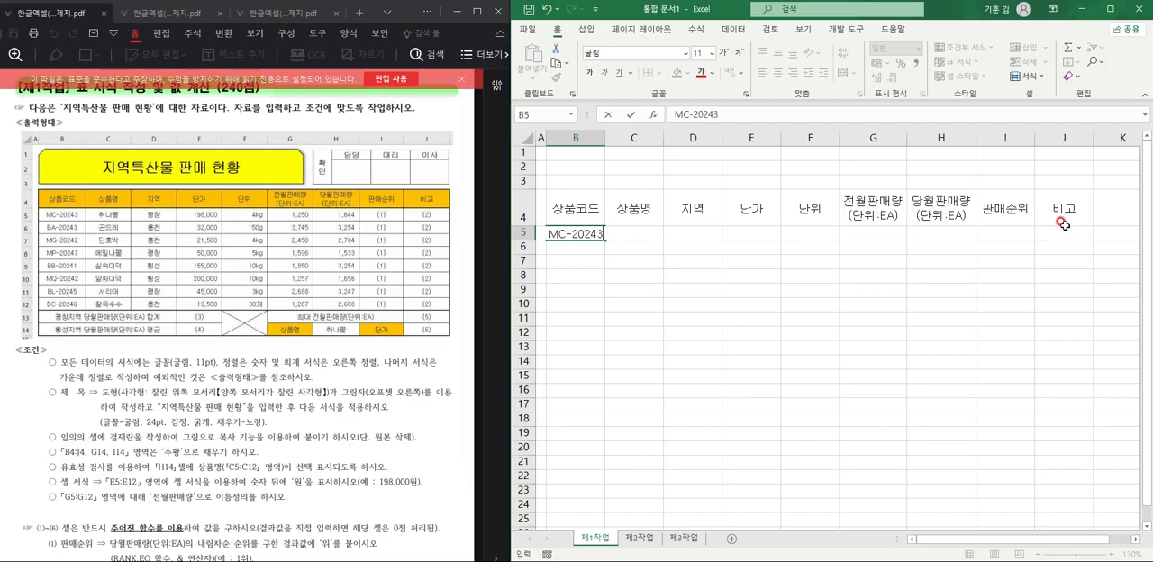
key("Return")
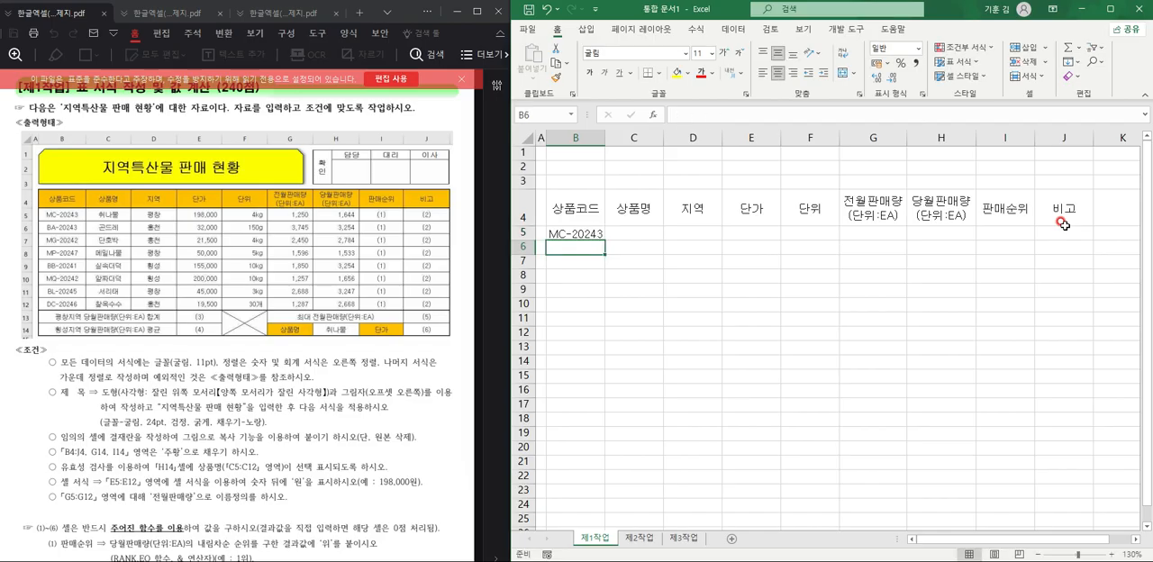
type("BA-20243")
key("Return")
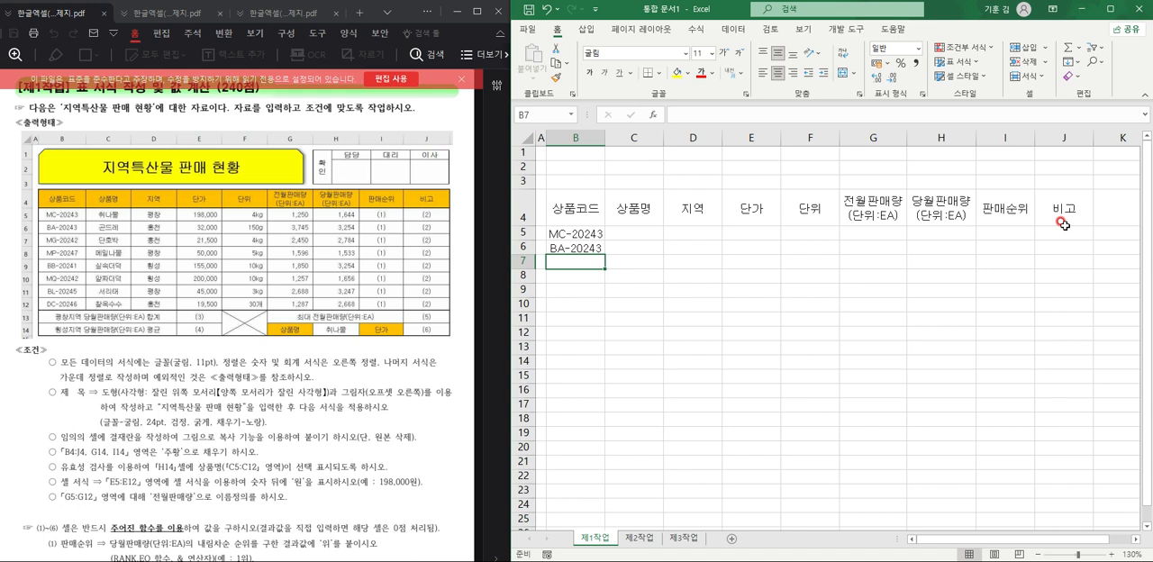
type("MG")
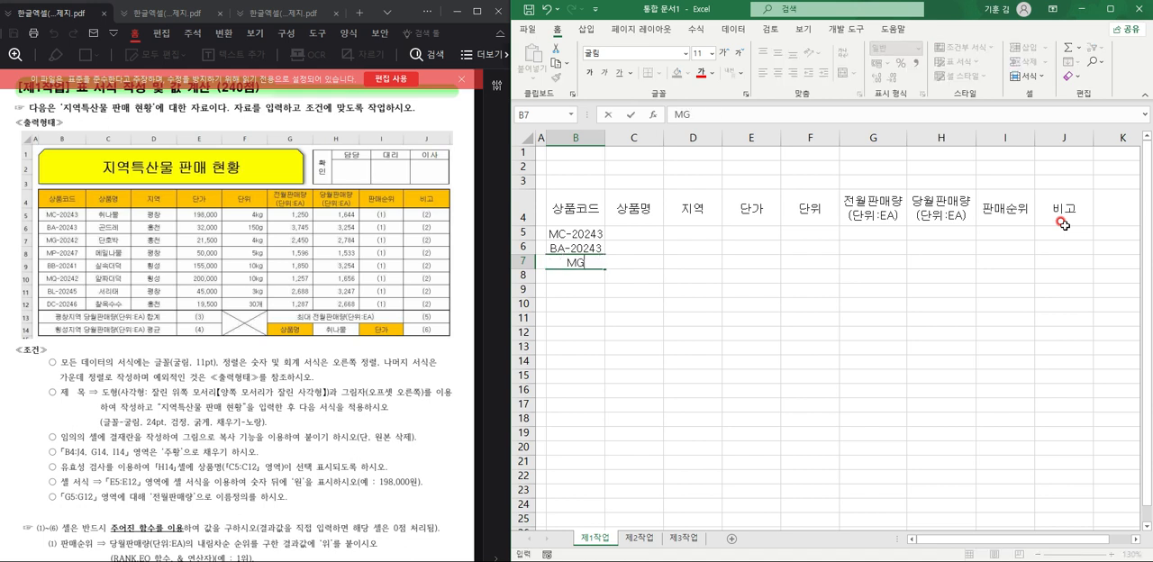
type("-20242")
key("Return")
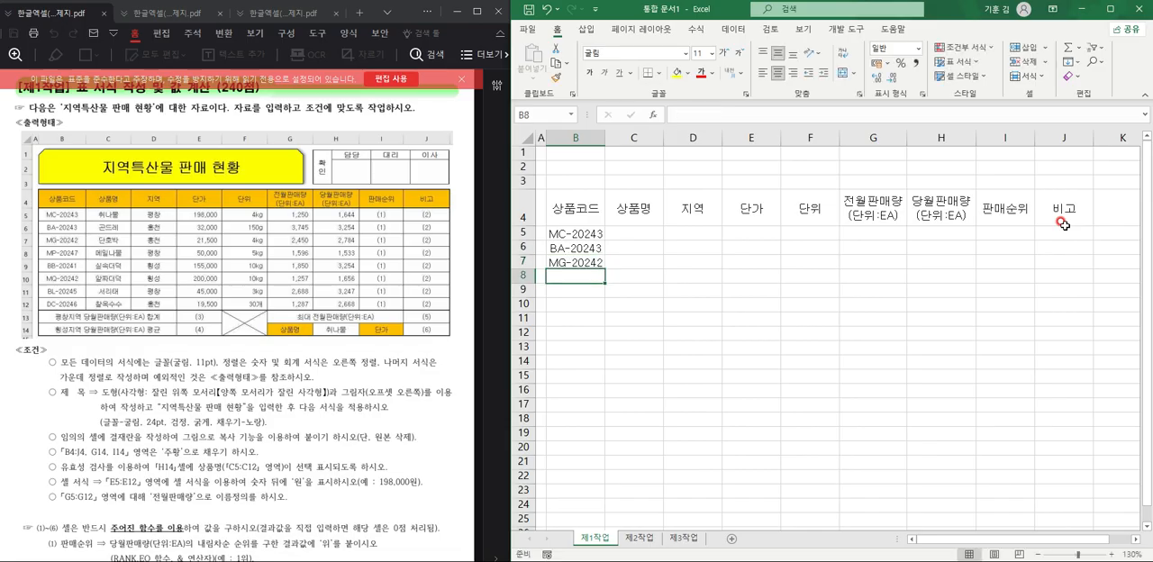
Enter the product codes MP-20247, BB-20241 and MQ-20242 in cells B8 through B10.
type("MP")
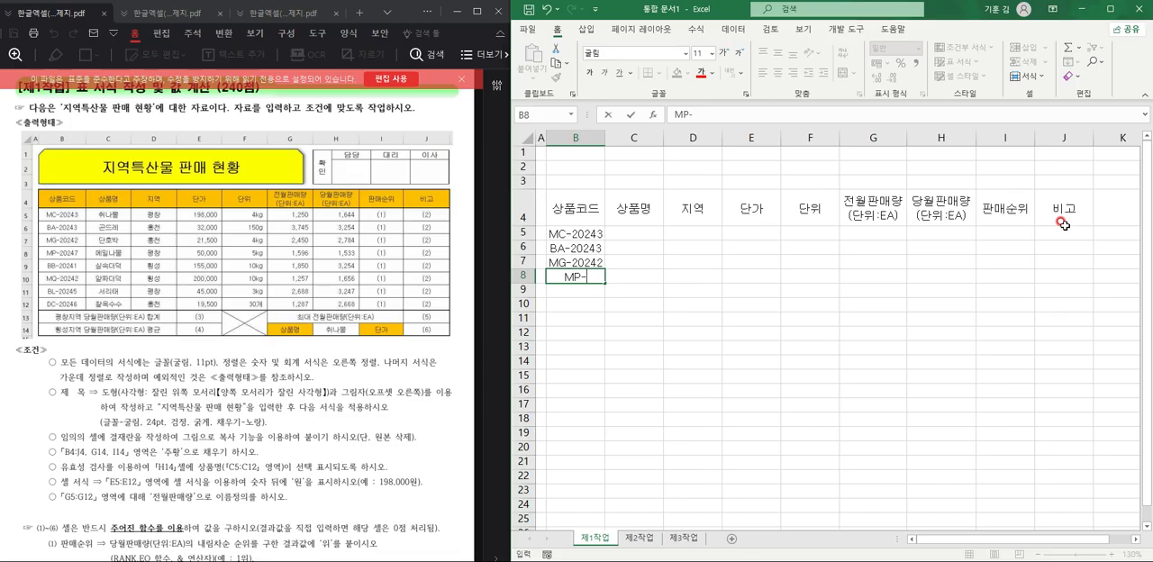
type("-20247")
key("Return")
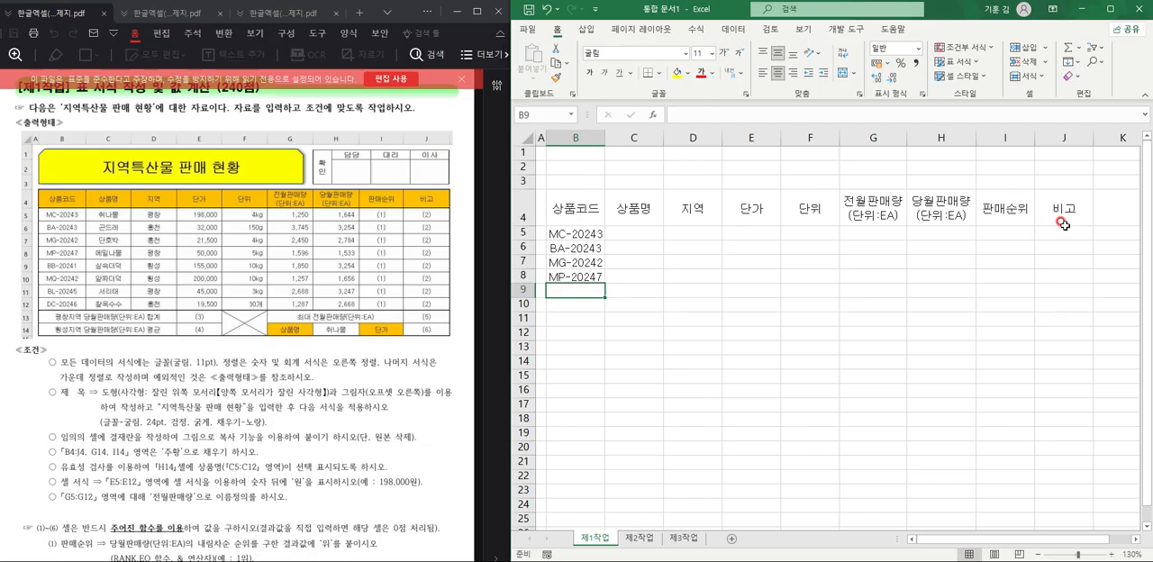
type("BB")
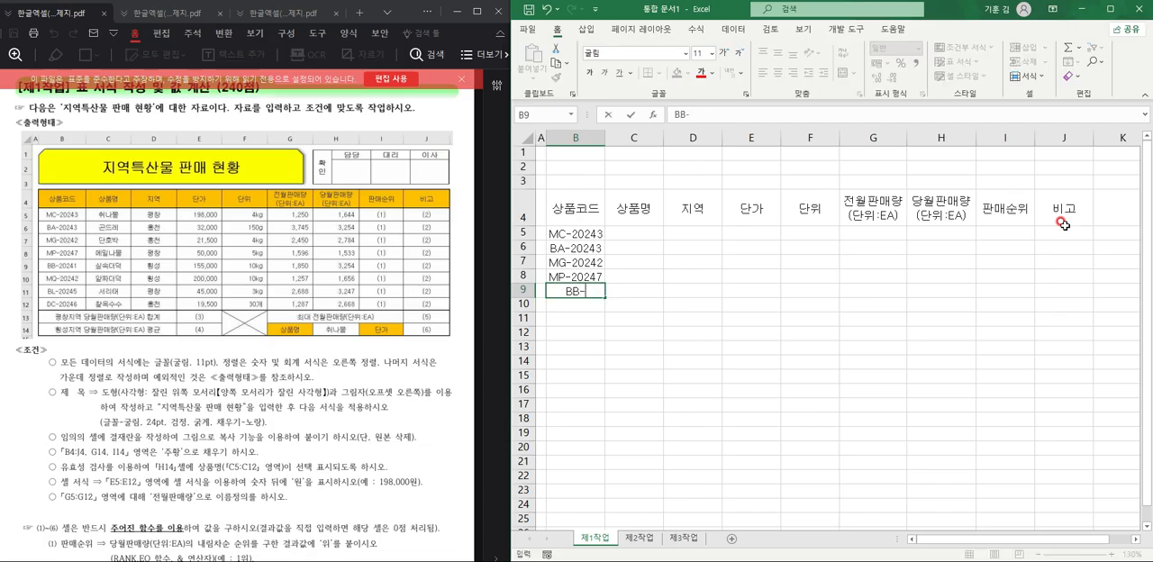
type("-20241")
key("Return")
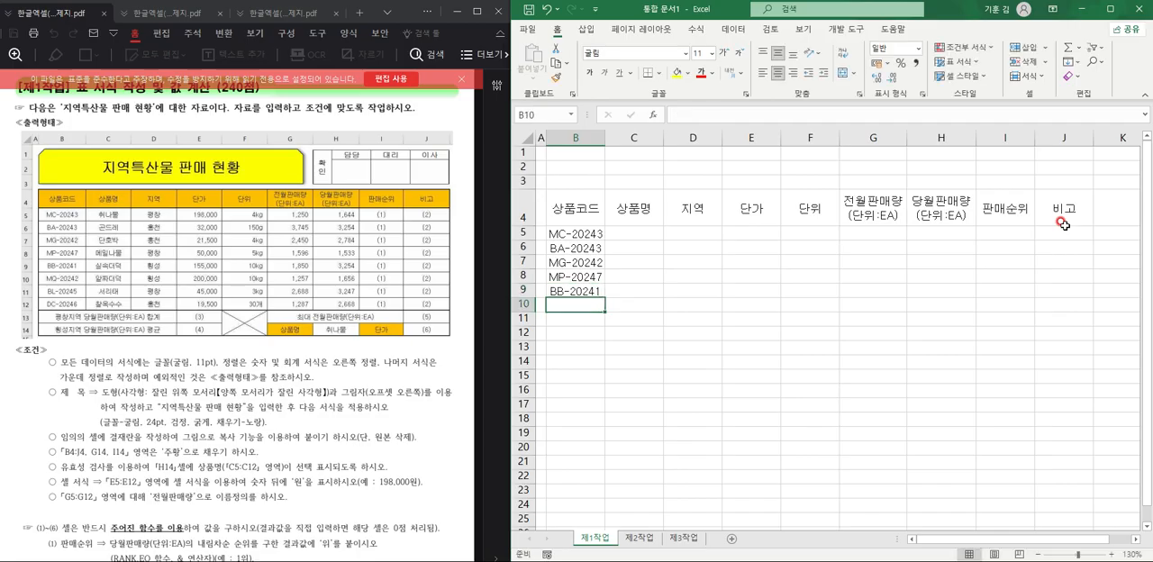
type("MG")
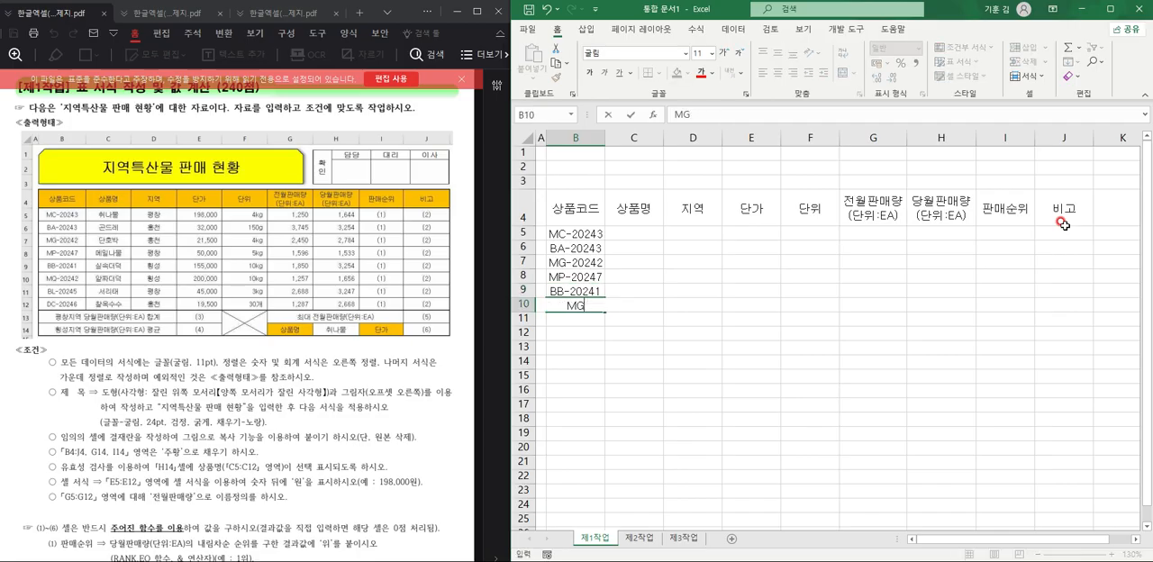
type("-20242")
key("Return")
Enter the product codes BL-20245 and DC-20246 in cells B11 and B12.
type("BL-20245")
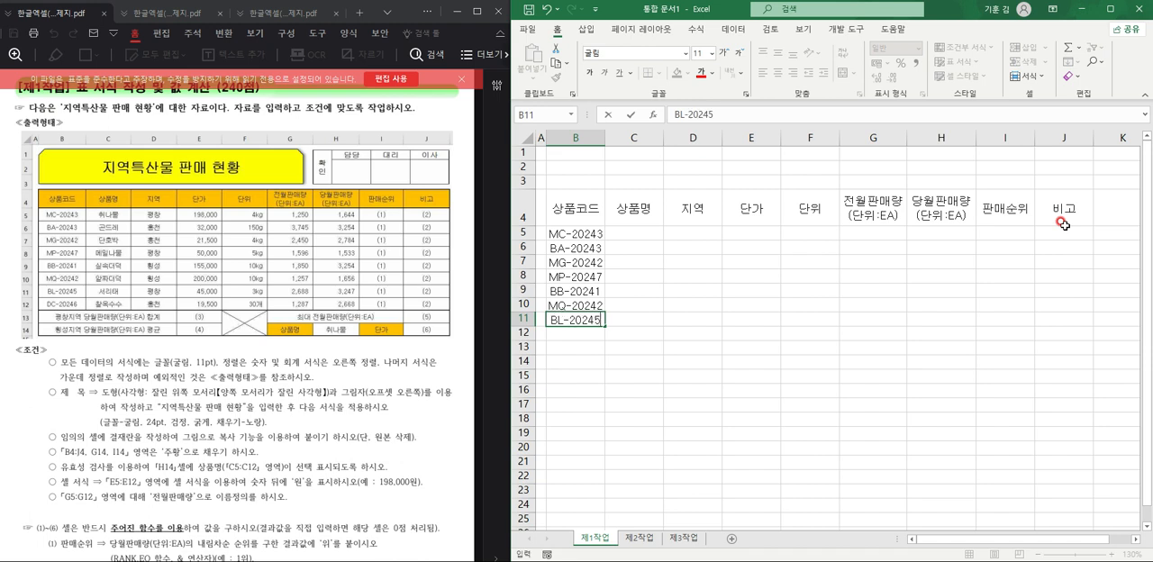
key("Return")
type("DC")
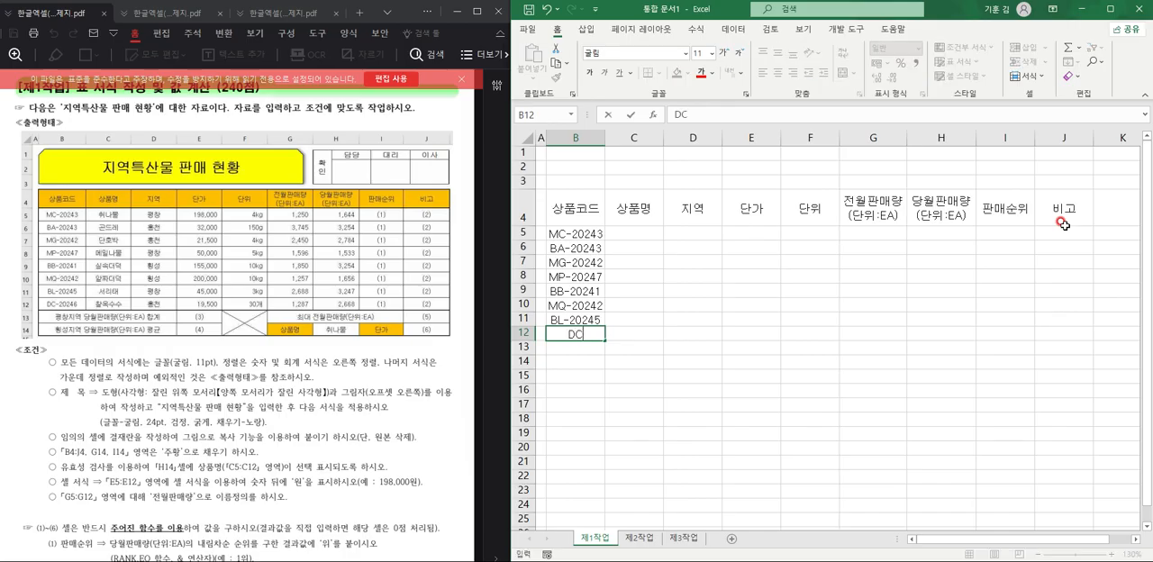
type("-20246")
key("Tab")
Enter the product names 취나물, 곤드레 and 단호박 in cells C5 through C7.
key("Up")
key("Up")
key("Up")
key("Up")
key("Up")
key("Up")
key("Up")
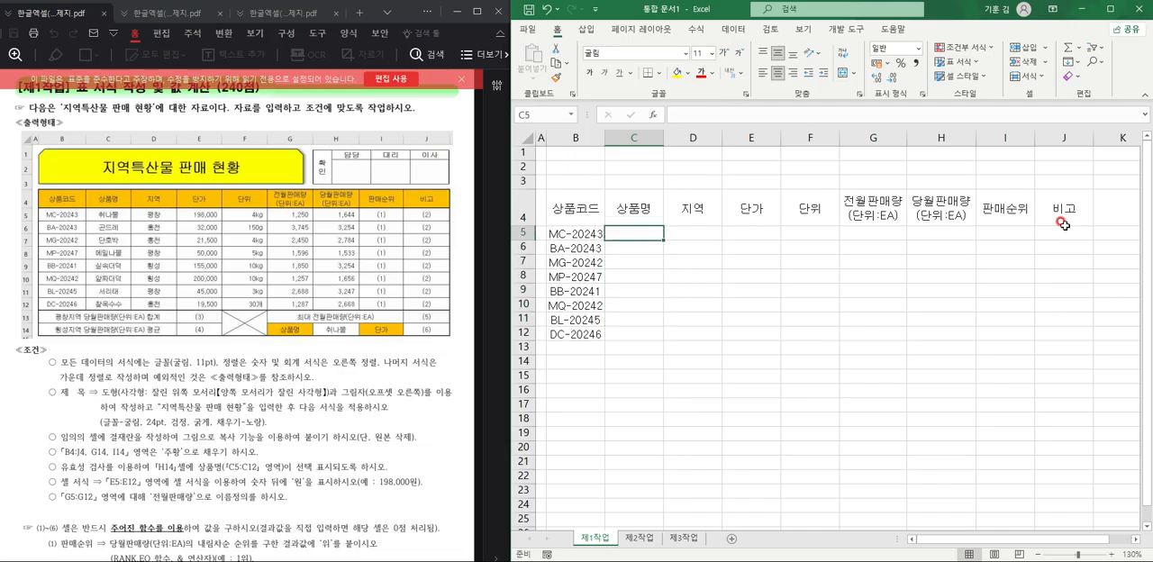
type("취나물")
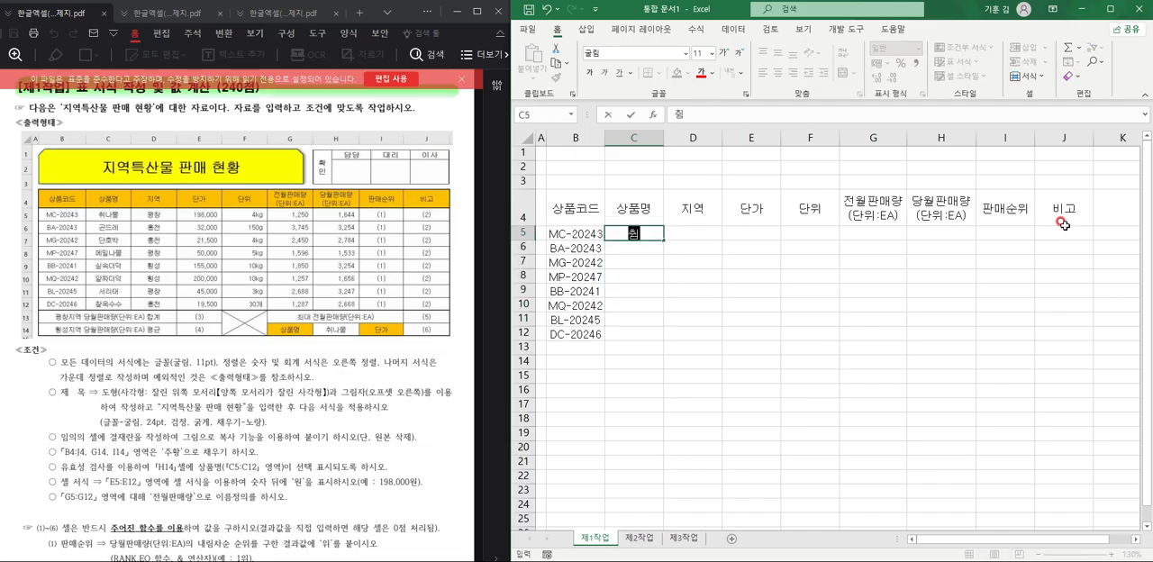
key("Return")
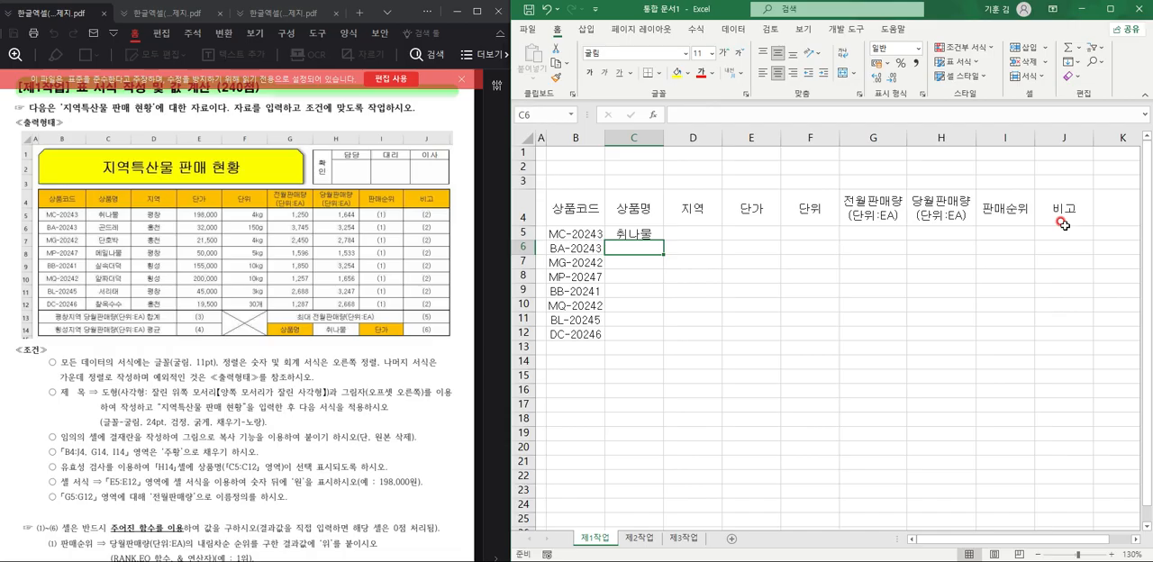
type("곤드")
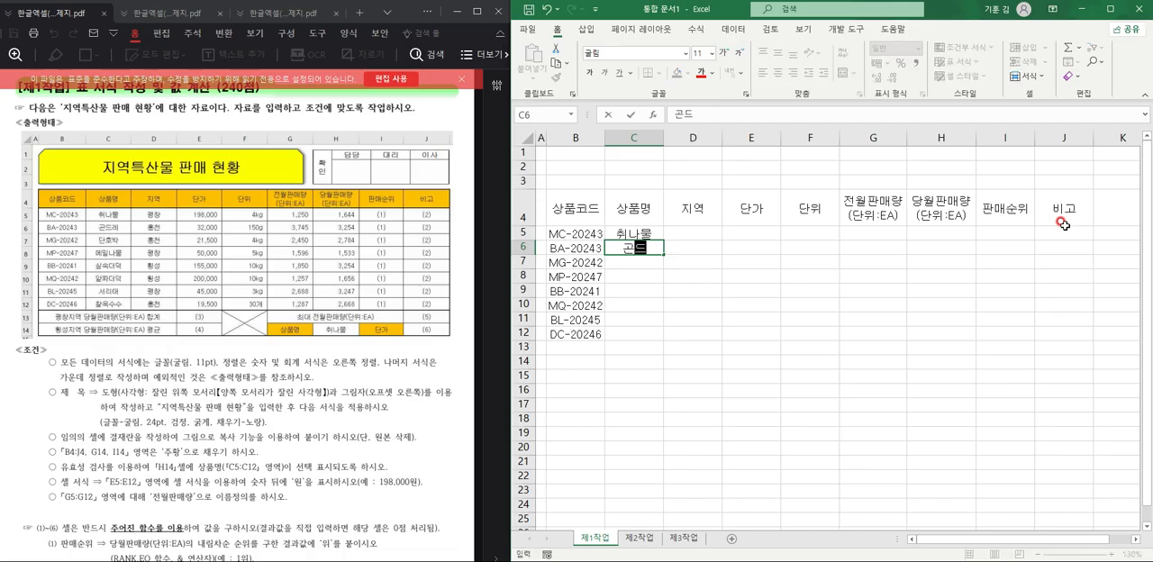
type("레")
key("Return")
type("단홈")
type("박")
key("Return")
Enter the product names 메밀나물 and 실속더덕 in cells C8 and C9.
type("메일")
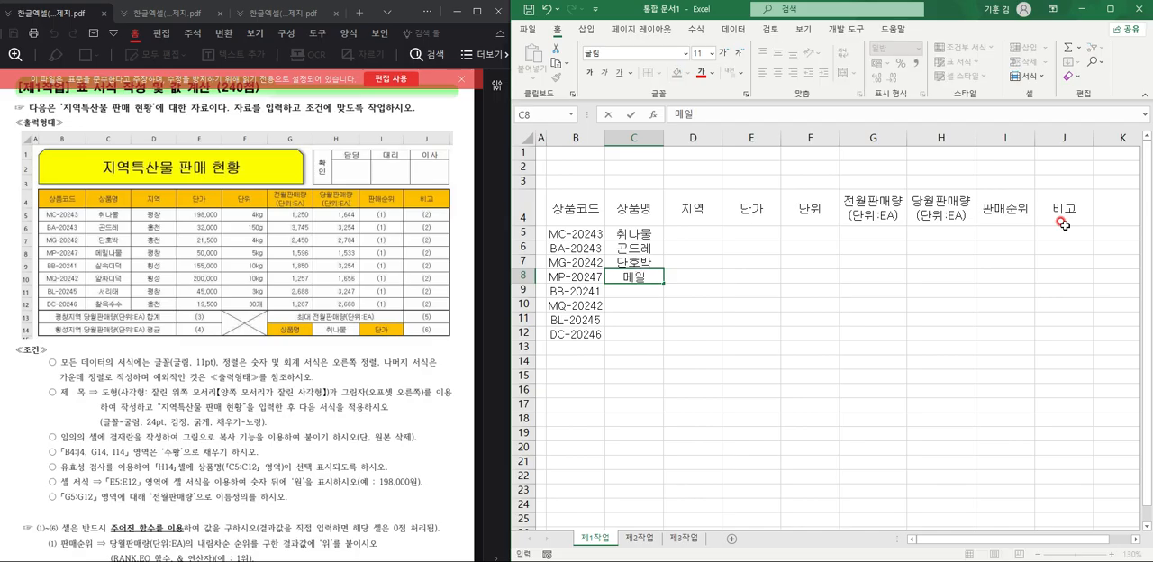
key("BackSpace")
key("BackSpace")
key("BackSpace")
type("밀나물")
key("Return")
type("실속더덕")
key("Return")
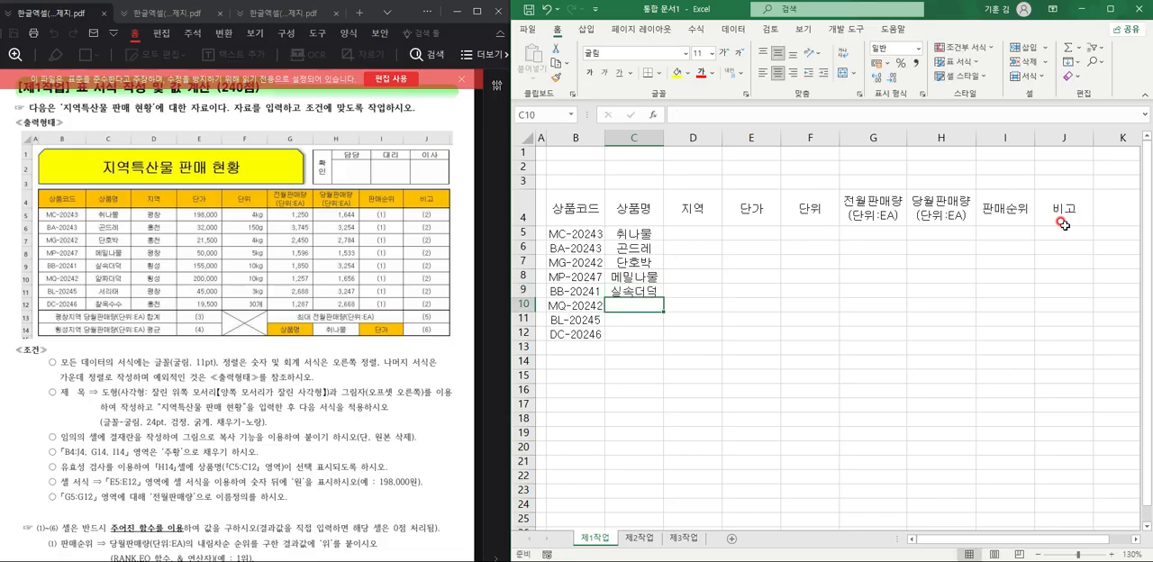
Enter the product names 알짜더덕, 서리태 and 찰옥수수 in cells C10 through C12.
type("알짜더덕")
key("Return")
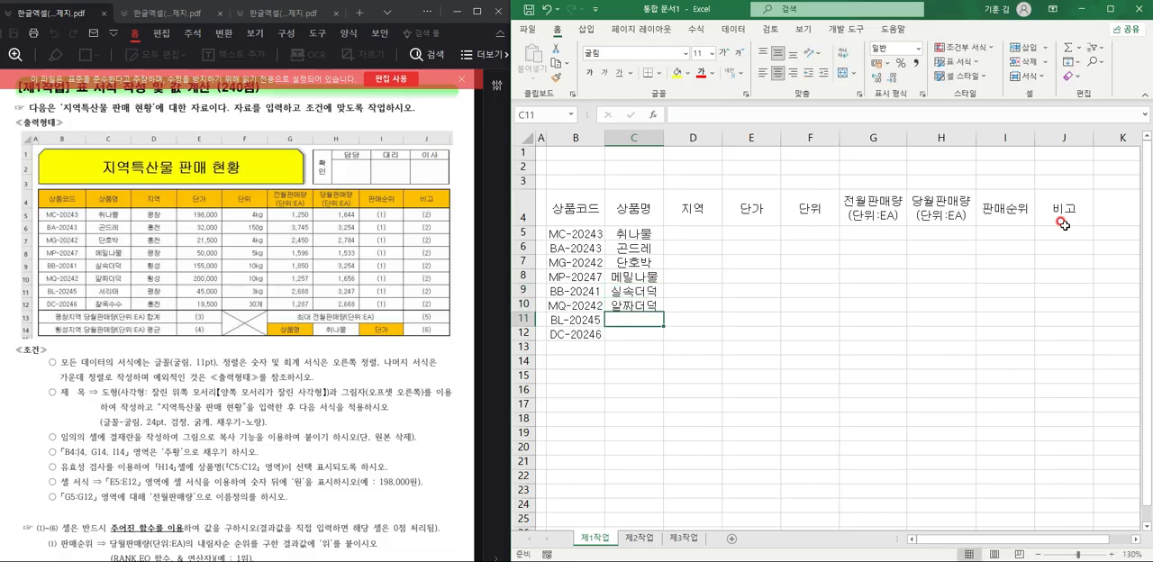
type("서리태")
key("Return")
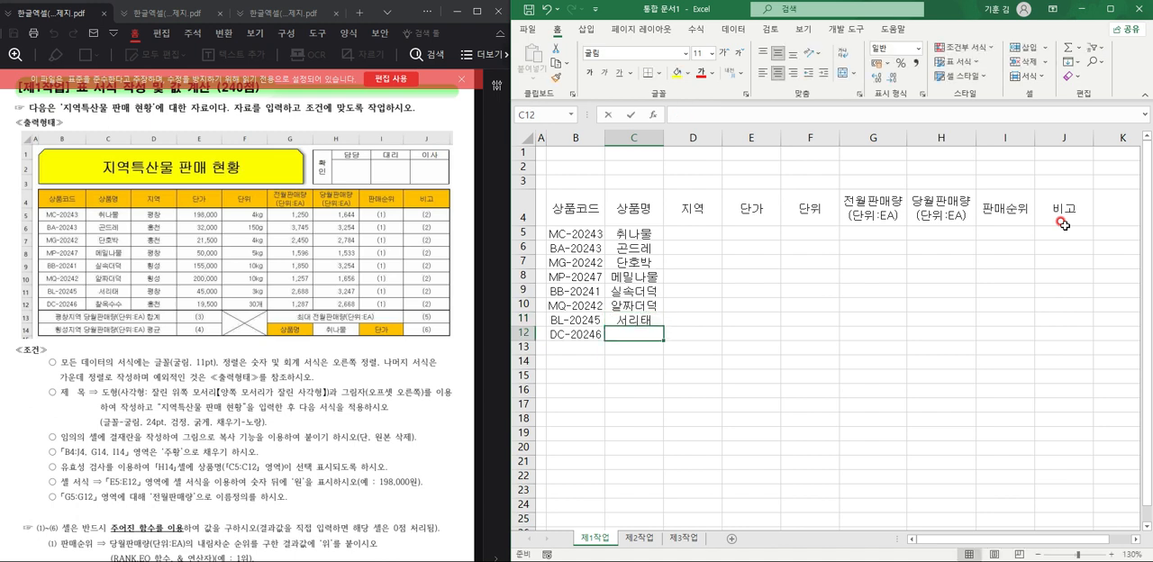
type("찰옥수수")
key("Tab")
Enter the regions 평창 in cell D5 and 홍천 in cell D6.
key("Up")
key("Up")
key("Up")
key("Up")
key("Up")
key("Up")
key("Up")
type("평창")
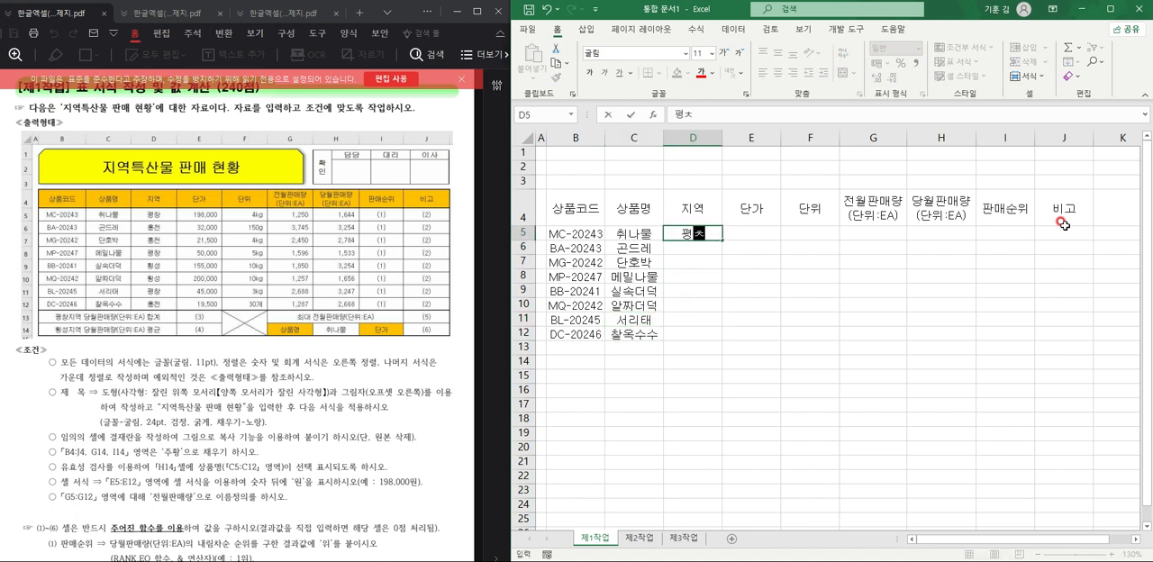
key("Return")
type("홍천")
key("Return")
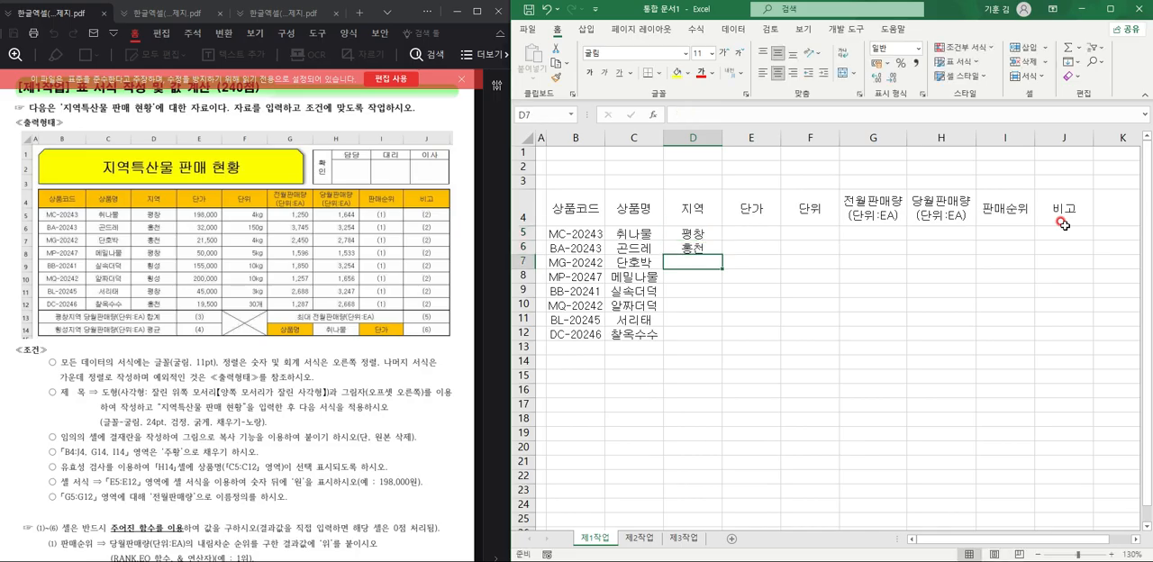
Enter the regions 홍천, 평창 and 횡성 in cells D7 through D9.
type("홍천")
key("Return")
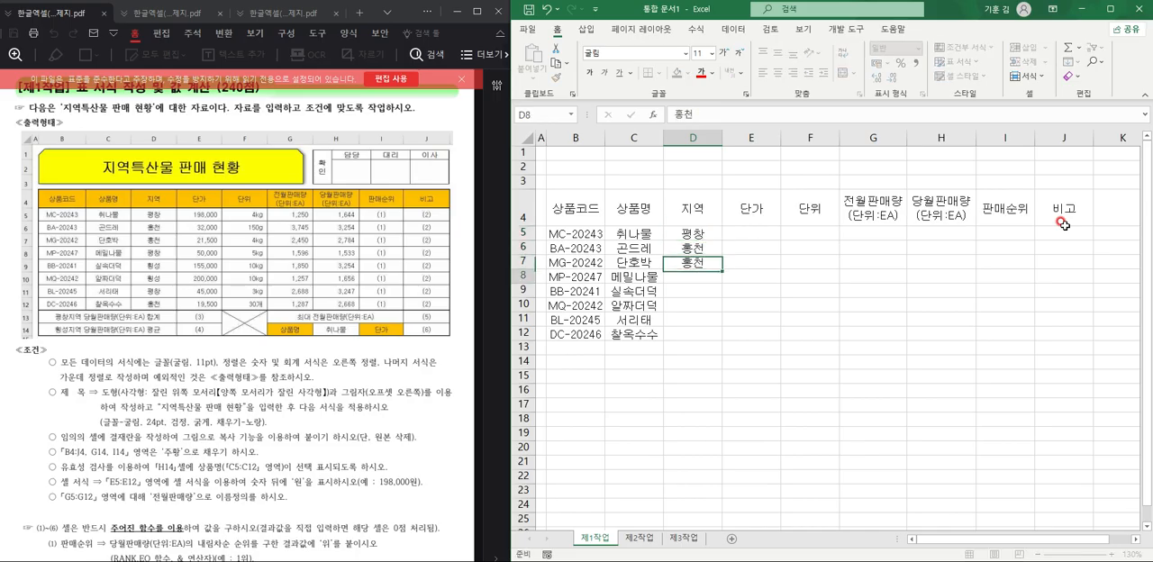
type("평창")
key("Return")
type("ㅎ횡성")
key("Return")
Enter the regions 횡성, 평창 and 홍천 in cells D10 through D12.
type("횡성")
key("Return")
type("ㅍ평창")
key("Return")
type("홍천")
key("Tab")
Enter the unit prices 198000 in cell E5 and 32000 in cell E6 of the 단가 column.
key("Up")
key("Up")
key("Up")
key("Up")
key("Up")
key("Up")
key("Up")
key("Up")
key("Down")
type("198000")
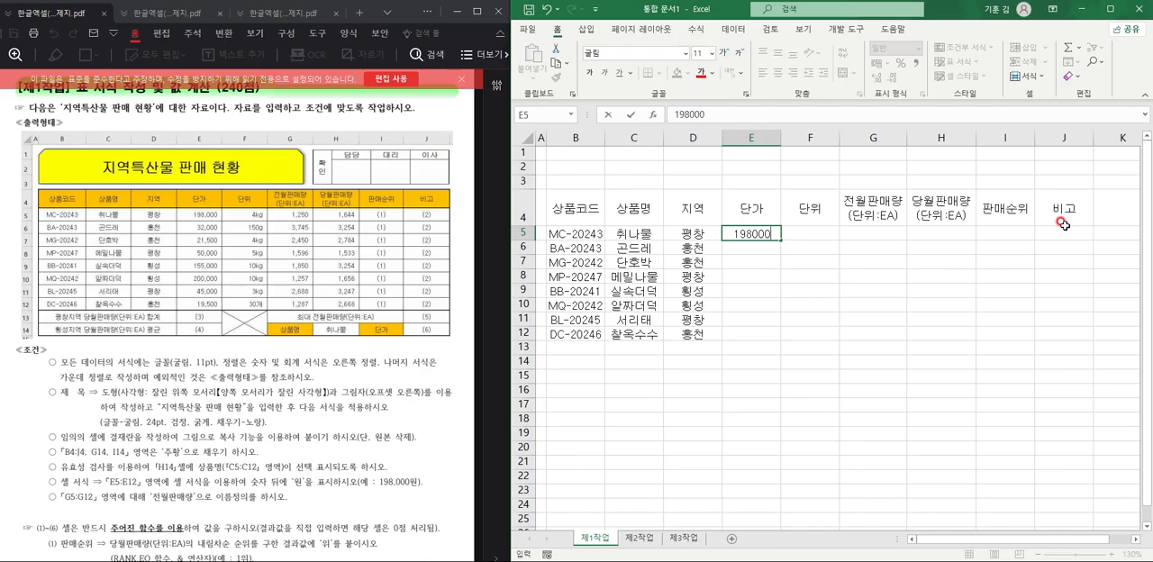
key("Return")
type("32000")
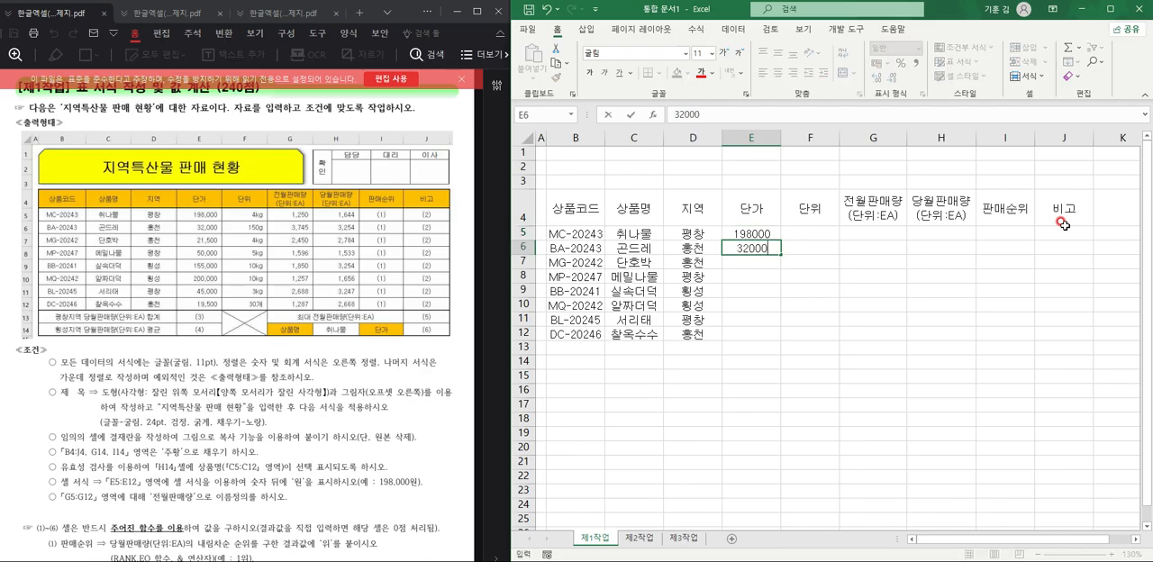
key("Return")
Enter the unit prices 21500, 50000 and 155000 in cells E7 through E9.
type("21500")
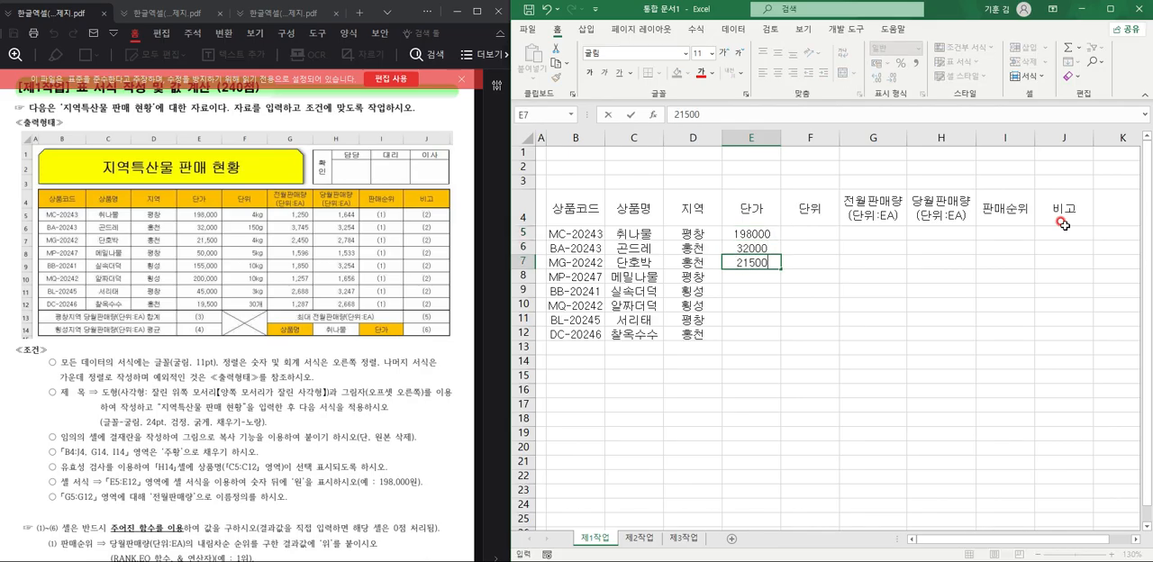
key("Return")
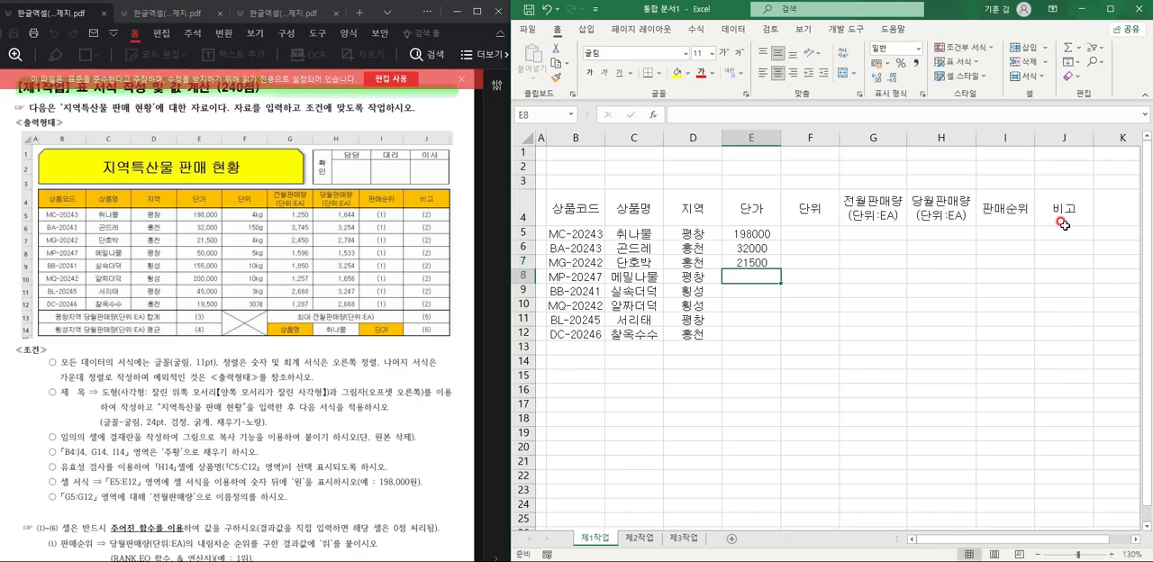
type("50000")
key("Return")
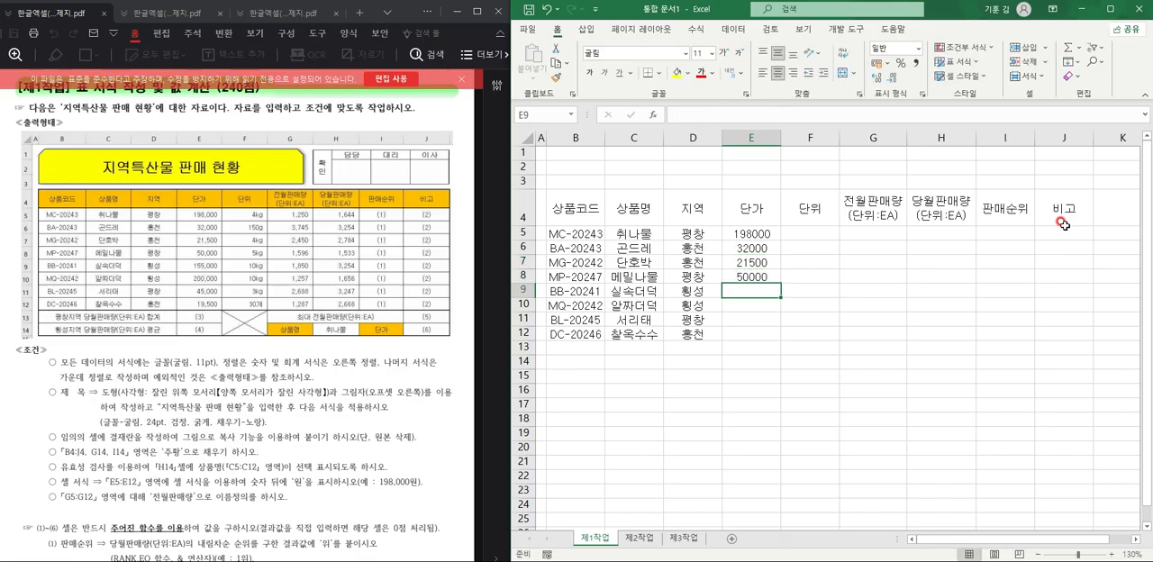
type("155000")
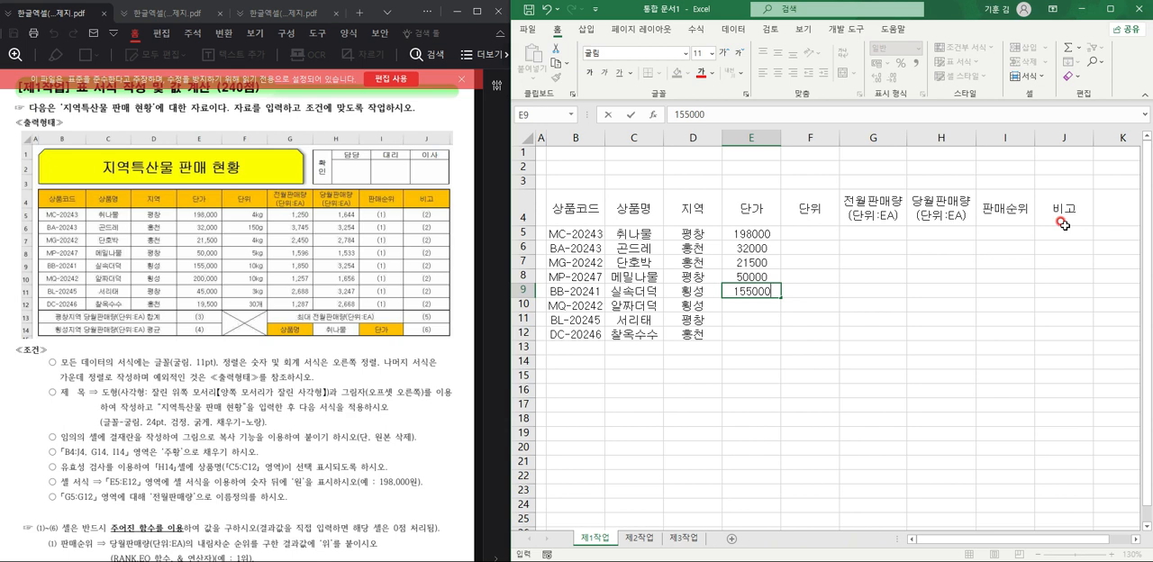
key("Return")
Enter the unit prices 200000, 45000 and 19500 in cells E10 through E12.
type("2")
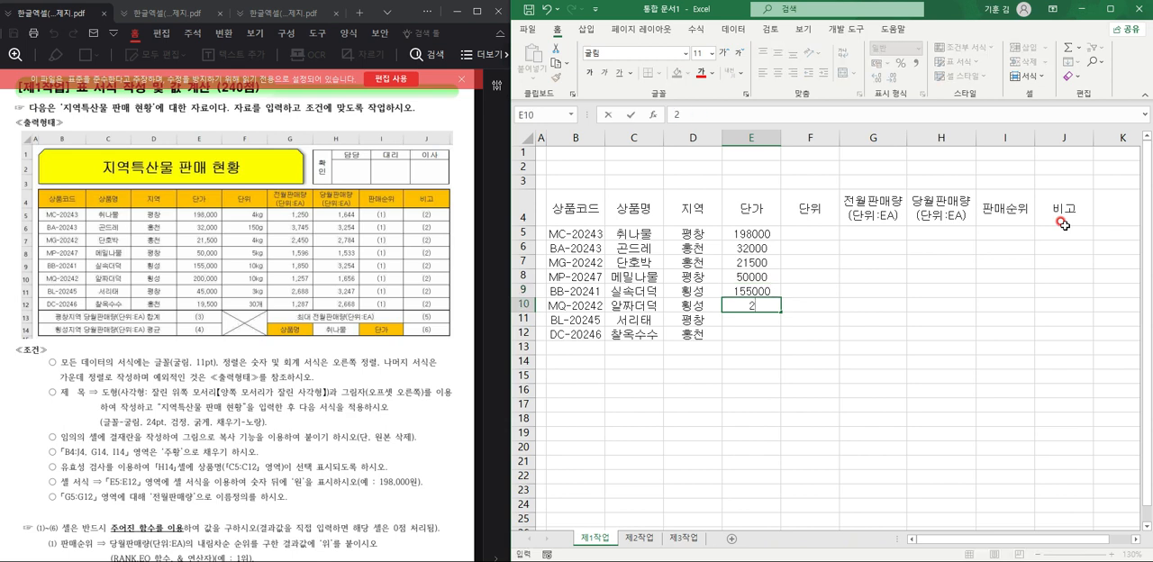
type("00000")
key("Return")
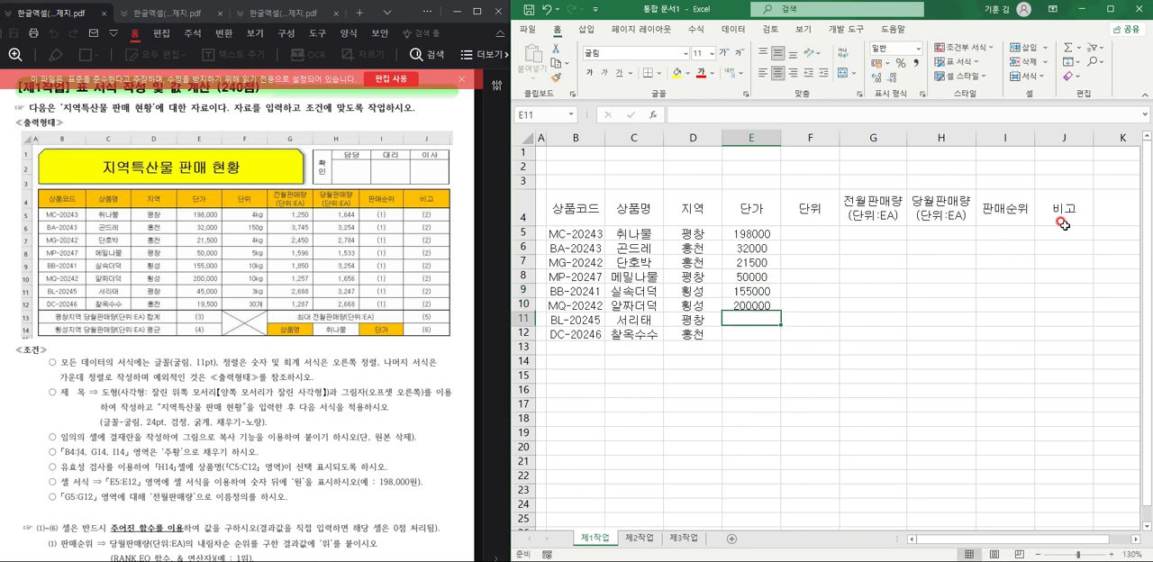
type("45000")
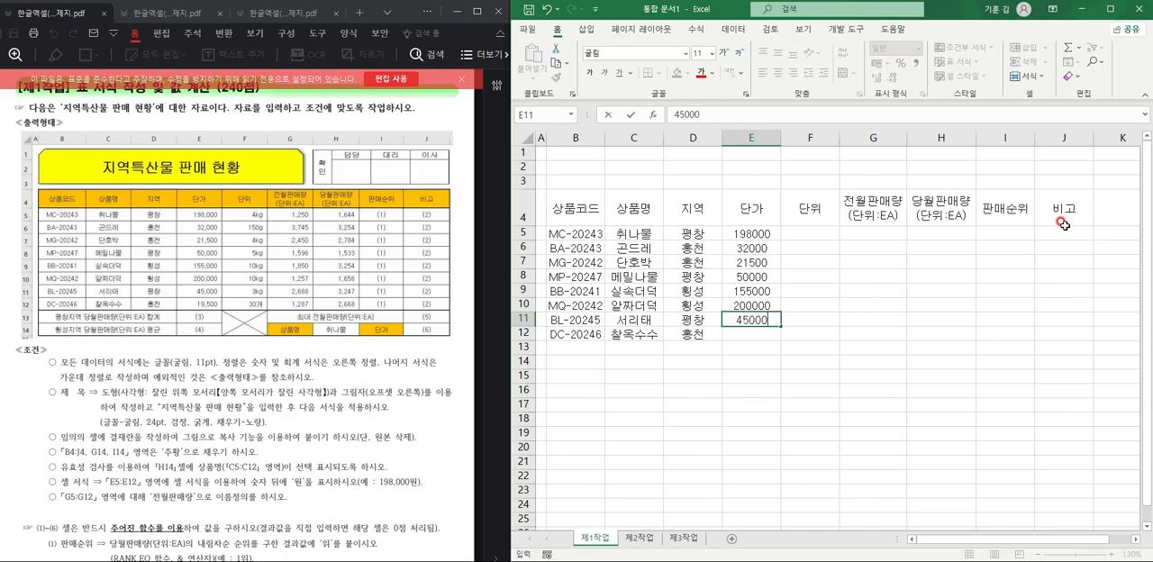
key("Return")
type("19500")
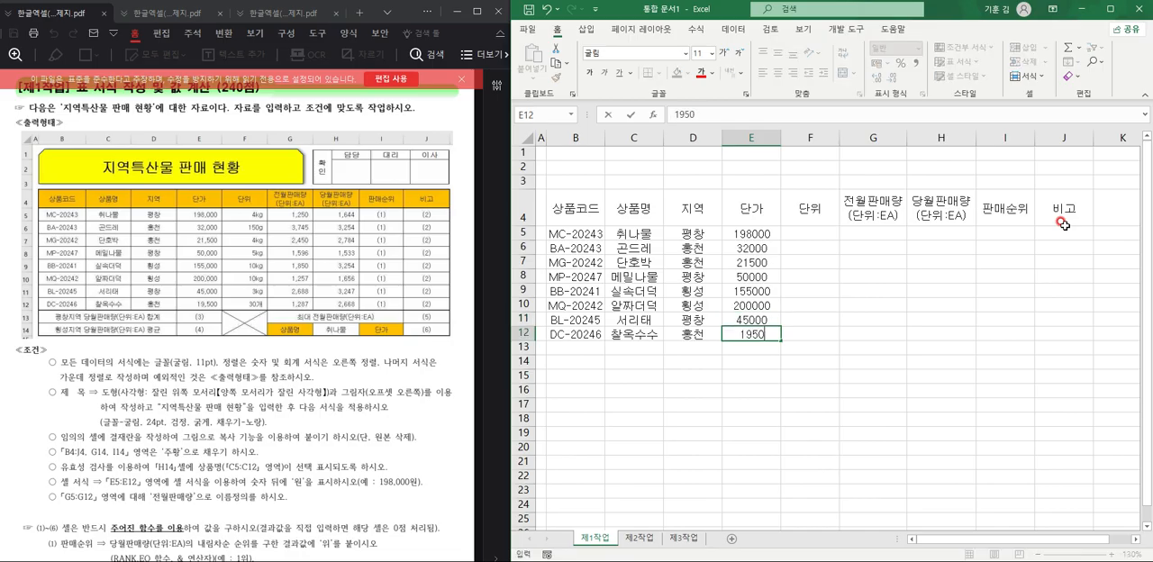
key("Tab")
Enter the unit 4kg in cell F5 of the 단위 column.
key("Up")
key("Up")
key("Up")
key("Up")
key("Up")
key("Up")
key("Up")
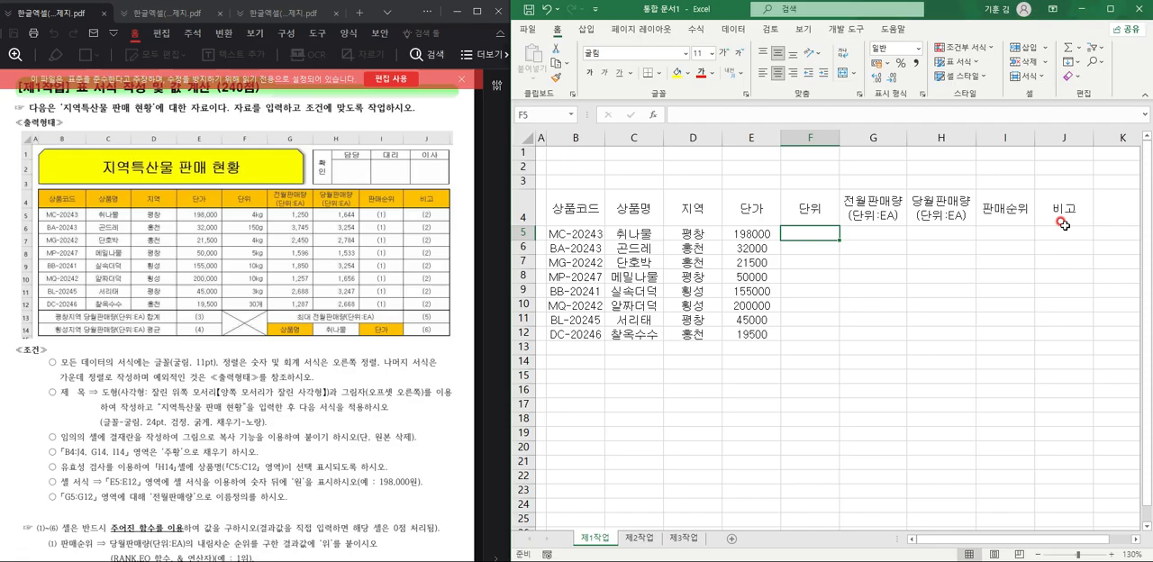
type("4")
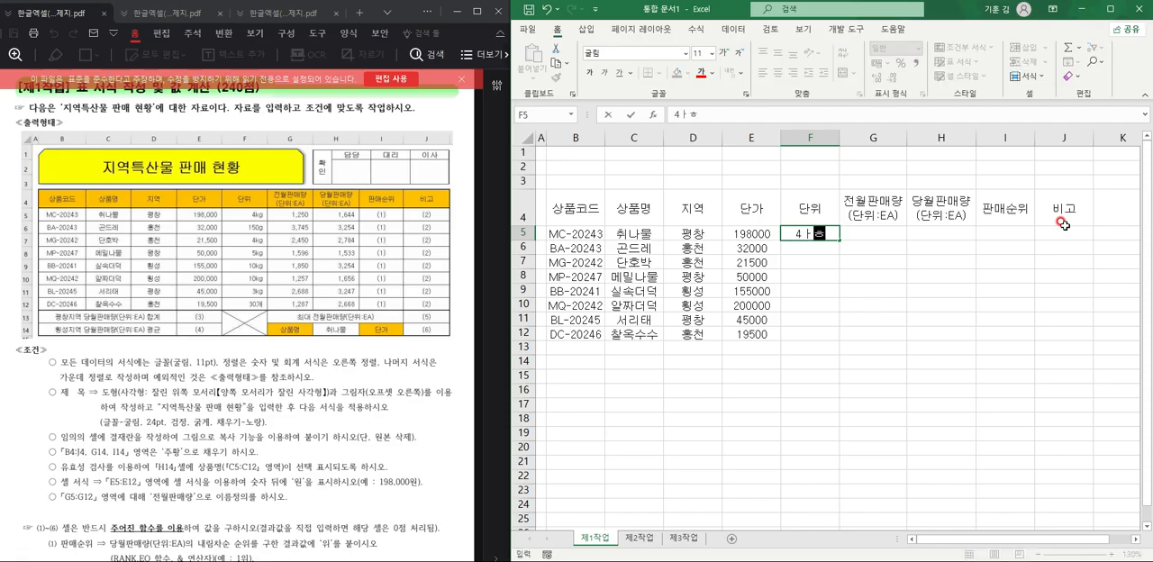
type("KG")
key("BackSpace")
key("BackSpace")
type("kg")
key("Return")
Enter the units 150g in cell F6 and 4kg in cell F7.
type("150g")
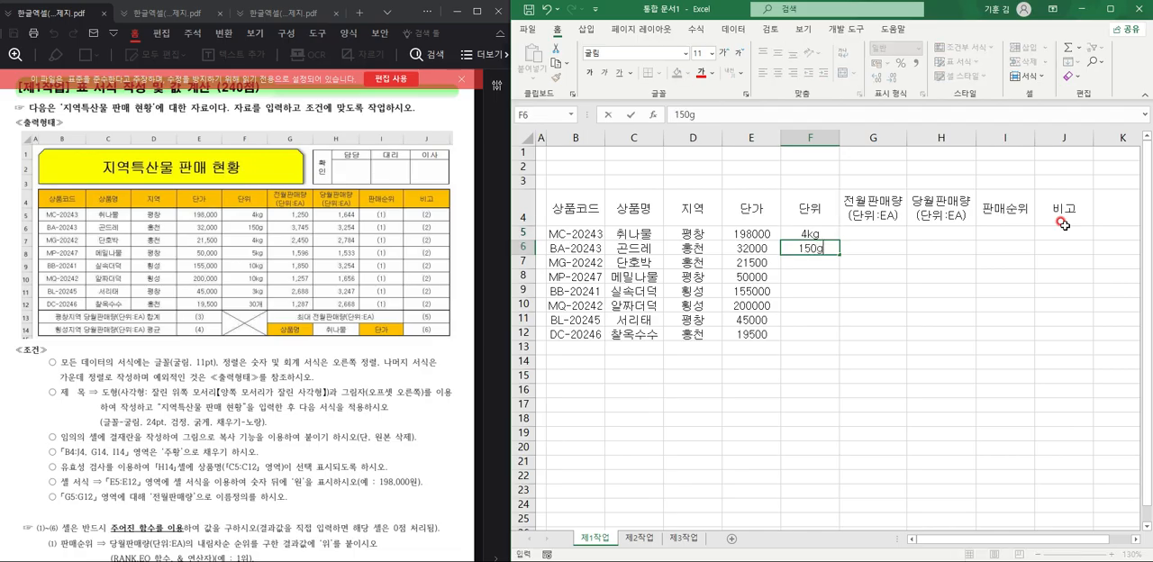
key("Return")
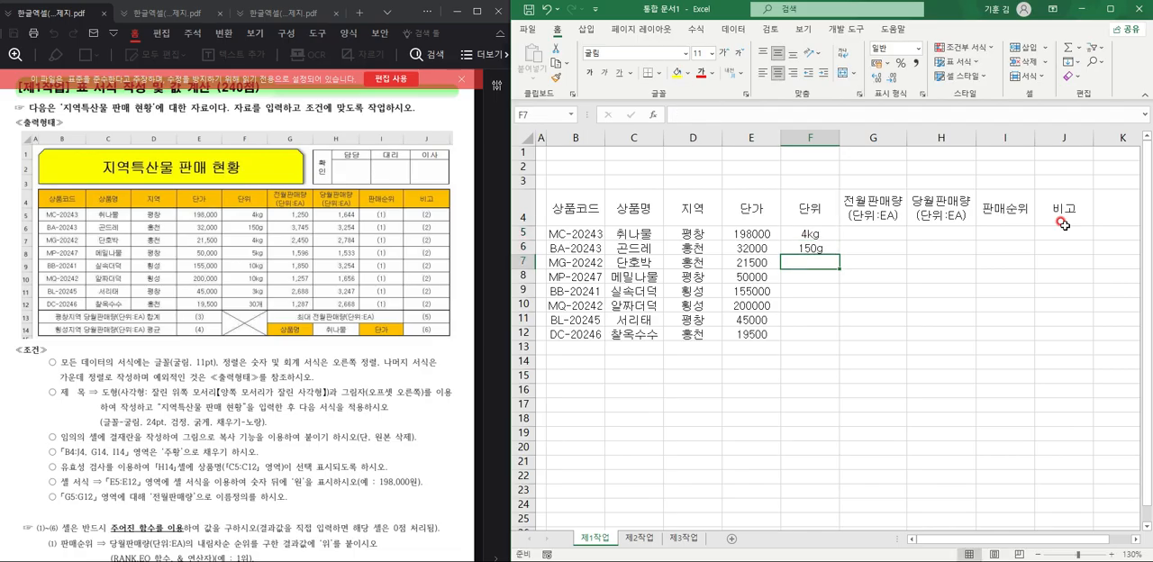
type("4kg")
key("Return")
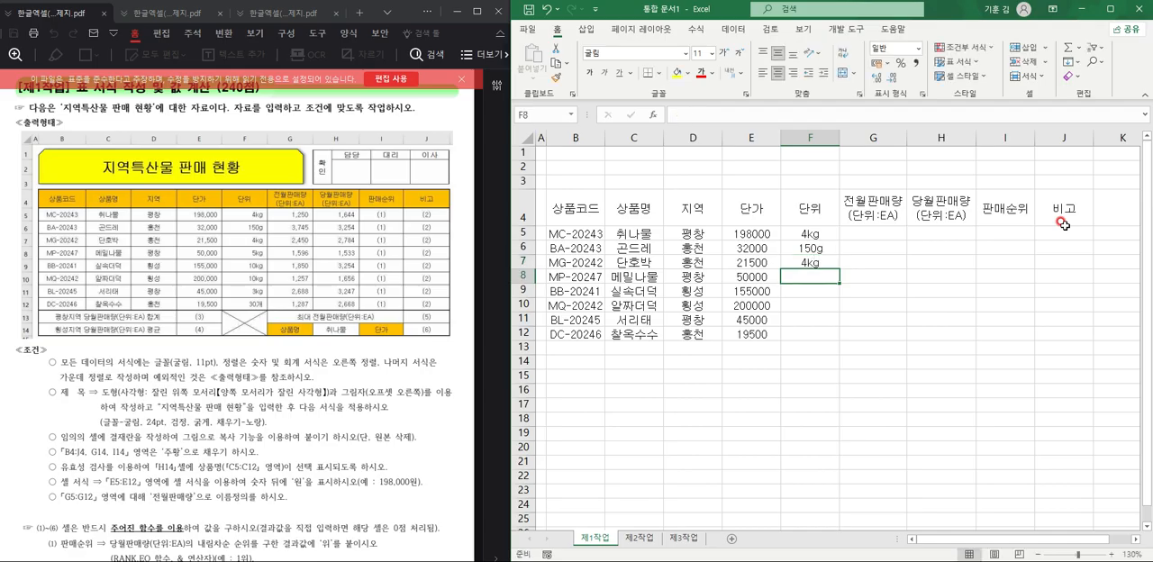
Enter the units 5kg, 10kg and 10kg in cells F8 through F10.
type("5k")
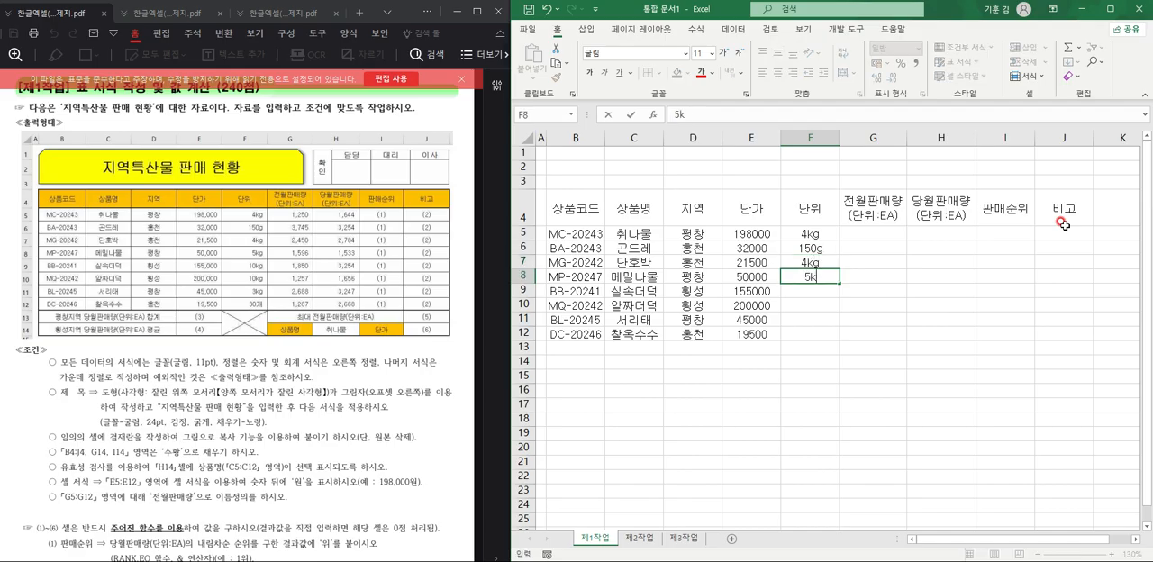
type("g")
key("Return")
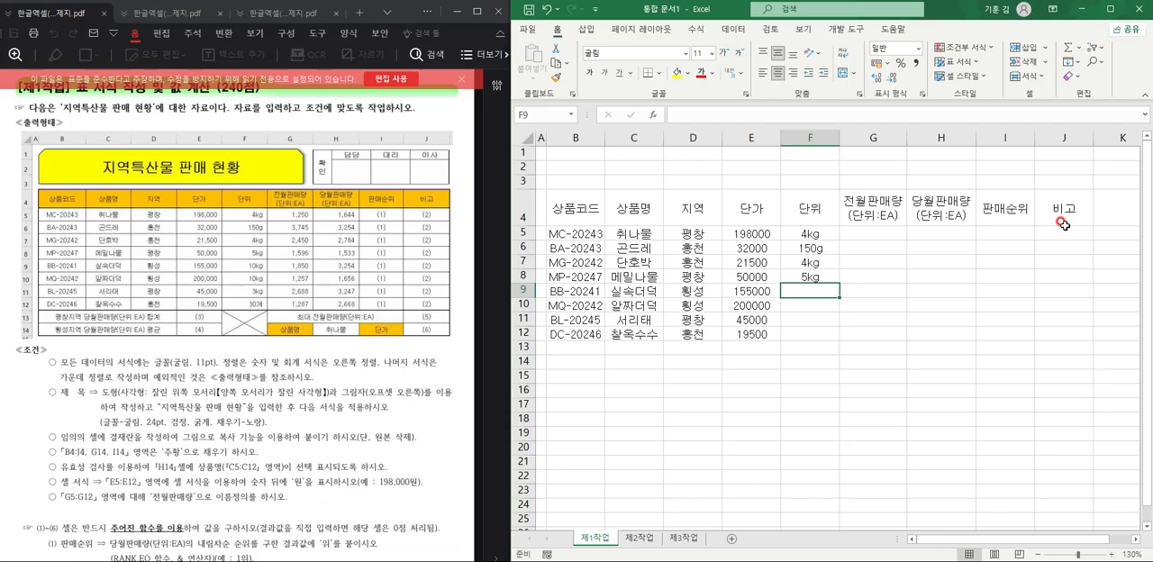
type("10kg")
key("Return")
type("10kg")
key("Return")
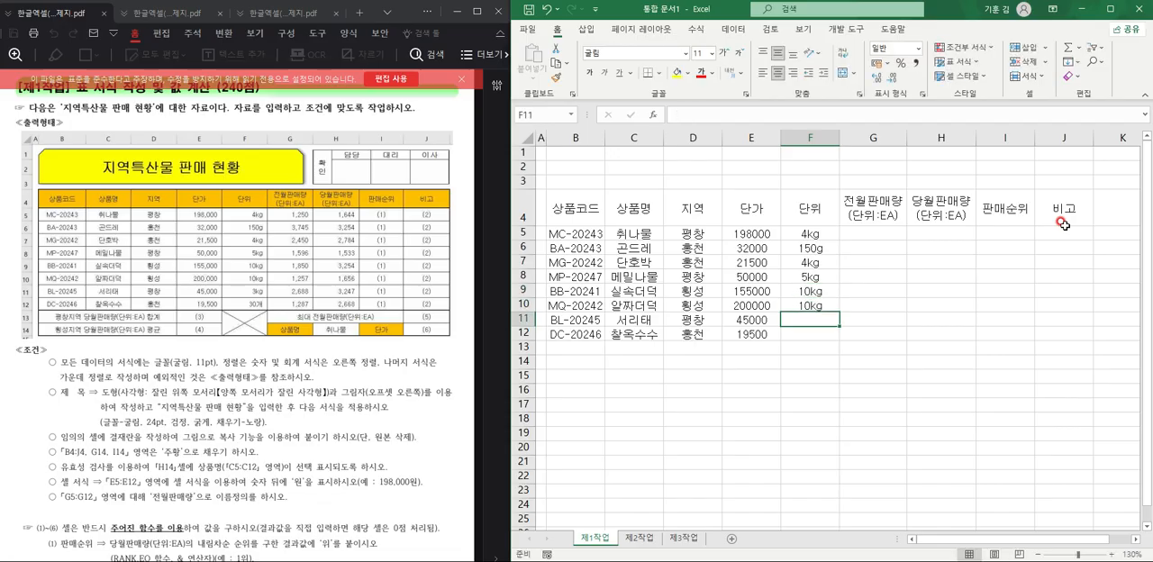
Enter the units 3kg in cell F11 and 30개 in cell F12.
type("3kg")
key("Return")
type("30ro")
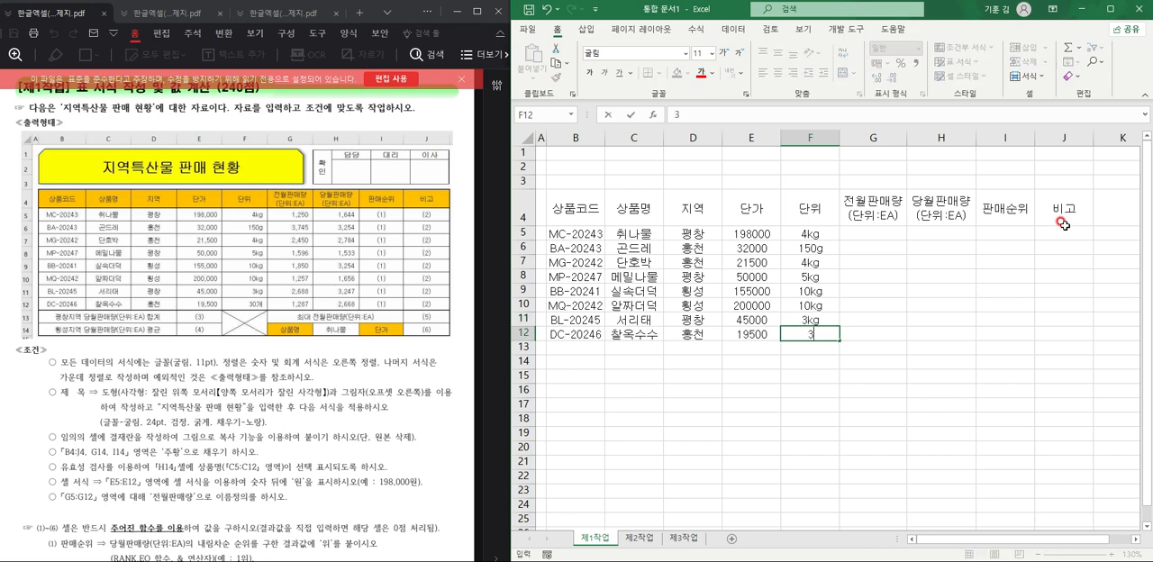
key("BackSpace")
key("BackSpace")
type("개")
key("Right")
Enter the previous-month sales 1250 in cell G5 and 3745 in cell G6 of the 전월판매량 column.
key("Up")
key("Up")
key("Up")
key("Up")
key("Up")
key("Up")
key("Up")
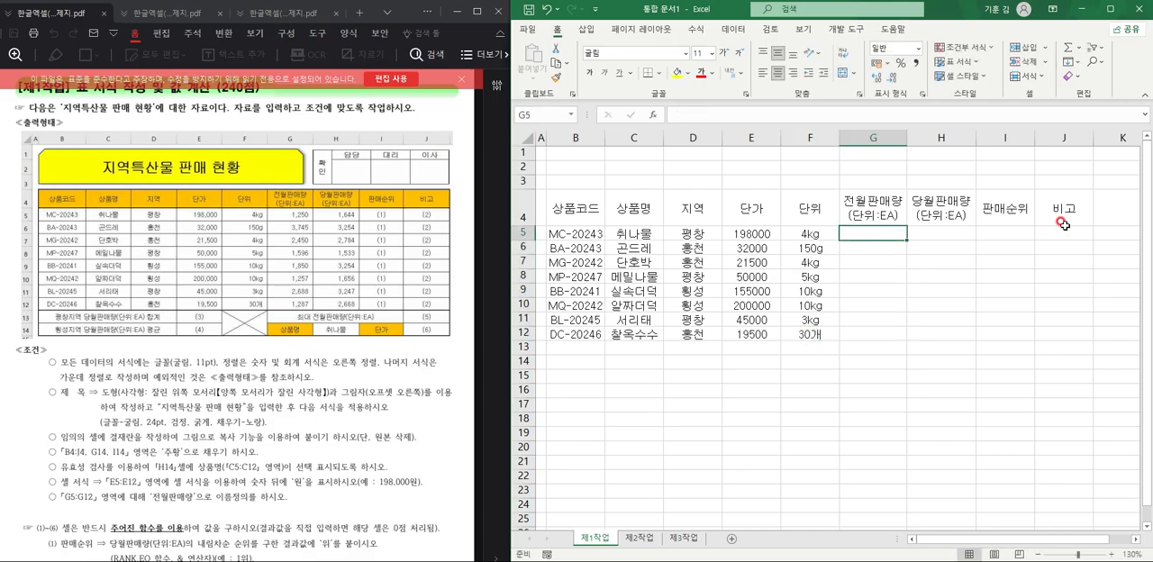
type("125")
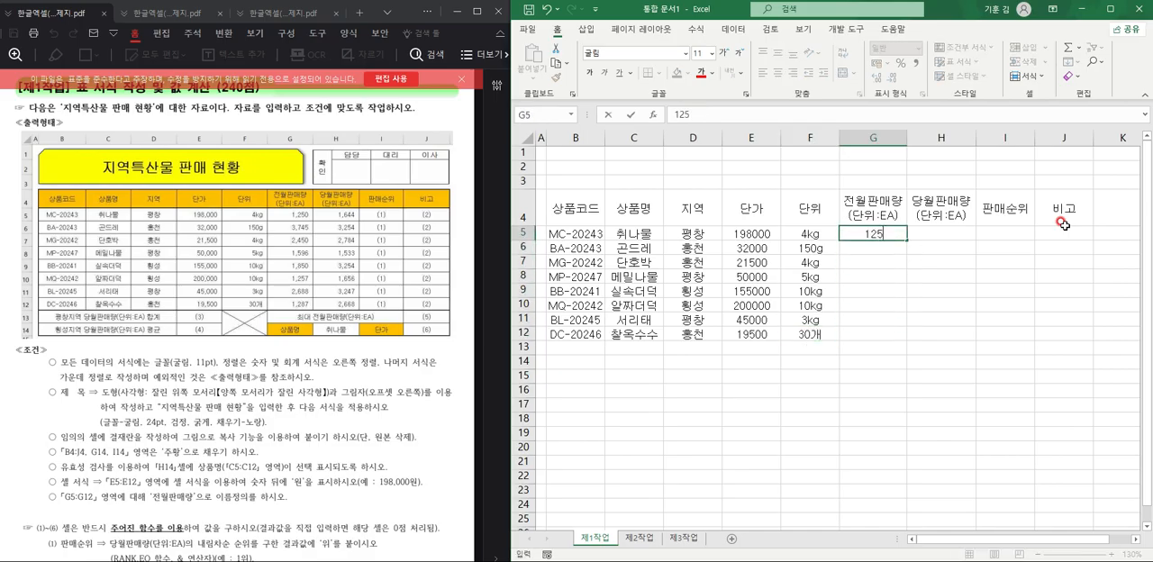
type("0")
key("Return")
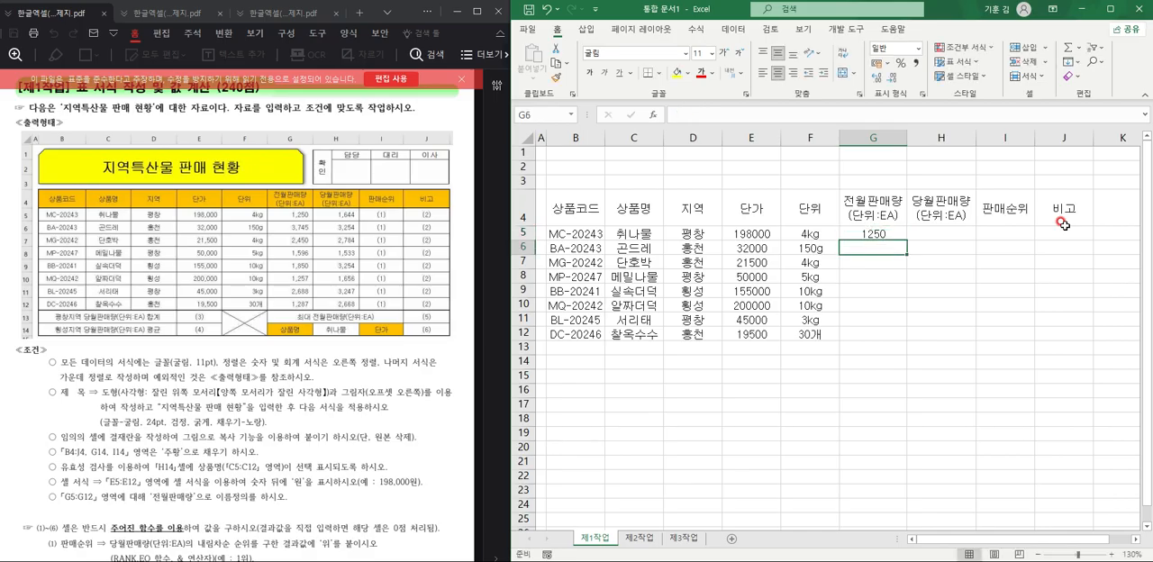
type("37")
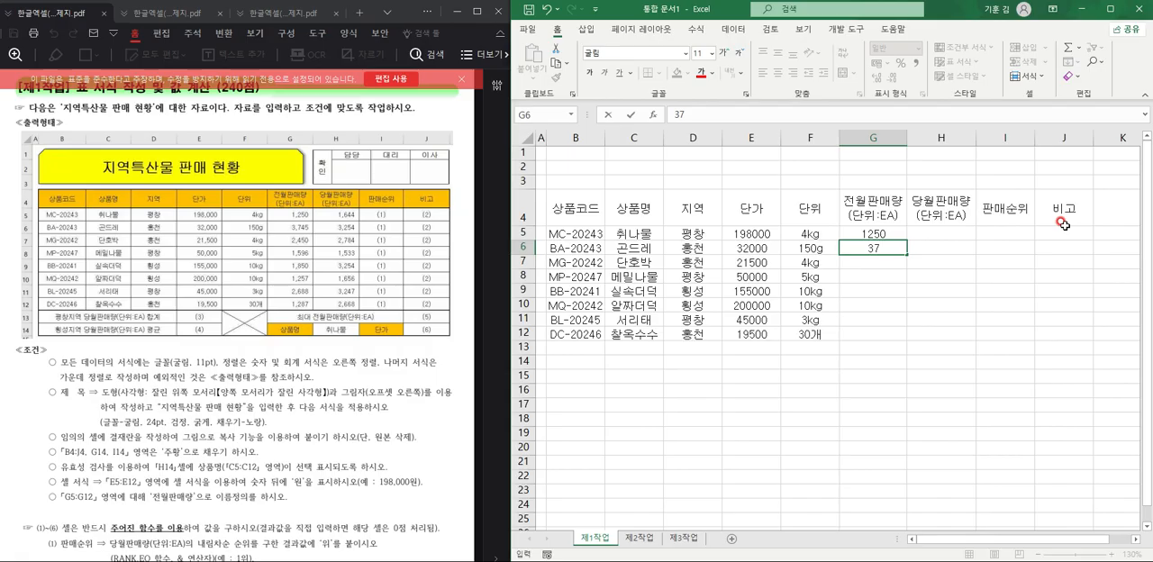
type("45")
key("Return")
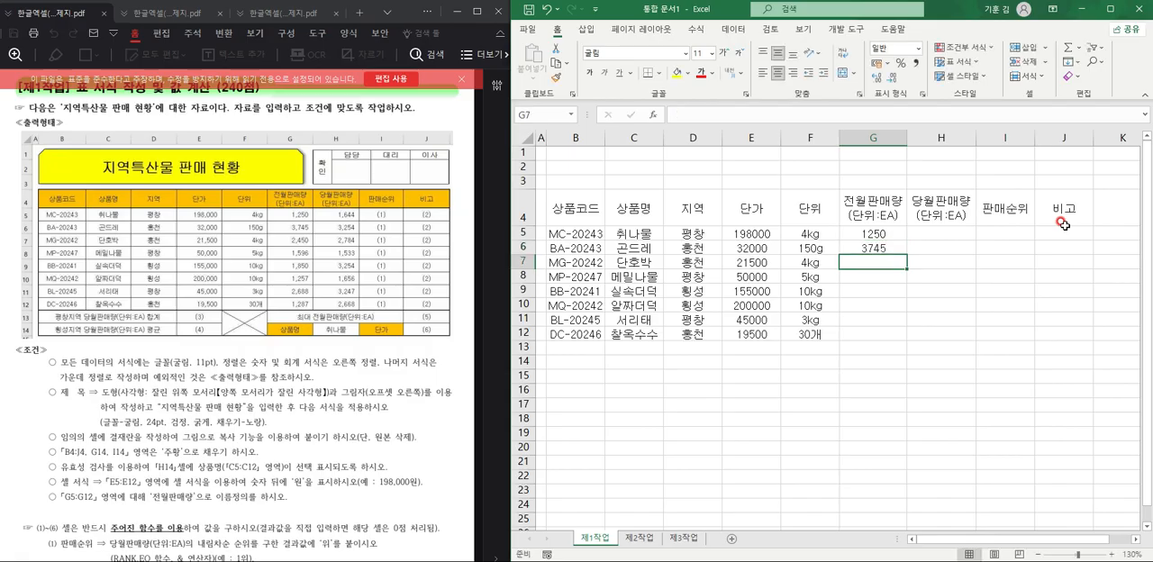
Enter the previous-month sales 2450, 1596 and 1850 in cells G7 through G9.
type("2450")
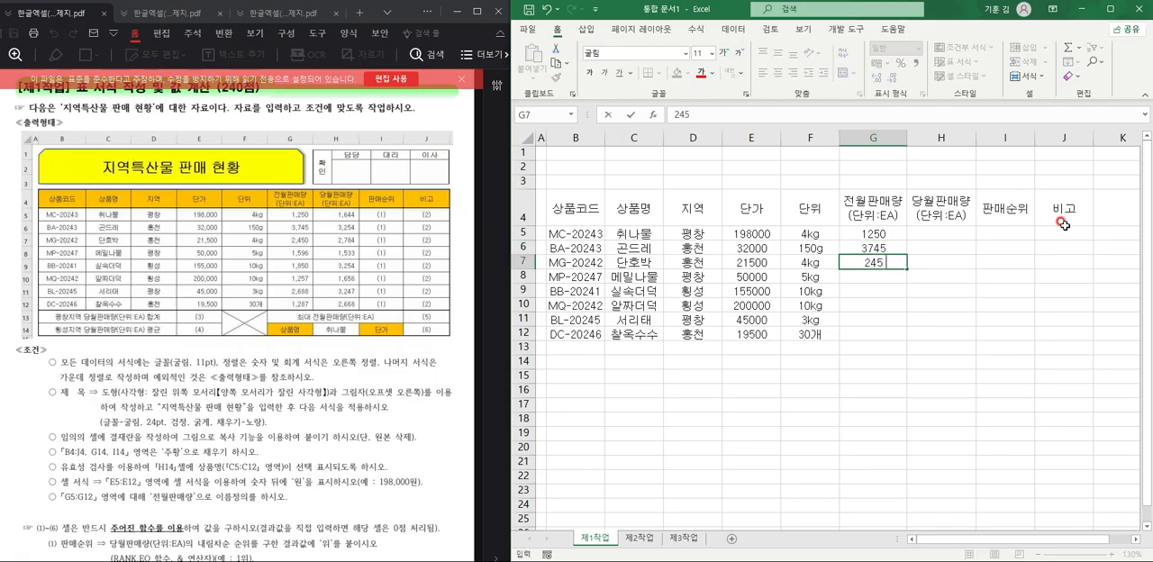
key("Return")
type("1")
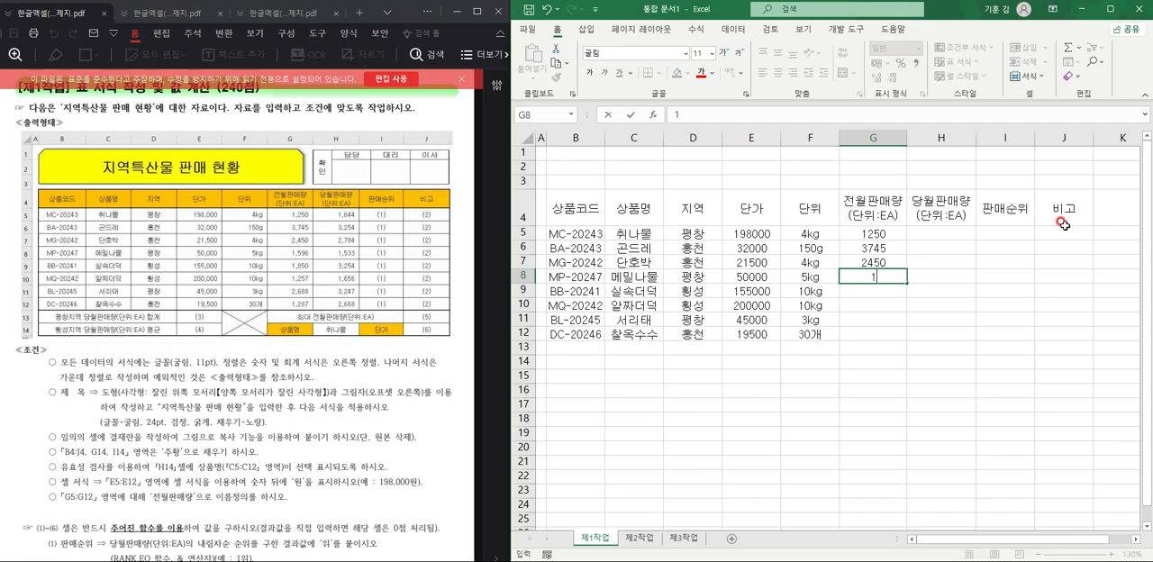
type("596")
key("Return")
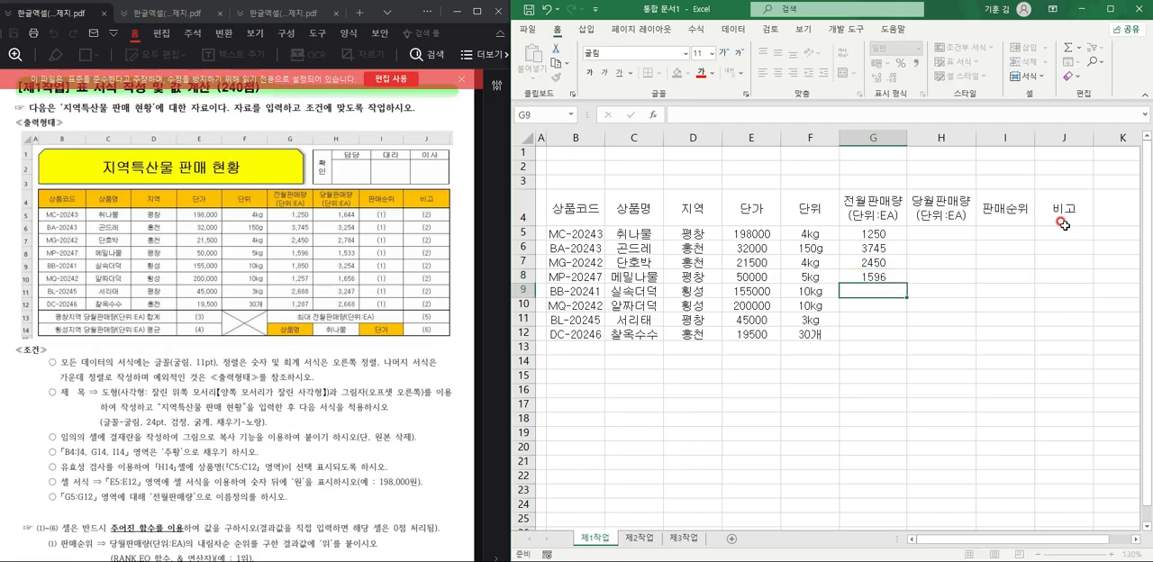
type("1850")
key("Return")
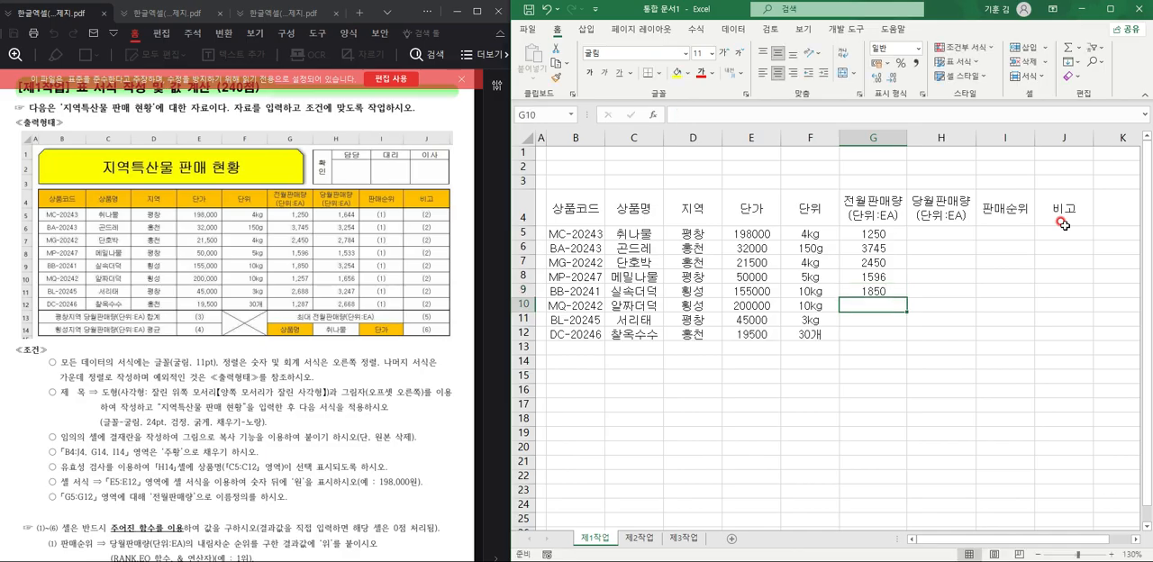
Enter the previous-month sales 1257, 2688 and 1287 in cells G10 through G12.
type("1257")
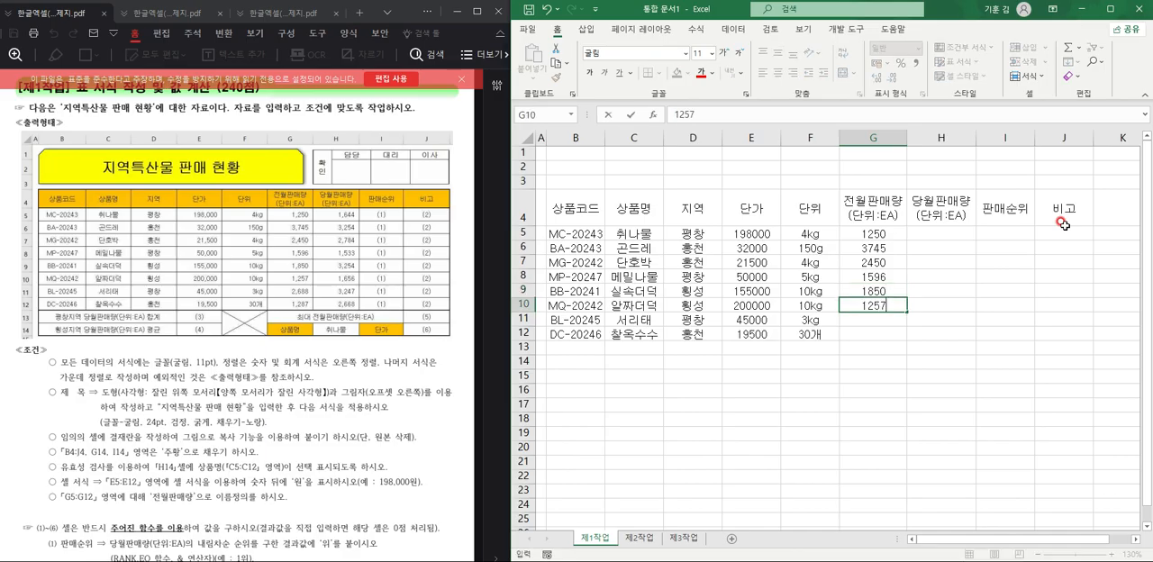
key("Return")
type("2")
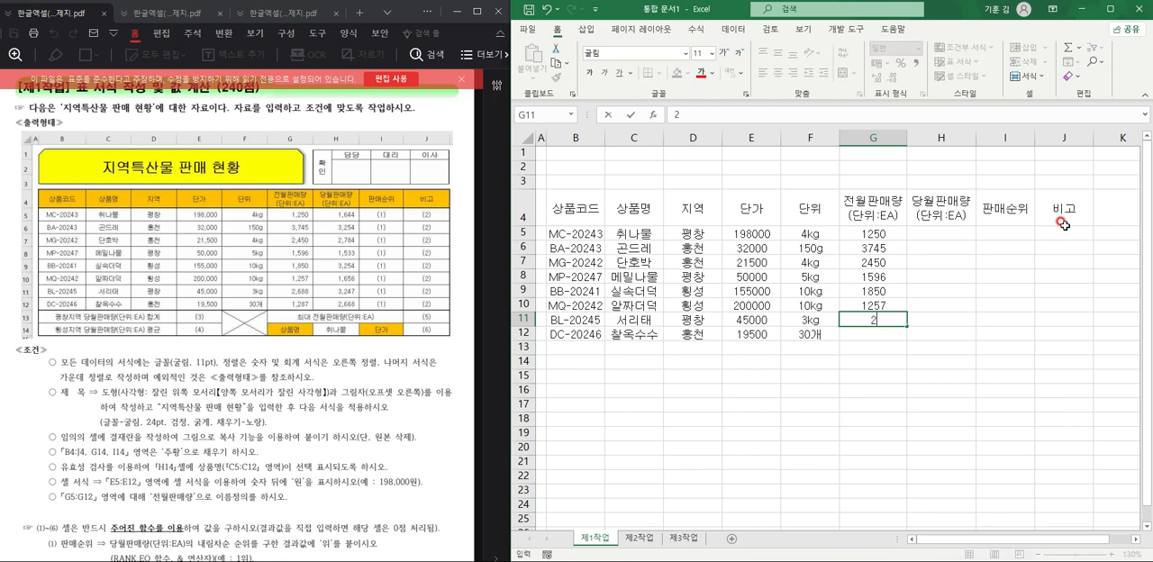
type("688")
key("Return")
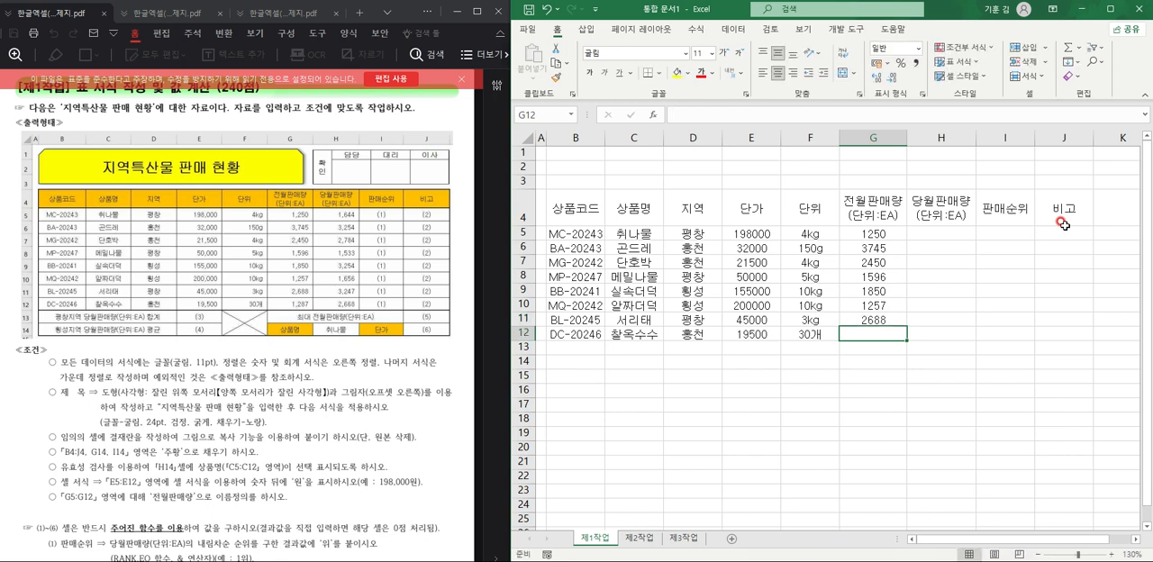
type("1287")
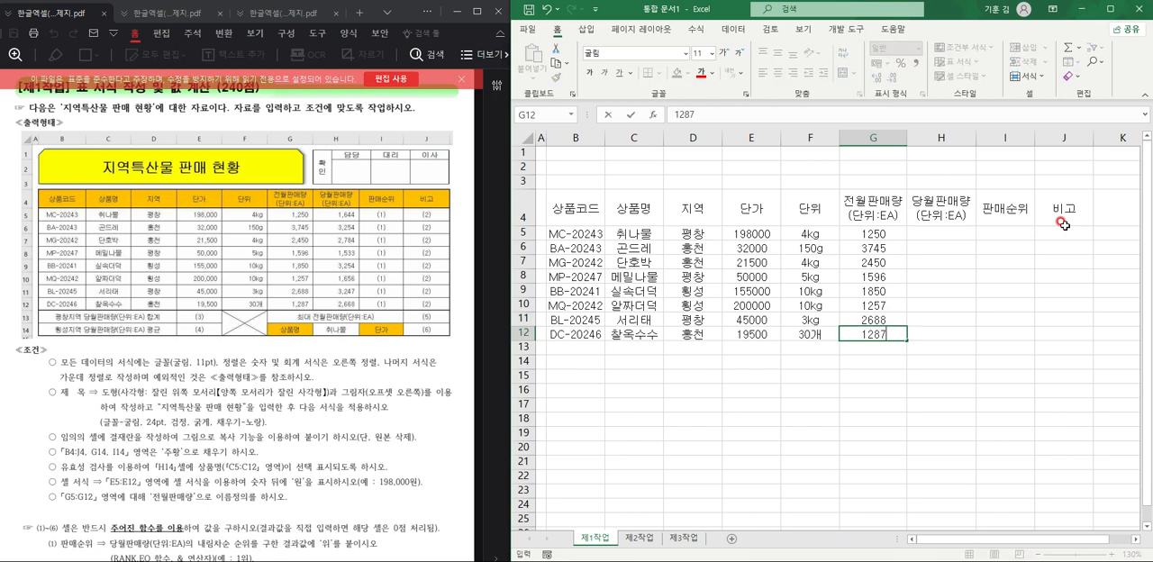
key("Tab")
Enter the current-month sales 1644 in cell H5 and 3254 in cell H6 of the 당월판매량 column.
key("Up")
key("Up")
key("Up")
key("Up")
key("Up")
key("Up")
key("Up")
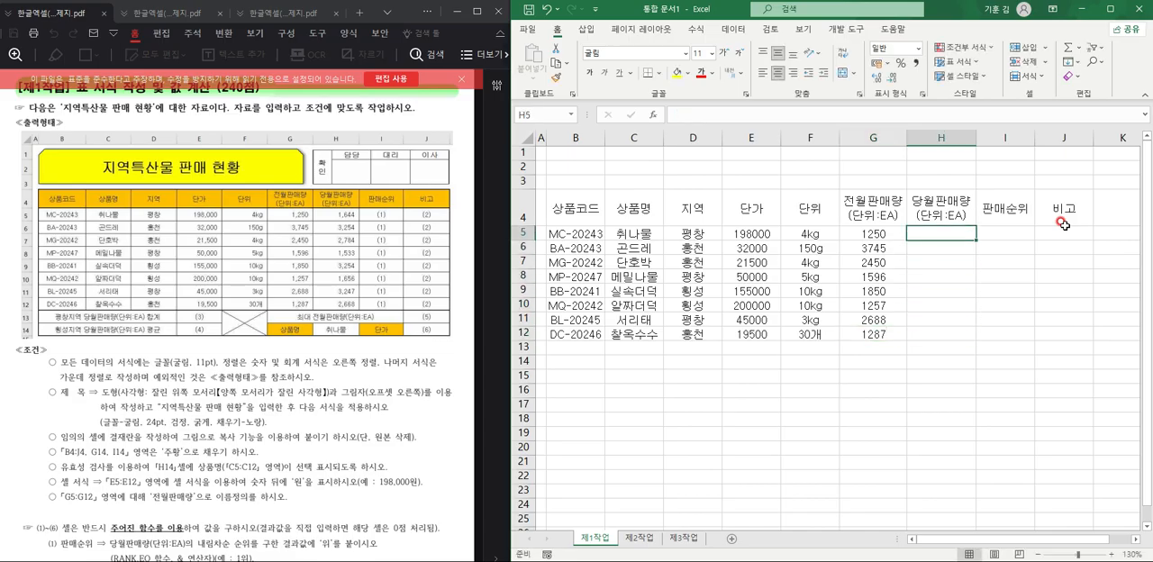
type("1644")
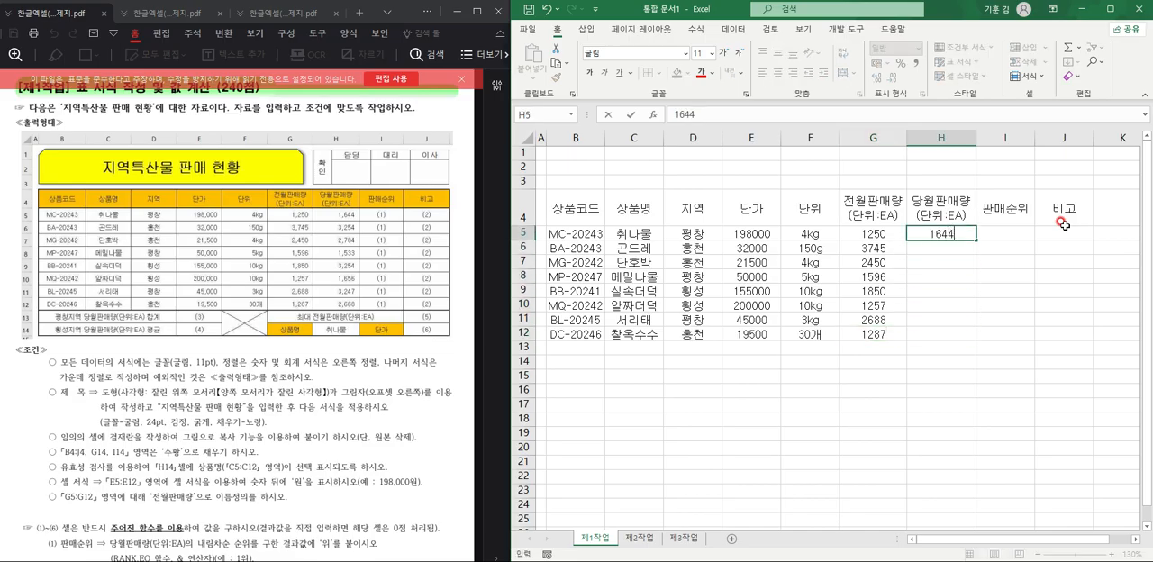
key("Return")
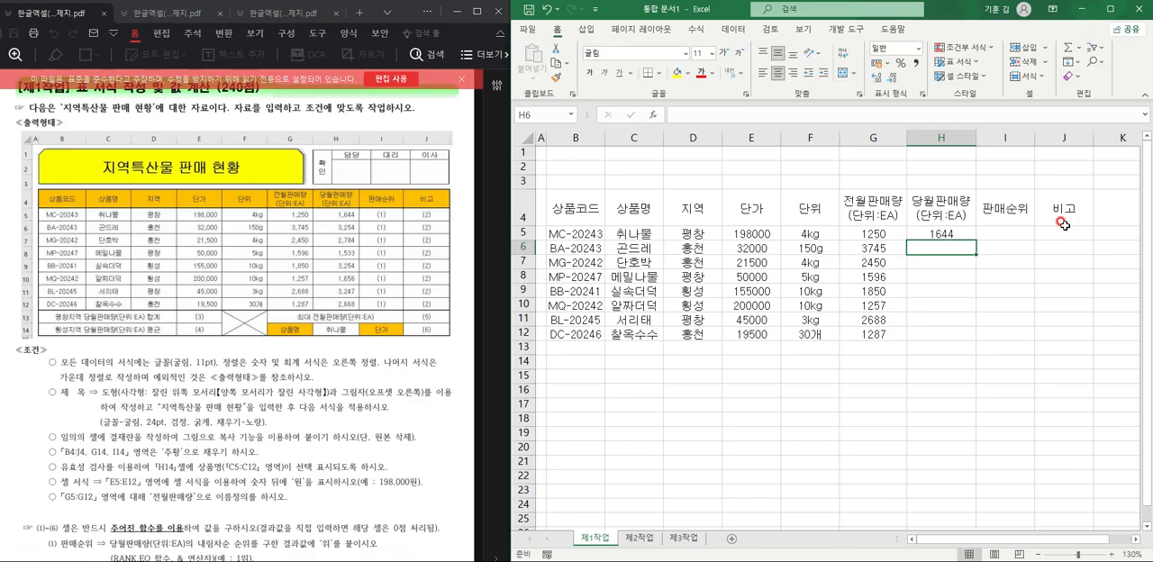
type("3254")
key("Return")
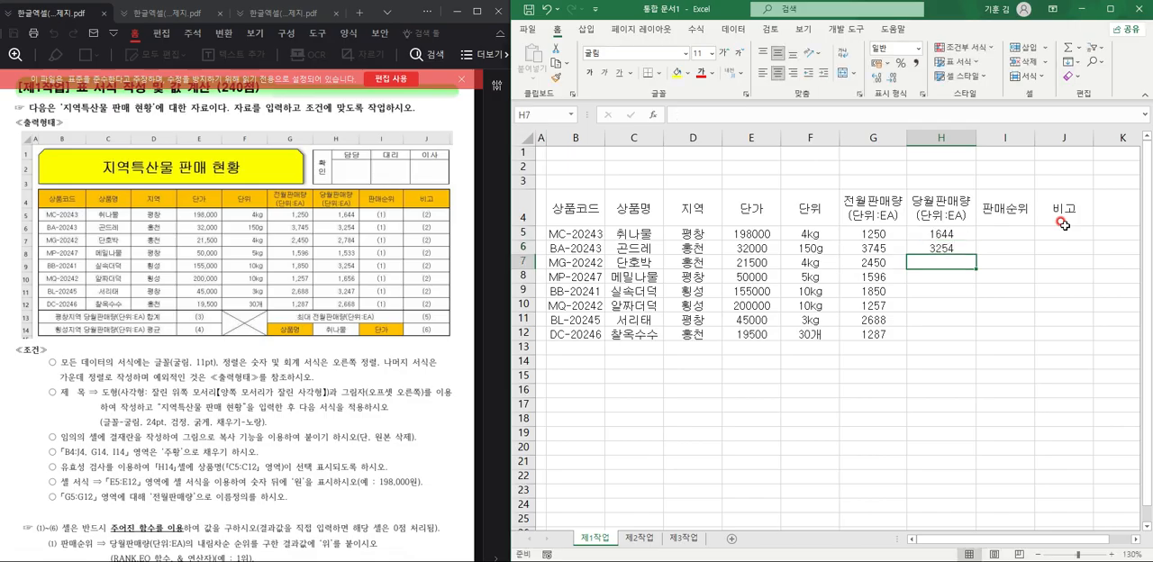
Enter the current-month sales 2784, 1533 and 3254 in cells H7 through H9.
type("2")
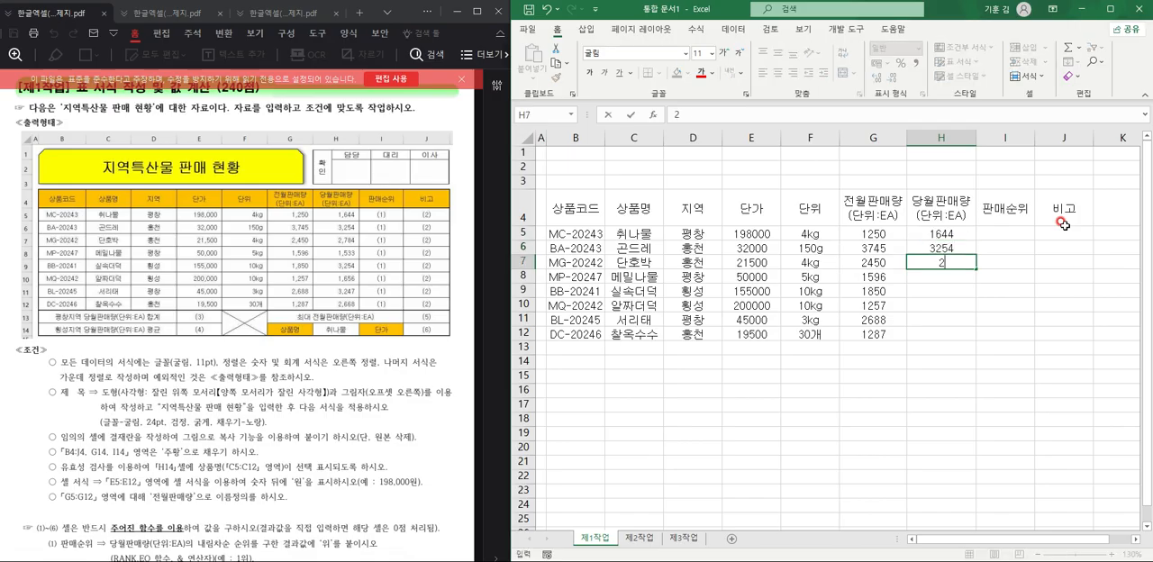
type("784")
key("Return")
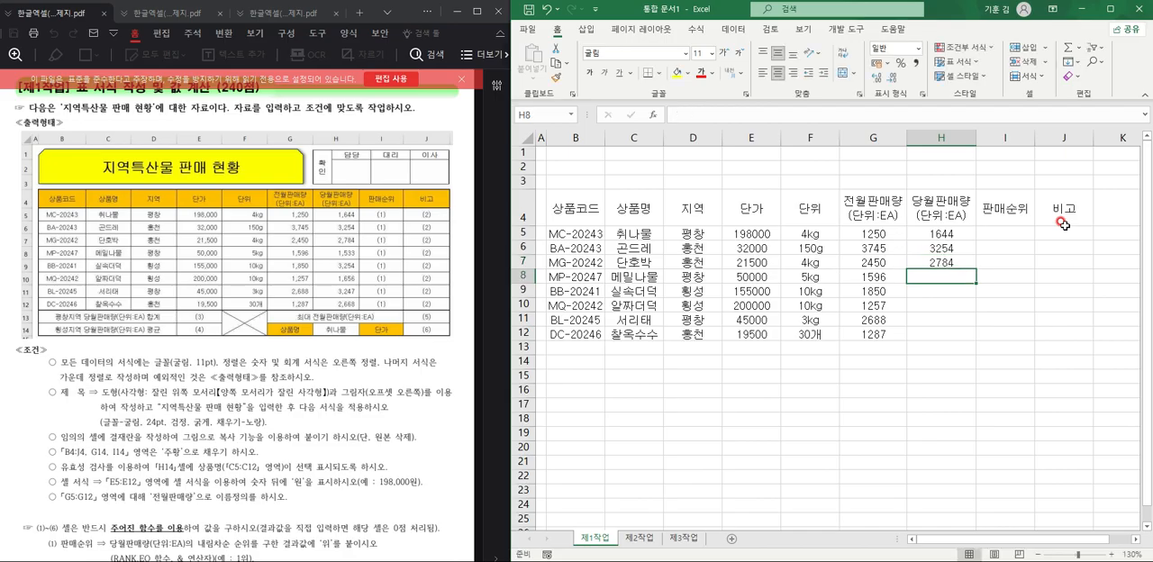
type("1533")
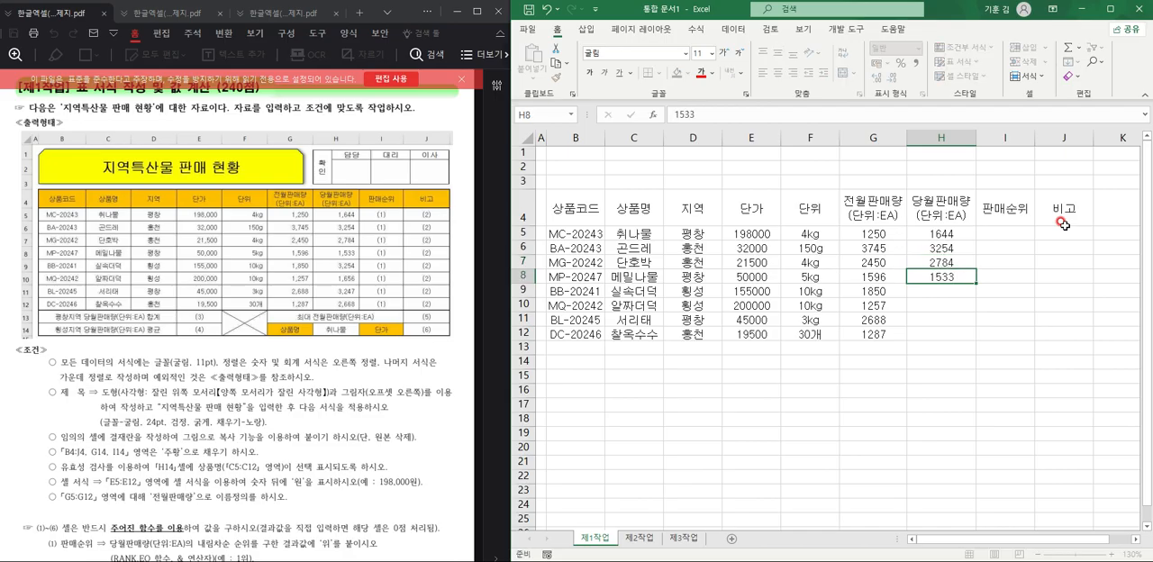
key("Return")
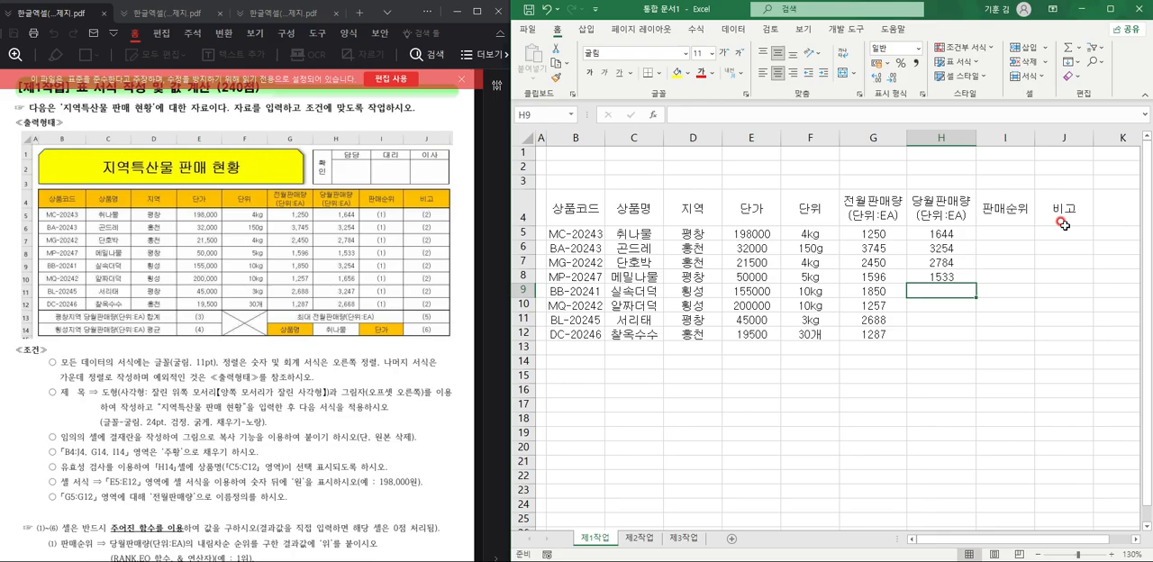
type("3254")
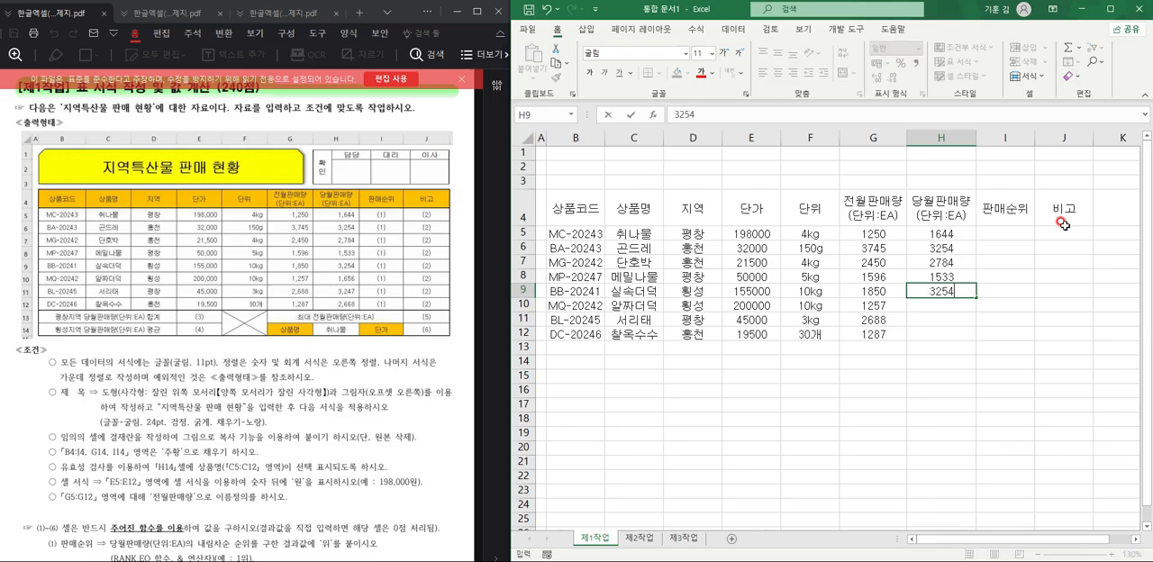
key("Return")
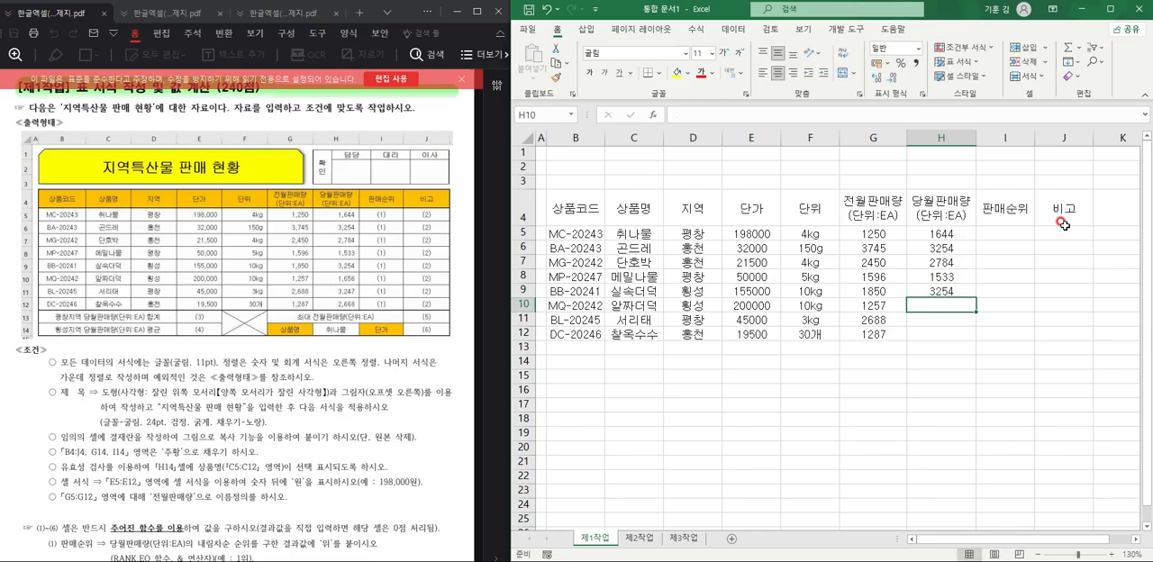
Enter the current-month sales 1656, 3247 and 2668 in cells H10 through H12.
type("1656")
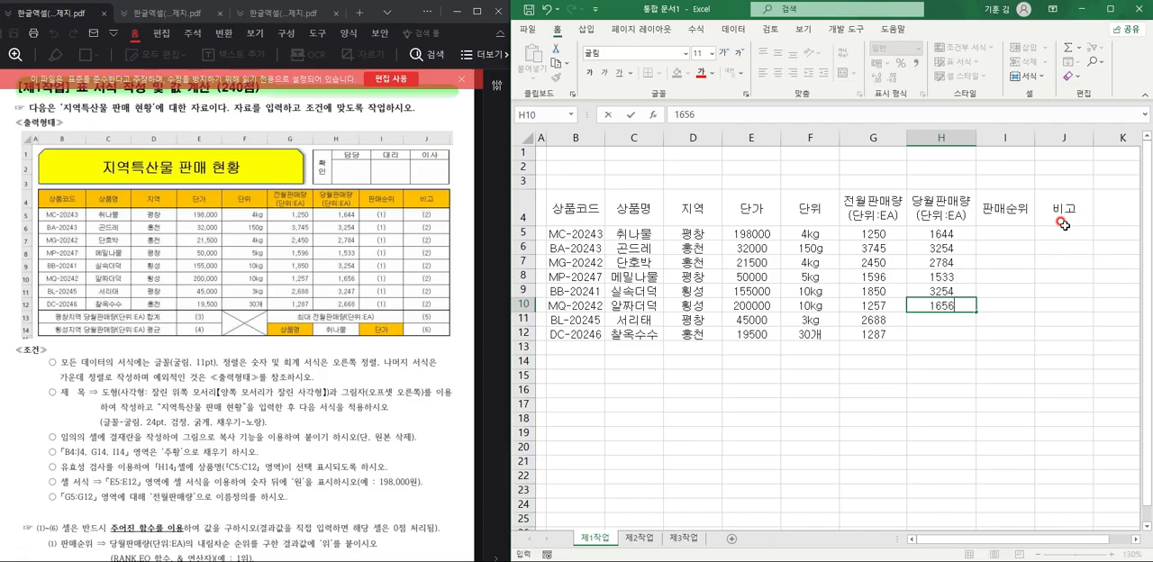
key("Return")
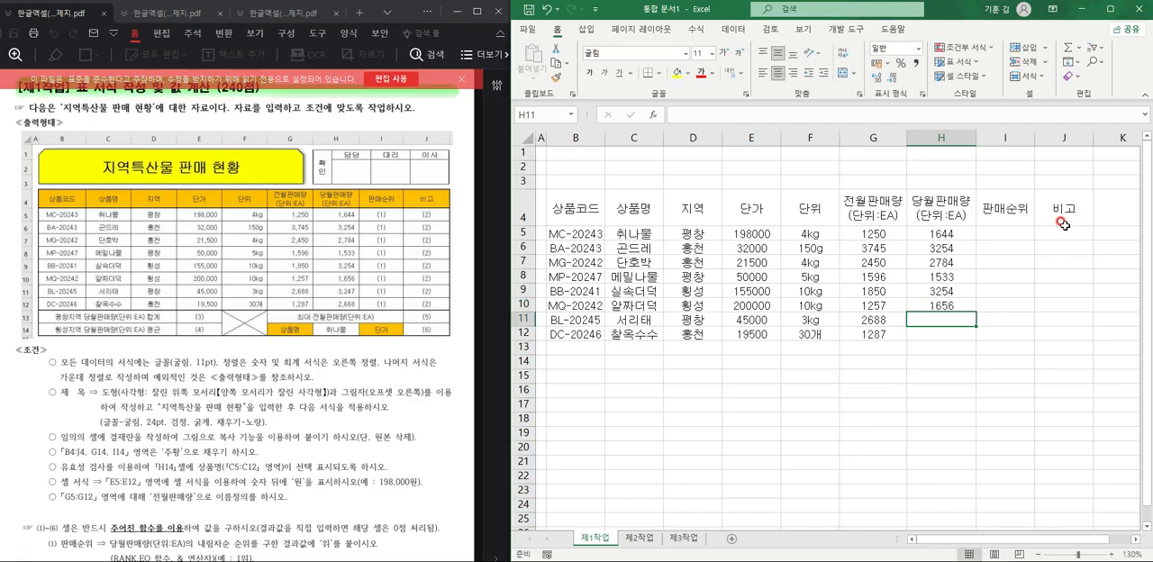
type("3247")
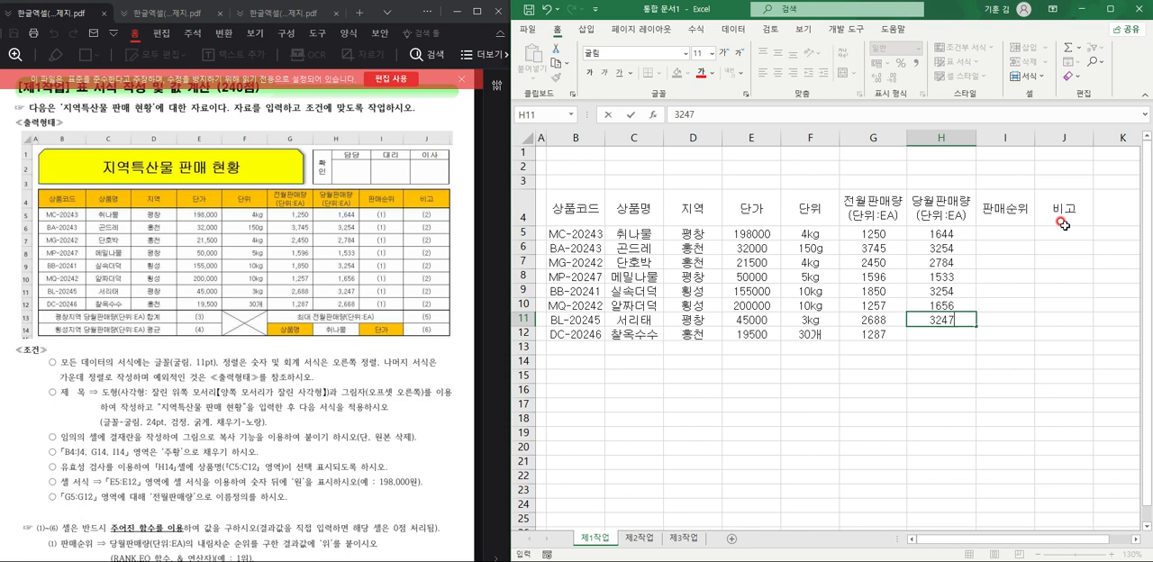
key("Return")
type("2668")
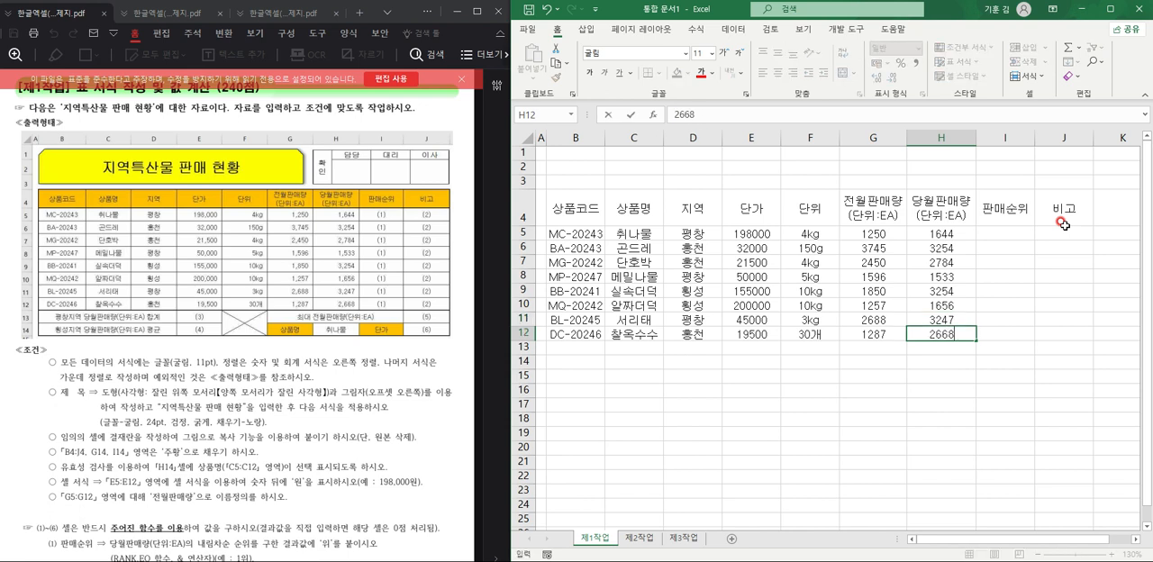
Merge and center cells B13:D13 and cells B14:D14 as two separate label cells below the table data.
left_click_drag(578, 347, 690, 341)
left_click(845, 74)
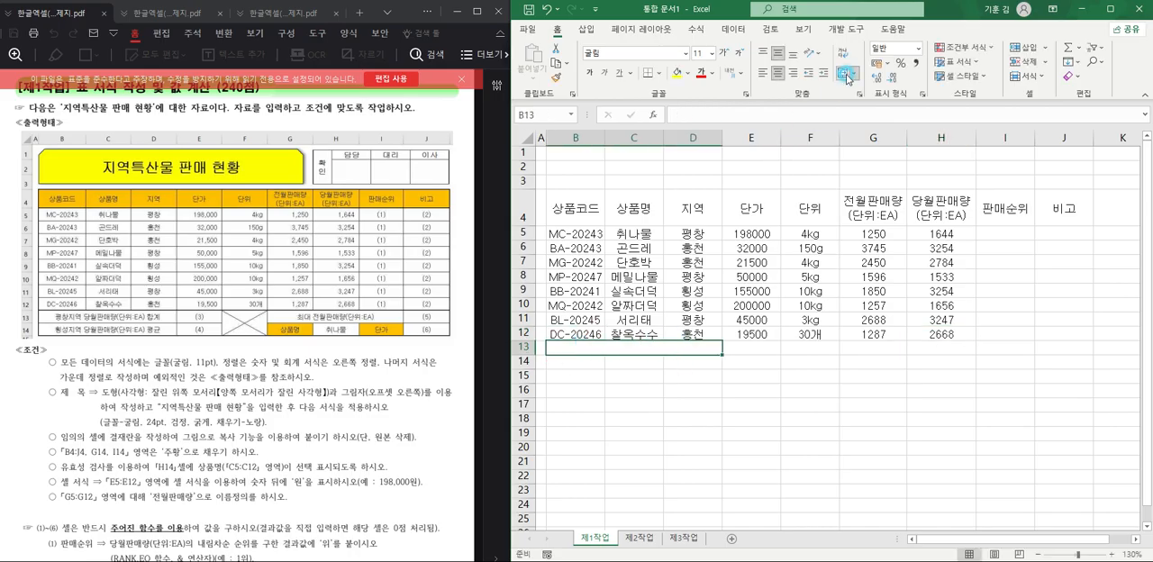
left_click_drag(586, 361, 682, 361)
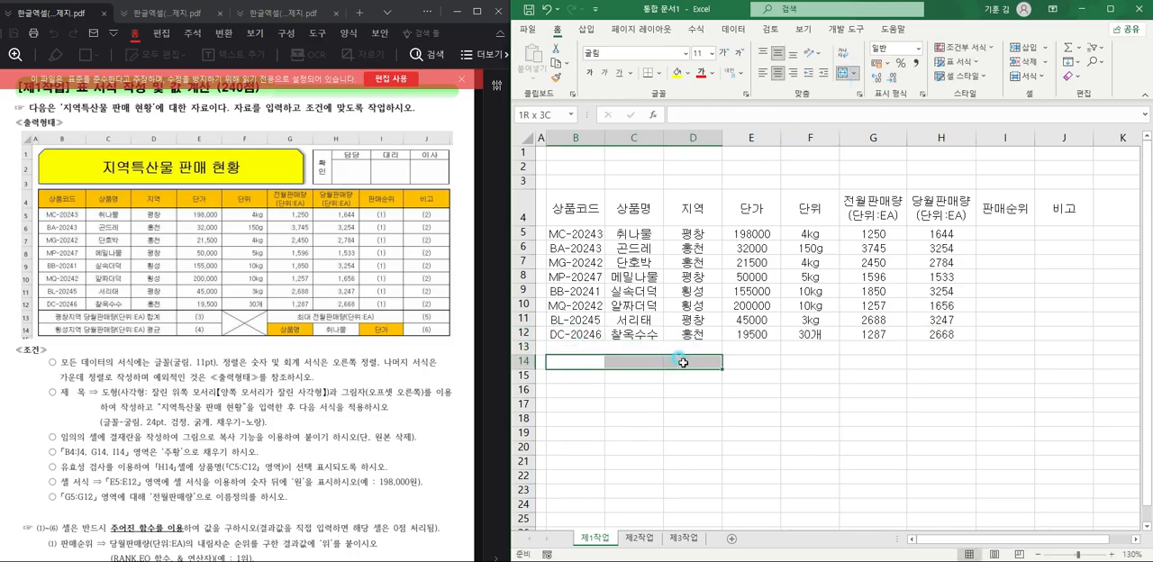
left_click(842, 76)
Merge and center cells F13:F14 and cells G13:I13.
left_click(807, 378)
left_click_drag(811, 350, 814, 359)
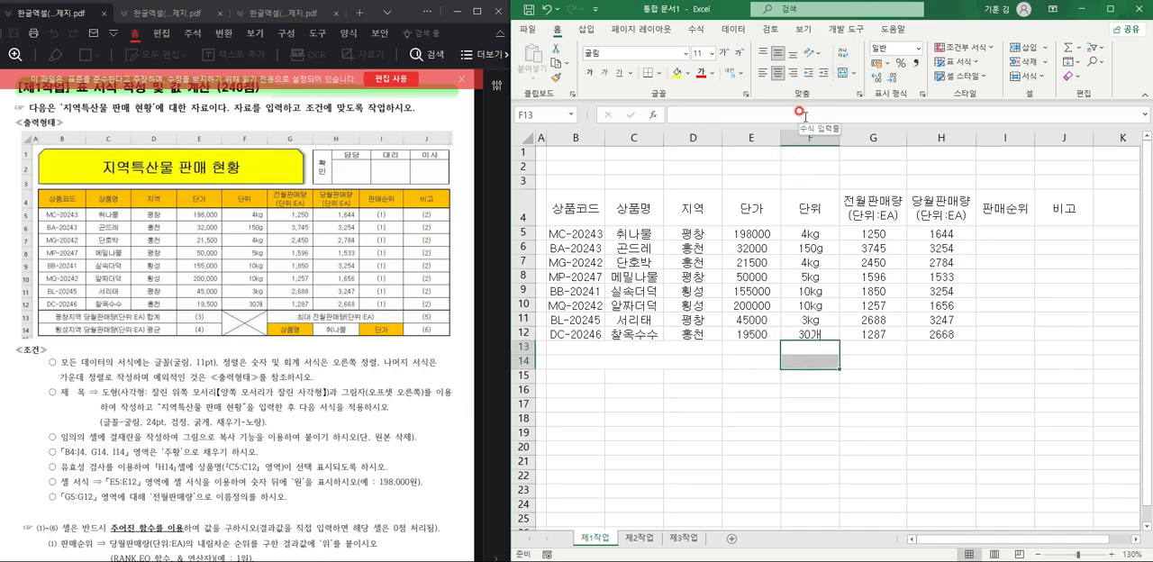
left_click(841, 75)
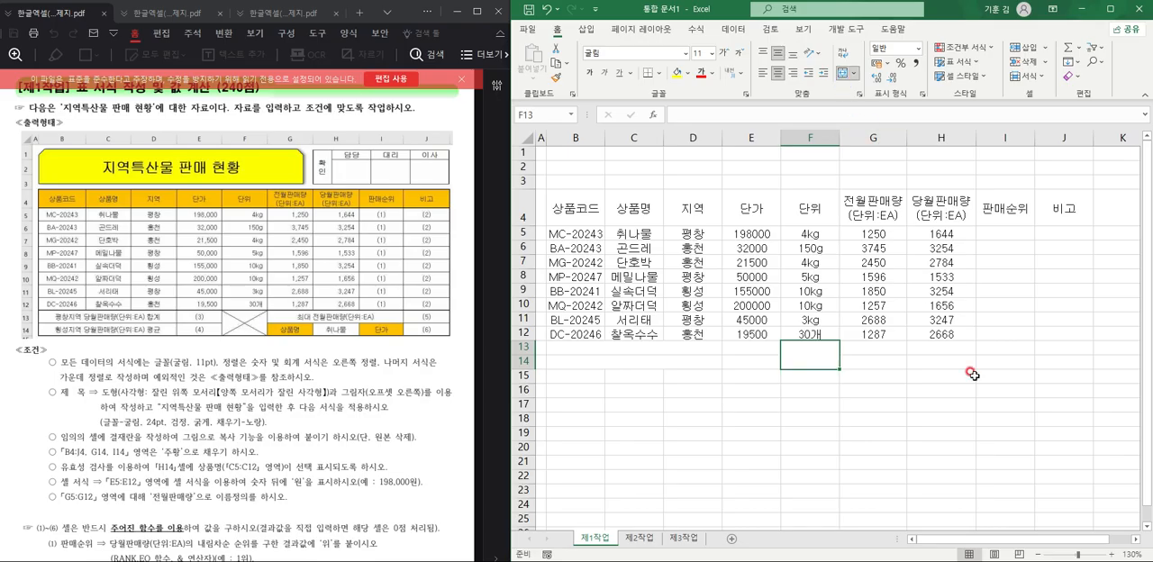
left_click(974, 374)
left_click_drag(879, 350, 1000, 350)
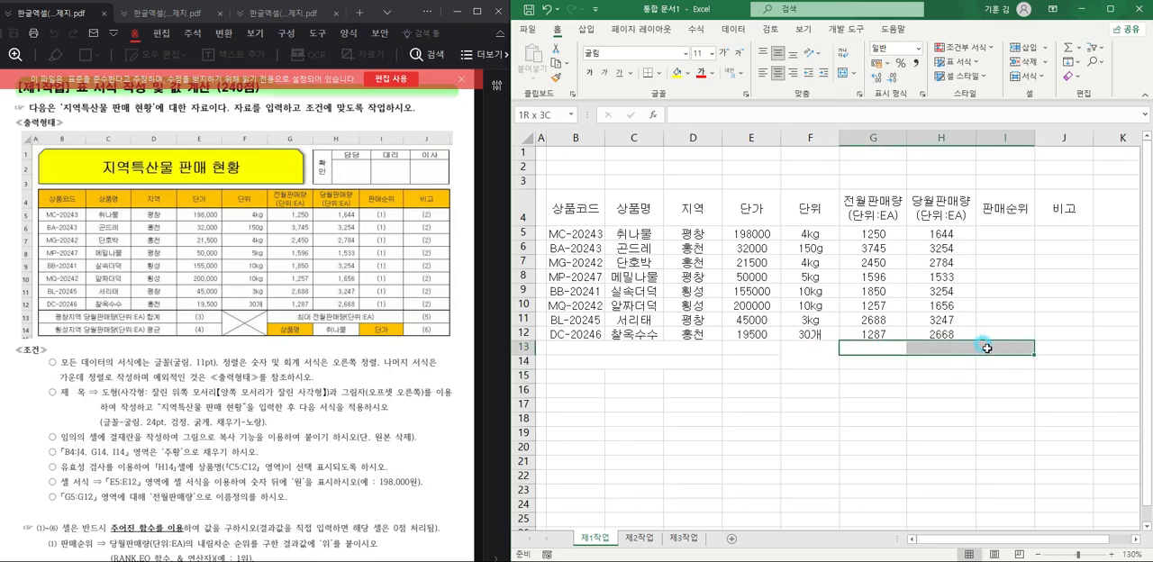
left_click(841, 76)
Enter the label 평창지역 당월판매량(단위:EA) 합계 in the merged cell B13:D13.
left_click_drag(568, 348, 717, 362)
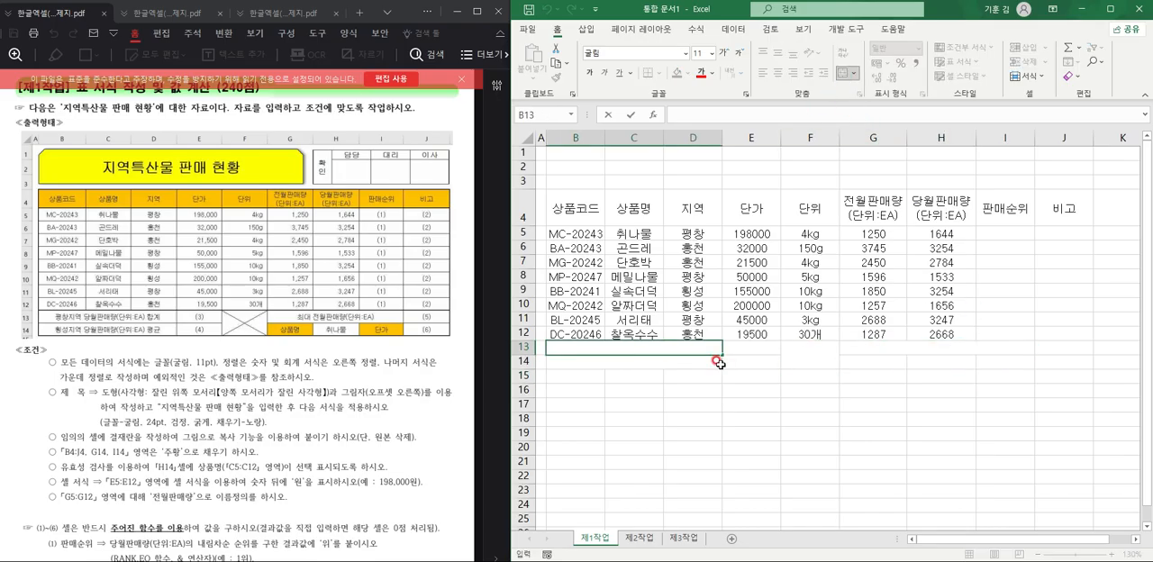
type("평창지역")
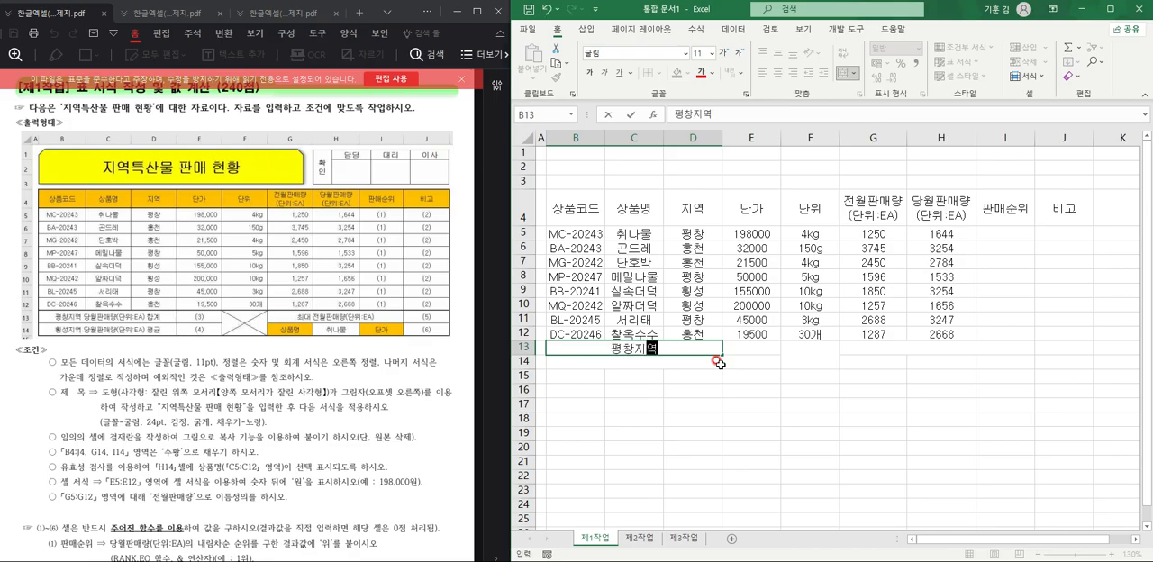
type(" 다당월판매량")
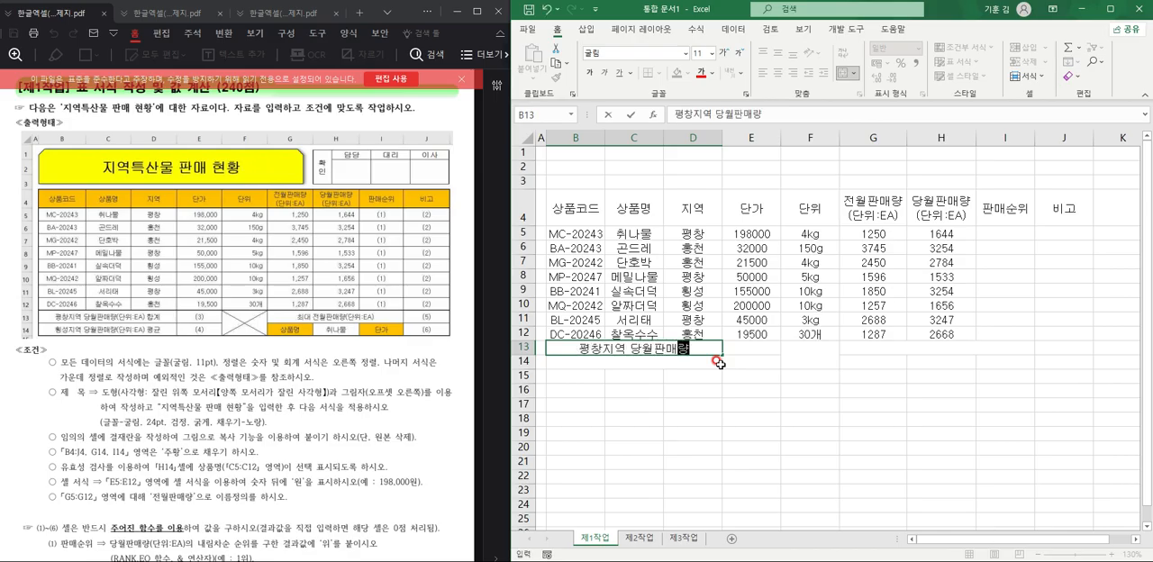
type("(단위:e")
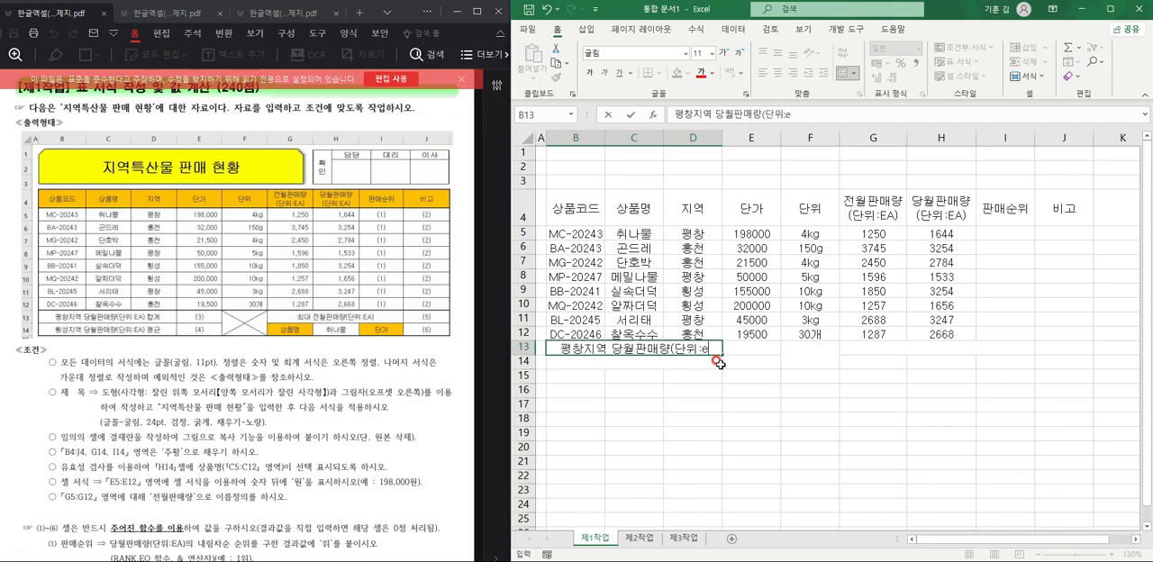
key("BackSpace")
type("EA")
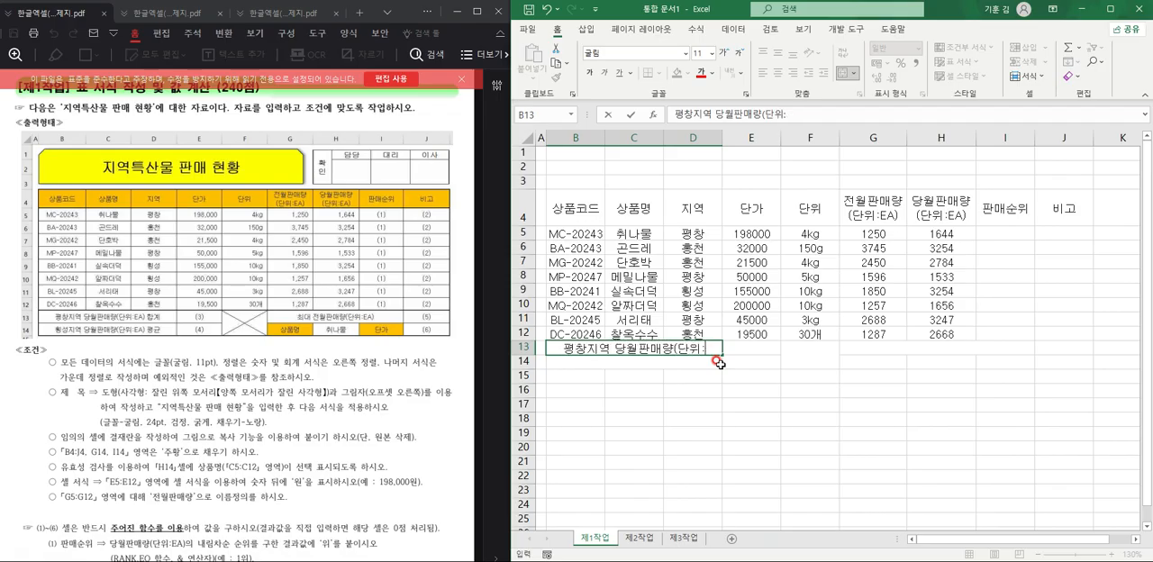
type(") 합계")
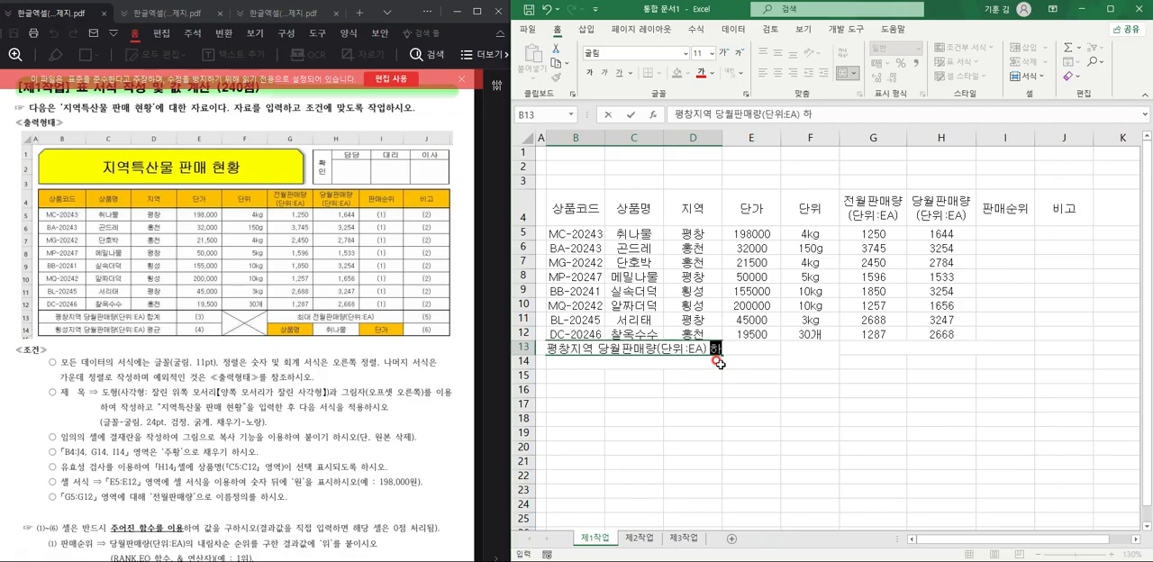
key("Return")
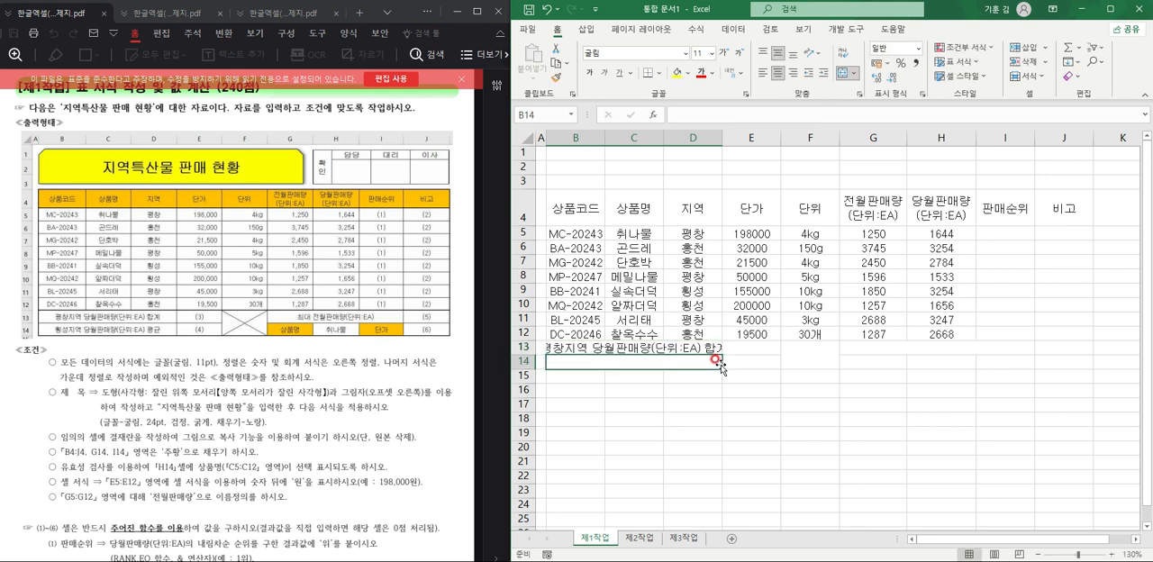
Enter the label 횡성지역 당월 판매량(단위:EA) 평균 in the merged cell B14:D14.
type("횡ㅅ")
type("지역")
type(" 당우")
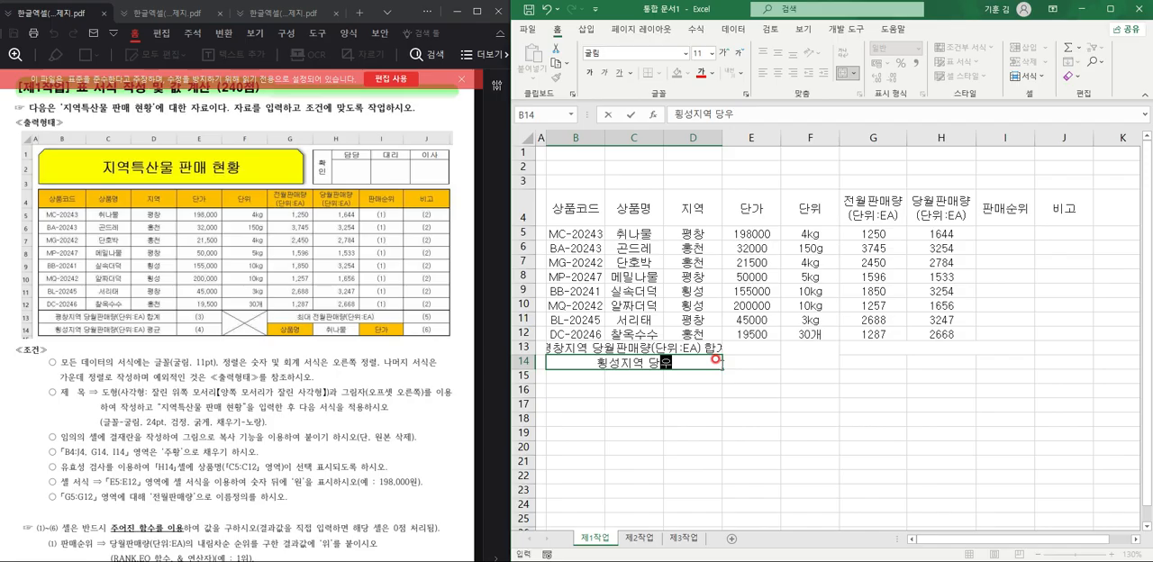
type(" 판매량")
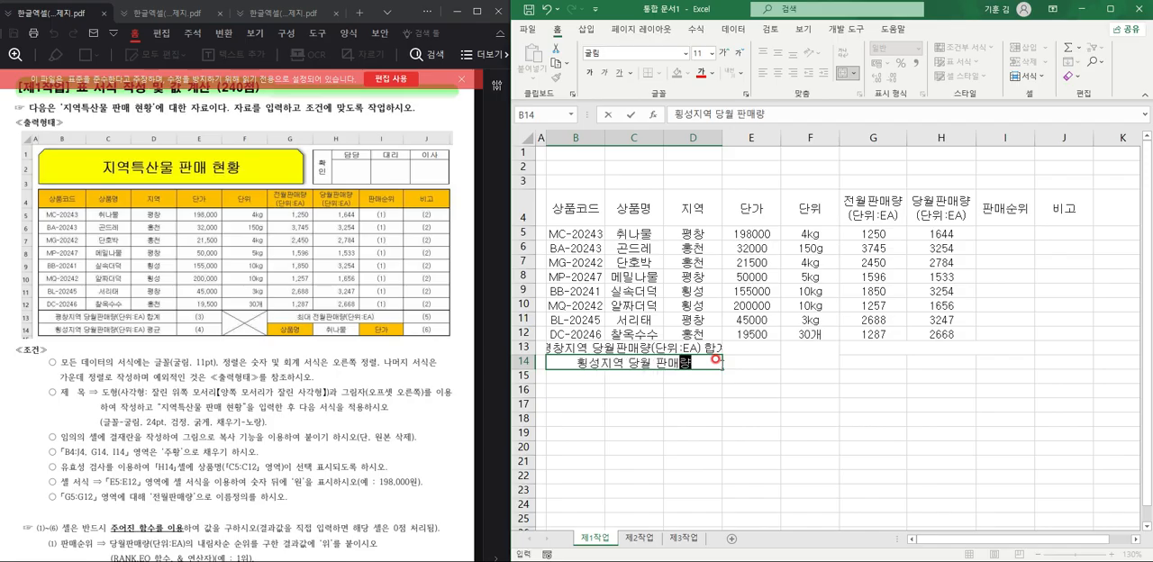
type("(단위:")
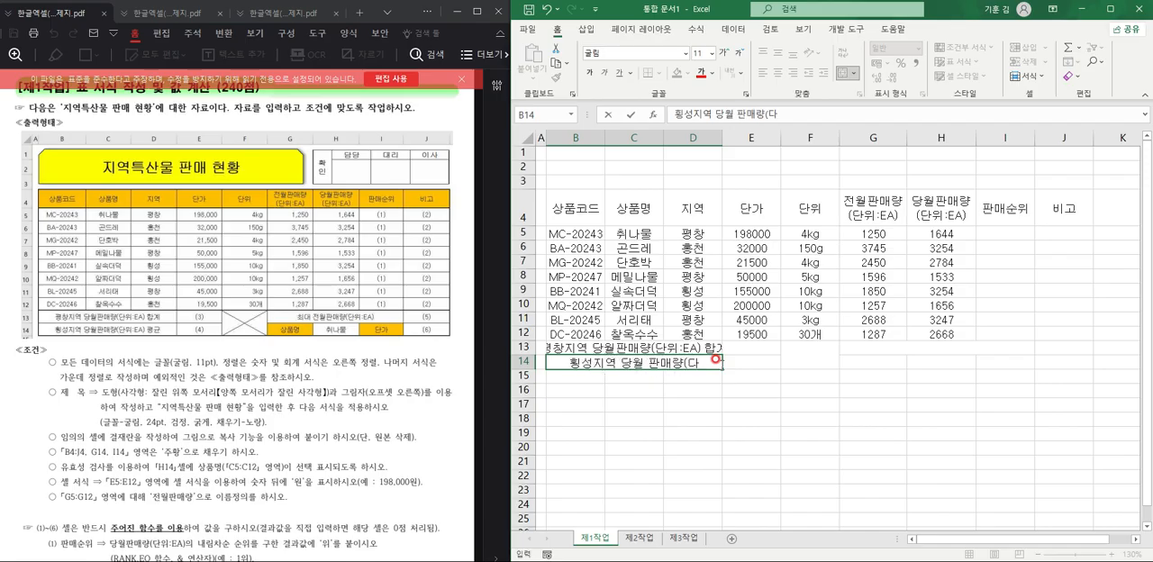
type("A(")
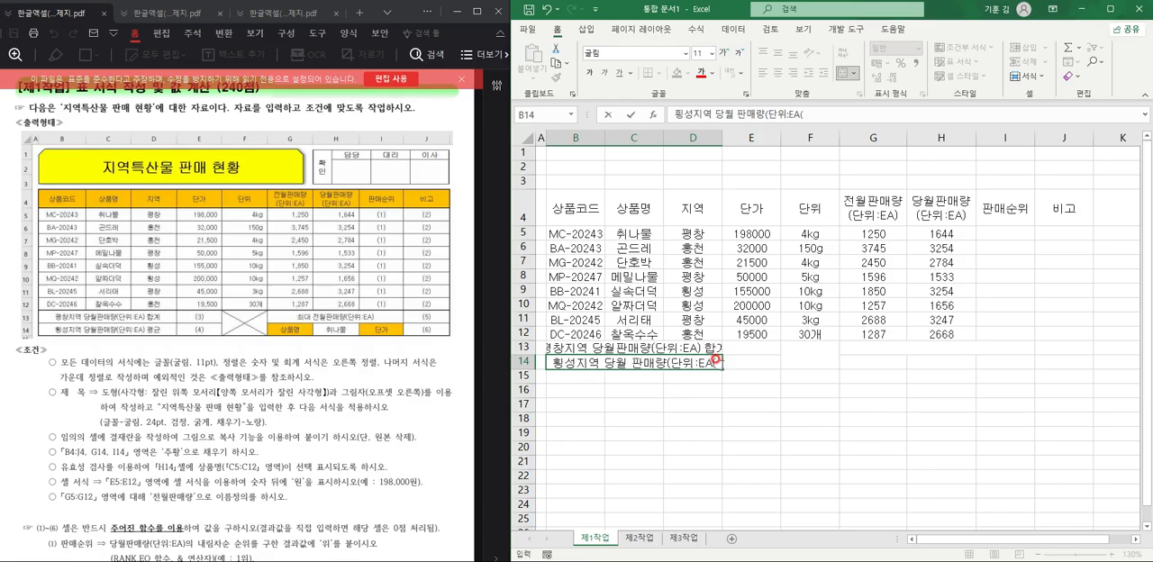
key("BackSpace")
type(")")
type(" ㅎ")
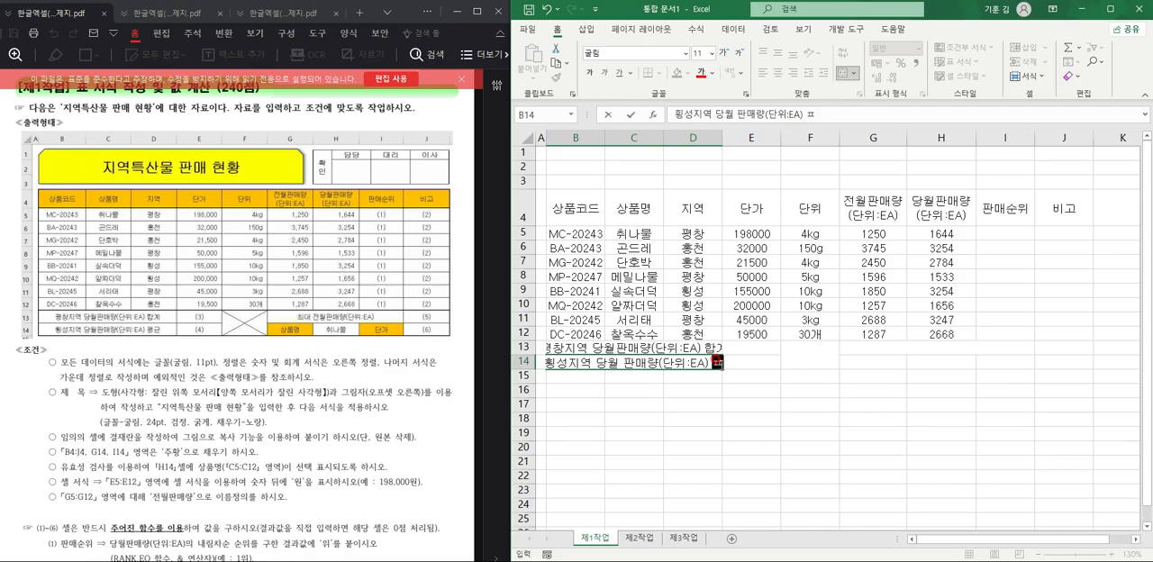
type("평균")
Enter the label 최대 전월판매량(단위:EA) in the merged cell G13:I13.
key("Right")
key("Right")
key("Up")
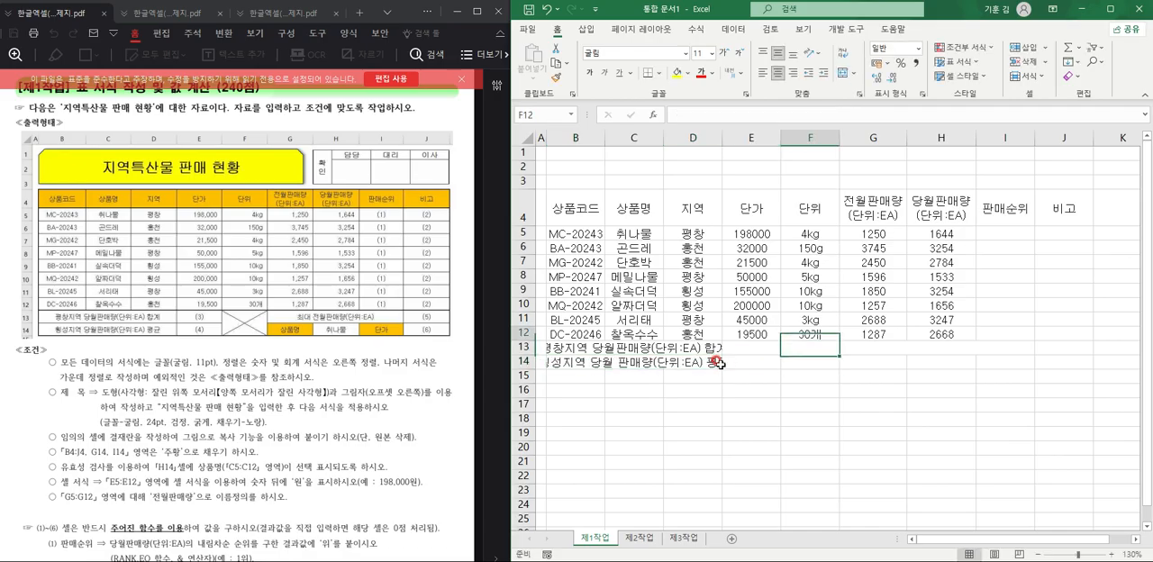
key("Right")
key("Down")
type("최")
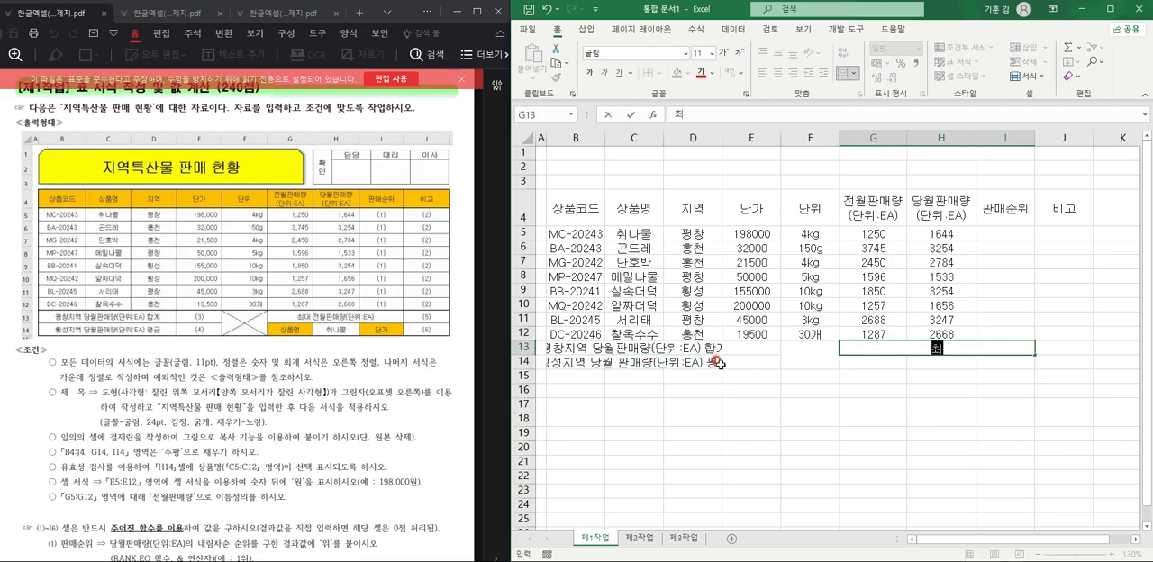
type("대 전위 판매량")
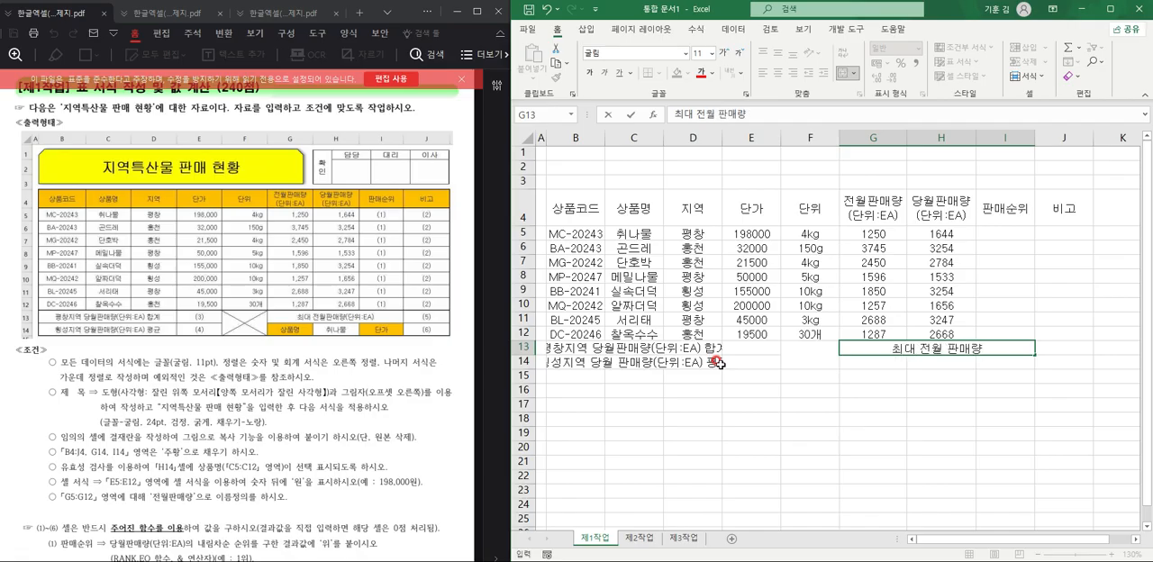
key("BackSpace")
key("BackSpace")
key("BackSpace")
key("BackSpace")
key("BackSpace")
type("ㅈ")
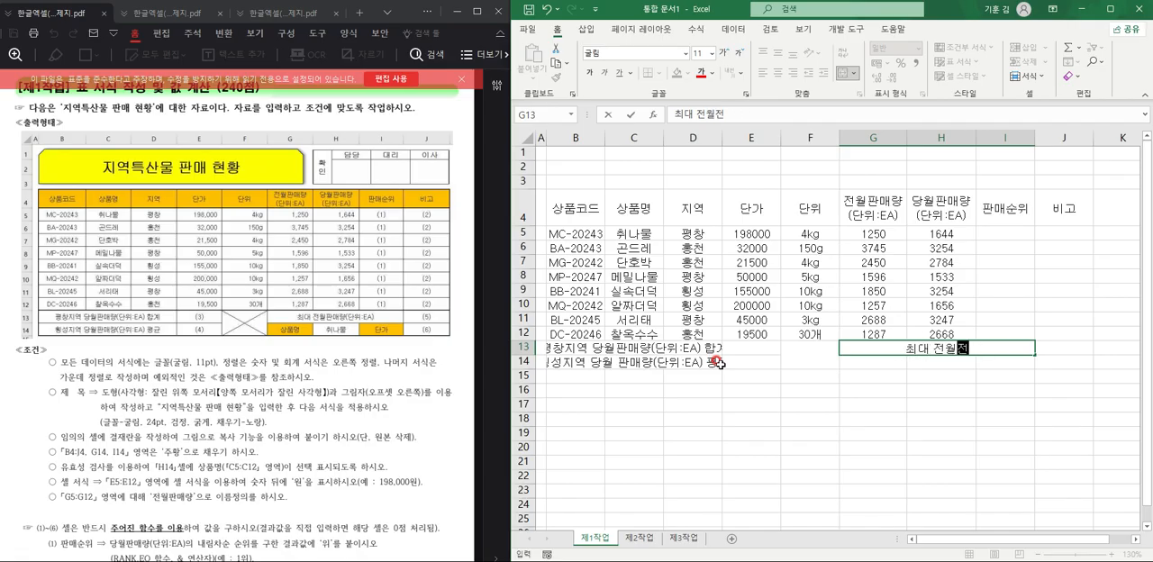
key("BackSpace")
type("판매")
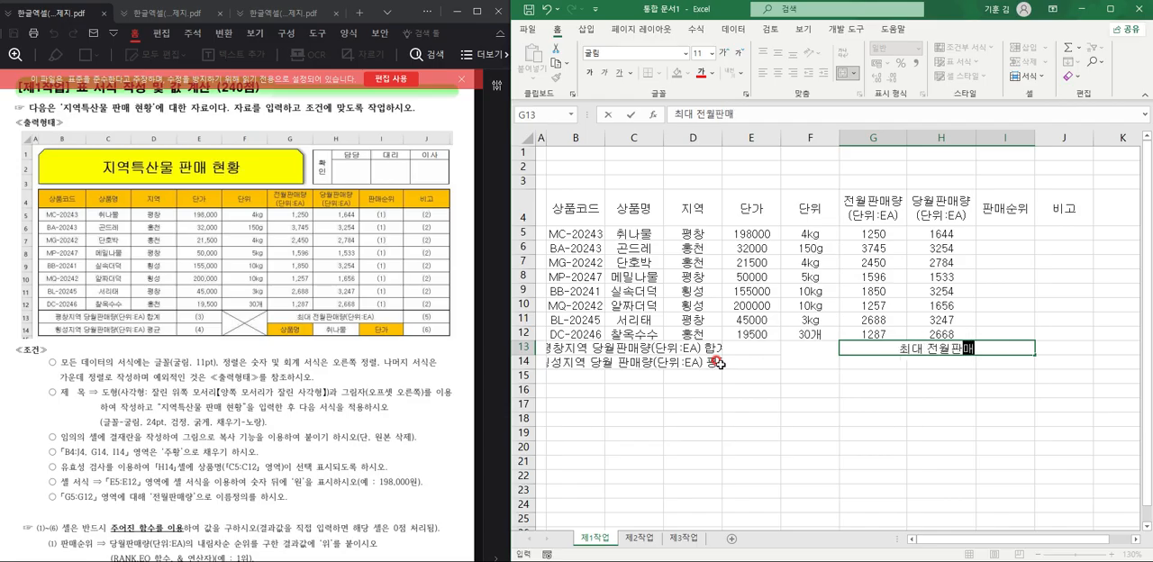
type("량(단위:EA")
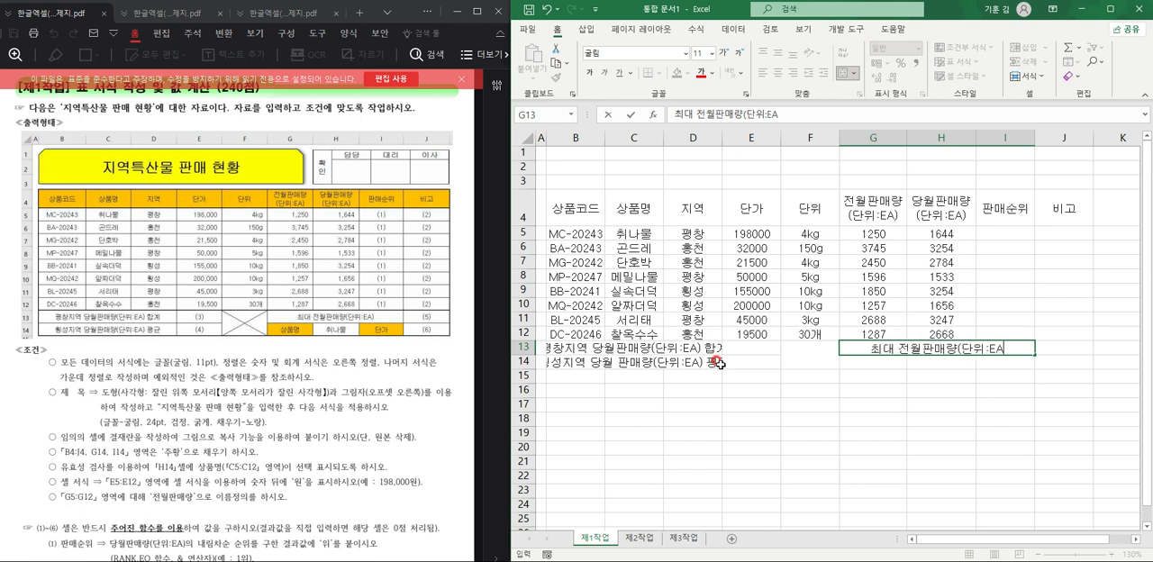
type(")")
key("Return")
Enter the labels 상품명 in cell G14 and 단가 in cell I14.
type("TKDVNAAUD")
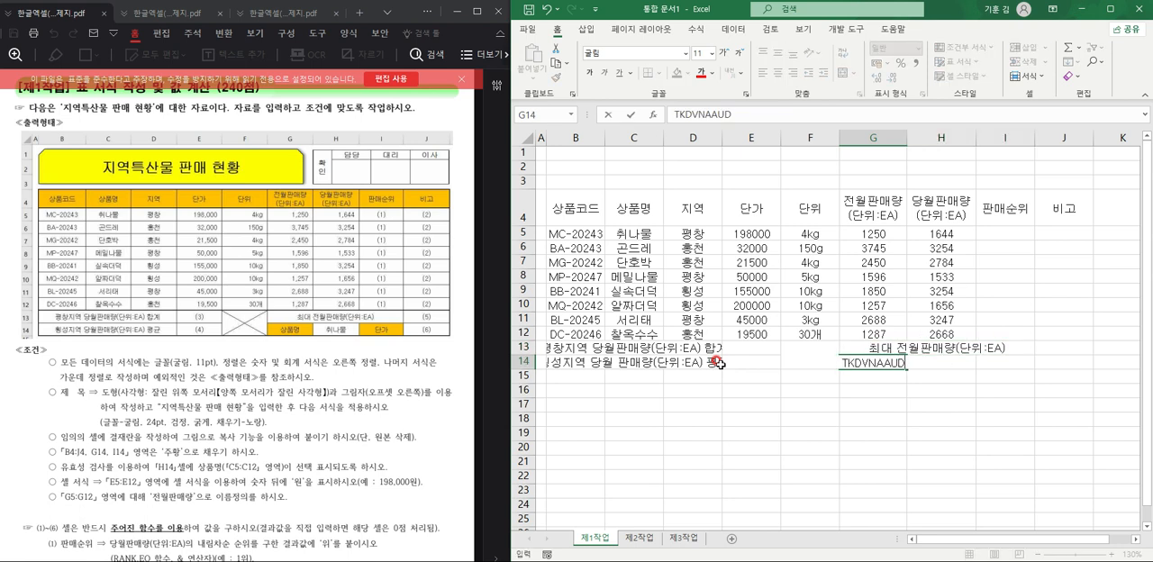
key("BackSpace")
key("BackSpace")
key("BackSpace")
key("BackSpace")
key("BackSpace")
key("BackSpace")
key("BackSpace")
type("상품명")
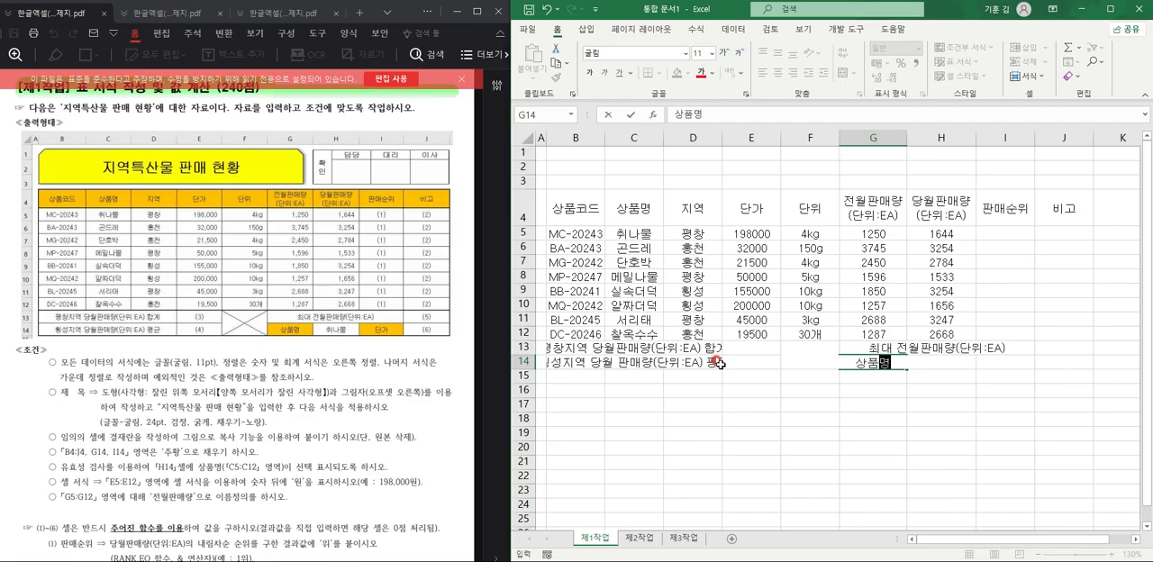
key("Tab")
type("단가")
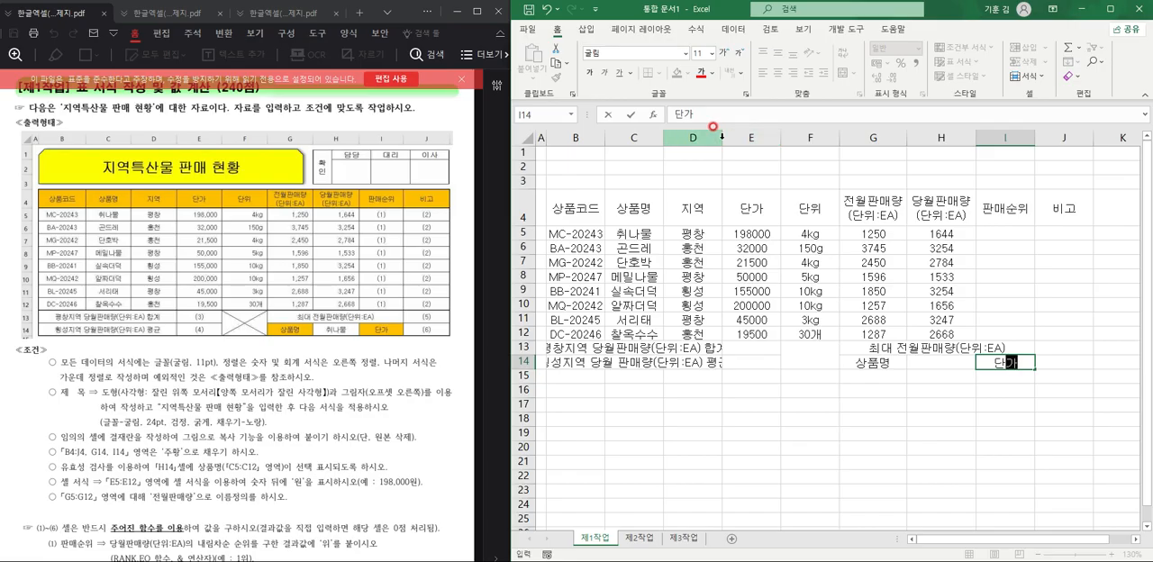
Widen columns B, C and D so the merged summary labels in rows 13 and 14 fit completely.
double_click(721, 138)
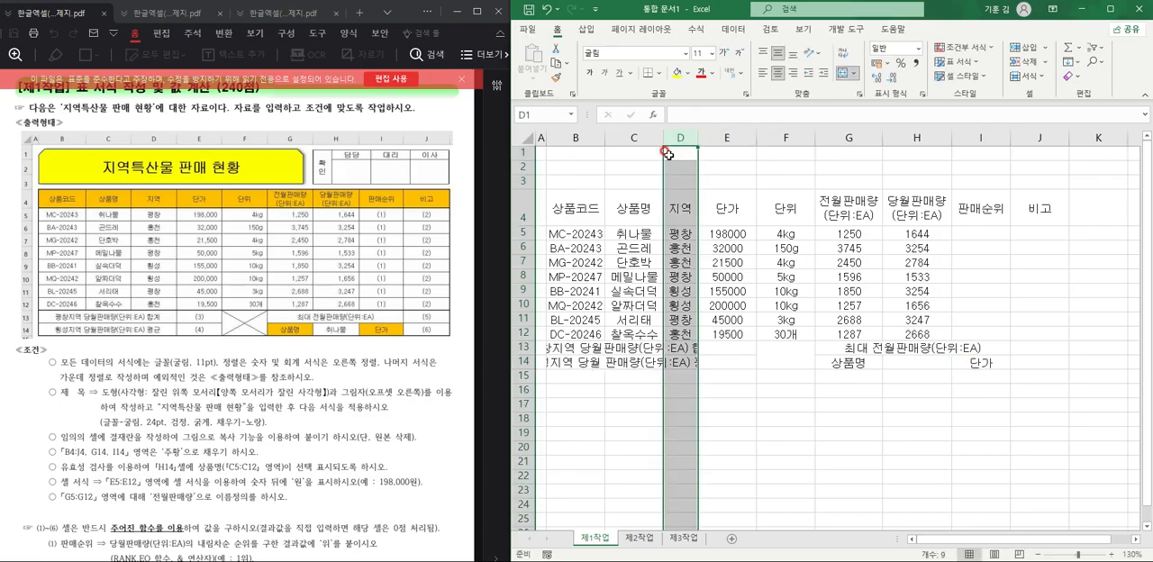
left_click_drag(699, 138, 739, 138)
left_click(767, 348)
left_click(712, 367)
left_click_drag(604, 138, 615, 167)
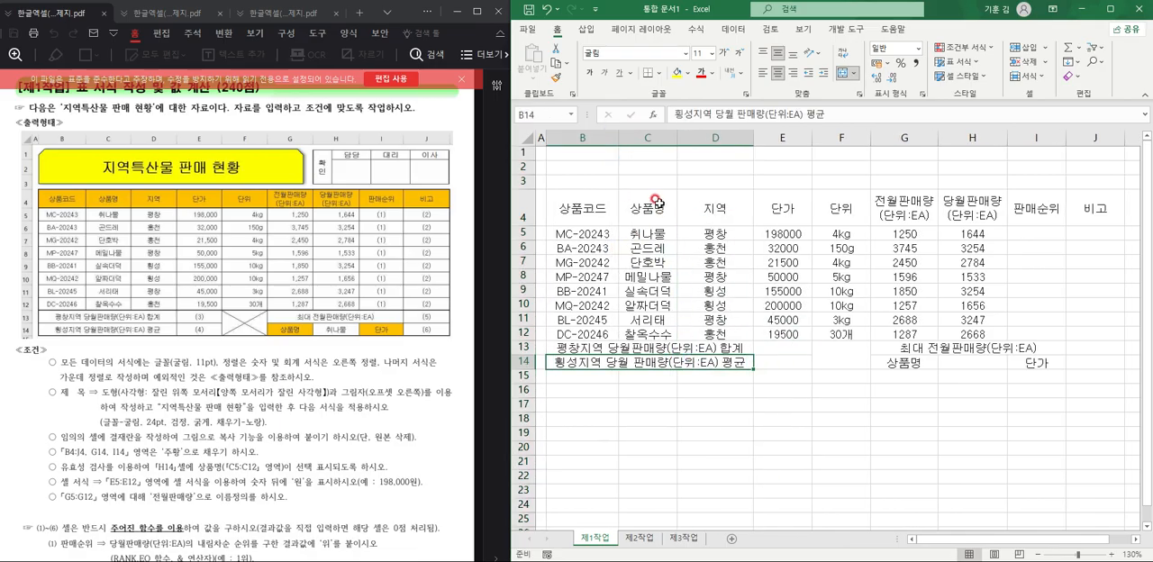
left_click_drag(685, 138, 685, 137)
left_click(744, 430)
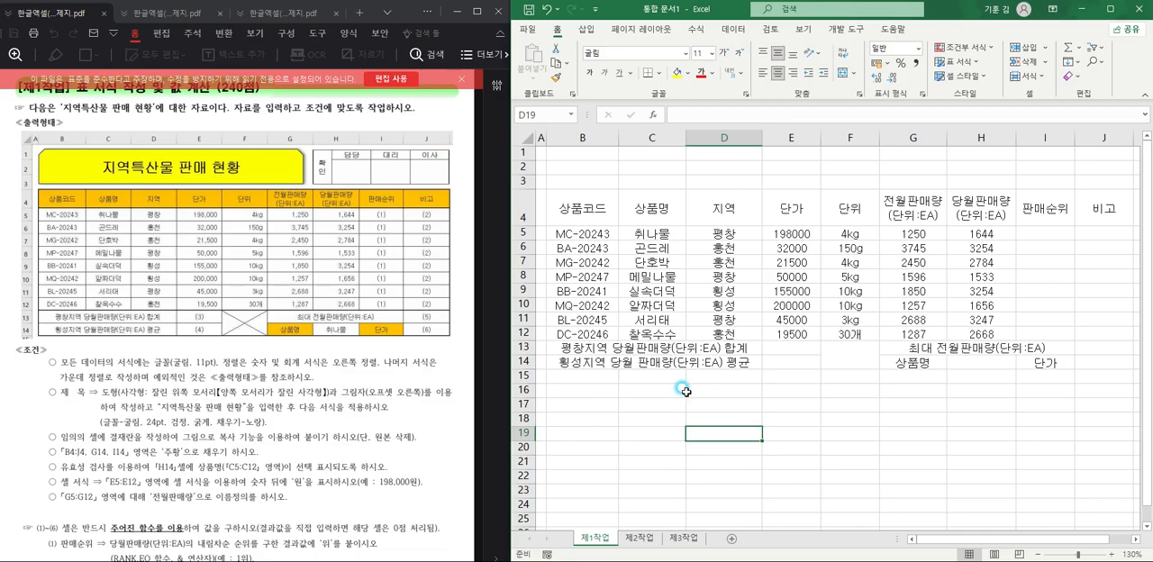
Apply all borders and a thick outside border to the table range B4:J14.
mouse_move(557, 196)
left_mouse_down()
mouse_move(576, 216)
mouse_move(1063, 365)
mouse_move(1085, 360)
left_mouse_up()
left_click(658, 73)
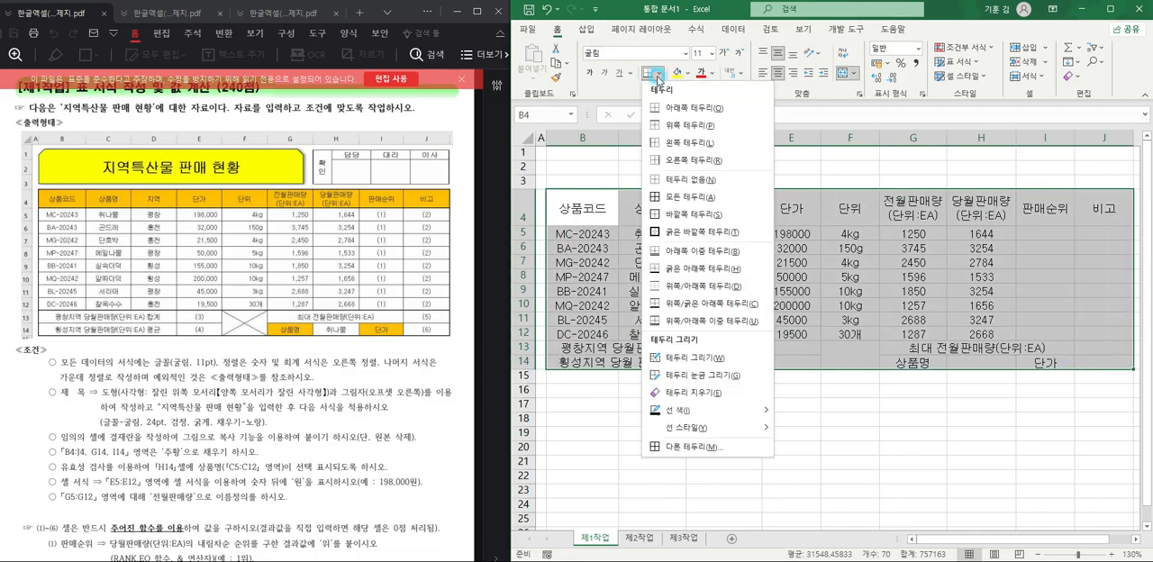
left_click(673, 200)
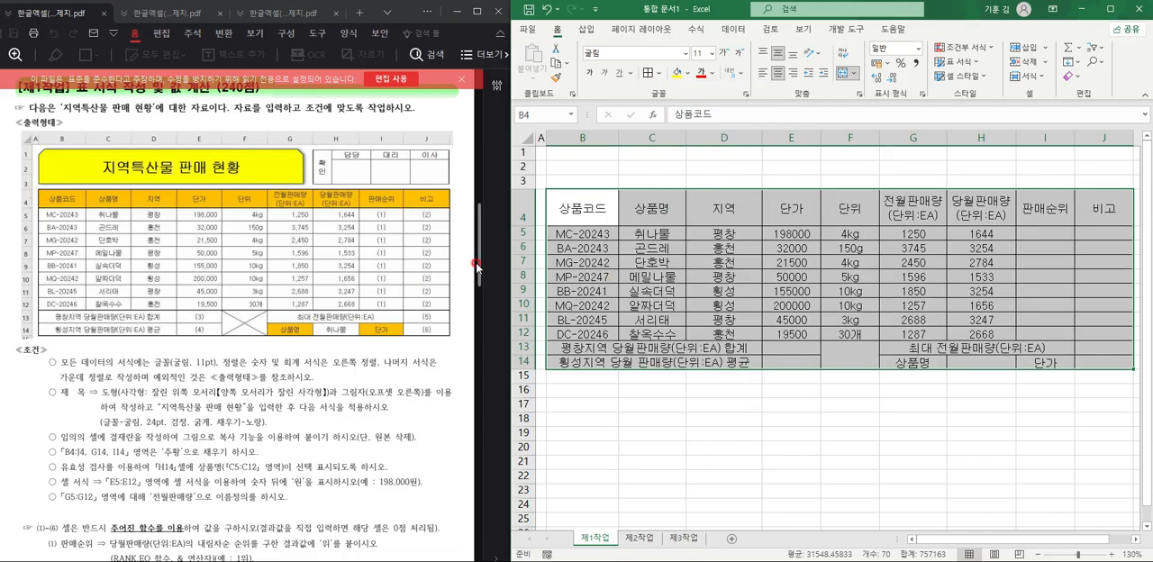
left_click(658, 74)
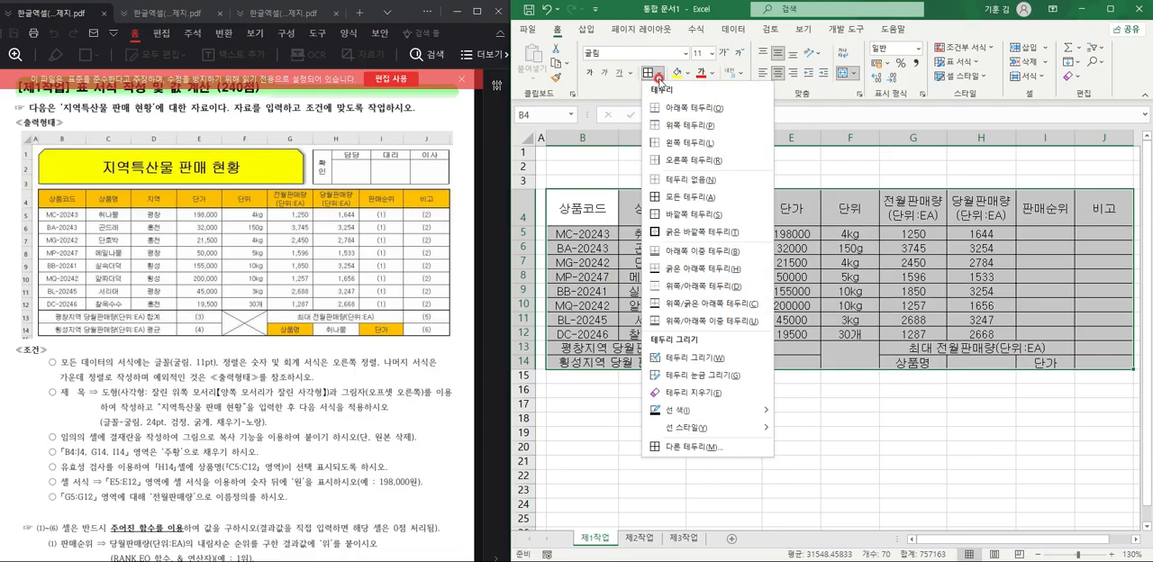
left_click(678, 236)
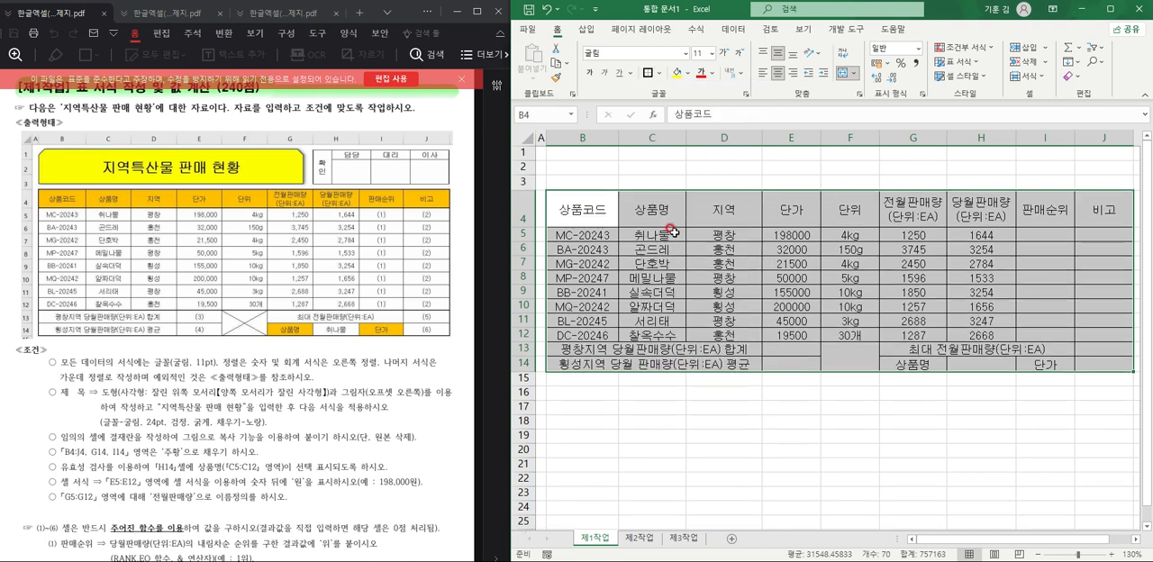
Add a thick outside border around the data rows B5:J12.
left_click(671, 235)
left_click_drag(576, 235, 1128, 339)
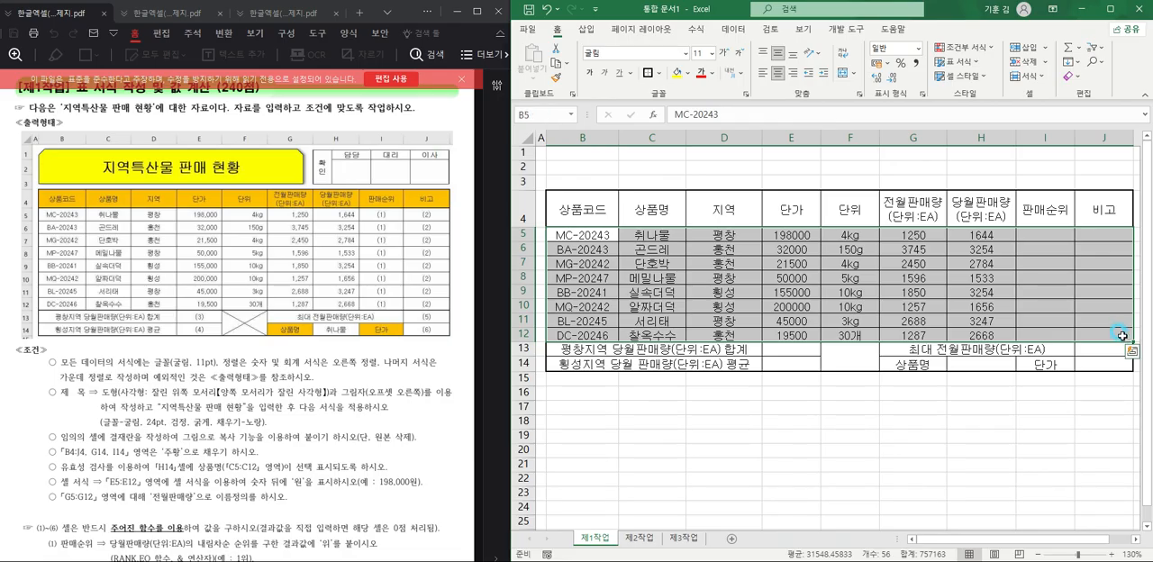
left_click(648, 74)
left_click(696, 435)
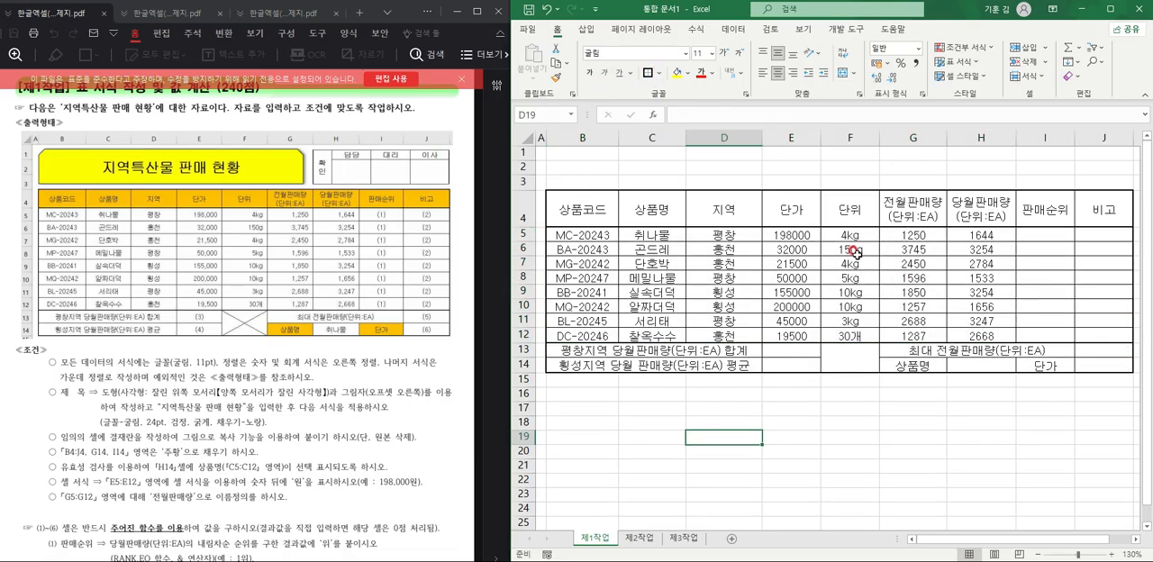
Right-align cells E5:H12 and center the 단위 values in F5:F12.
left_click_drag(790, 235, 982, 333)
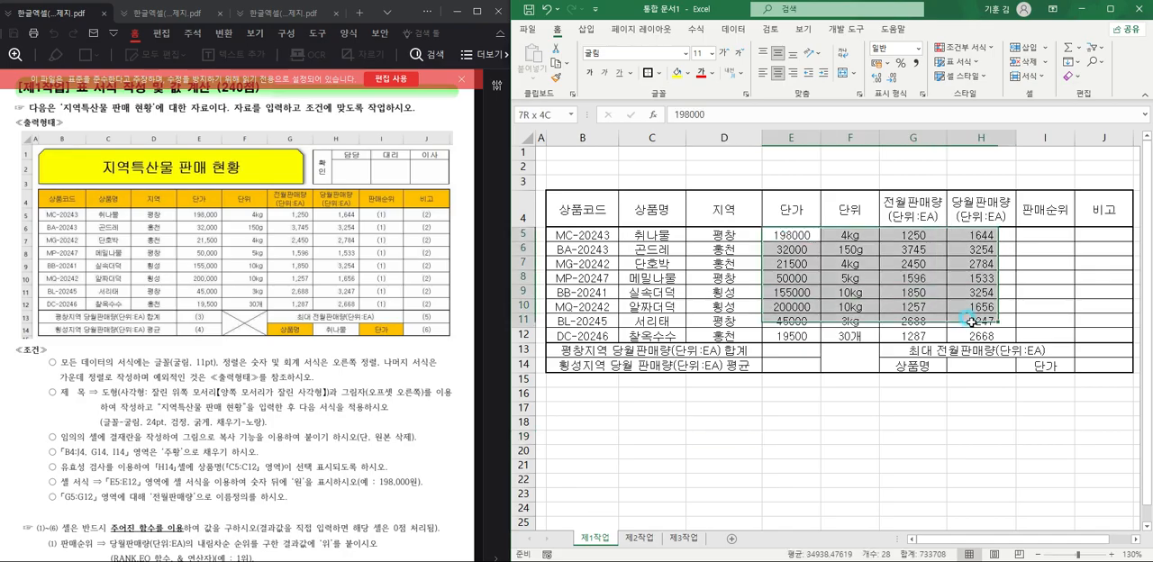
left_click(792, 72)
left_click_drag(849, 235, 860, 334)
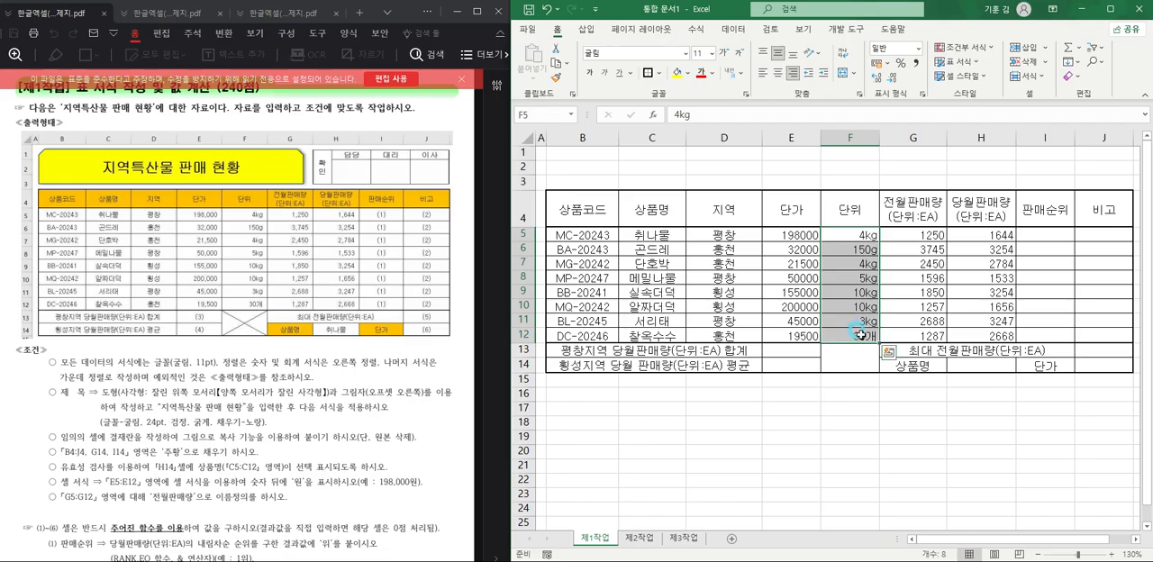
left_click(777, 73)
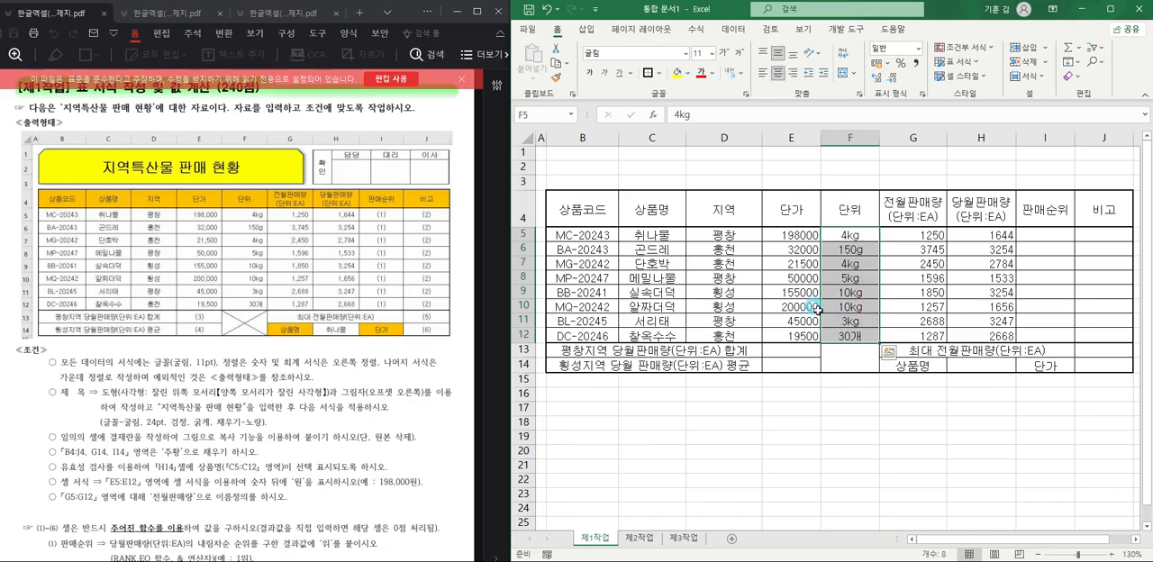
left_click(861, 406)
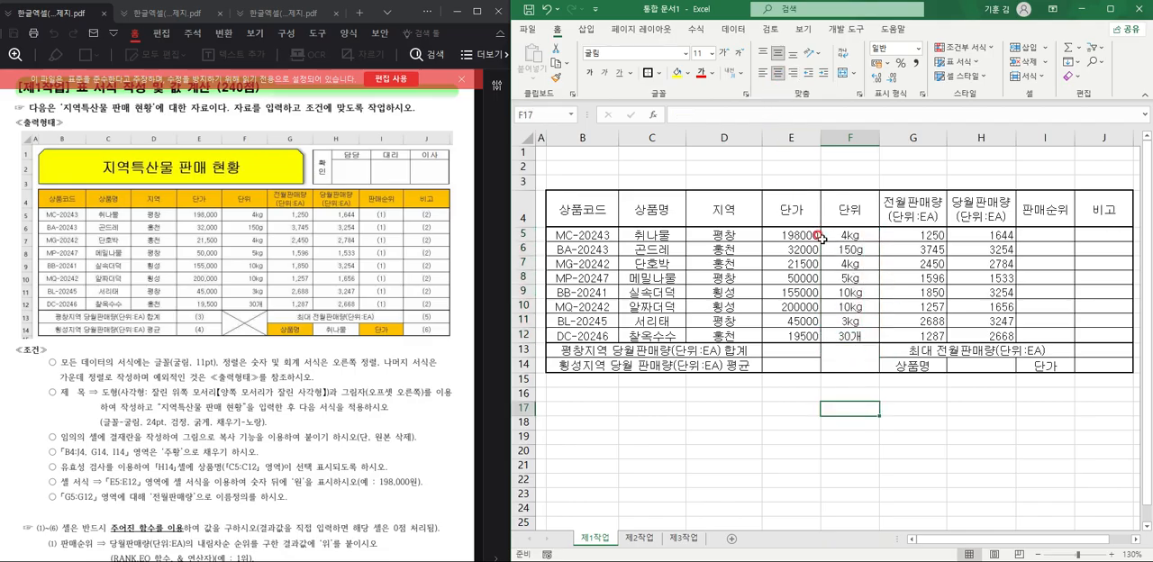
Undo the alignment changes and apply the comma number format to cells E5:H12.
left_click(790, 236)
key("ctrl+shift+Down")
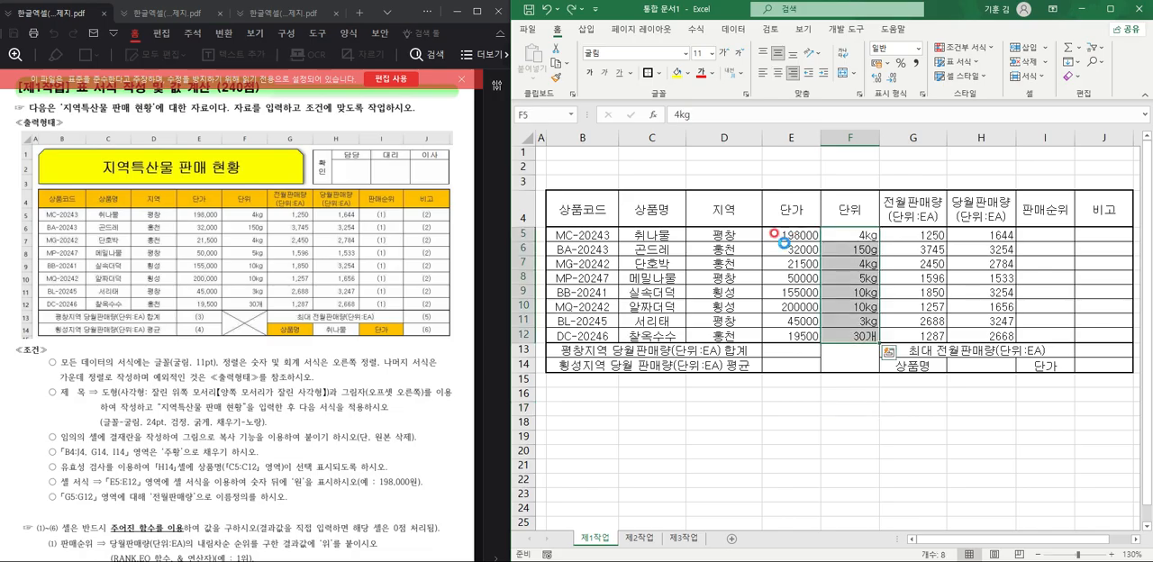
key("ctrl+shift+Right")
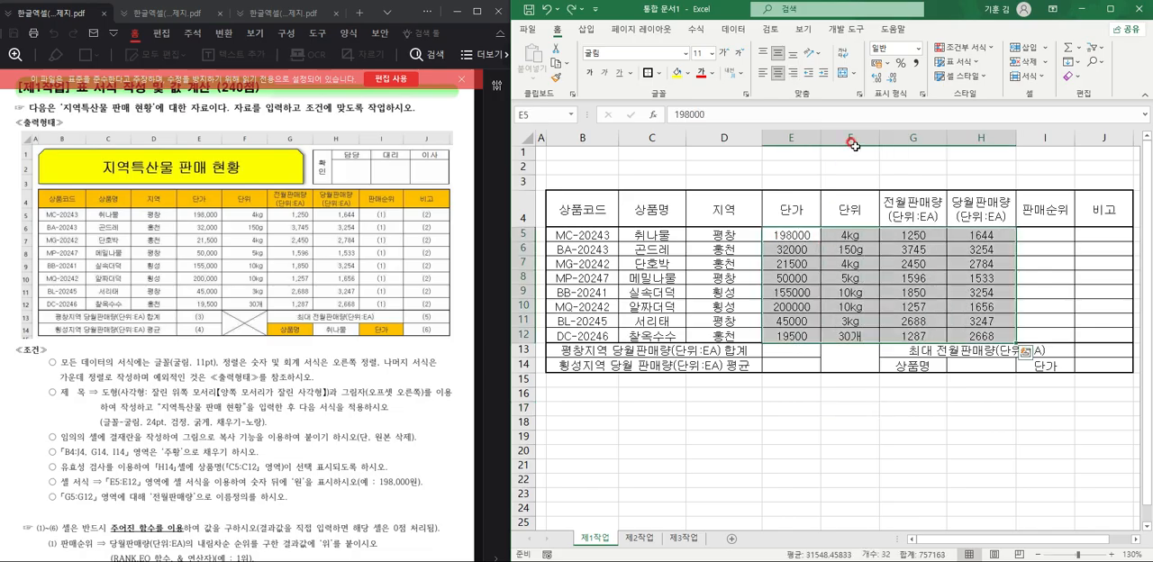
left_click(915, 63)
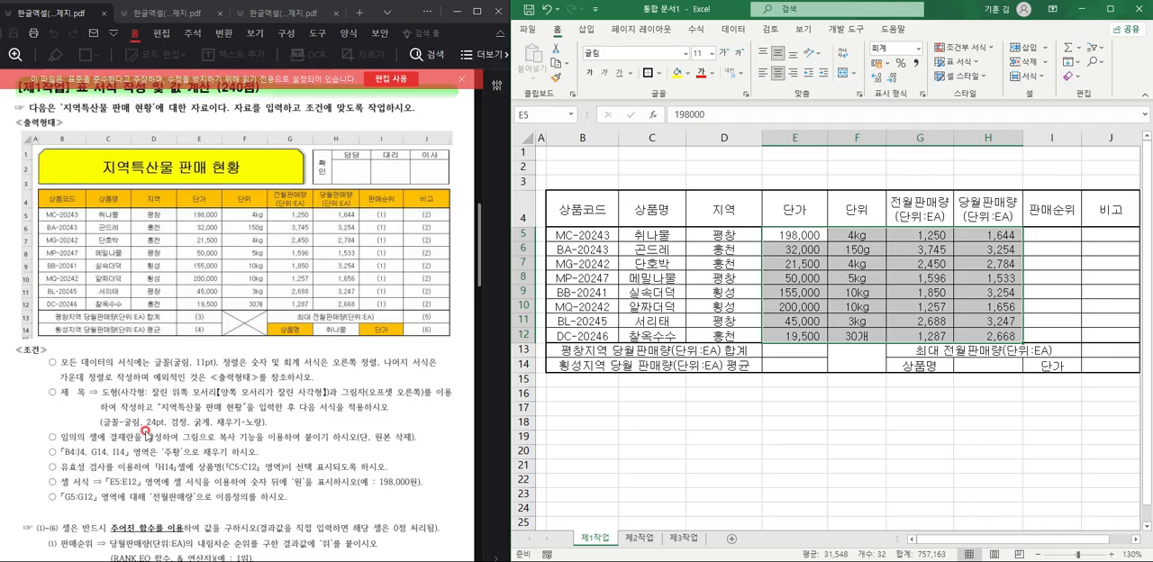
Fill the header row B4:J4 with the standard orange color.
scroll(138, 439, "down", 2)
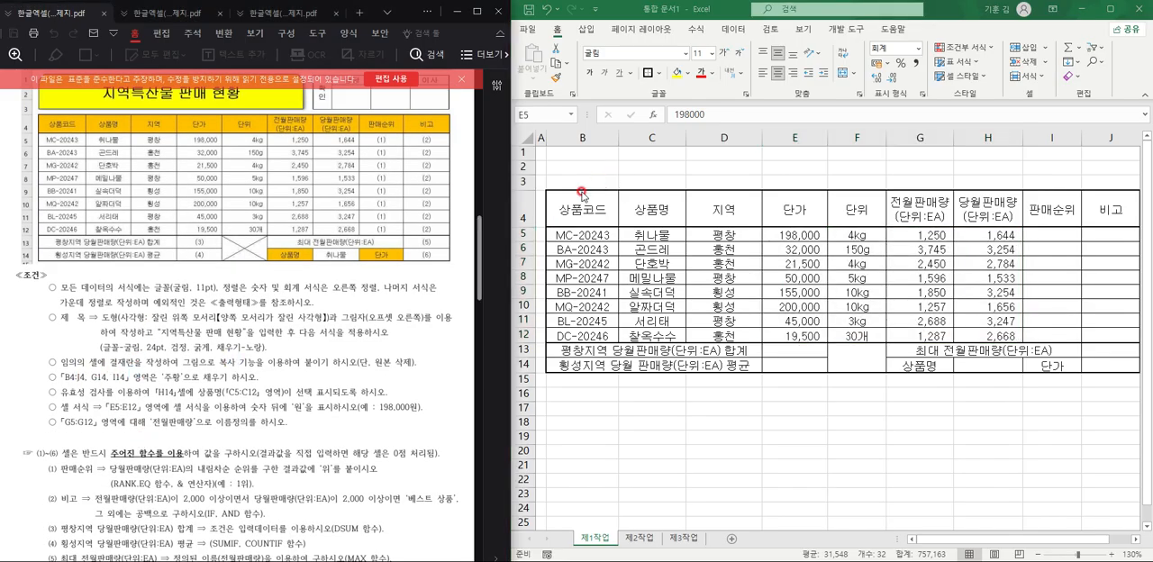
left_click_drag(581, 216, 1112, 203)
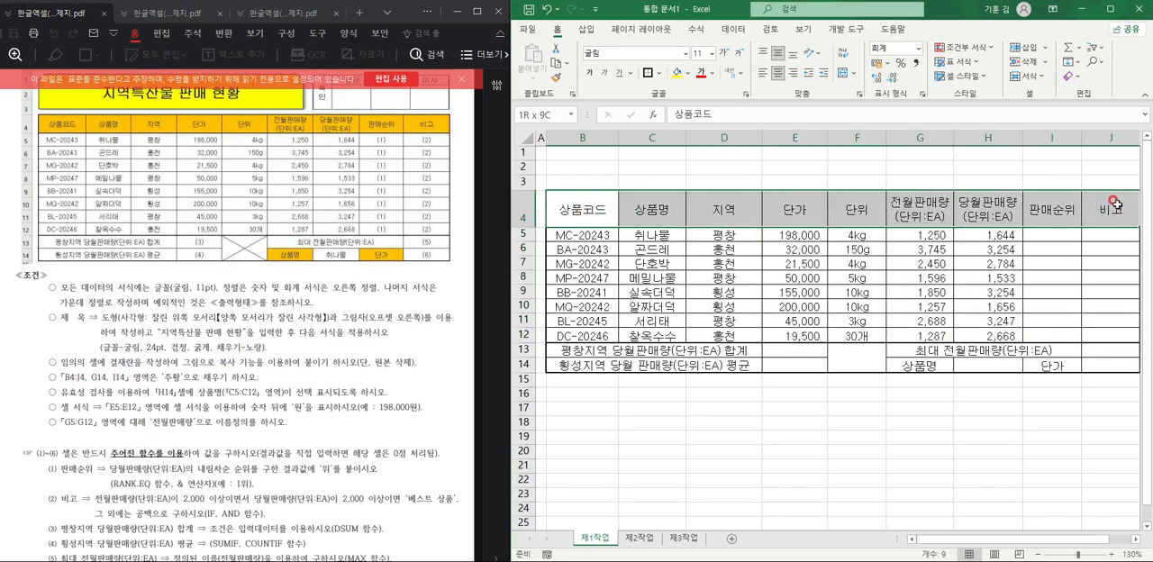
left_click(688, 77)
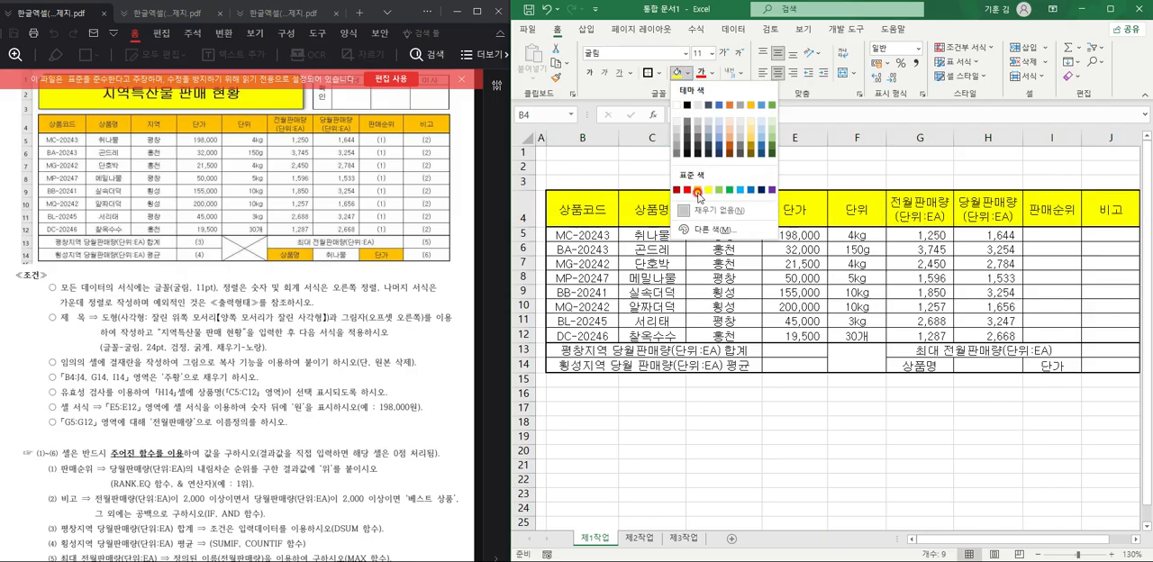
left_click(703, 192)
Fill the label cells G14 (상품명) and I14 (단가) with the same orange.
left_click(919, 366)
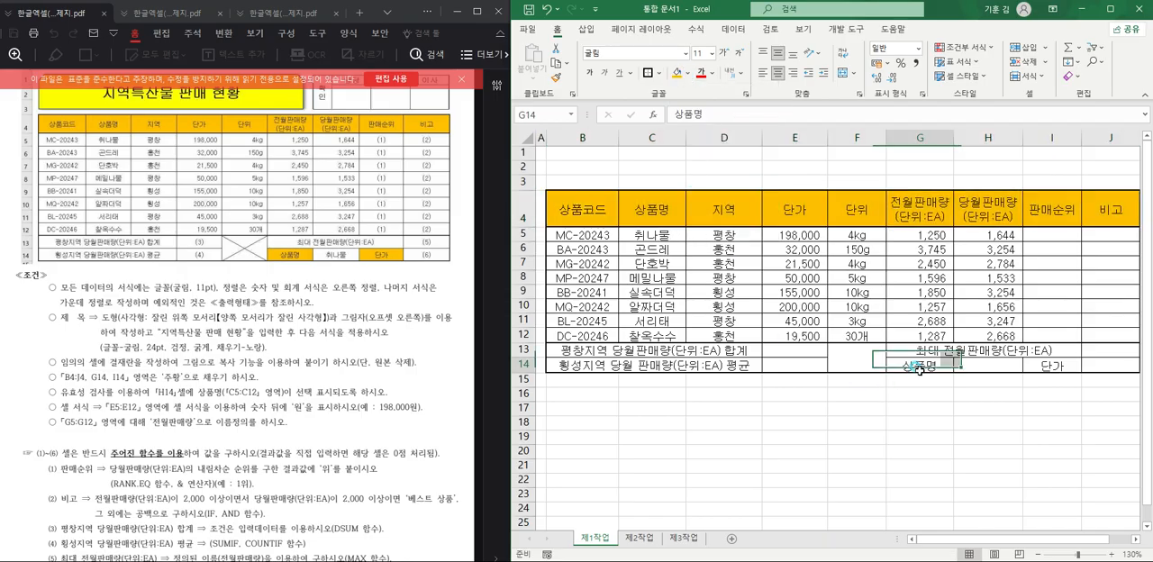
left_click(679, 73)
left_click(1047, 365)
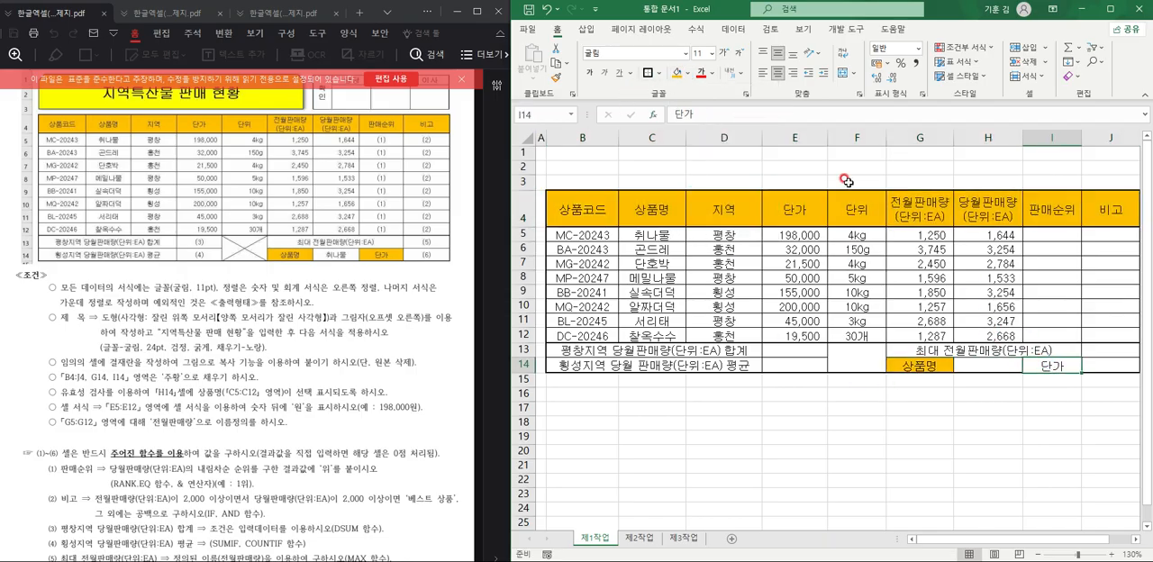
left_click(679, 74)
left_click(751, 307)
Start a data validation rule on cell H14 that only allows values from a list (목록).
left_click(291, 388)
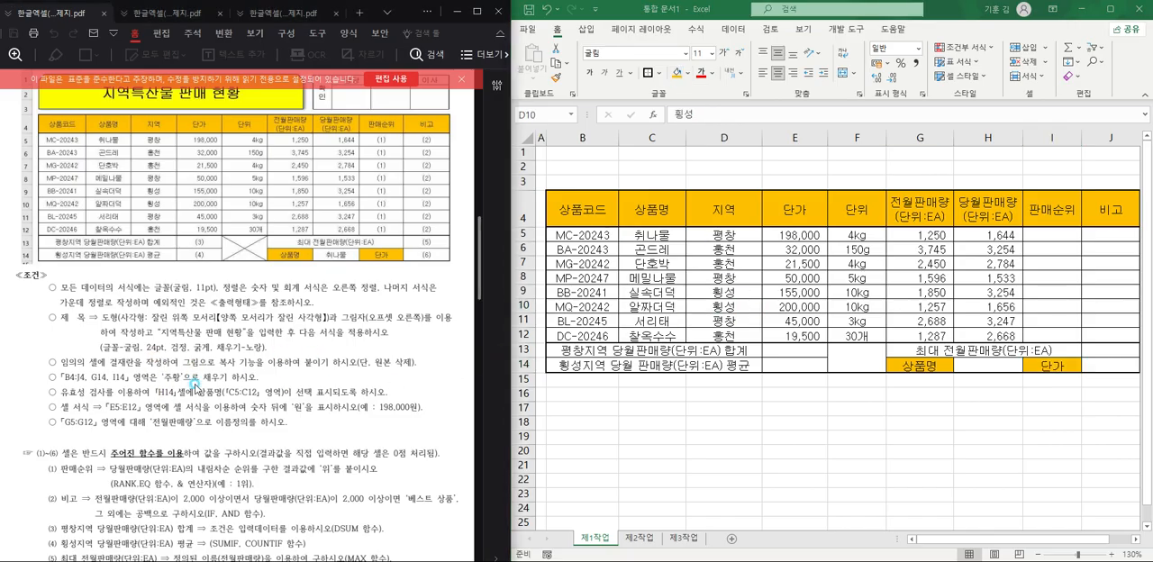
left_click(989, 371)
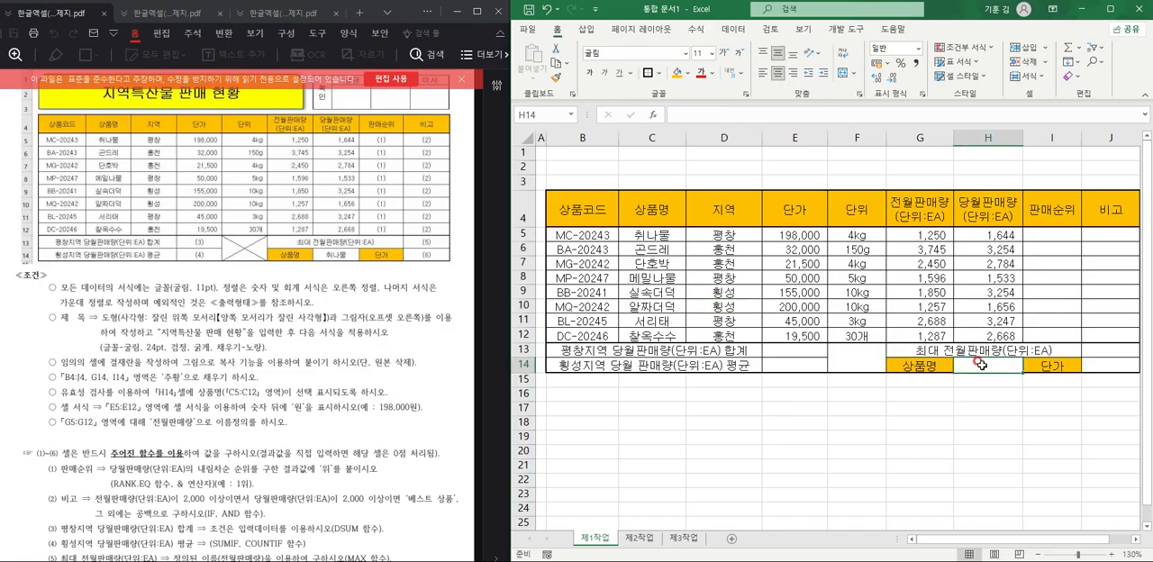
left_click(733, 29)
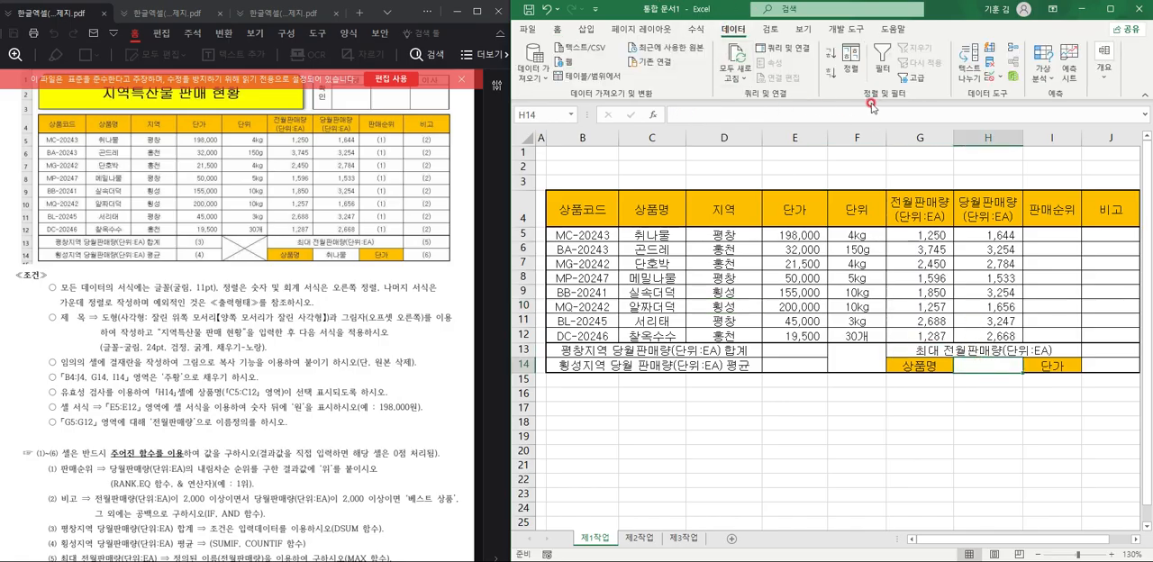
left_click(999, 81)
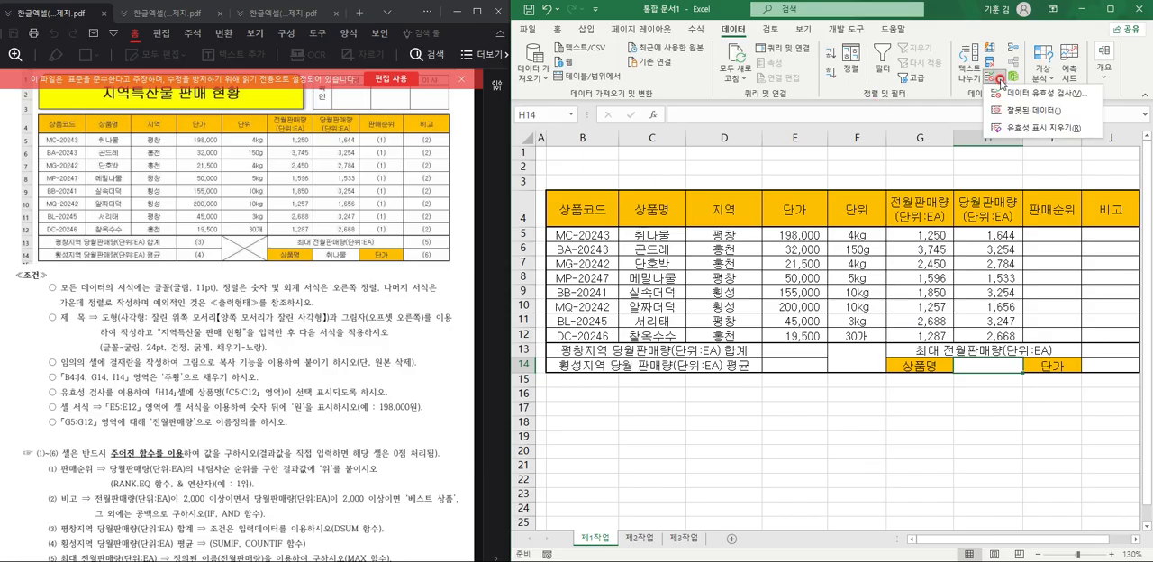
left_click(1001, 93)
left_click(673, 232)
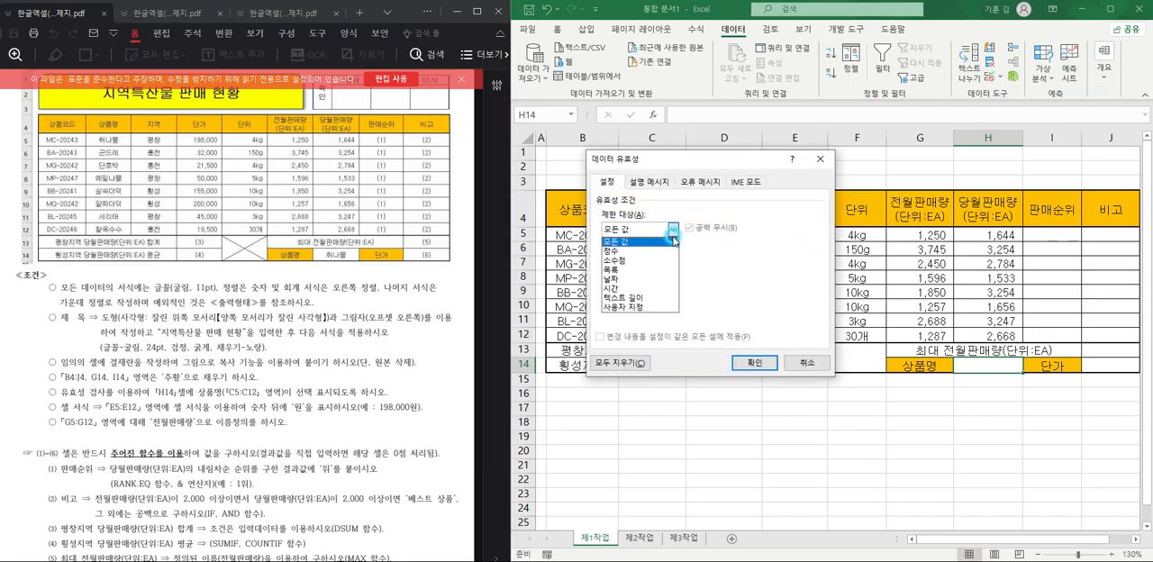
left_click(637, 272)
left_click(641, 288)
left_click(655, 187)
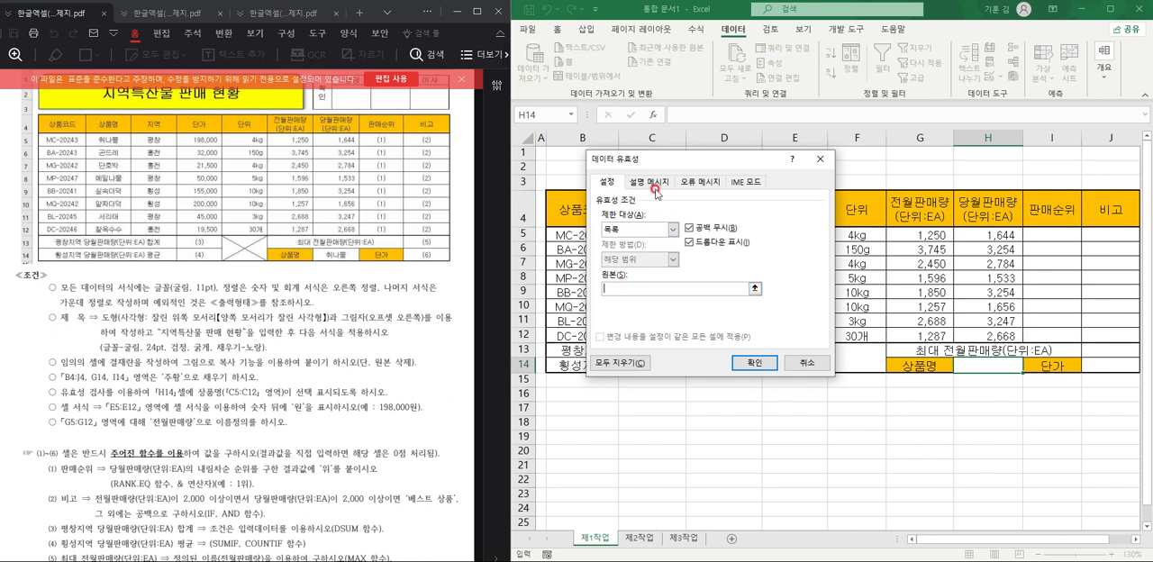
Set the product names in C5:C12 as the validation list's source and apply the rule.
left_click_drag(675, 160, 783, 157)
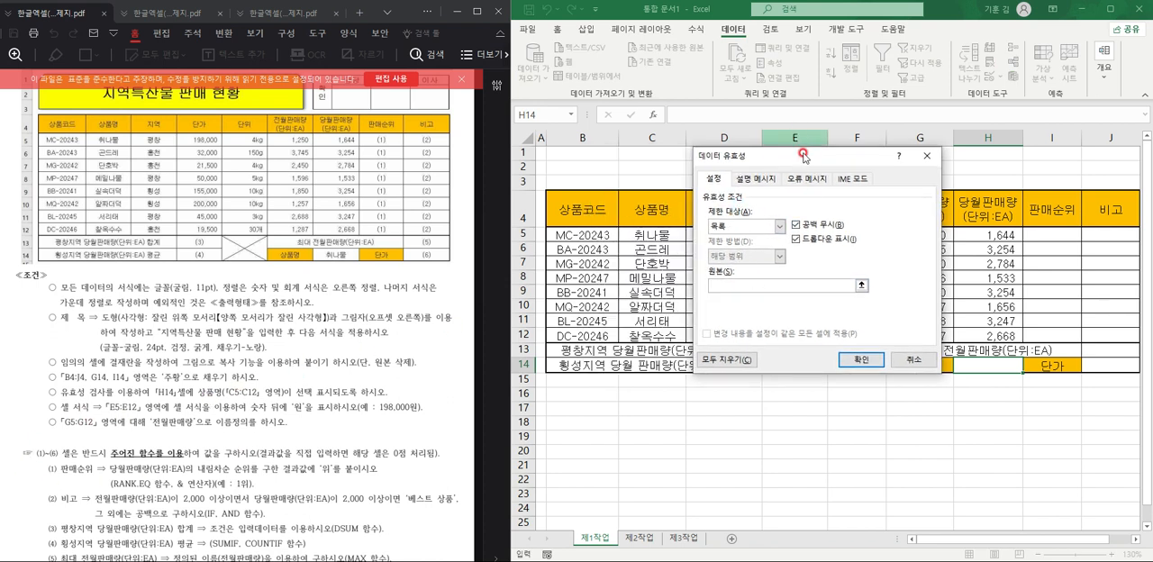
left_click_drag(804, 155, 878, 160)
left_click(641, 249)
left_click_drag(650, 233, 653, 336)
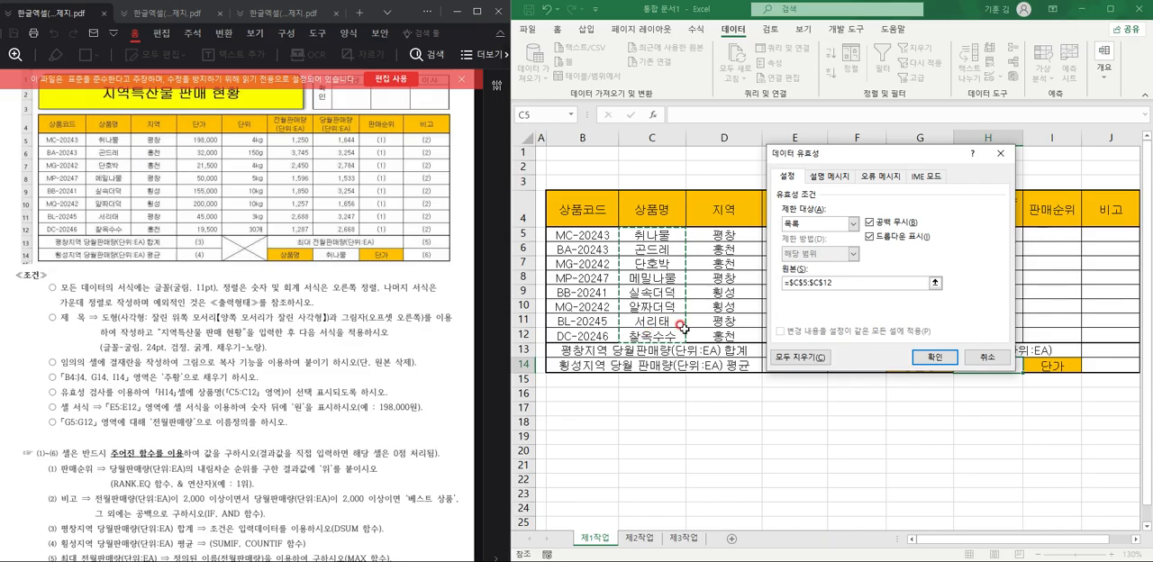
left_click(922, 359)
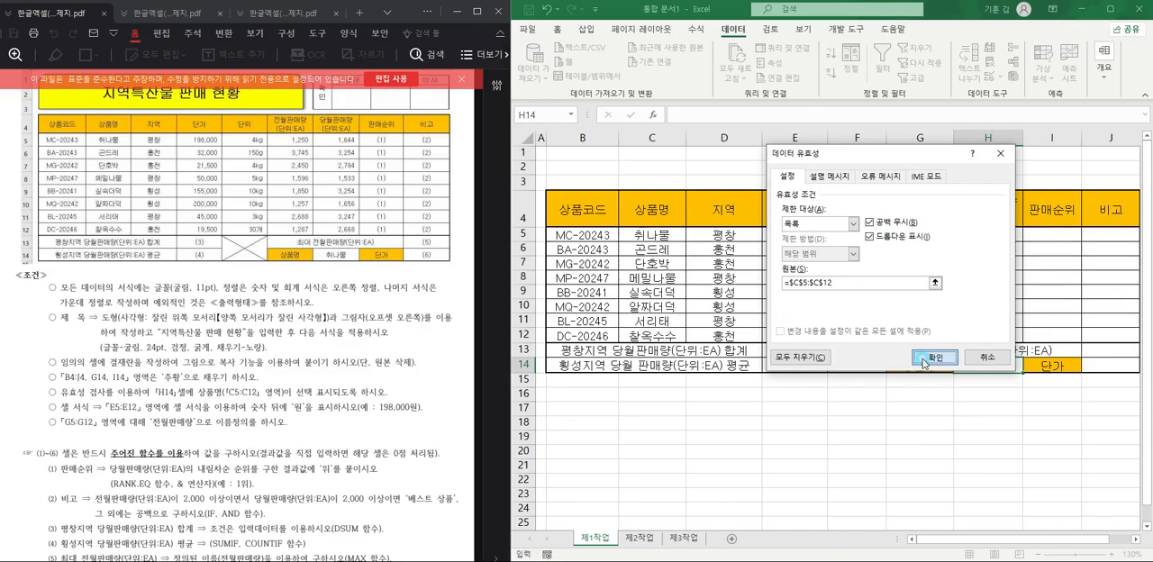
Choose 취나물 as the product name in cell H14.
left_click(1027, 366)
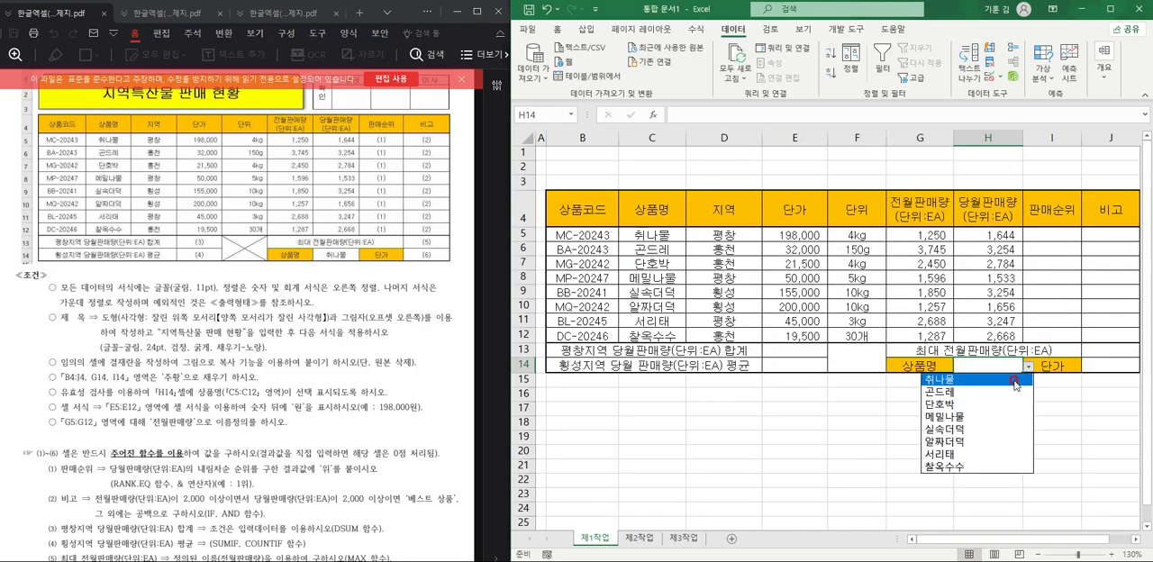
left_click(1014, 380)
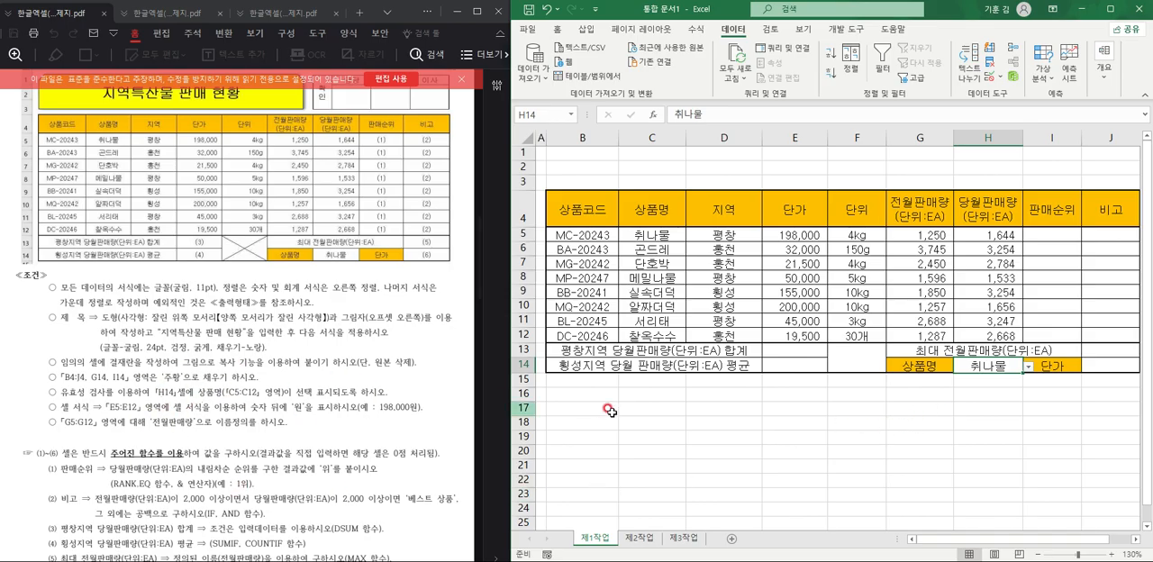
left_click(700, 418)
Apply the custom number format #,##0"원" to the 단가 values in E5:E12.
left_click_drag(881, 320, 888, 321)
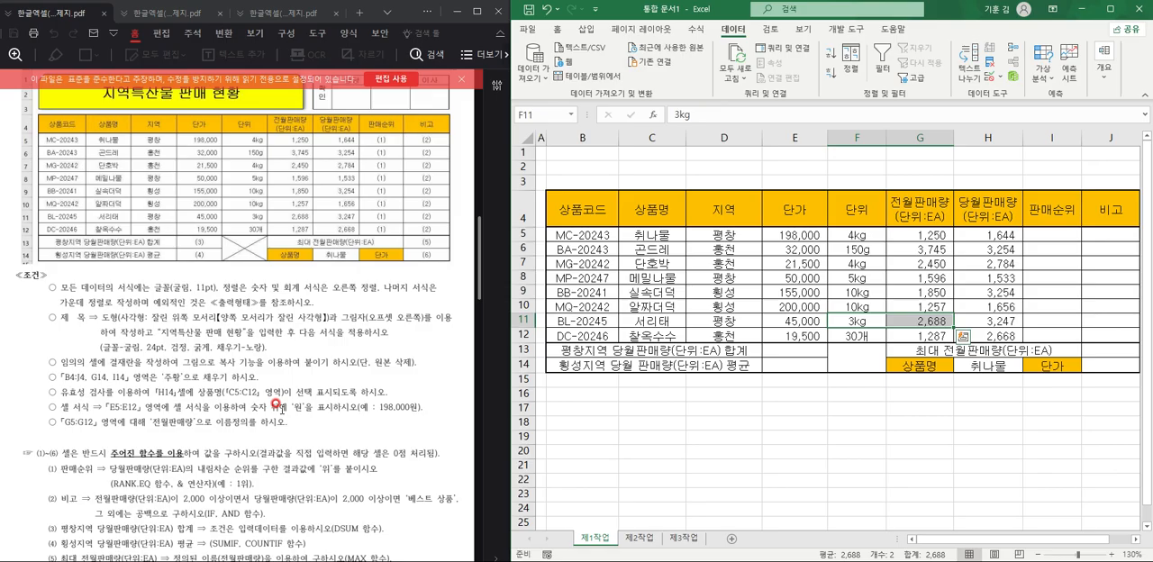
left_click_drag(799, 237, 804, 335)
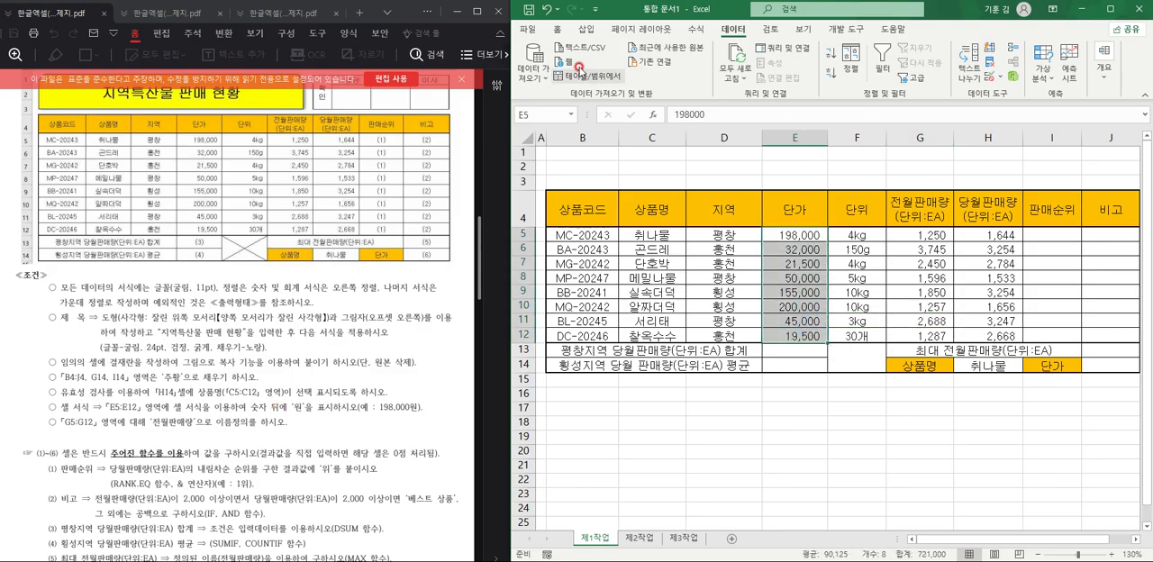
key("alt+h")
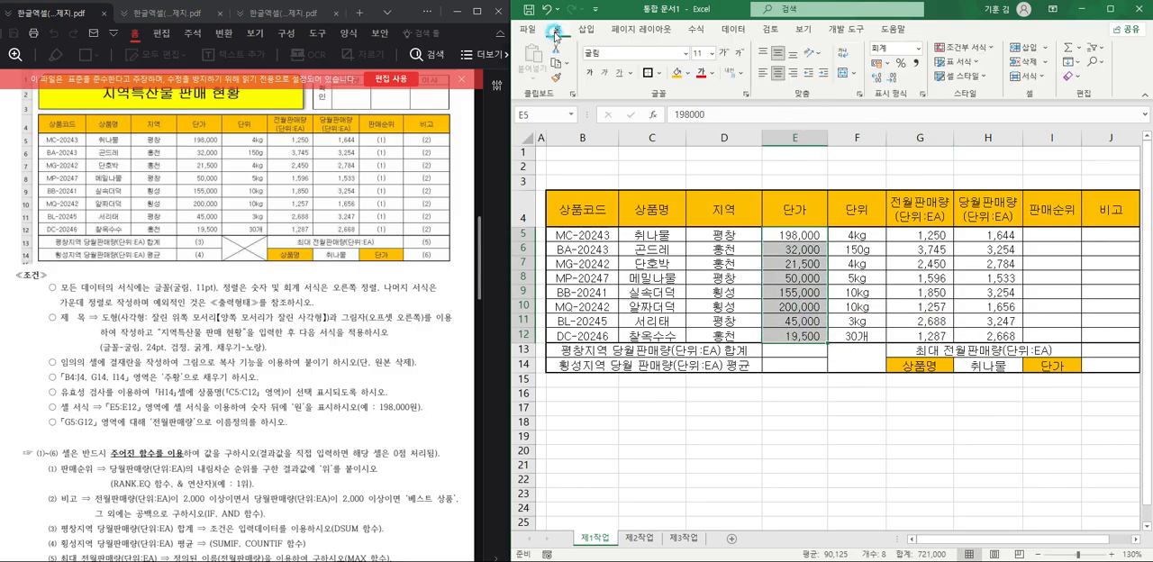
left_click(924, 96)
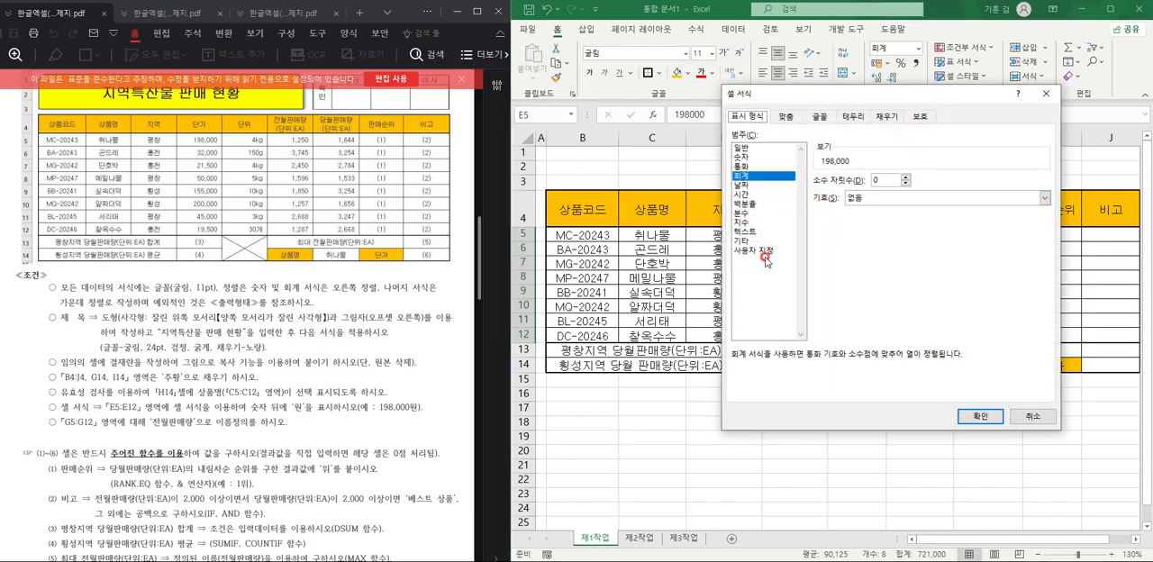
left_click(764, 253)
left_click(830, 234)
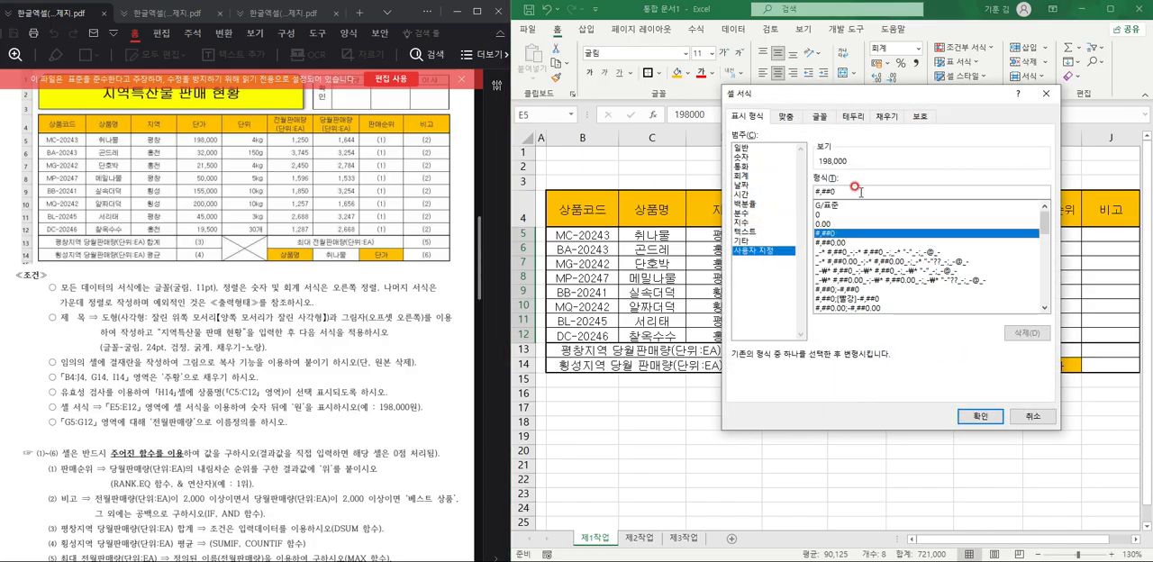
left_click(860, 193)
type("\"원")
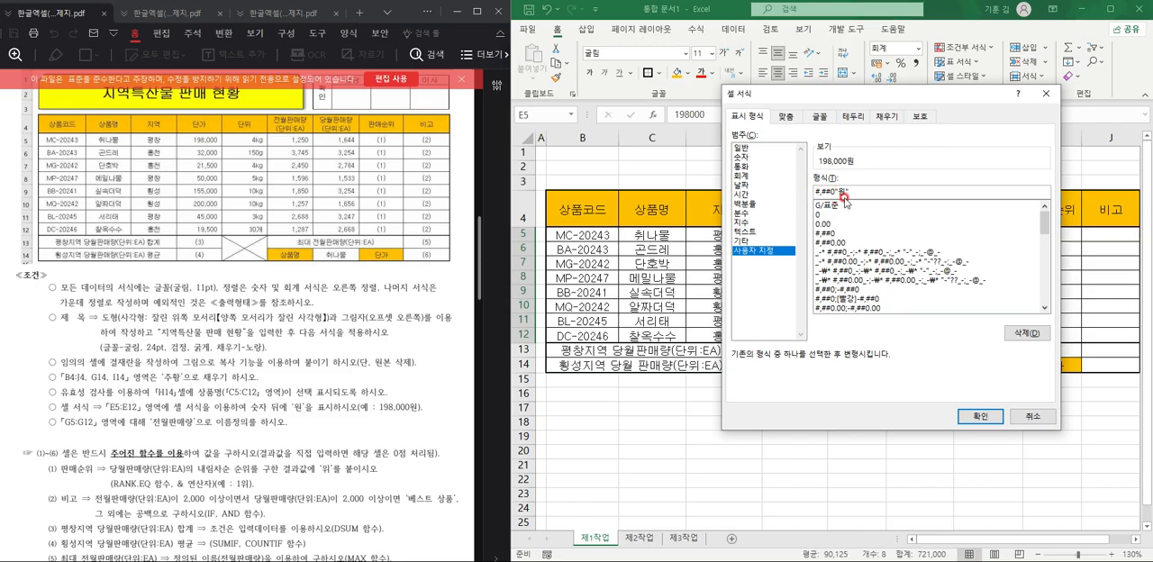
left_click(980, 415)
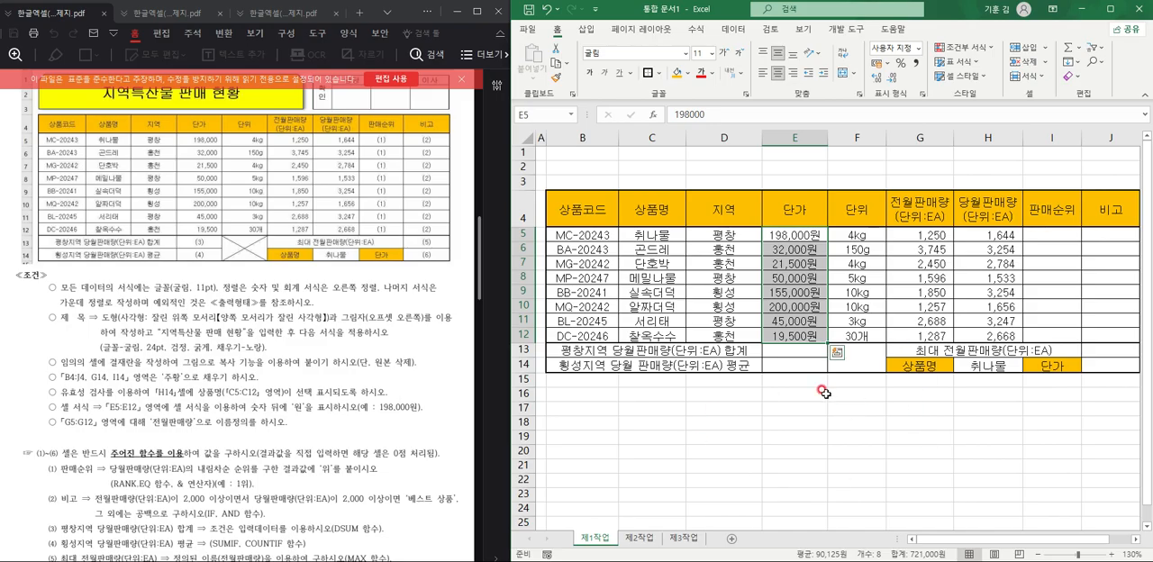
Define the name 전월판매량 for the range G5:G12.
left_click(742, 263)
left_click(776, 238)
left_click_drag(903, 231, 914, 336)
left_click(537, 115)
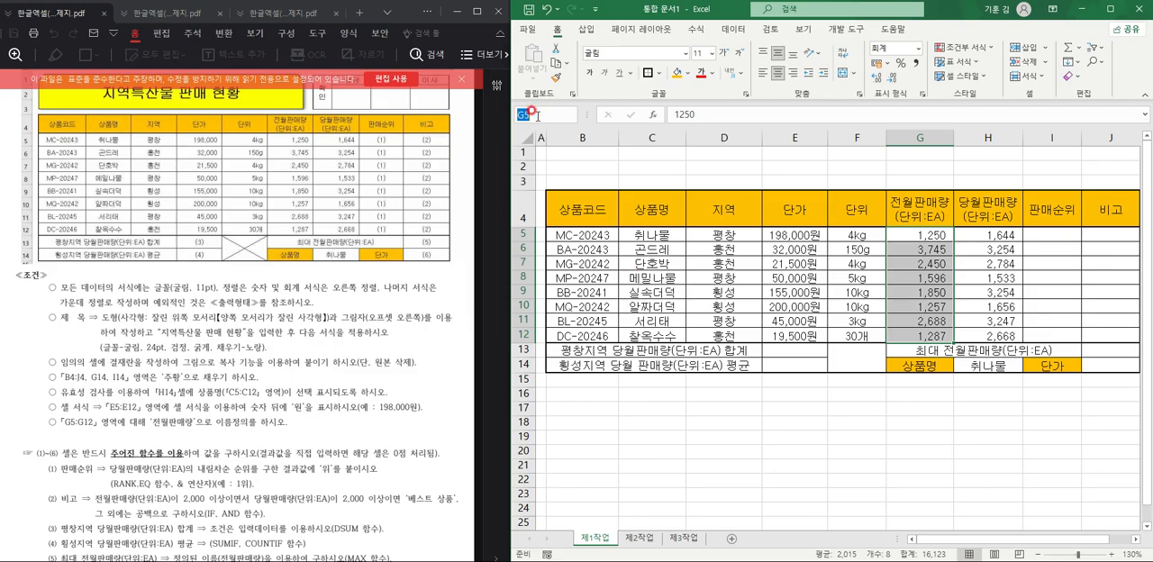
type("전월판매량")
key("Return")
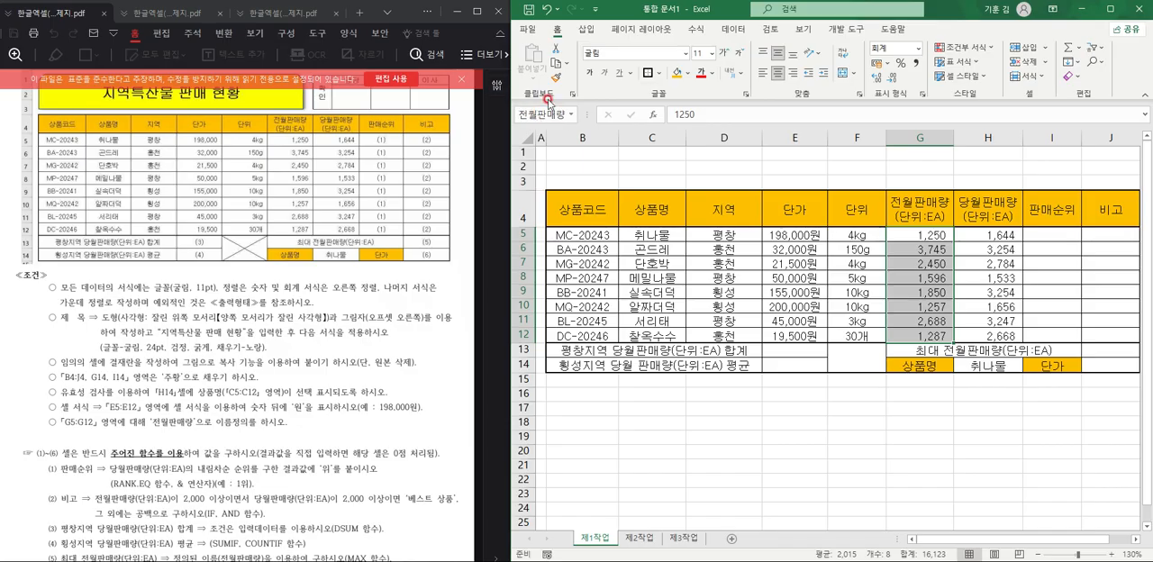
Check the reference of the defined name 전월판매량 in the Name Manager.
left_click(695, 29)
left_click(785, 67)
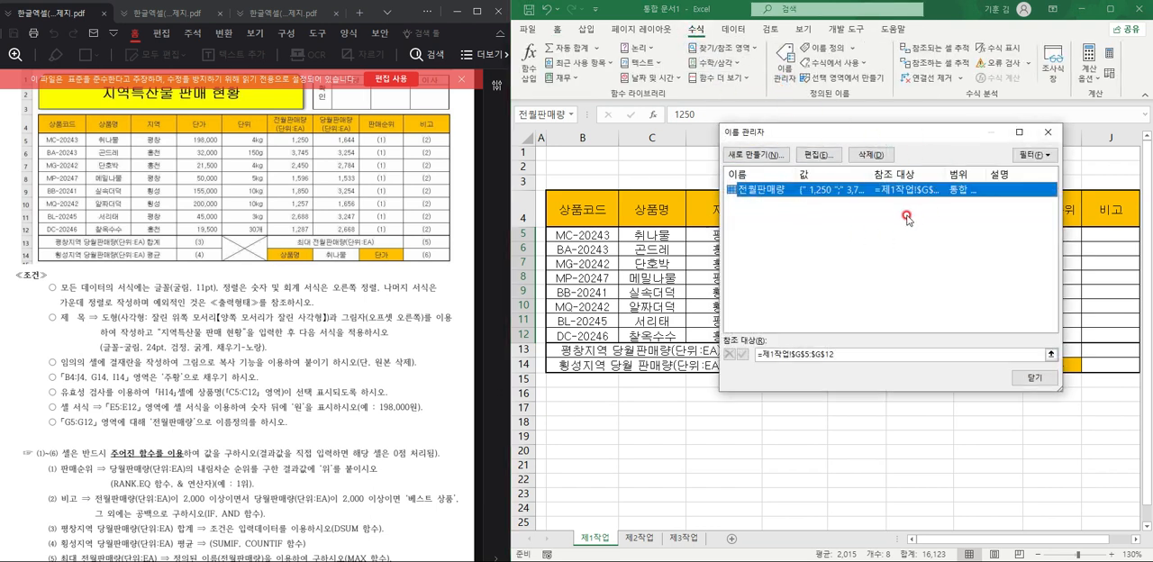
left_click(1047, 132)
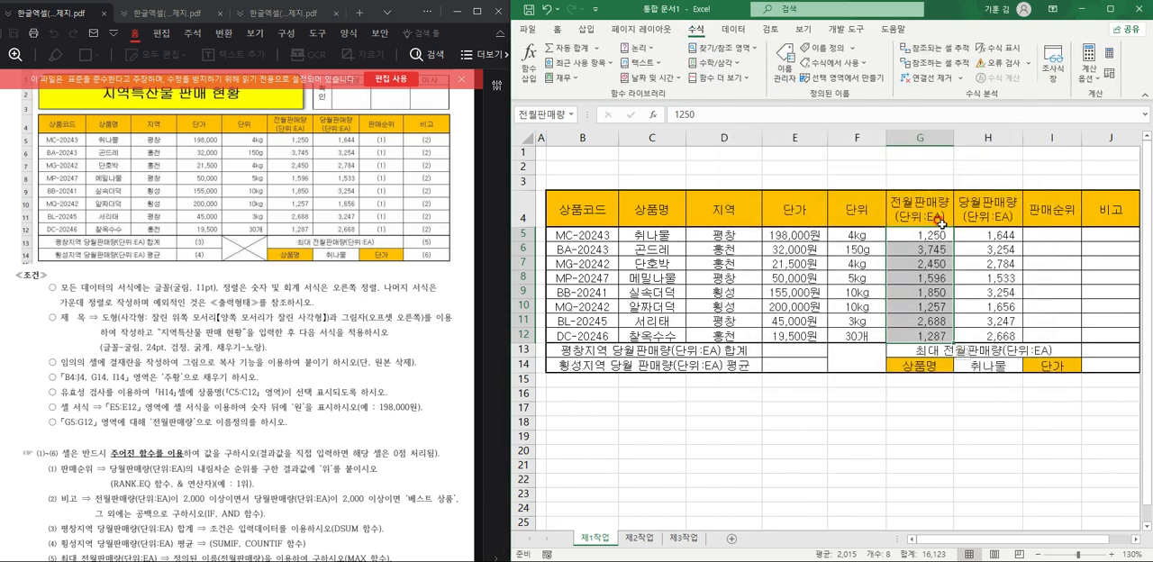
left_click(805, 287)
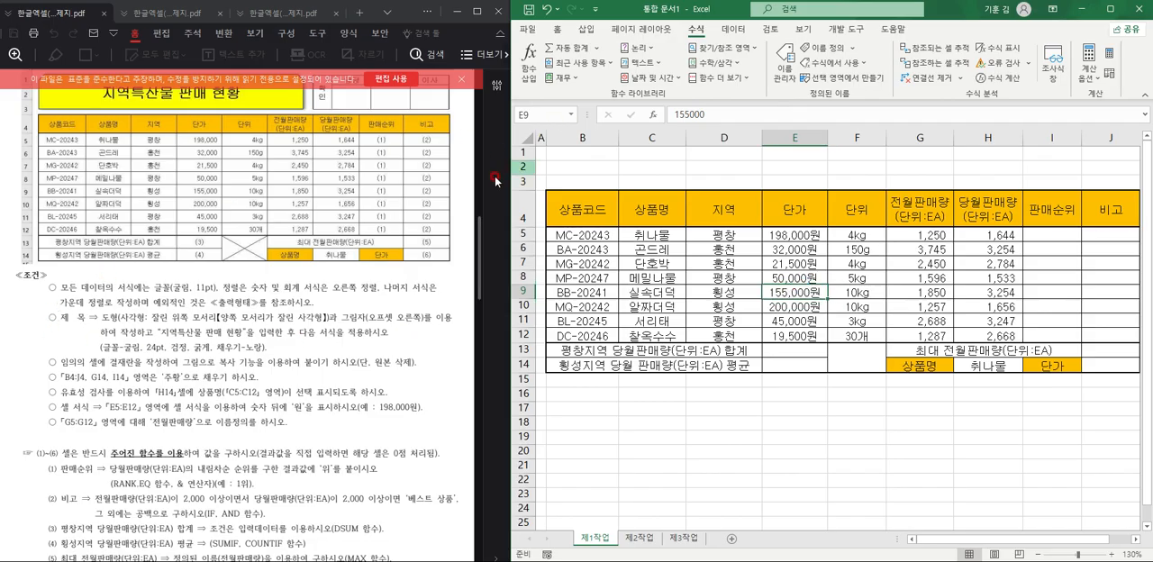
Increase the height of rows 1 to 3 to make room for the title above the table.
left_click_drag(523, 152, 522, 181)
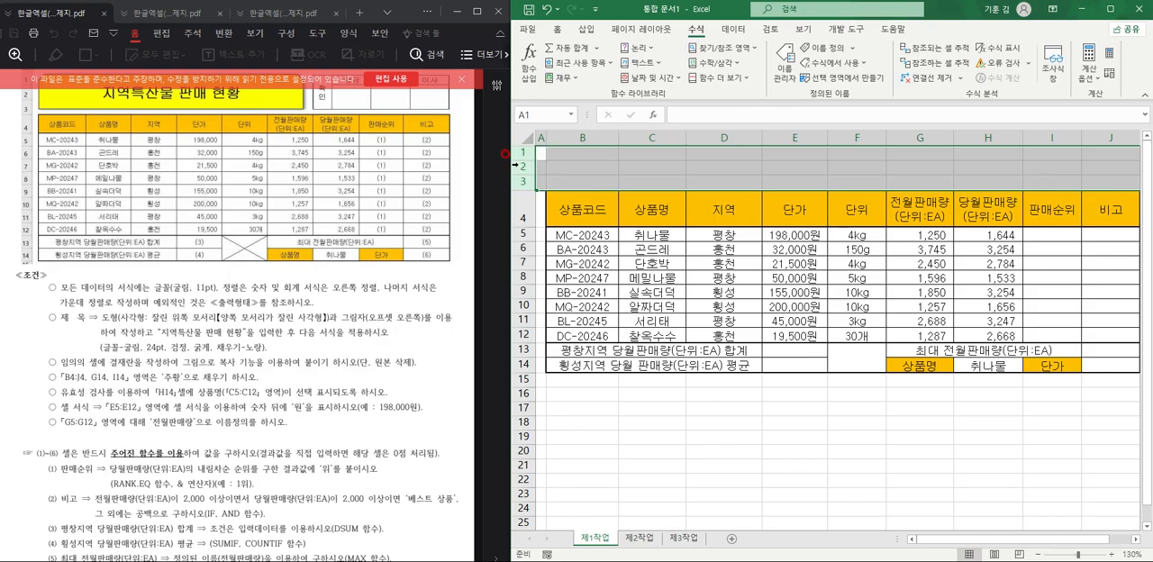
scroll(365, 236, "up", 2)
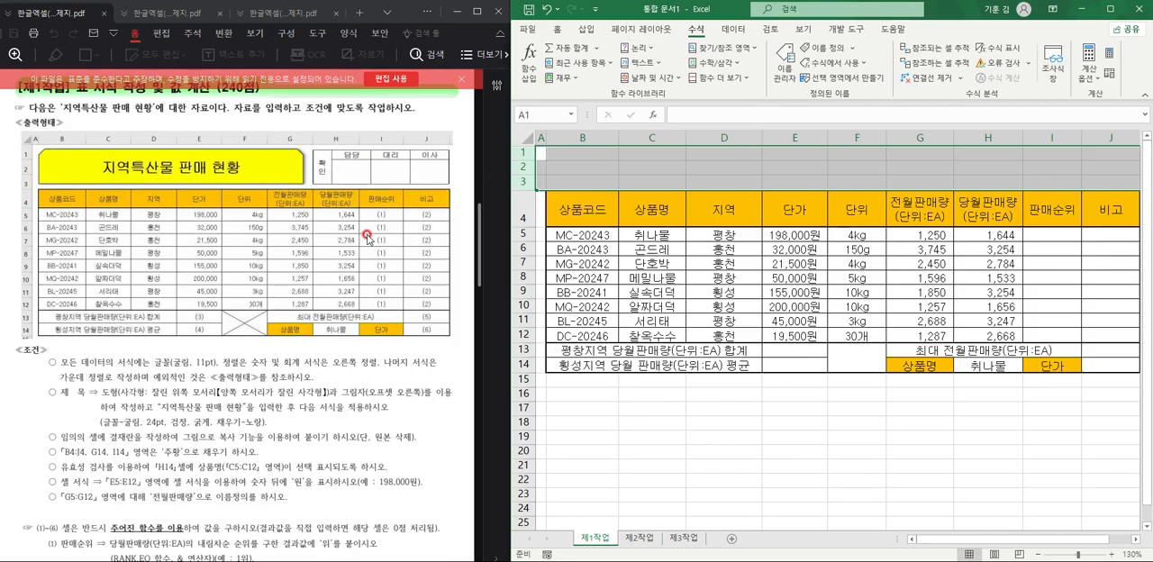
left_click_drag(521, 189, 522, 198)
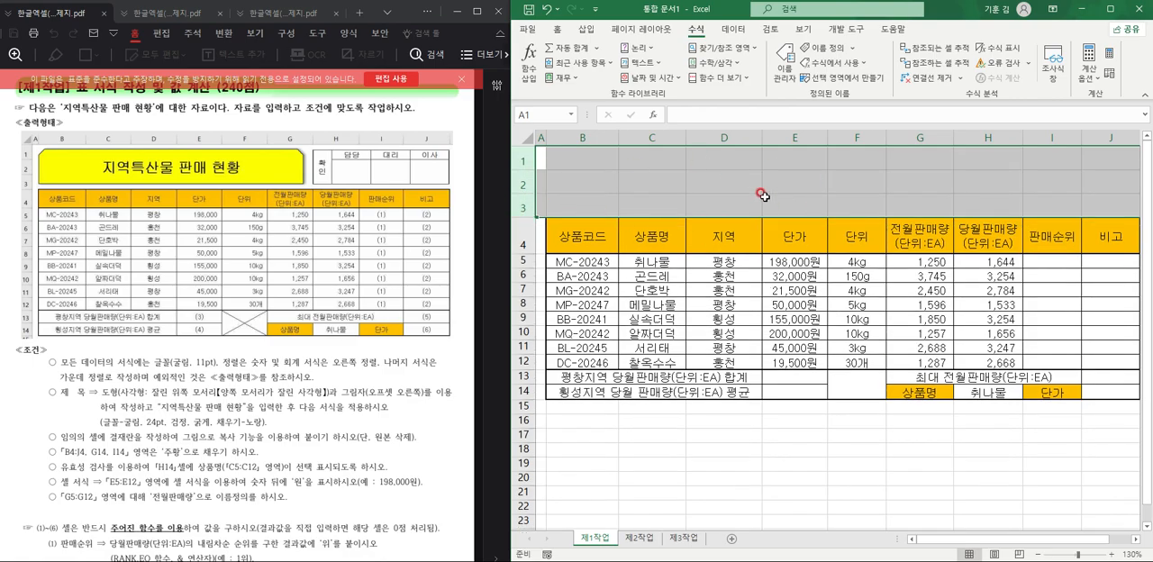
left_click(764, 198)
left_click_drag(522, 160, 523, 208)
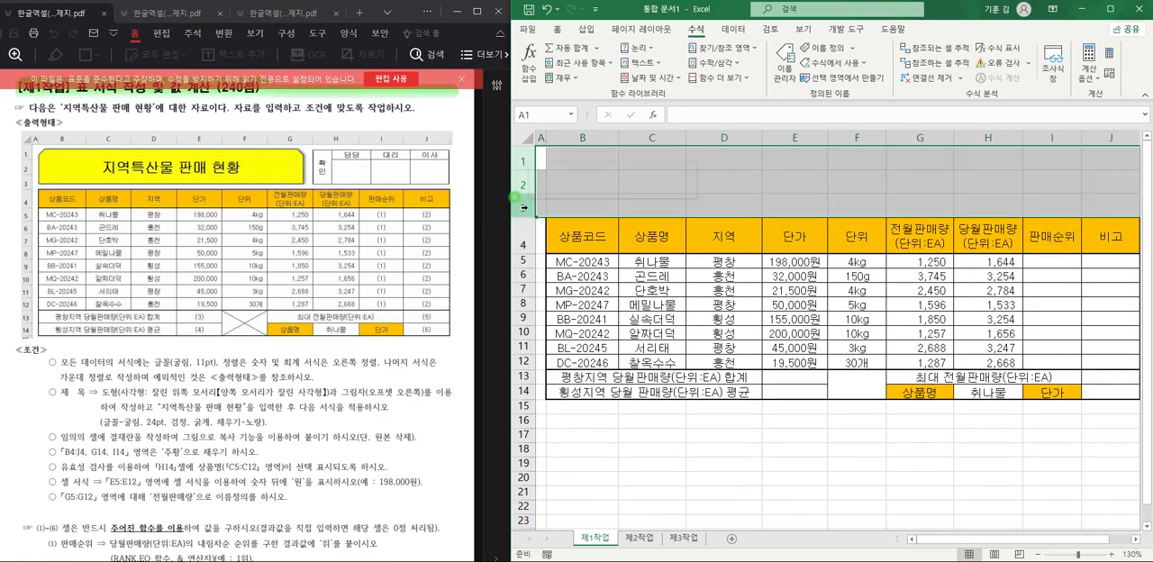
right_click(526, 207)
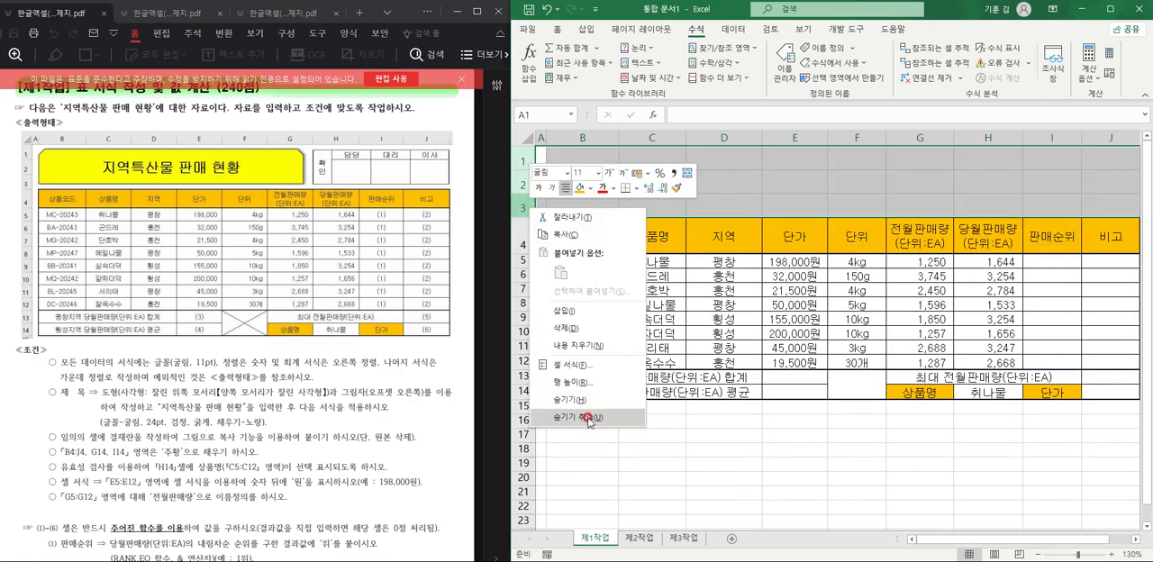
left_click(798, 174)
left_click(796, 176)
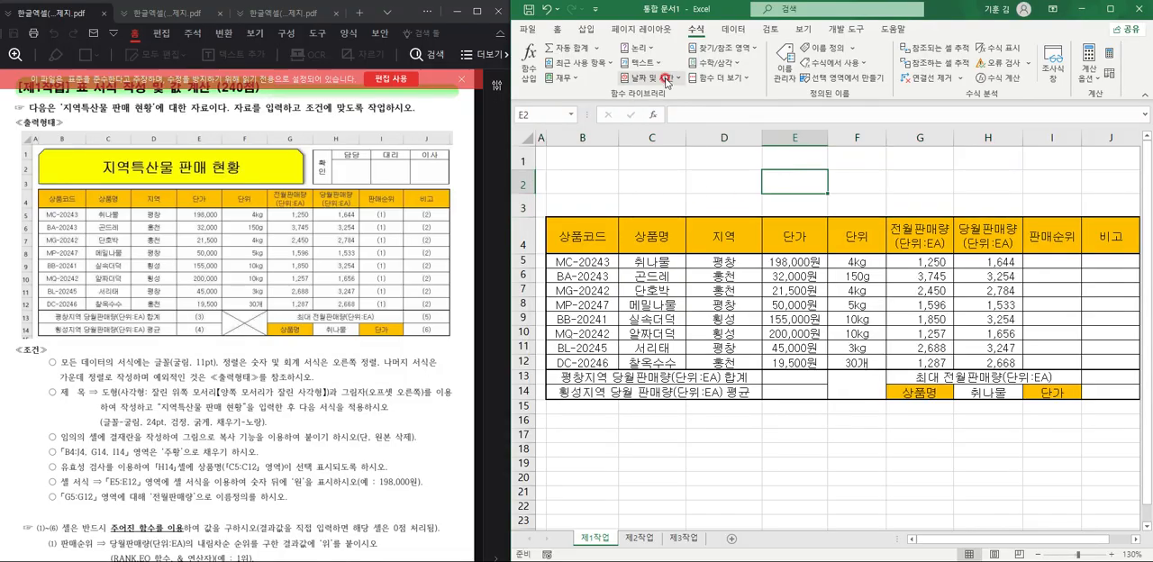
Draw a rectangle with both top corners snipped over B1:G3, about 12.99 cm wide and 2.02 cm high.
left_click(589, 30)
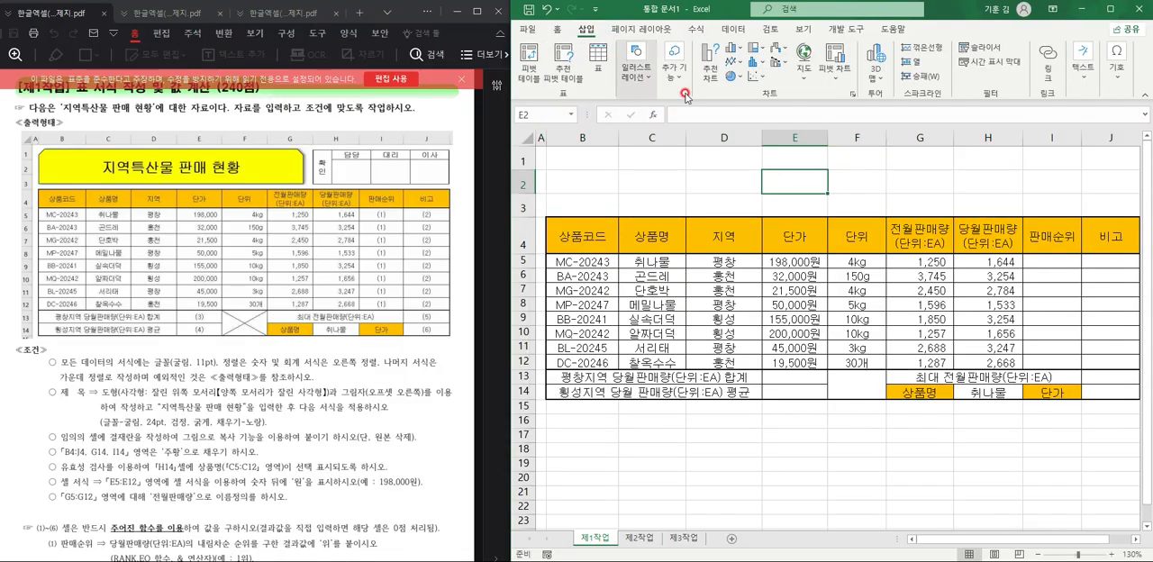
left_click(638, 90)
left_click(660, 135)
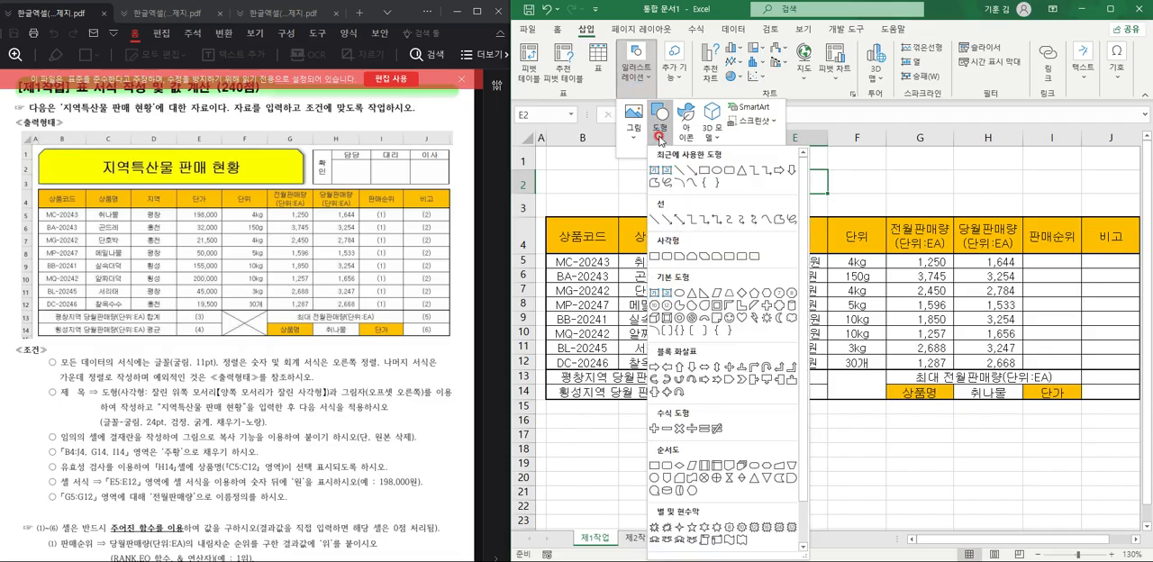
left_click(690, 258)
mouse_move(548, 149)
left_mouse_down()
mouse_move(806, 198)
mouse_move(960, 209)
mouse_move(948, 210)
left_mouse_up()
Fill the title shape with standard yellow and give it the outer shadow 오프셋: 오른쪽.
left_click(813, 50)
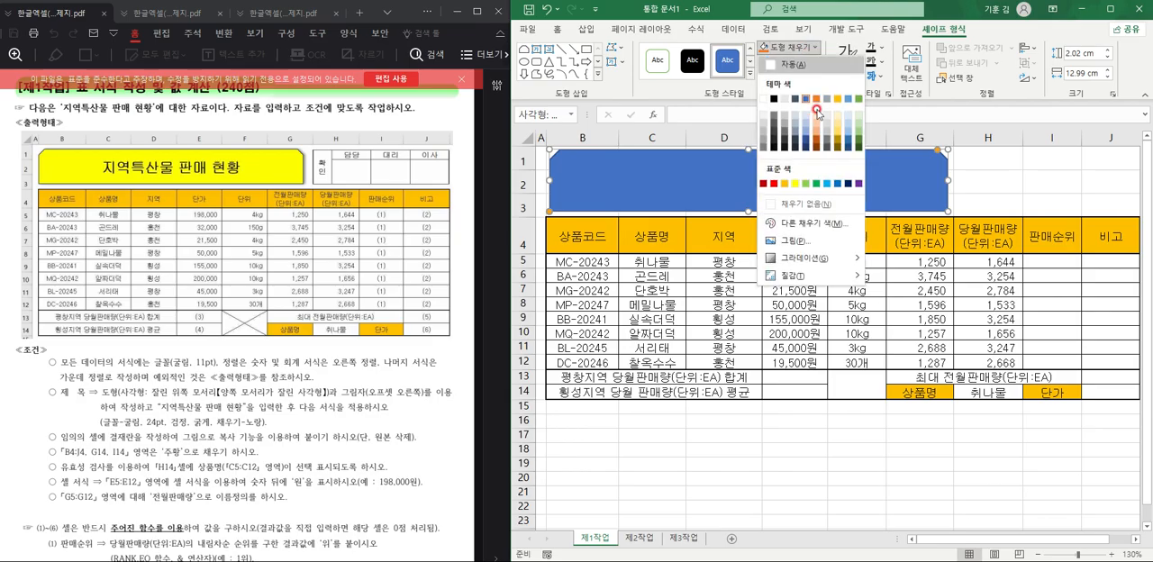
left_click(796, 171)
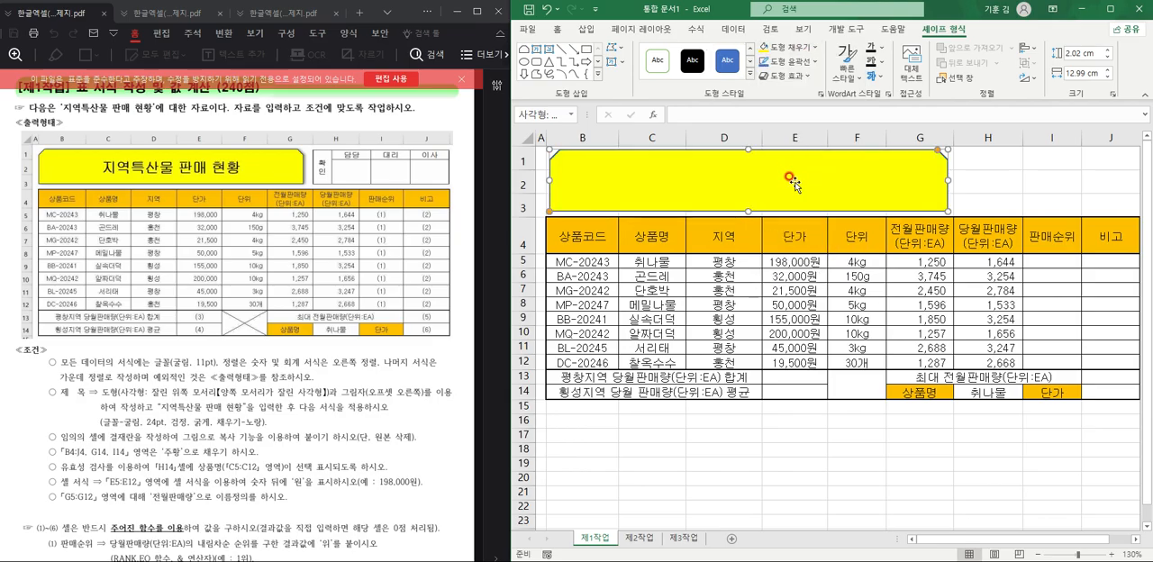
left_click(785, 76)
mouse_move(808, 137)
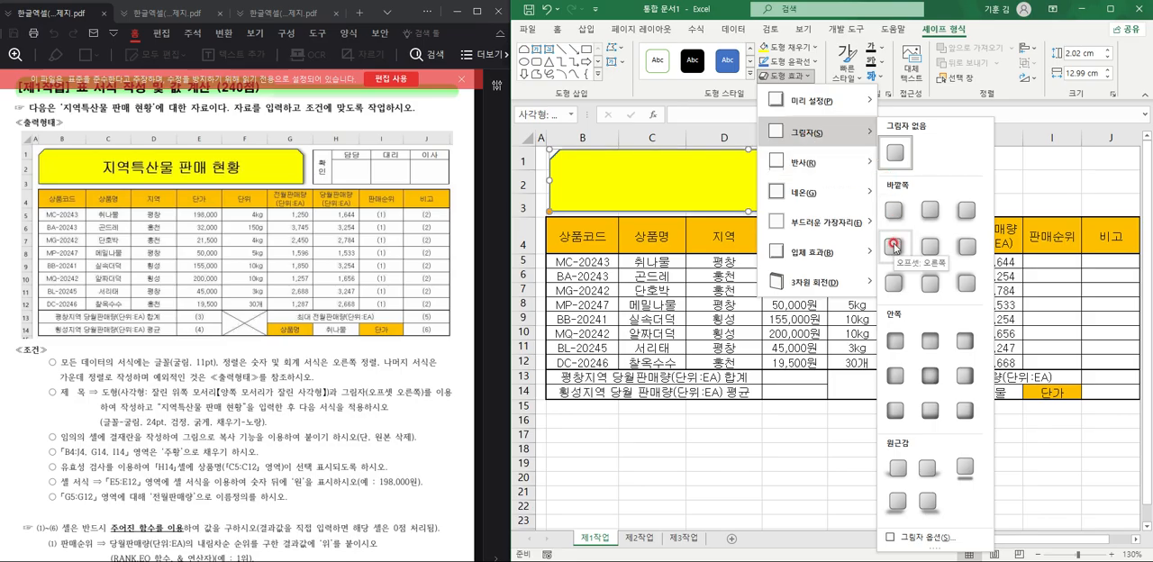
left_click(894, 246)
left_click(797, 182)
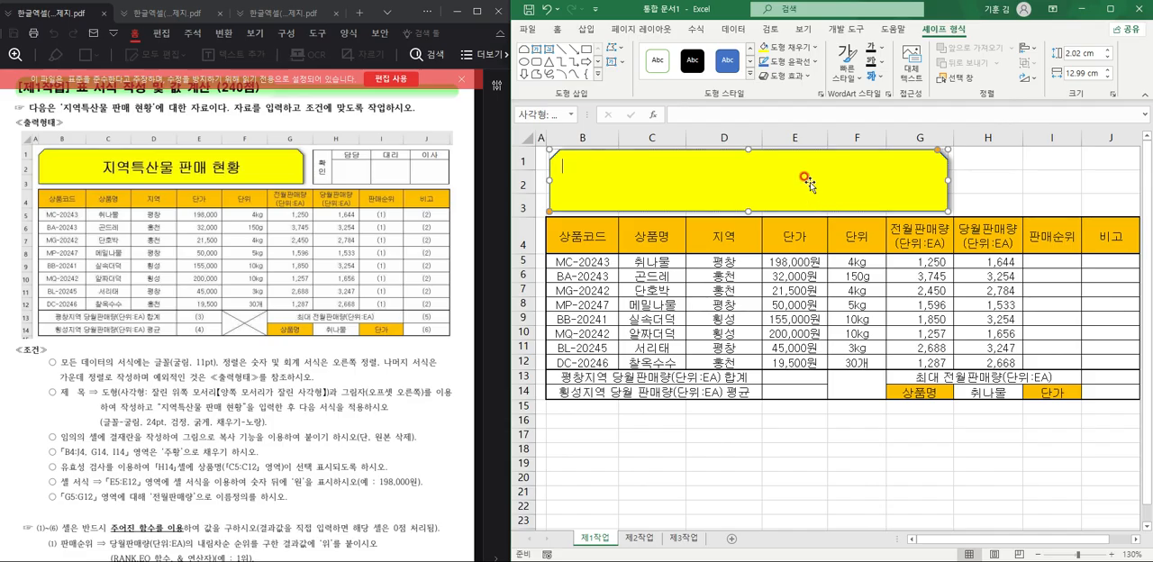
Enter the title text 지역특산물 판매 현황 in the yellow shape.
type("지역특산물 판매 현 현황 현")
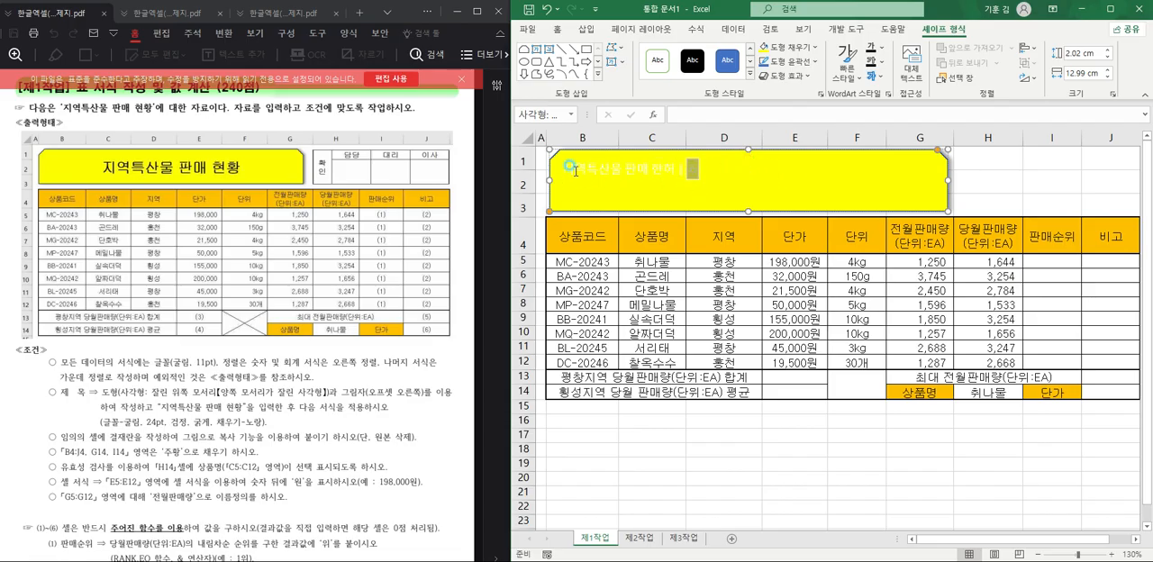
Format the title text in the shape as 굴림, 24 pt, bold and black.
left_click_drag(569, 168, 704, 172)
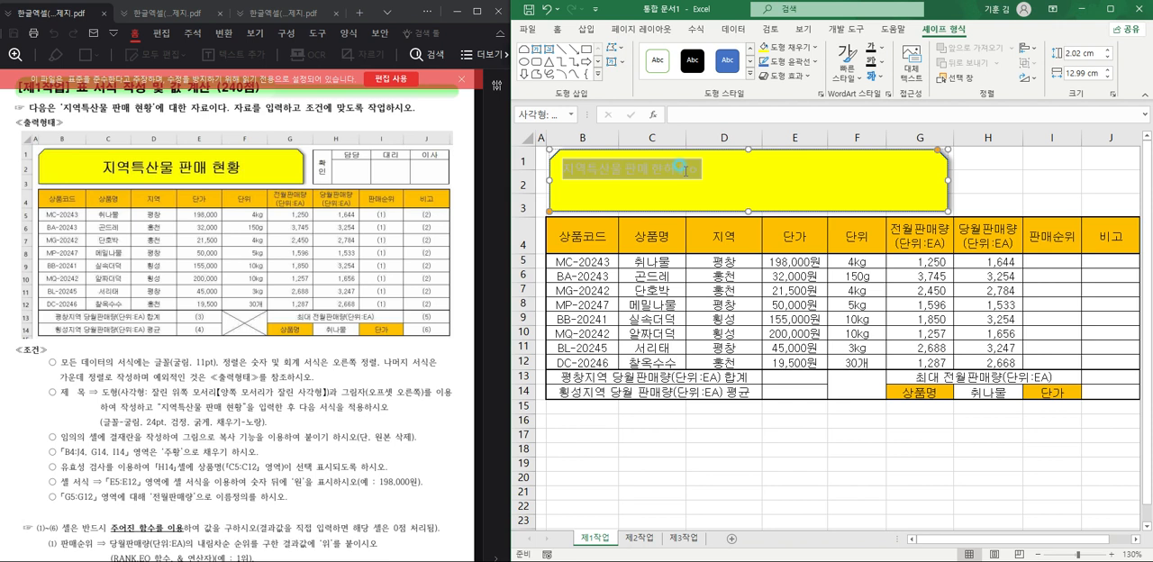
left_click(568, 34)
left_click(633, 52)
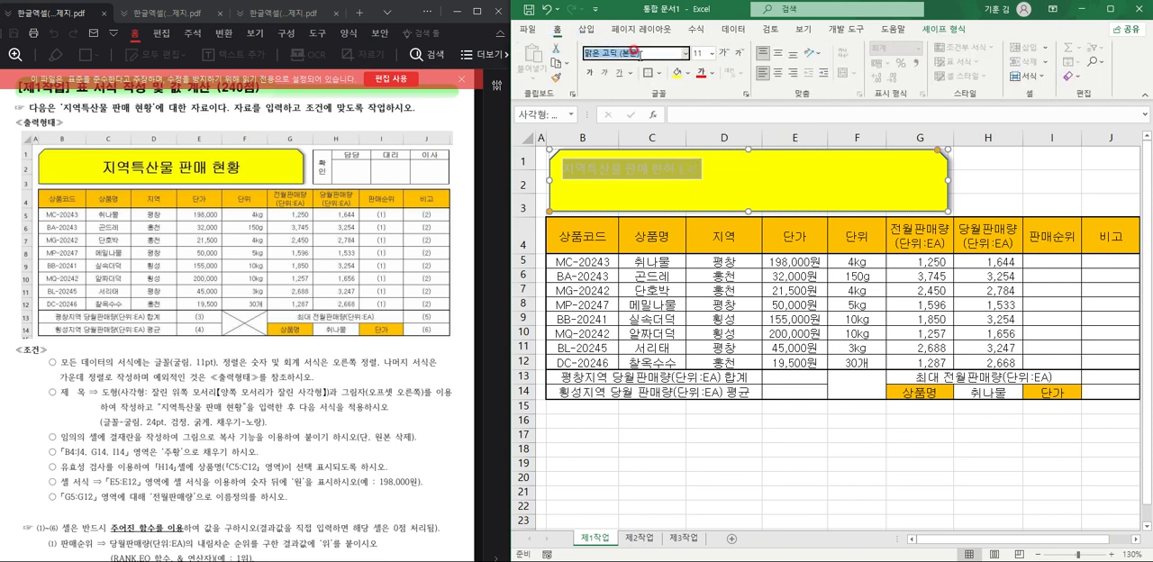
type("굴림")
key("Return")
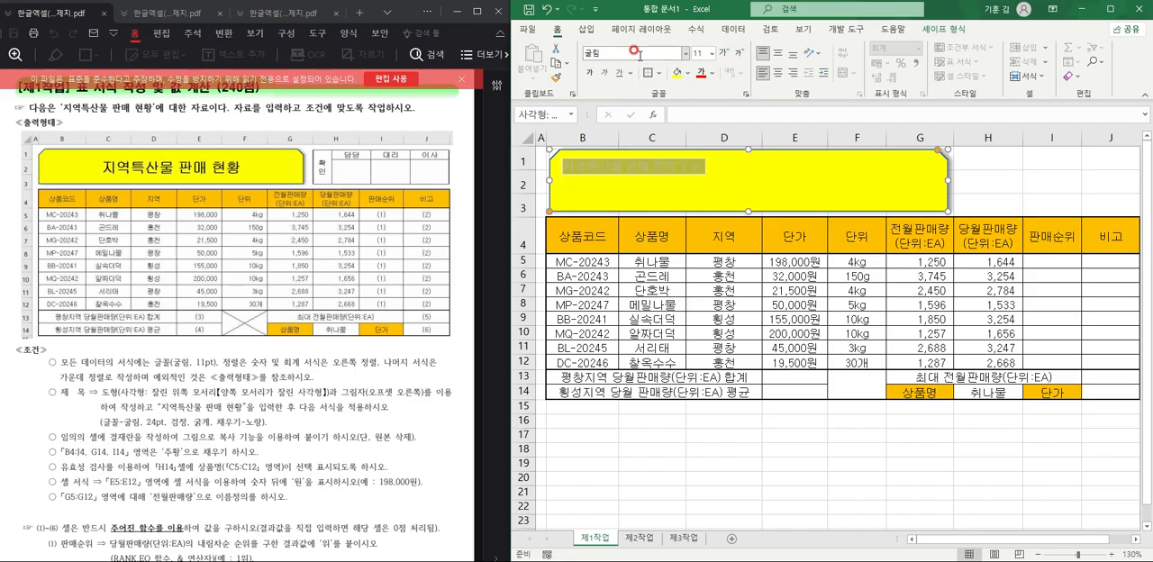
left_click(697, 53)
type("24")
key("Return")
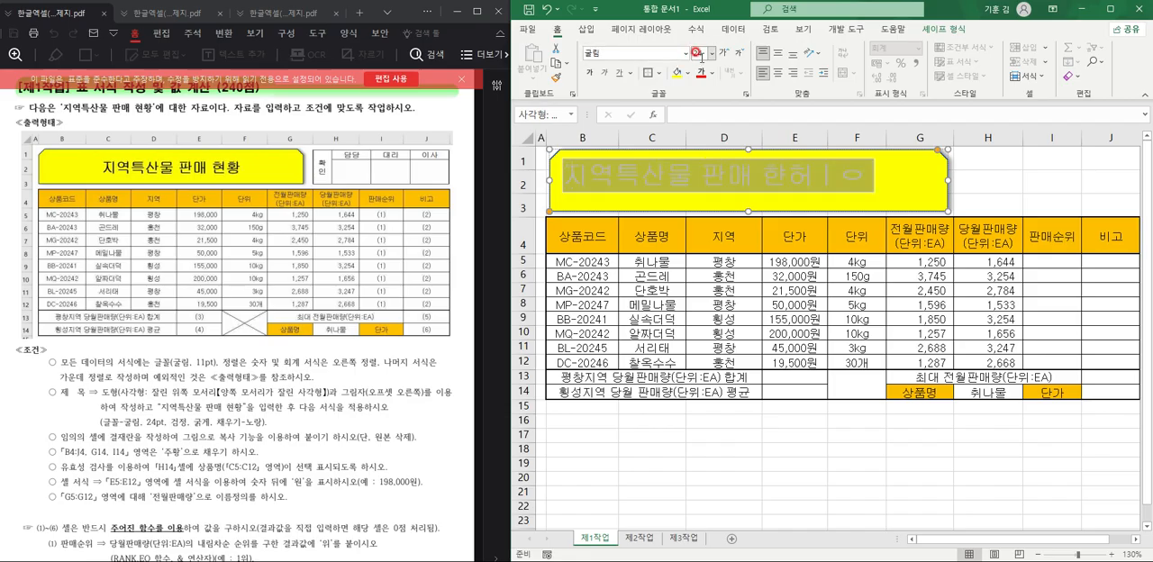
left_click(590, 72)
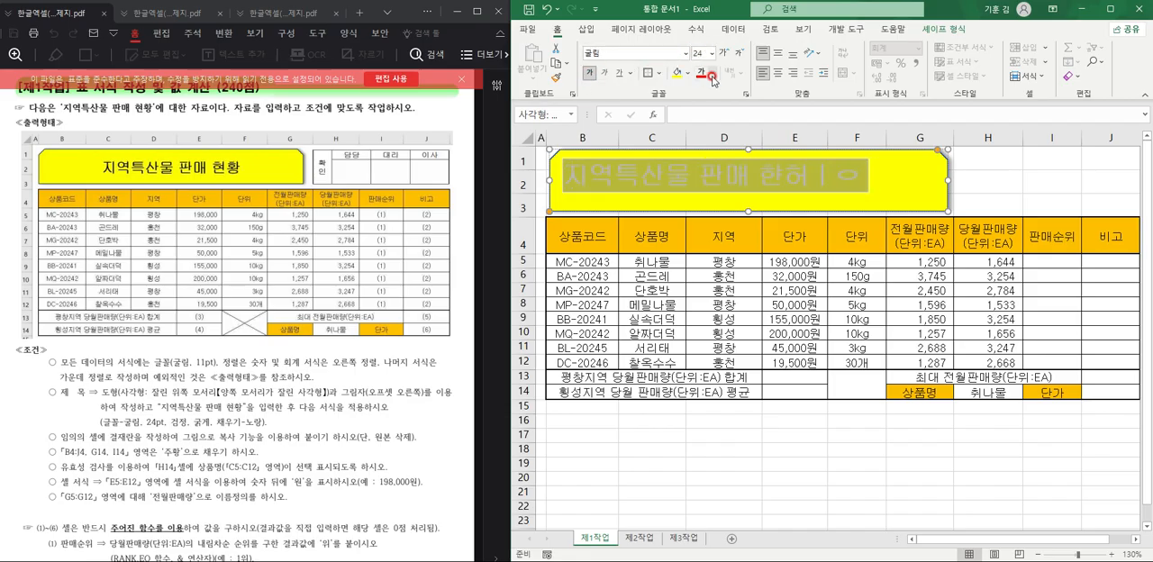
left_click(711, 73)
left_click(712, 123)
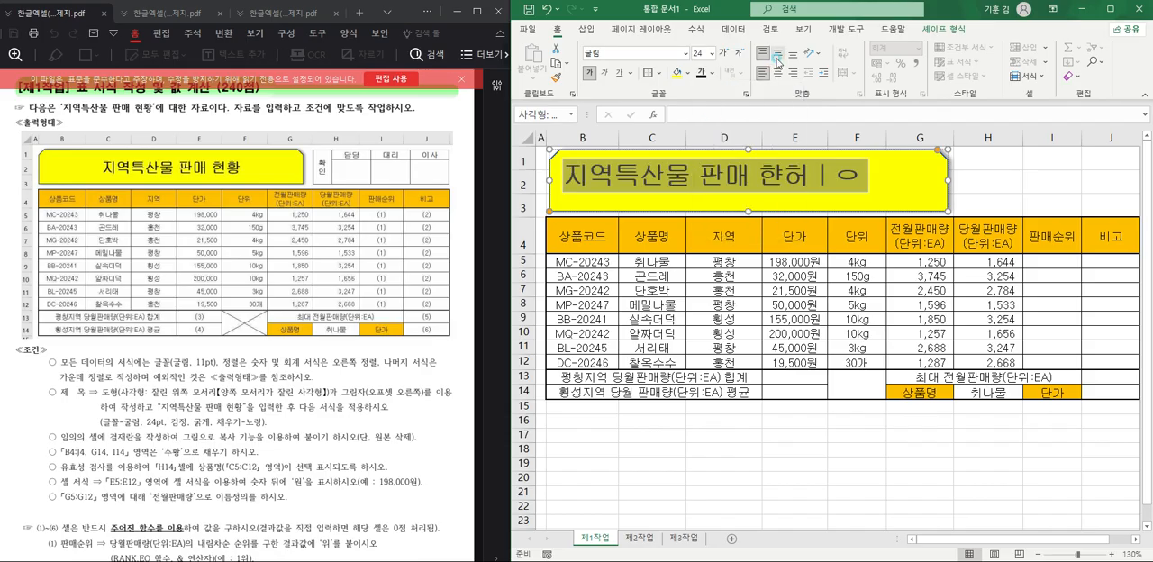
Center the title vertically and horizontally in the shape and correct its last word to 현황.
left_click(777, 53)
left_click(777, 73)
left_click_drag(796, 183, 896, 183)
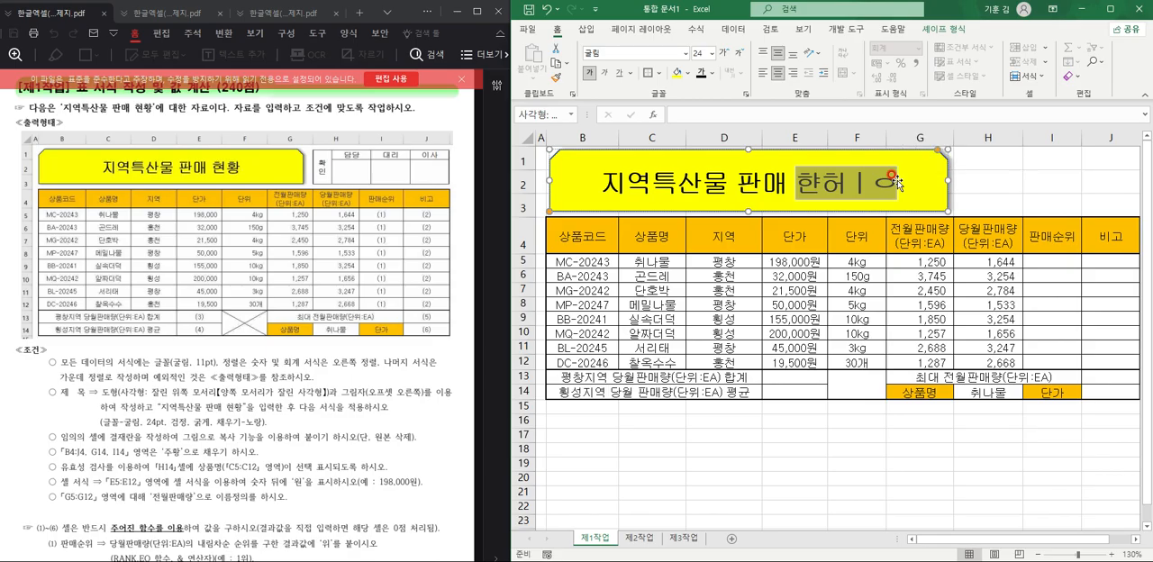
type("현황")
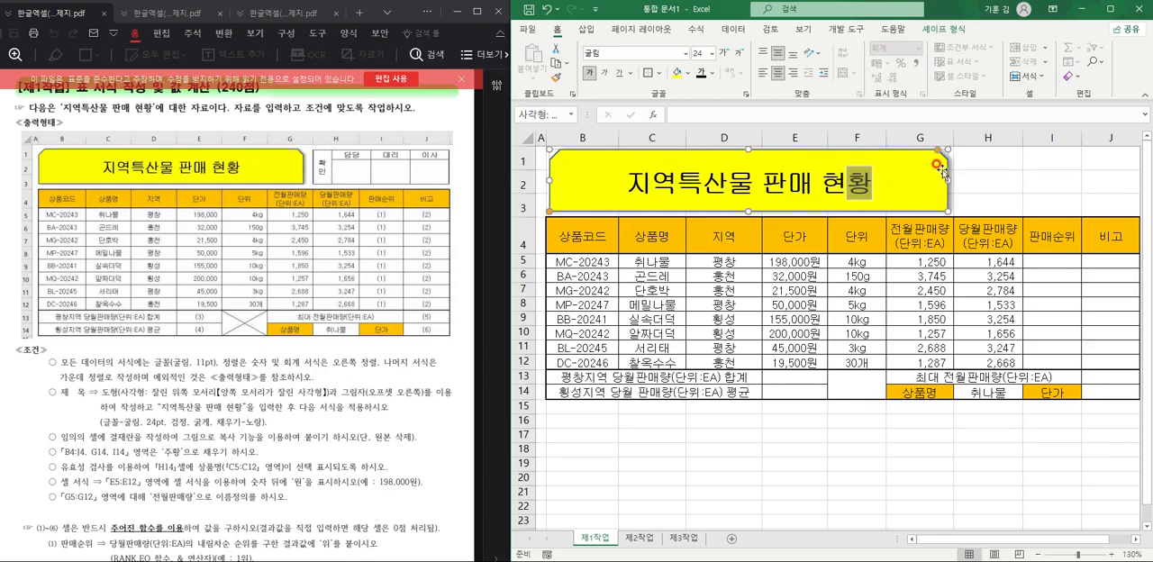
left_click(987, 181)
left_click(538, 10)
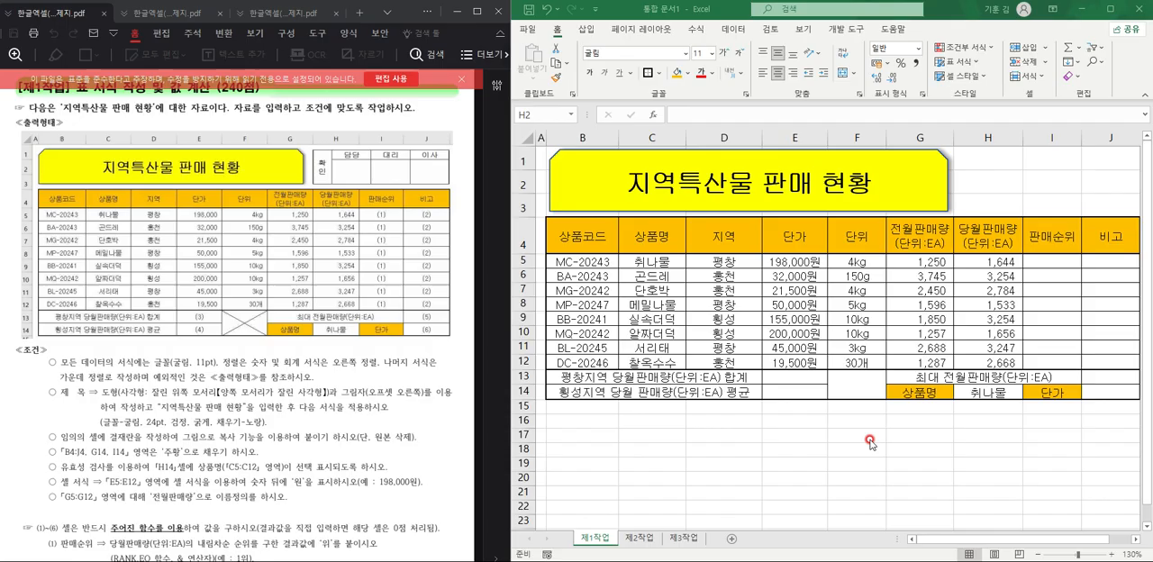
Narrow column L and apply all borders to L3:O4 as the grid for the approval box.
scroll(863, 443, "down", 2)
scroll(863, 443, "down", 1)
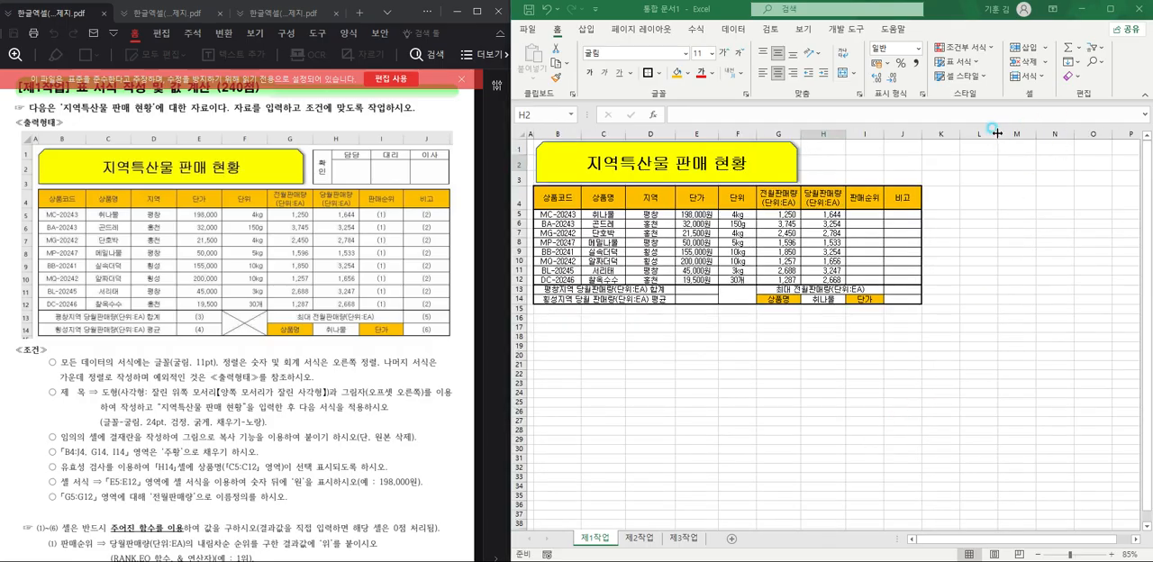
left_click_drag(999, 133, 978, 137)
left_click_drag(969, 175, 1081, 203)
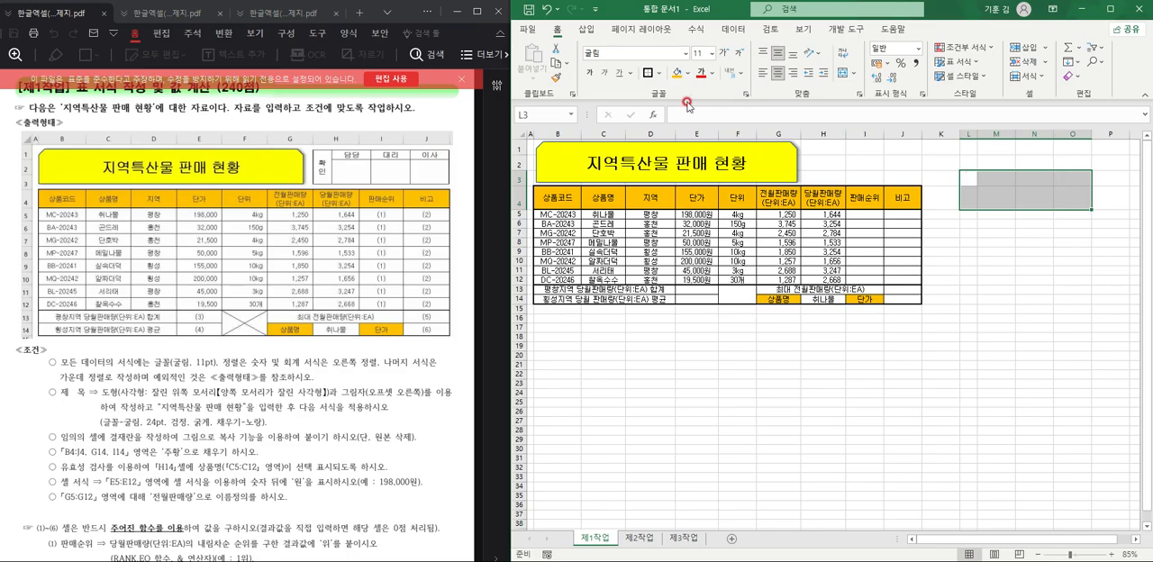
left_click(663, 77)
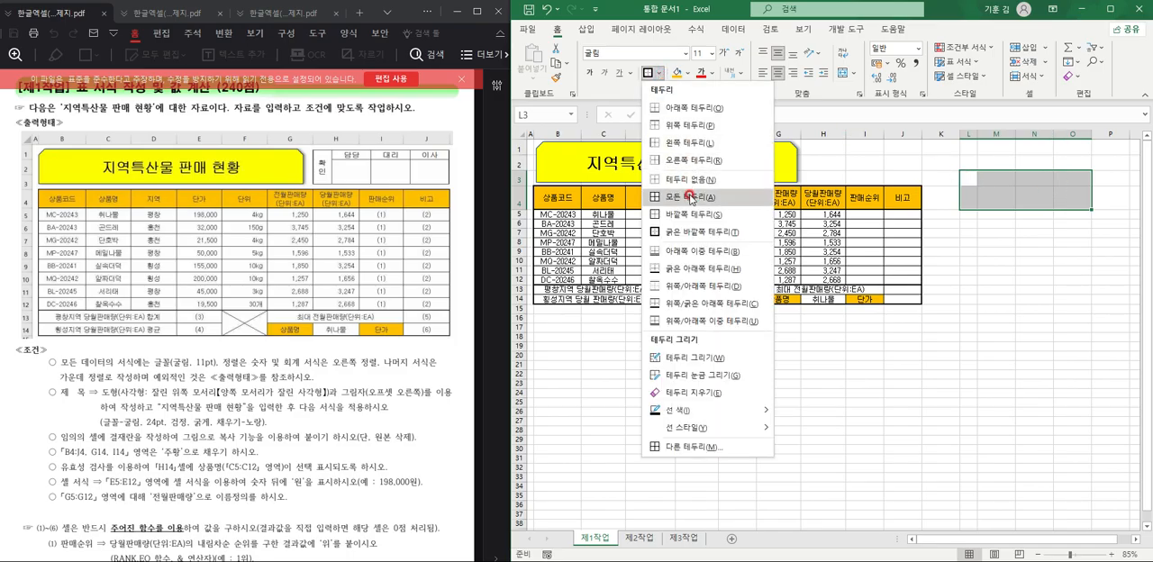
left_click(725, 198)
Merge L3:L4 and enter 확인 in it, with one character on each line.
left_click(1018, 205)
left_click_drag(970, 179, 975, 203)
left_click(849, 73)
double_click(973, 192)
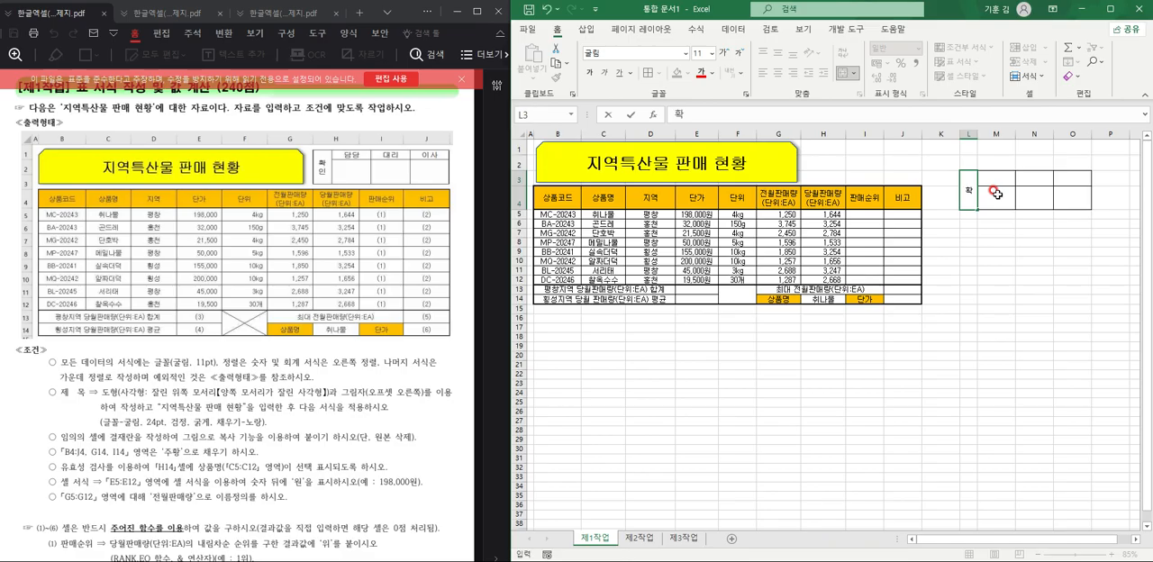
type("확인")
key("Tab")
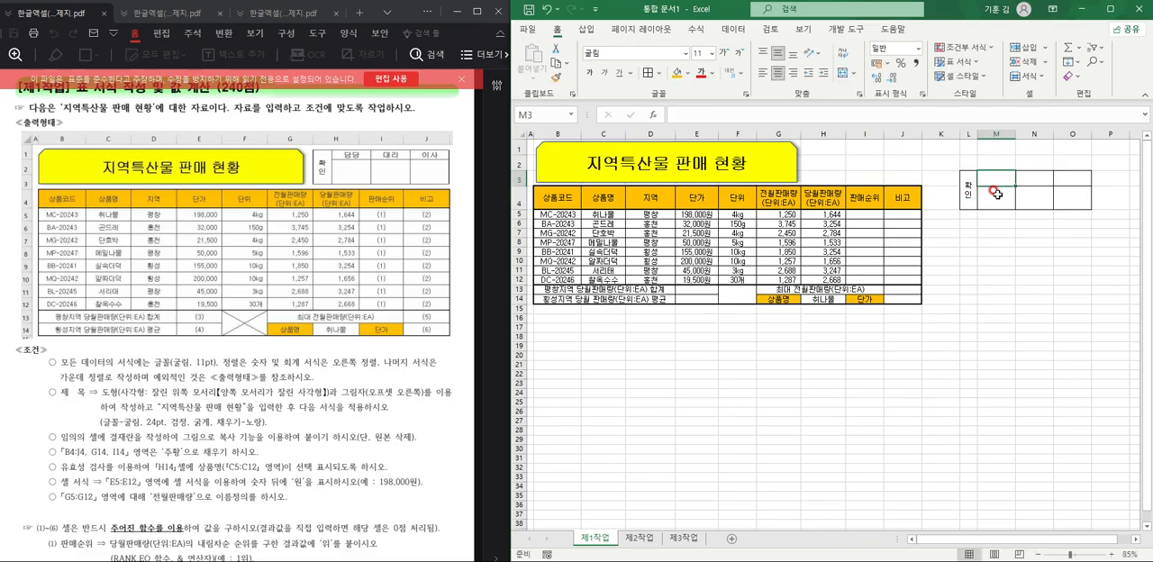
Enter the approval headings 담당, 대리 and 이사 in M3:O3.
type("담당")
key("Tab")
type("대리")
key("Tab")
type("잇")
left_click(1035, 258)
Copy the approval box L3:O4 and paste it as a picture at H1.
left_click_drag(969, 190, 1072, 191)
key("ctrl+c")
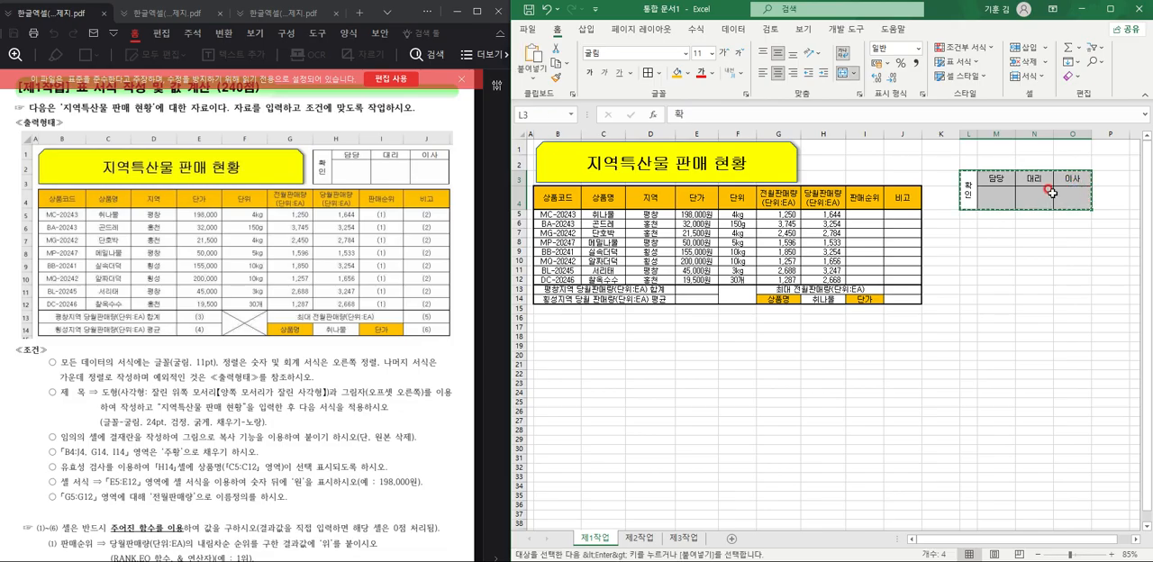
left_click(821, 147)
right_click(825, 152)
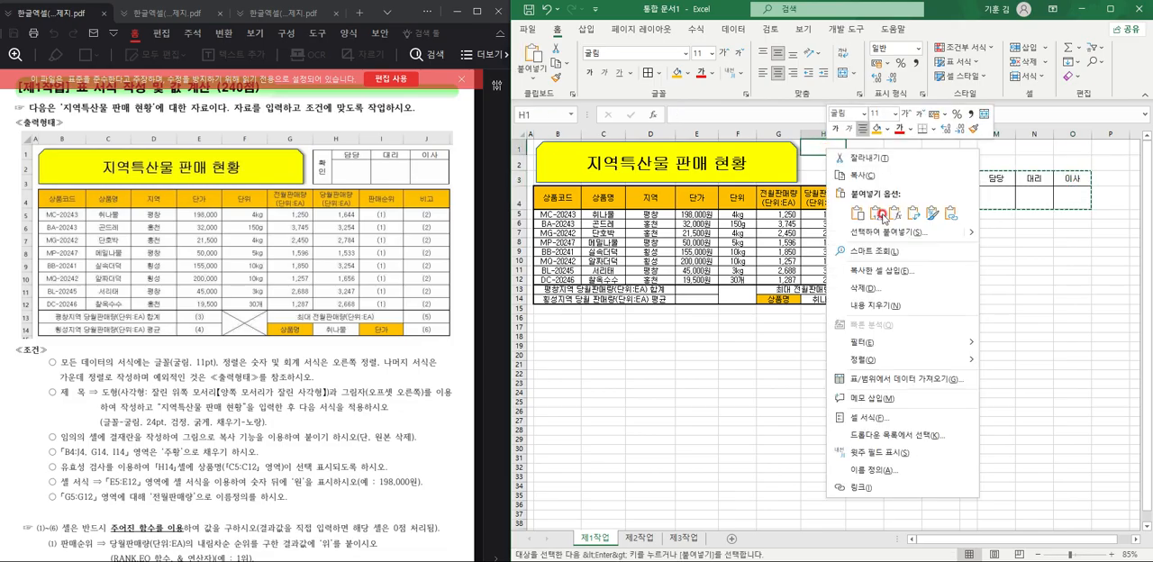
mouse_move(978, 234)
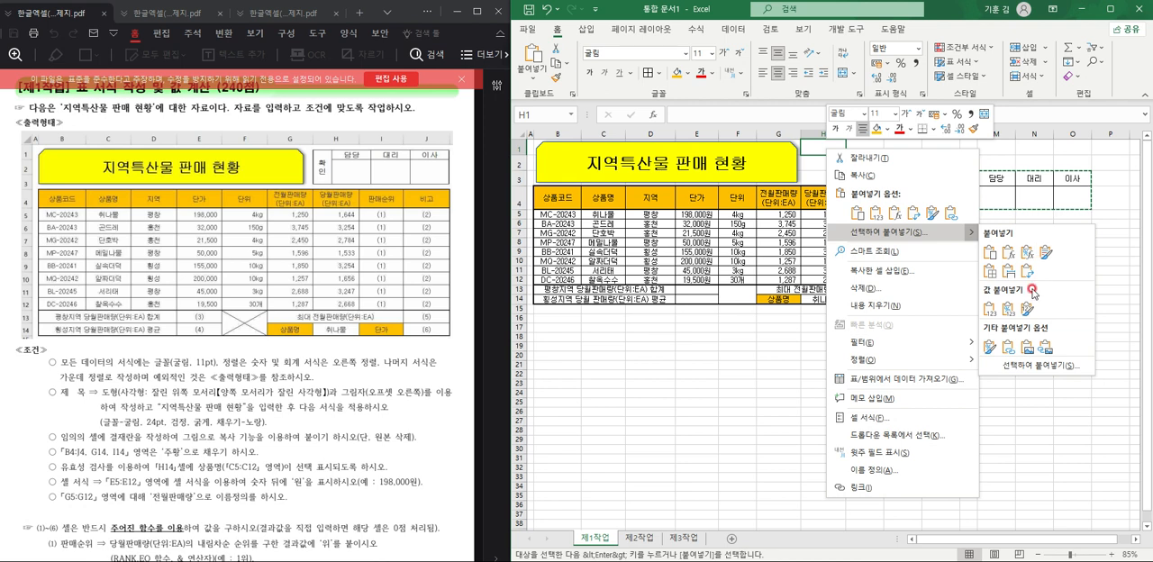
left_click(1027, 349)
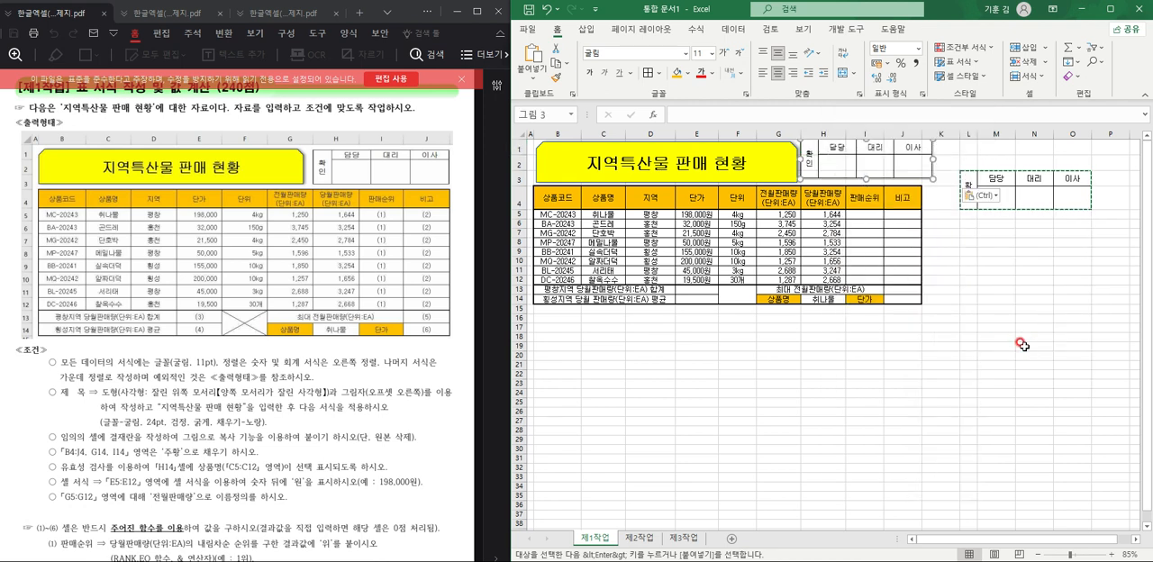
Delete columns L to O, which hold the original approval box.
mouse_move(963, 125)
left_mouse_down()
mouse_move(1107, 132)
mouse_move(1078, 132)
left_mouse_up()
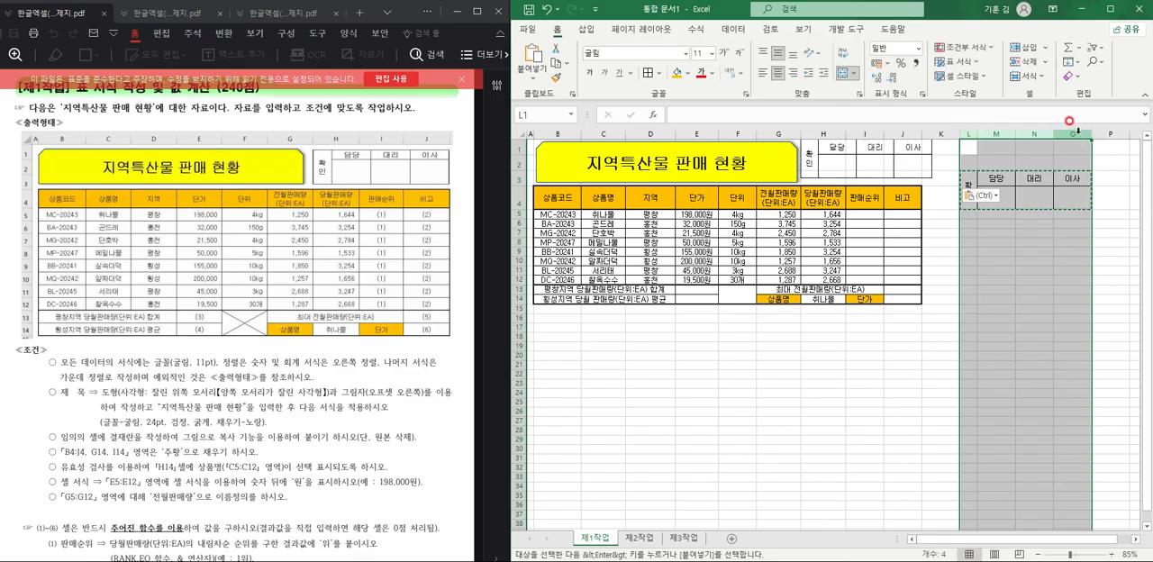
right_click(1037, 158)
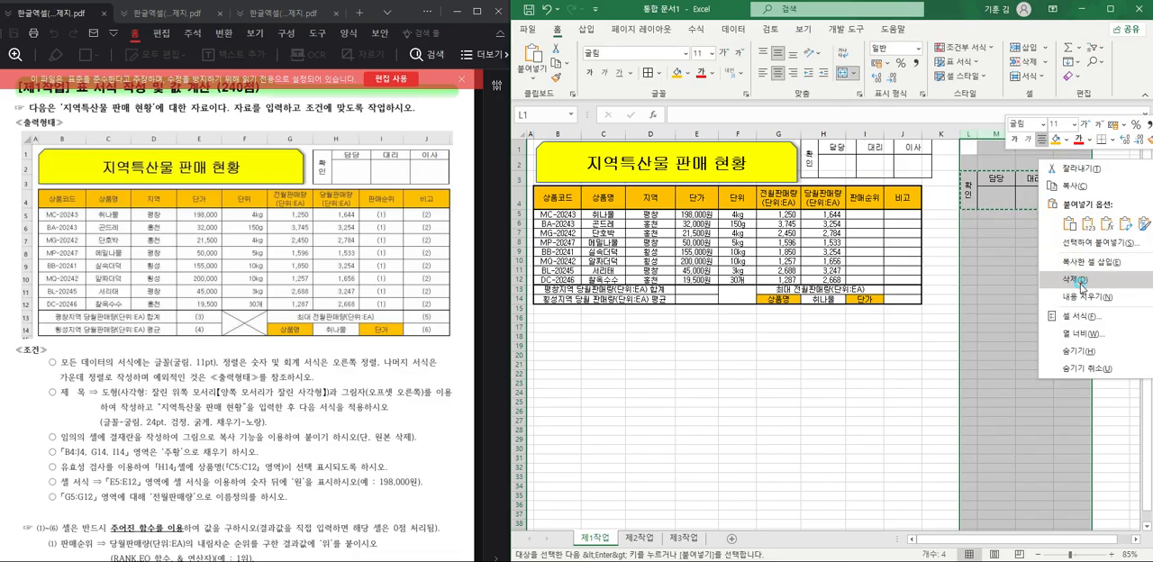
left_click(1077, 290)
Fill the pasted approval-box picture with white and fit it over H1:J3 beside the title shape.
left_click(886, 164)
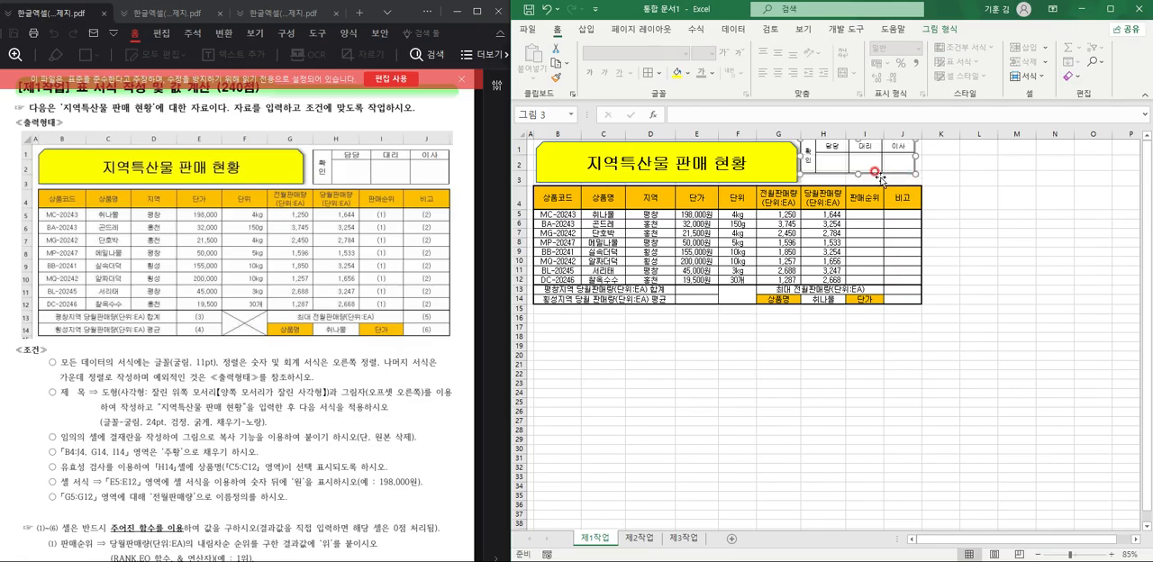
left_click(684, 73)
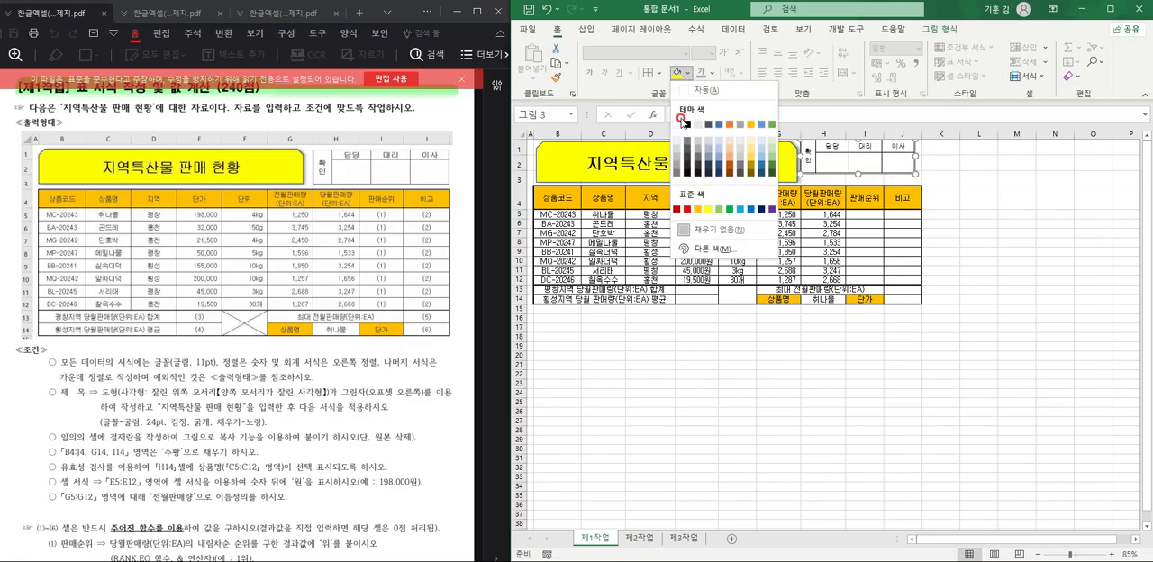
left_click(679, 125)
left_click_drag(853, 158, 859, 165)
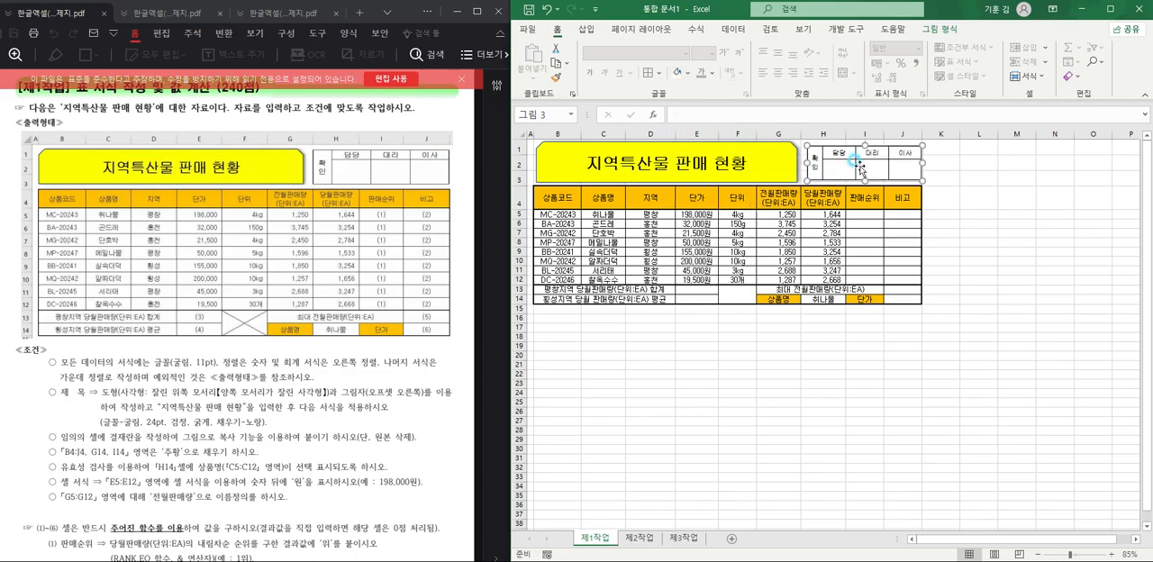
left_click(1016, 309)
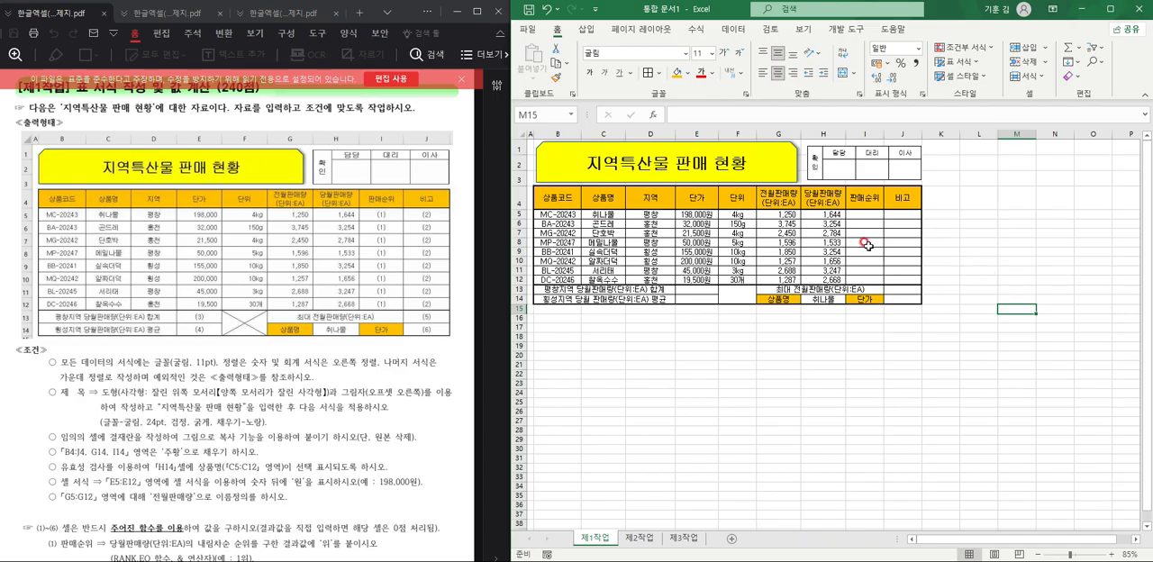
Hide the gridlines of the 제1작업 sheet.
left_click(803, 29)
left_click(679, 74)
left_click(778, 401)
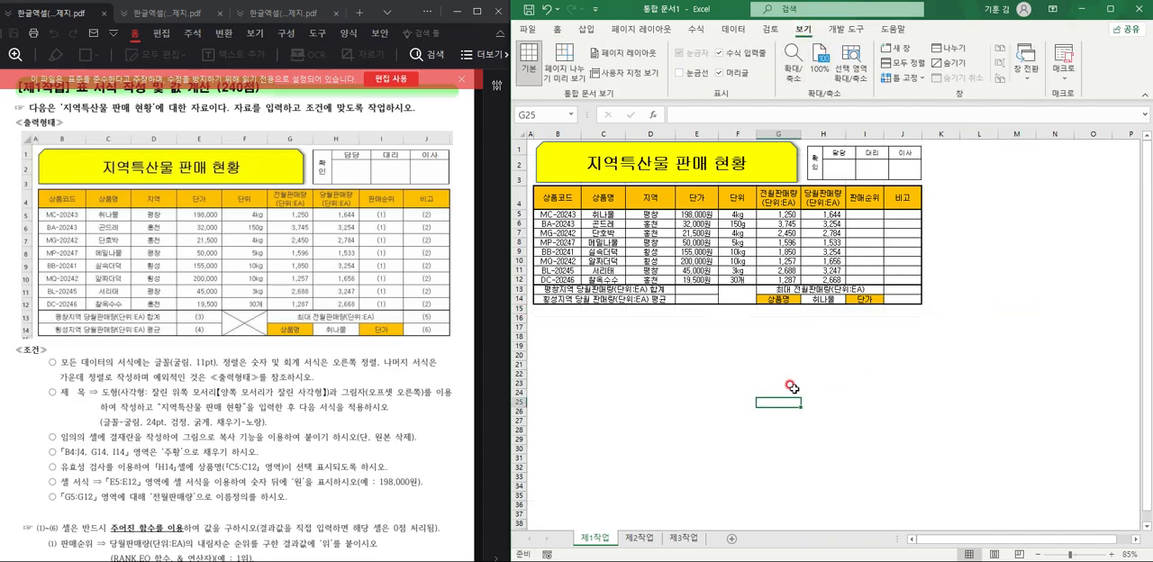
Add both diagonal borders to the merged cell F13:F14 so that they form an X.
scroll(789, 374, "up", 2, "ctrl")
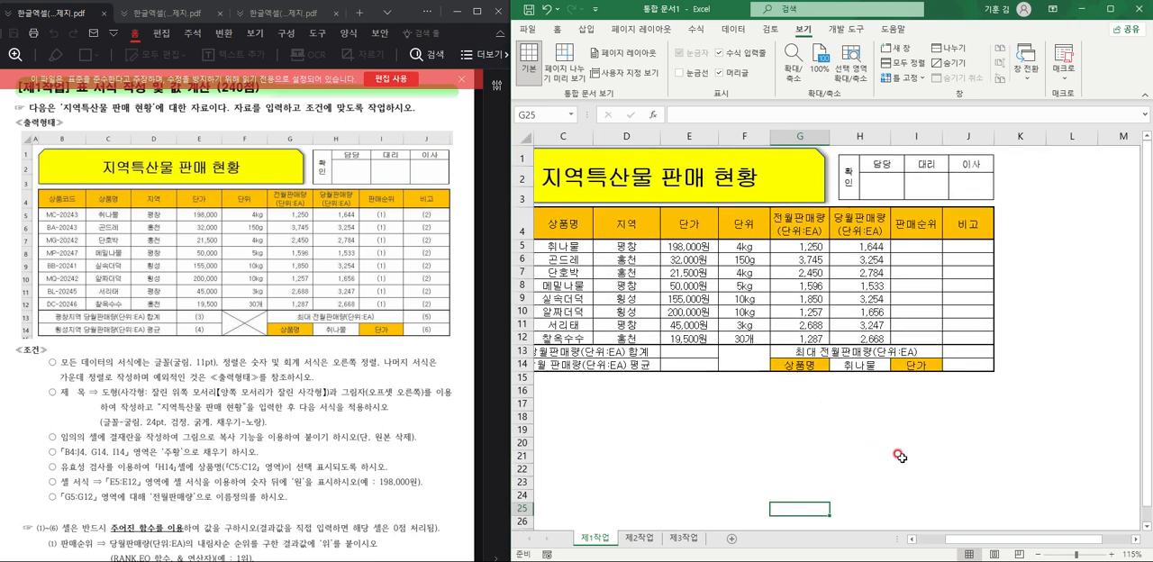
left_click_drag(1001, 545, 973, 544)
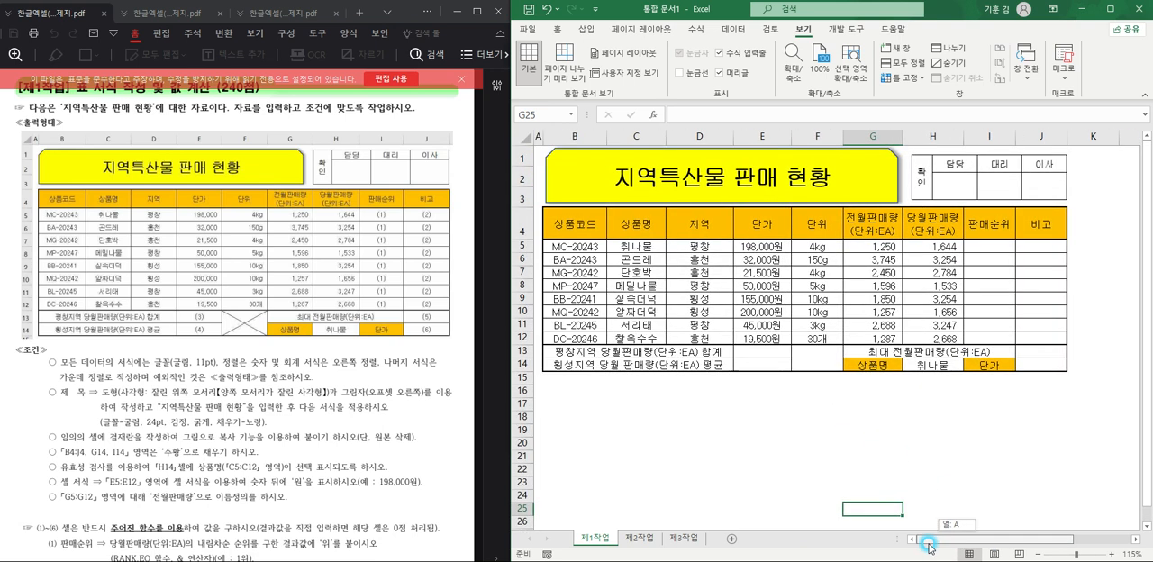
scroll(887, 483, "up", 1, "ctrl")
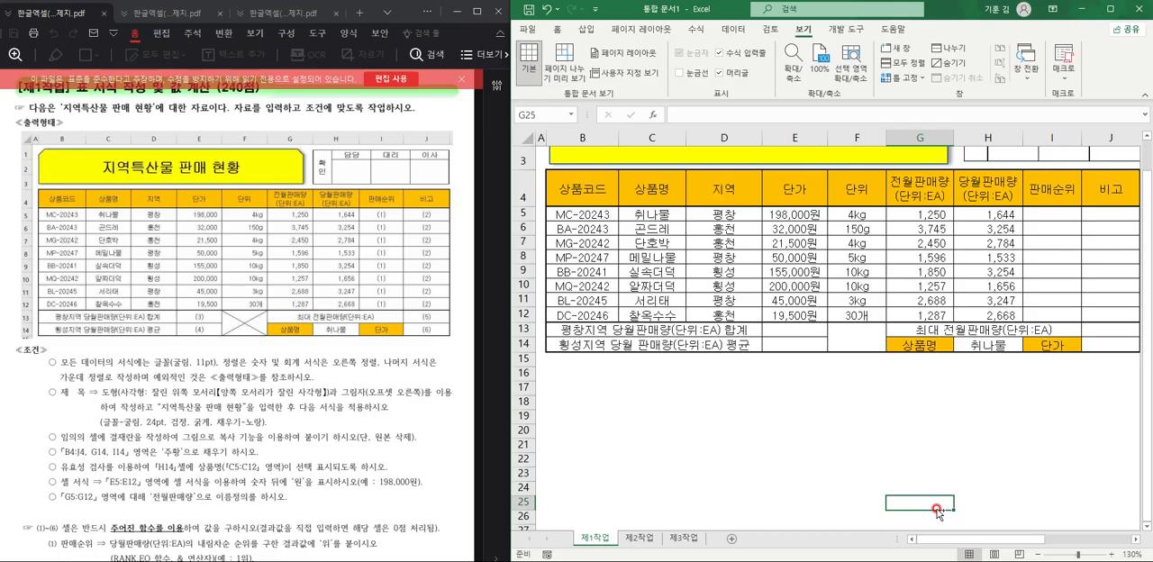
scroll(928, 489, "down", 1, "ctrl")
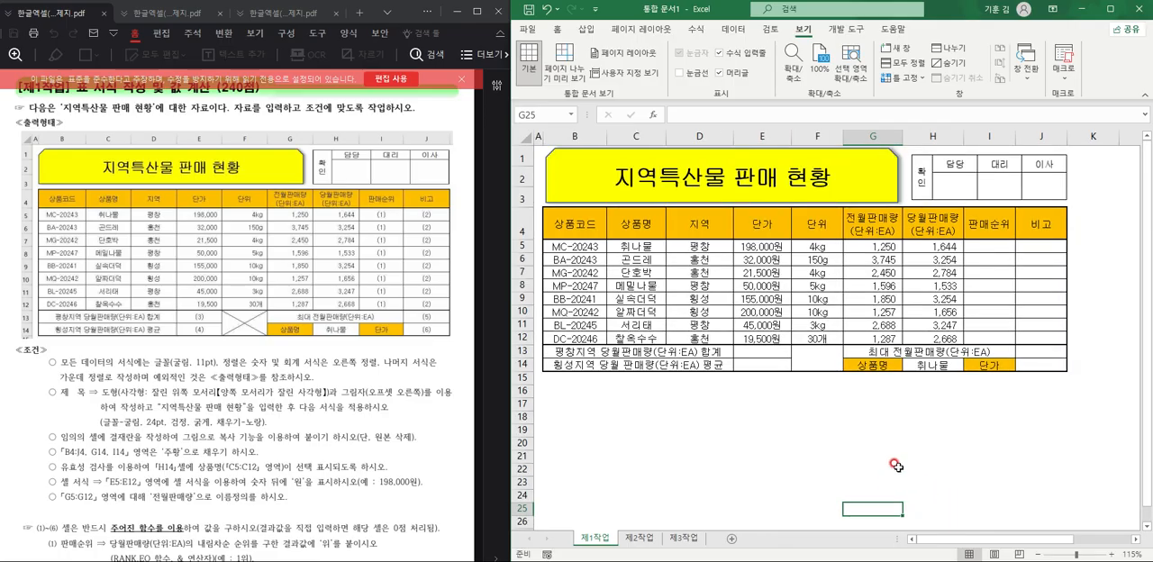
left_click(823, 357)
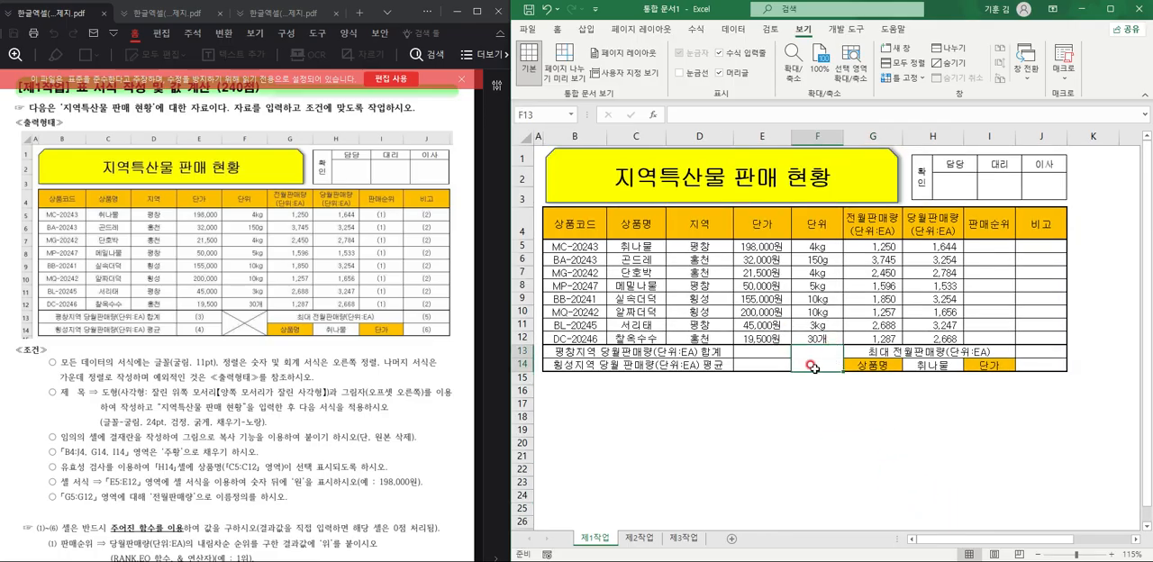
left_click(559, 31)
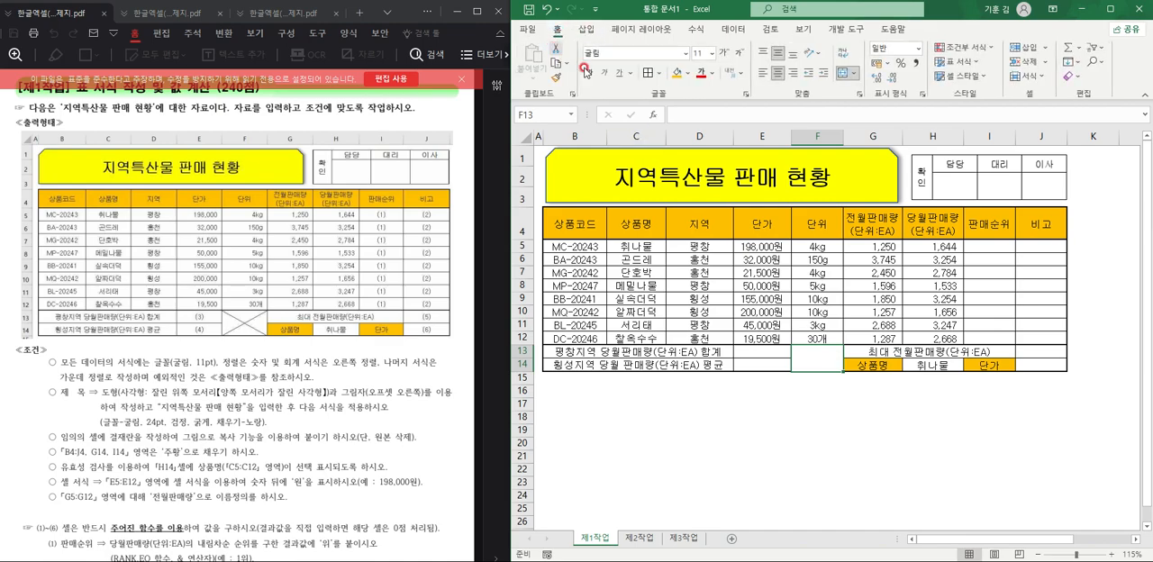
left_click(658, 72)
left_click(730, 452)
left_click(828, 288)
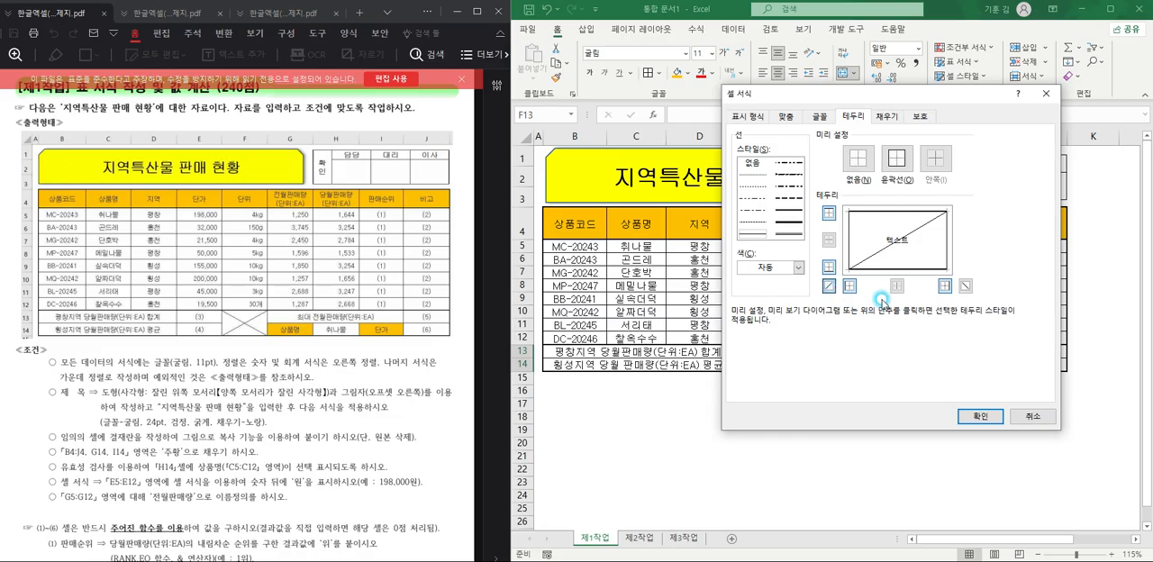
left_click(966, 286)
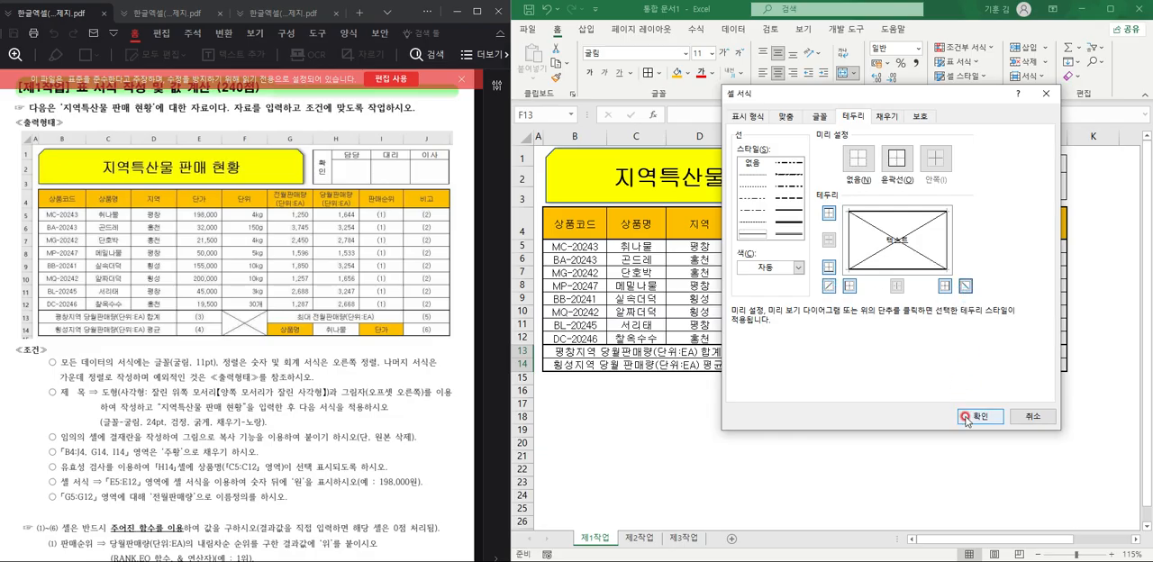
left_click(980, 416)
left_click(909, 443)
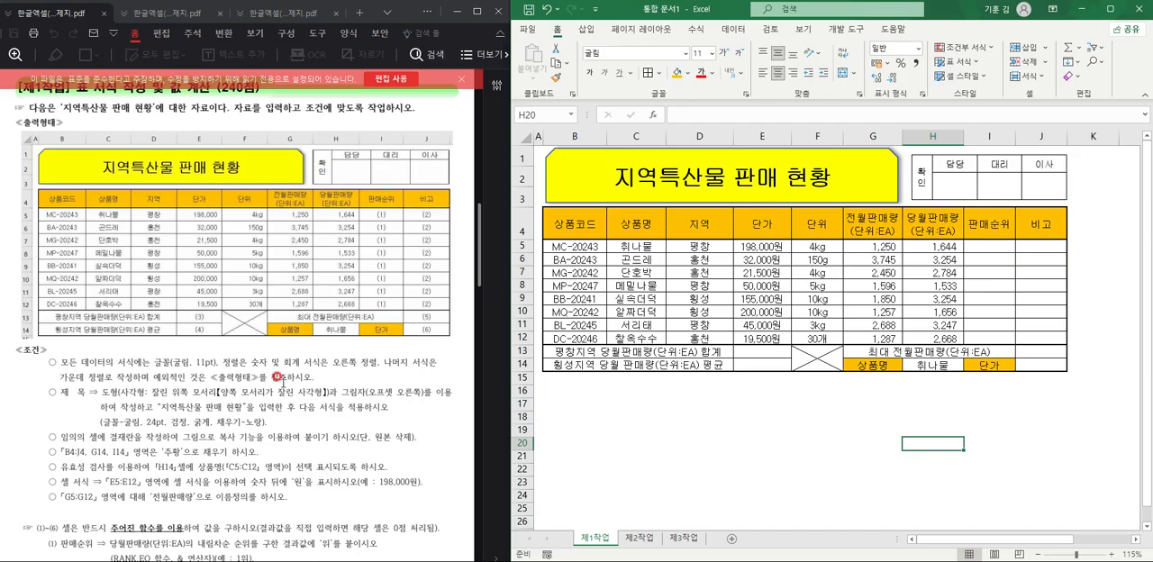
Start a RANK.EQ formula in I5, the first 판매순위 cell.
scroll(272, 389, "down", 5)
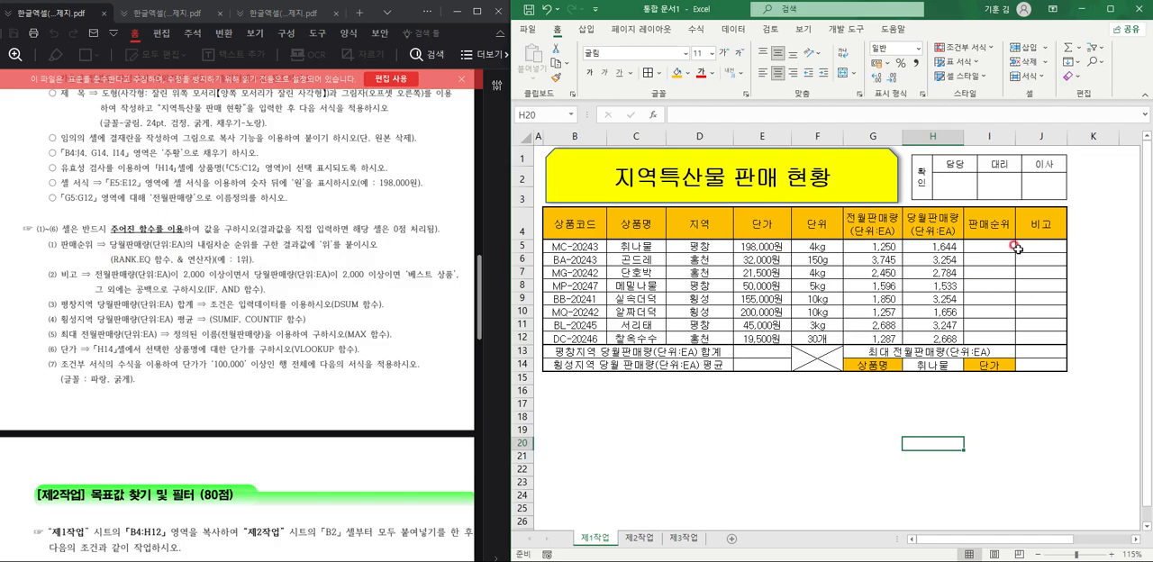
left_click(1013, 246)
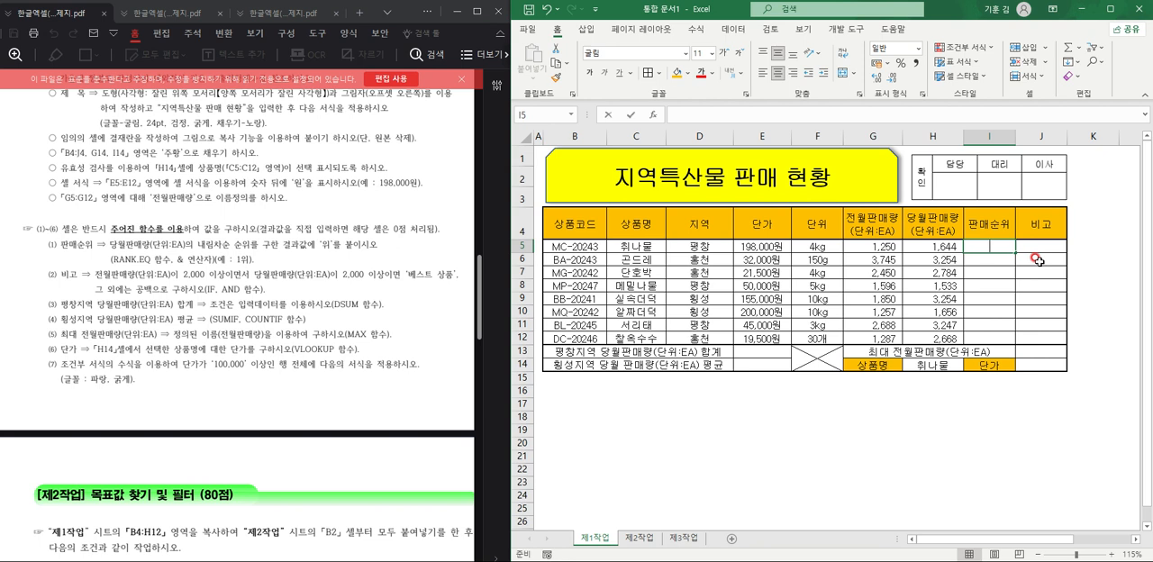
type("=RANK")
key("Down")
key("Tab")
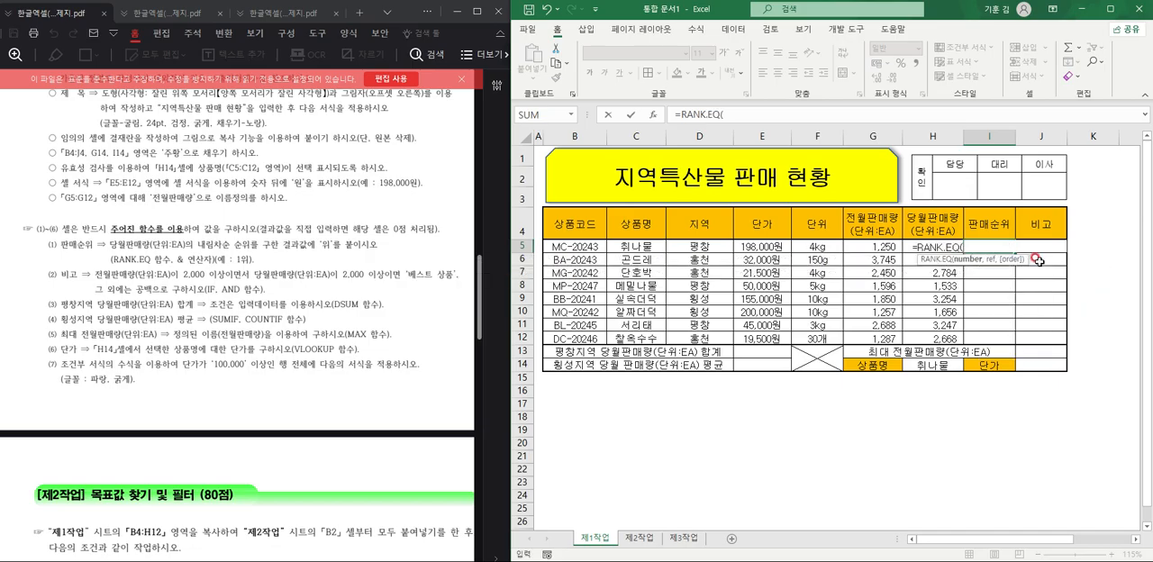
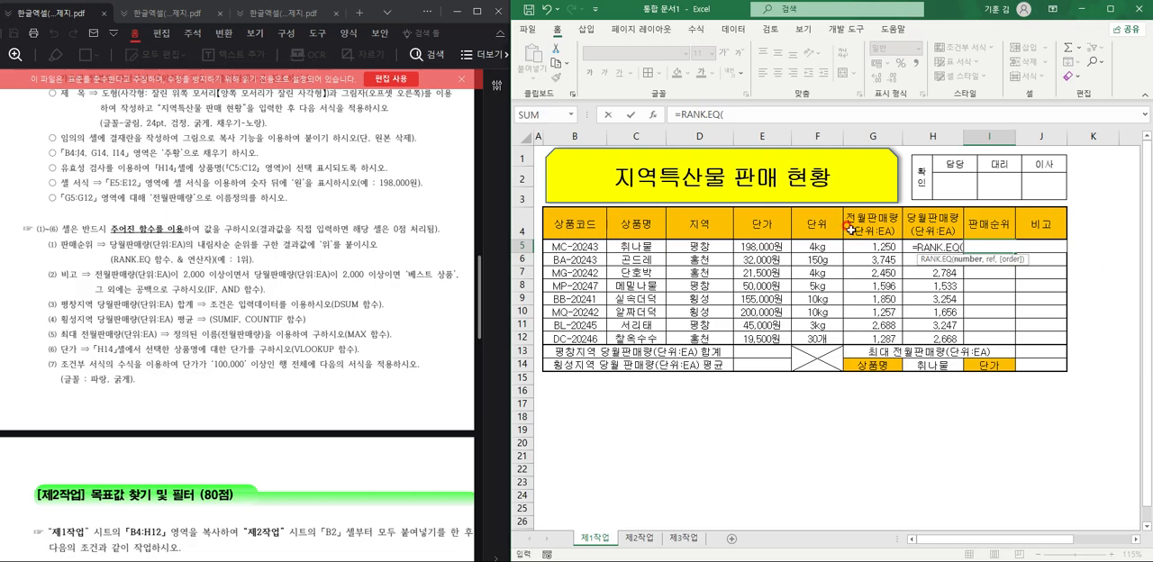
Complete the first 판매순위 formula in I5 as =RANK.EQ(H5,$H$5:$H$12,0) to rank 당월판매량 in descending order.
left_click(912, 225)
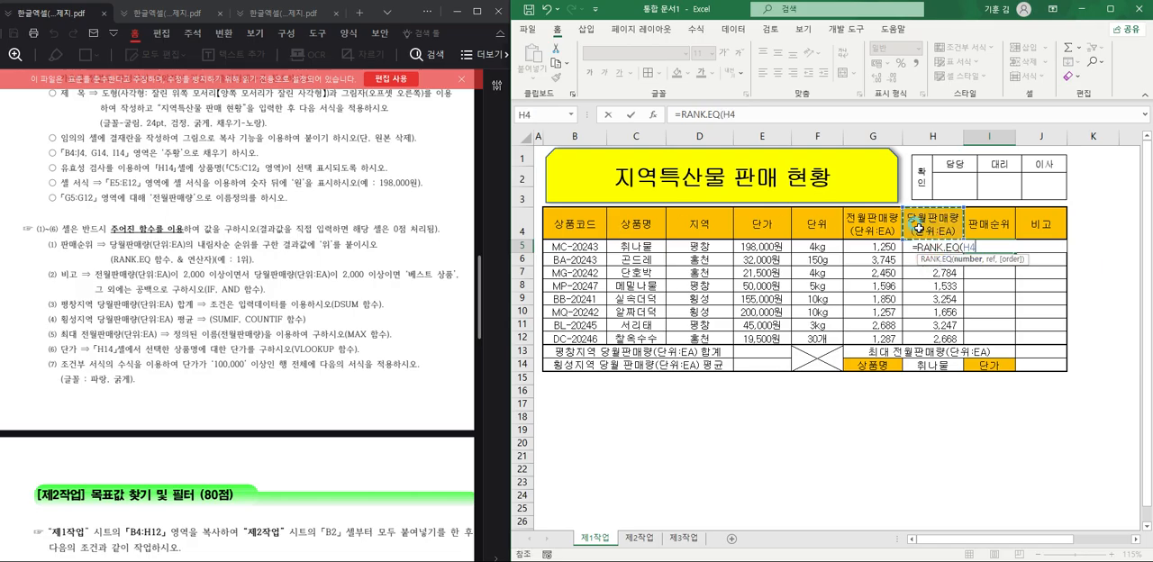
key("Down")
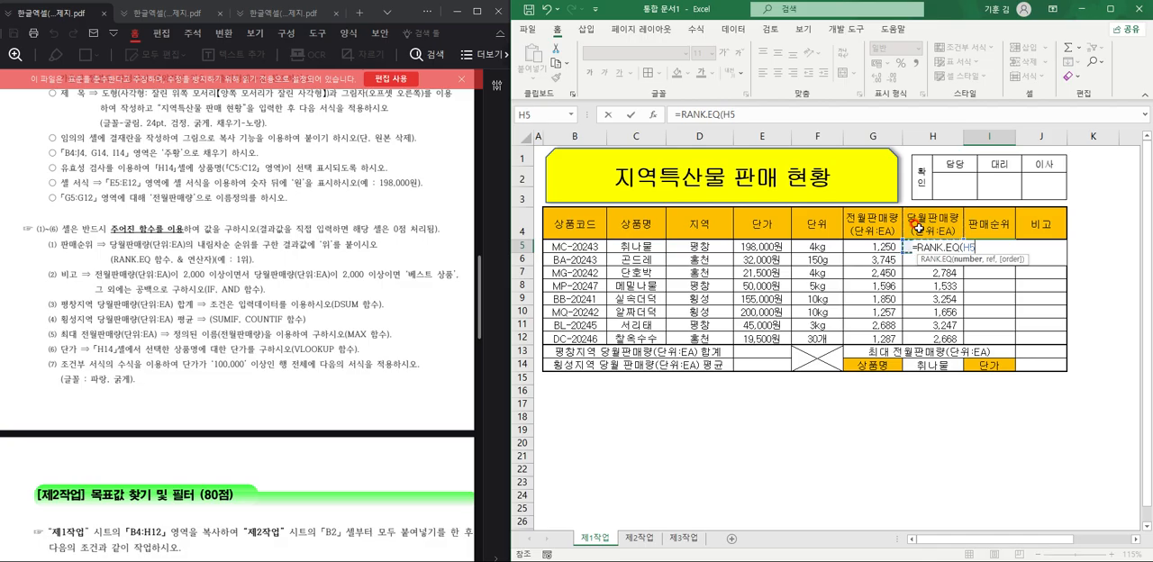
type(",")
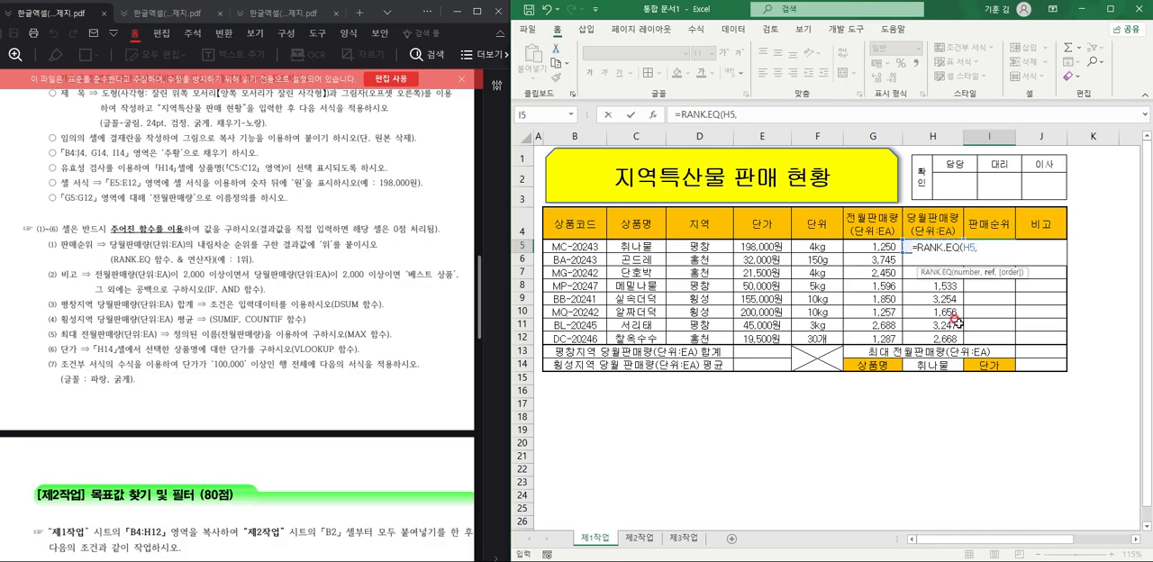
left_click_drag(956, 338, 957, 246)
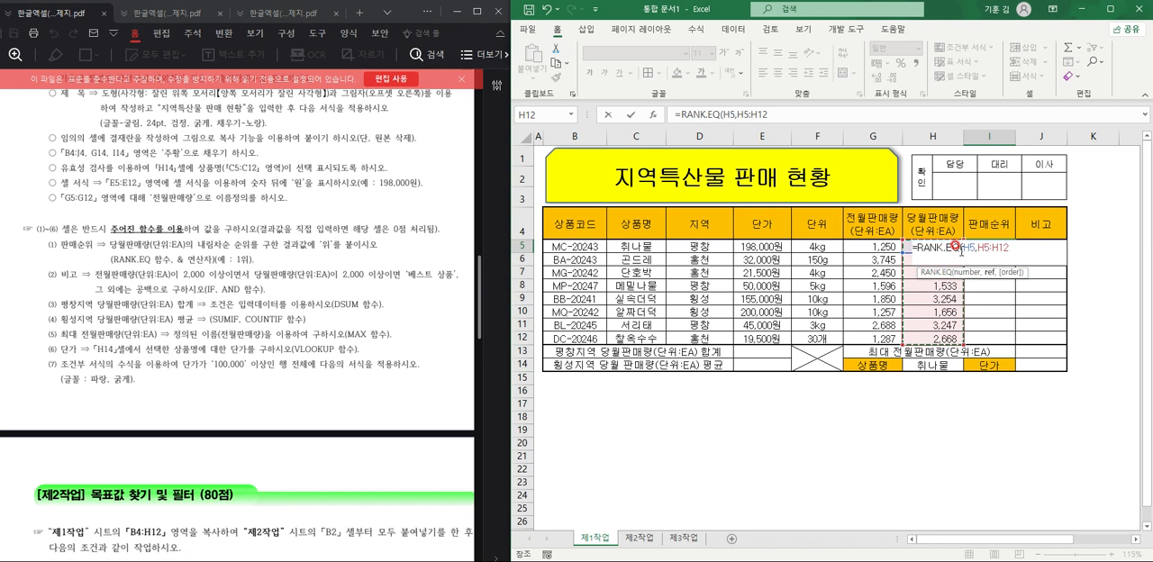
key("F4")
type(",")
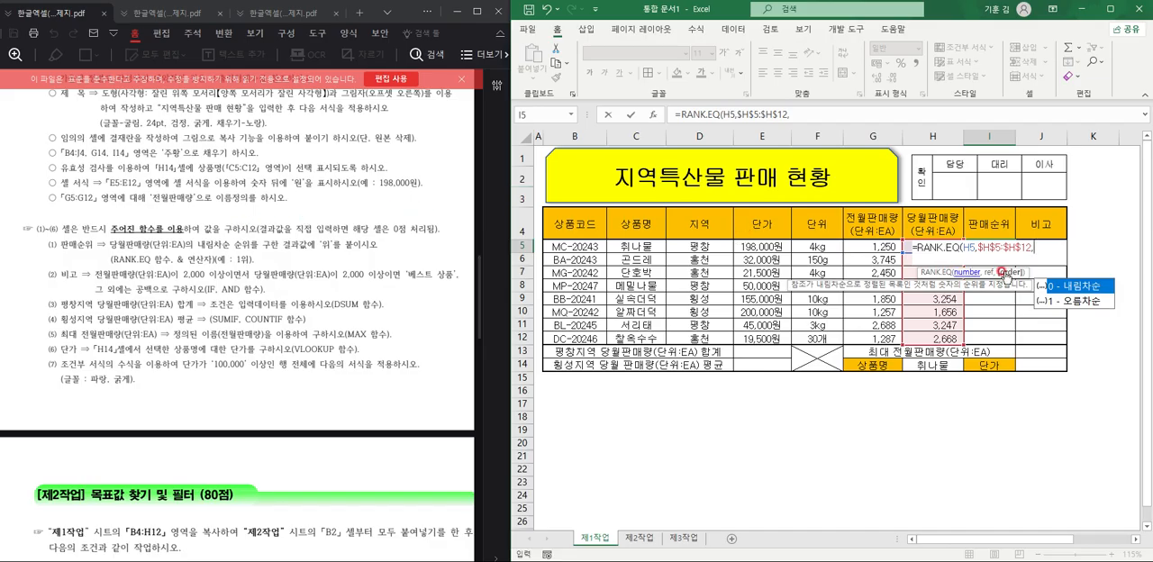
type("0)")
key("Return")
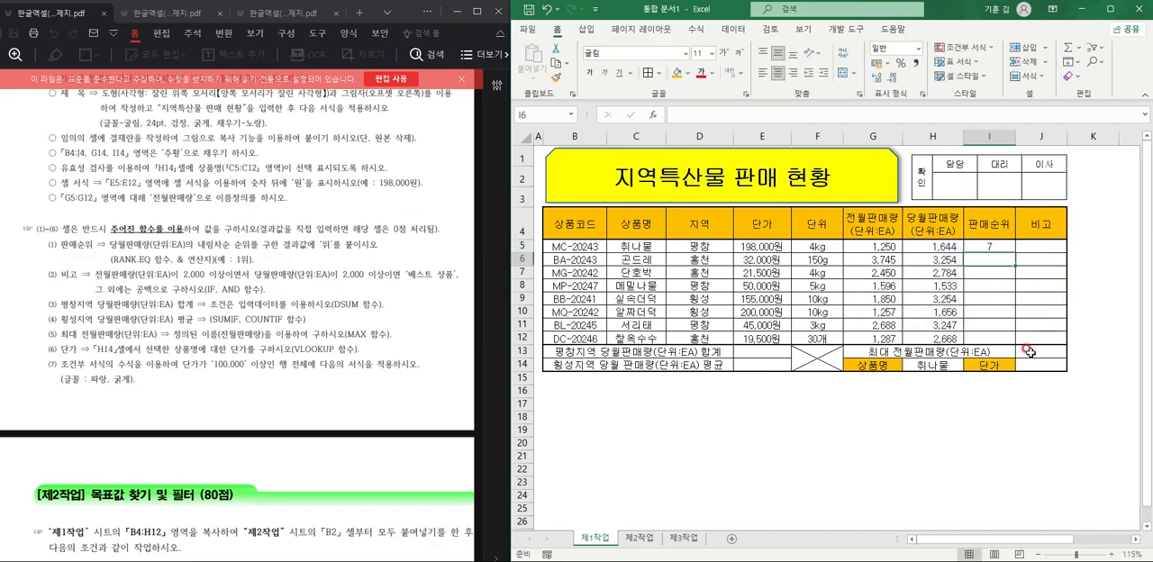
Fill the RANK.EQ formula from I5 down to I12 and check the copied references in I7.
left_click(981, 247)
left_click_drag(1015, 252, 1015, 286)
left_click_drag(1009, 341, 1010, 343)
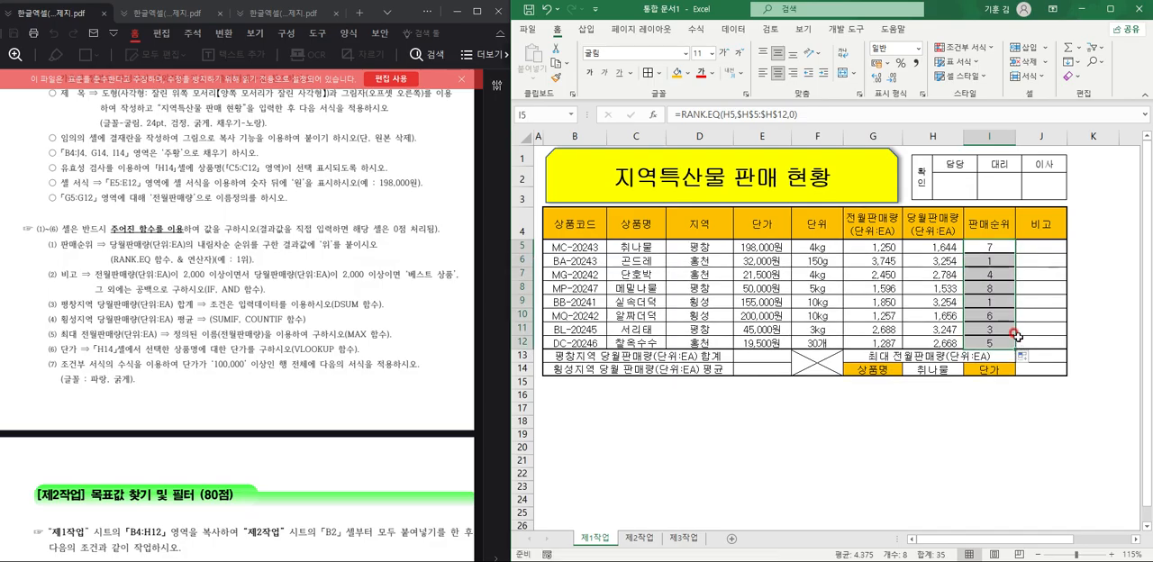
double_click(1003, 275)
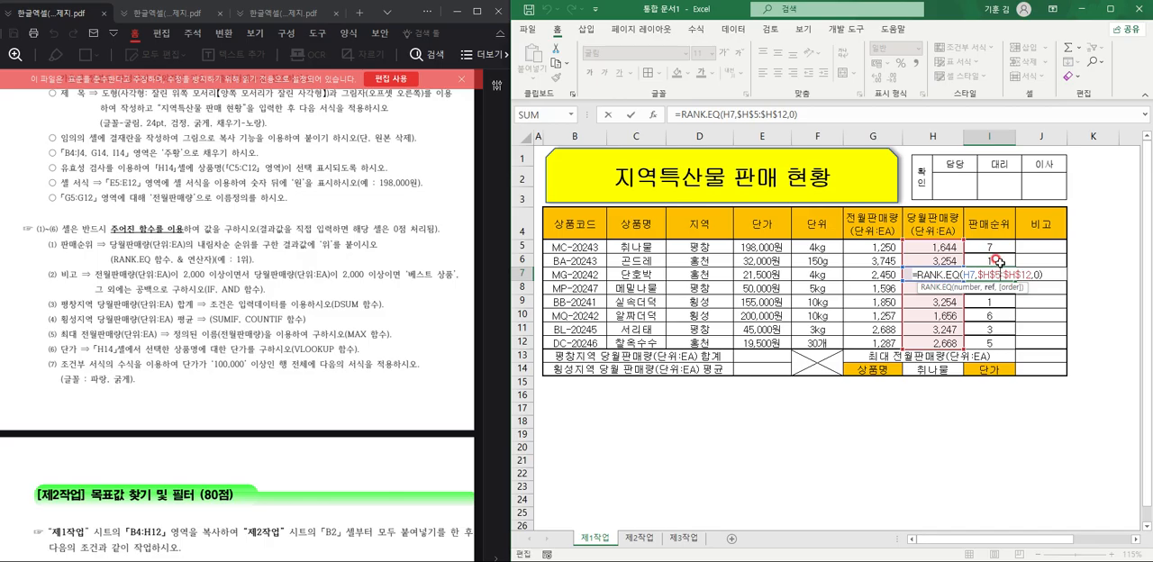
key("Escape")
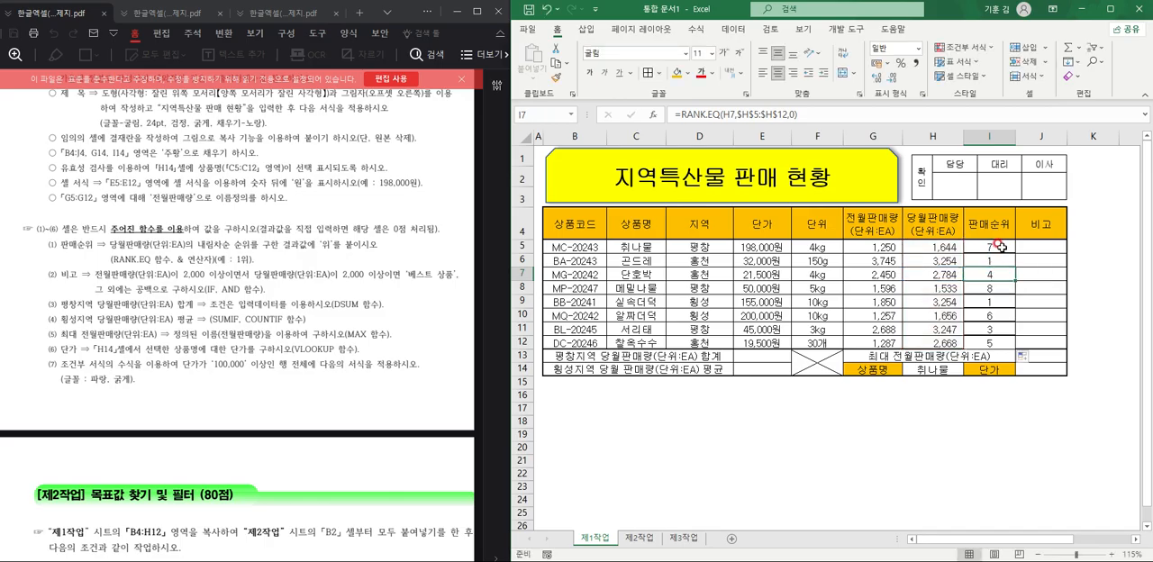
Append &"위" to the RANK.EQ formula in I5 so the rank carries the suffix.
double_click(995, 246)
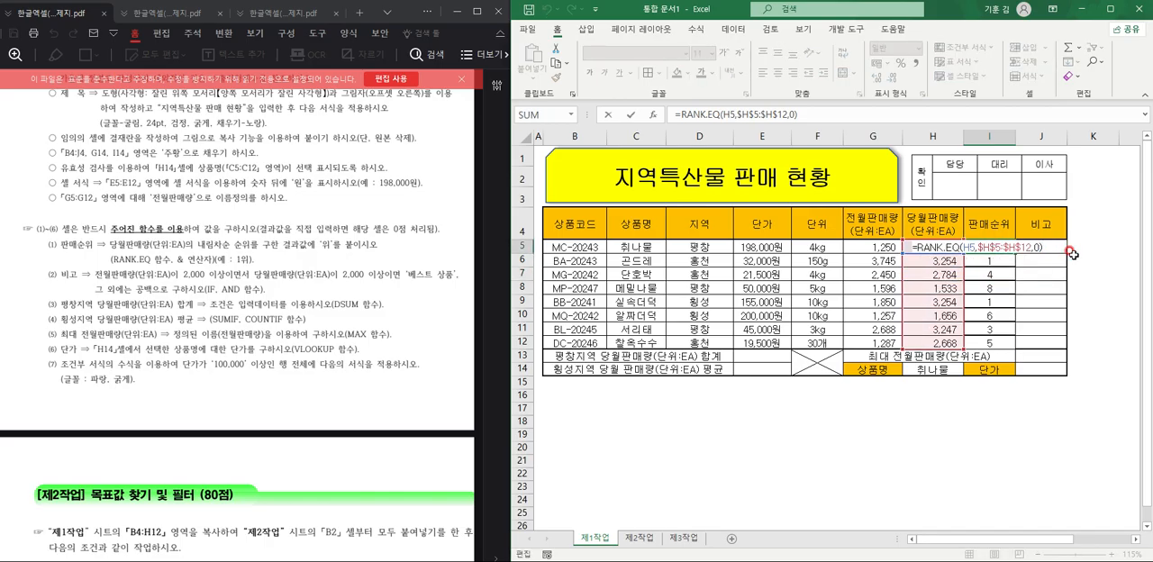
type("&")
type("\"dnl")
key("BackSpace")
key("BackSpace")
key("BackSpace")
type("위")
key("Return")
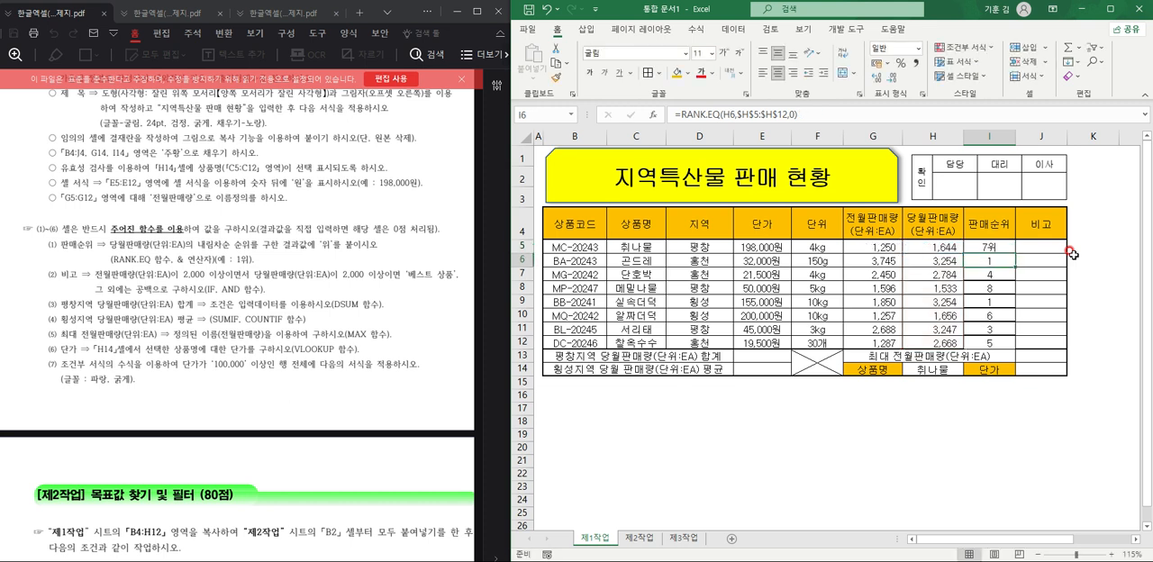
Copy the suffixed ranking formula from I5 down through I12 and review the formula in I5.
left_click(1009, 252)
left_click_drag(1014, 253, 1014, 349)
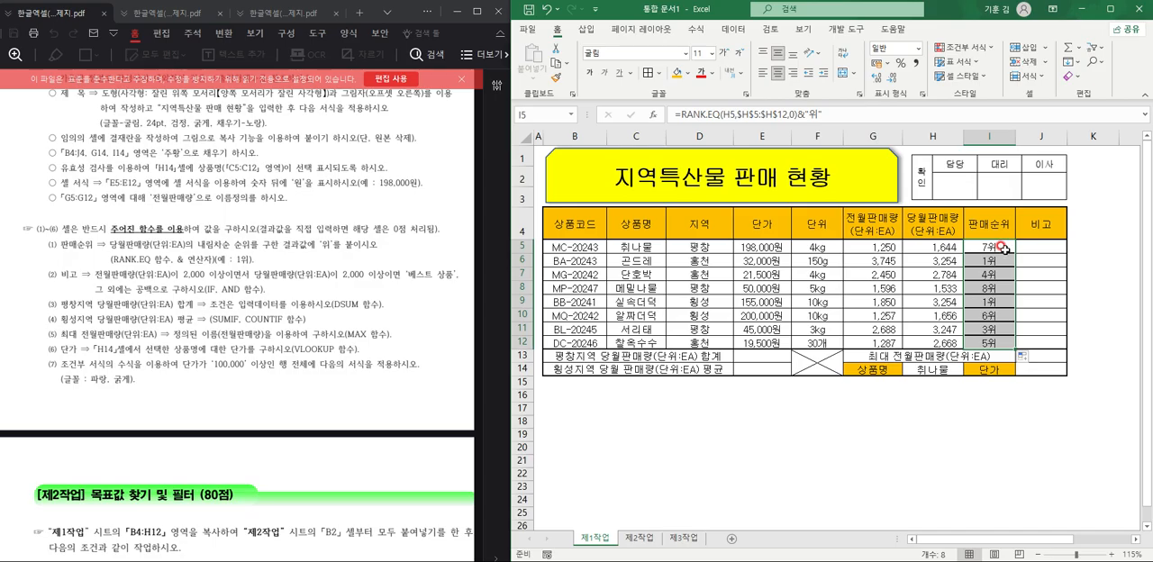
left_click(1010, 250)
left_click_drag(1011, 252, 1010, 345)
double_click(994, 252)
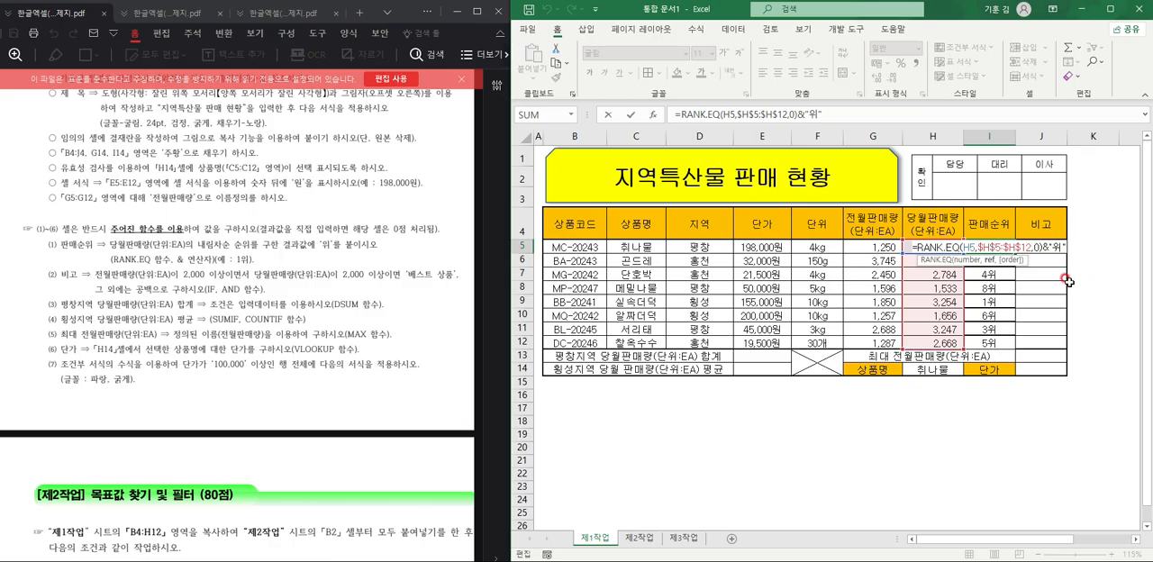
key("Escape")
Enter the condition =G5>=2000 in J5, the first 비고 cell, and fill it down to J12.
left_click(1052, 249)
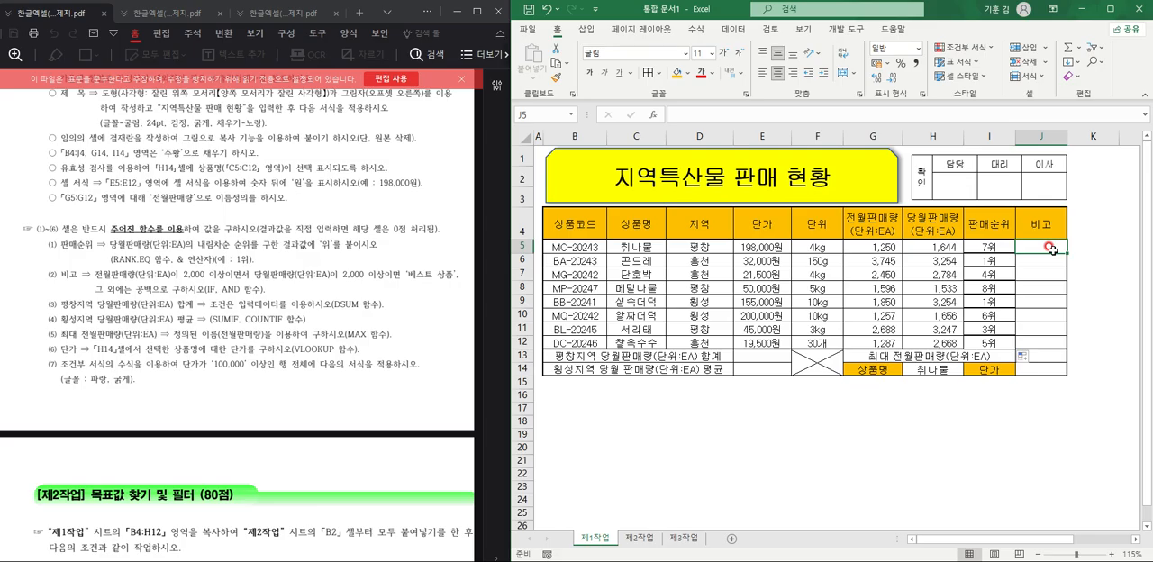
type("=")
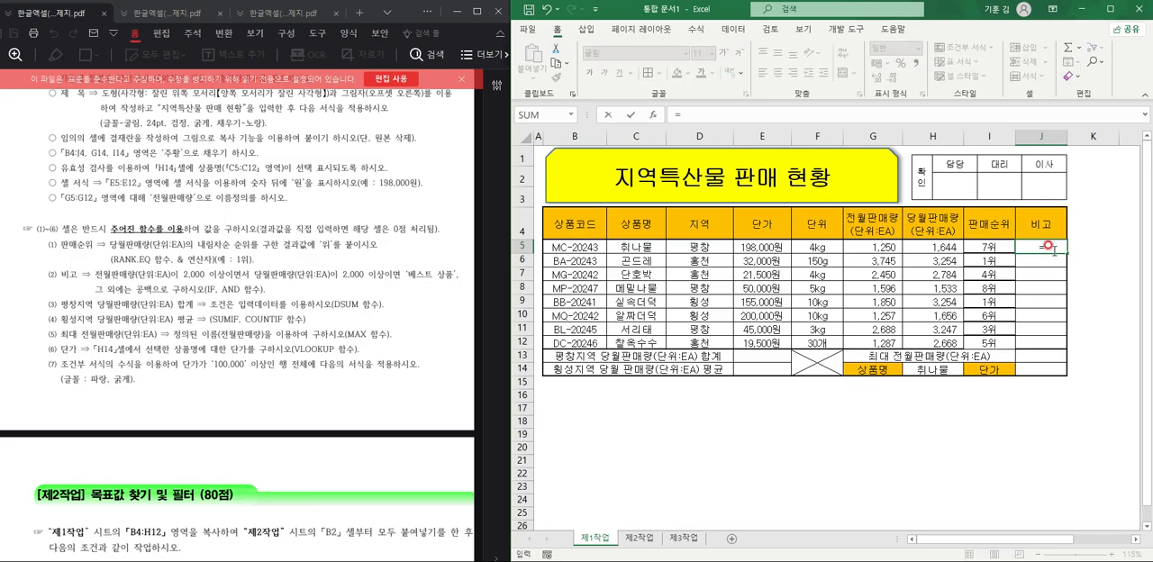
left_click(880, 247)
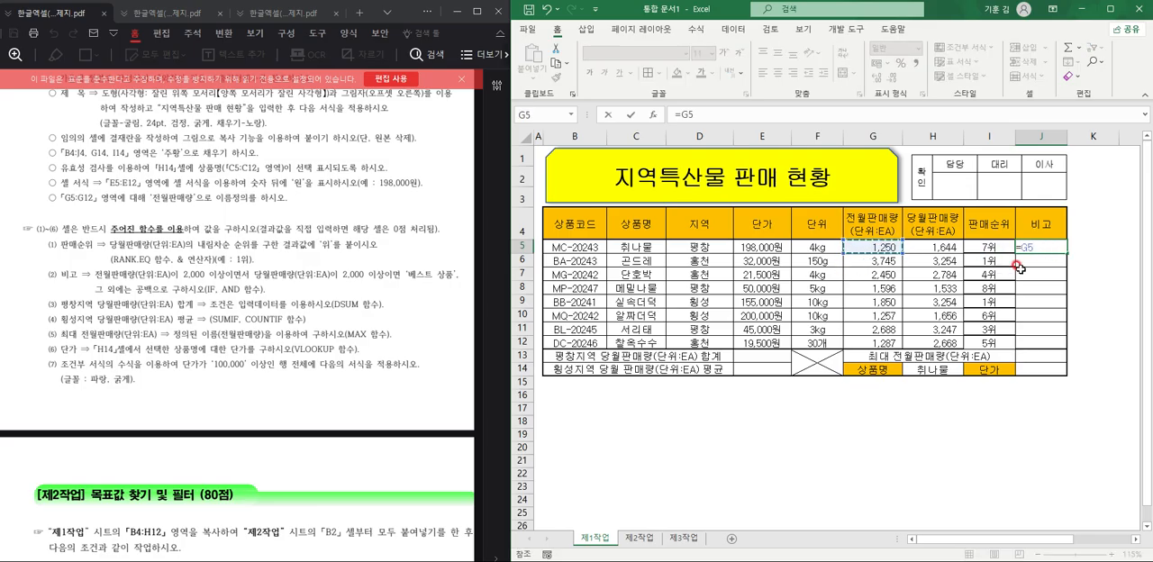
type(">=2000")
key("Return")
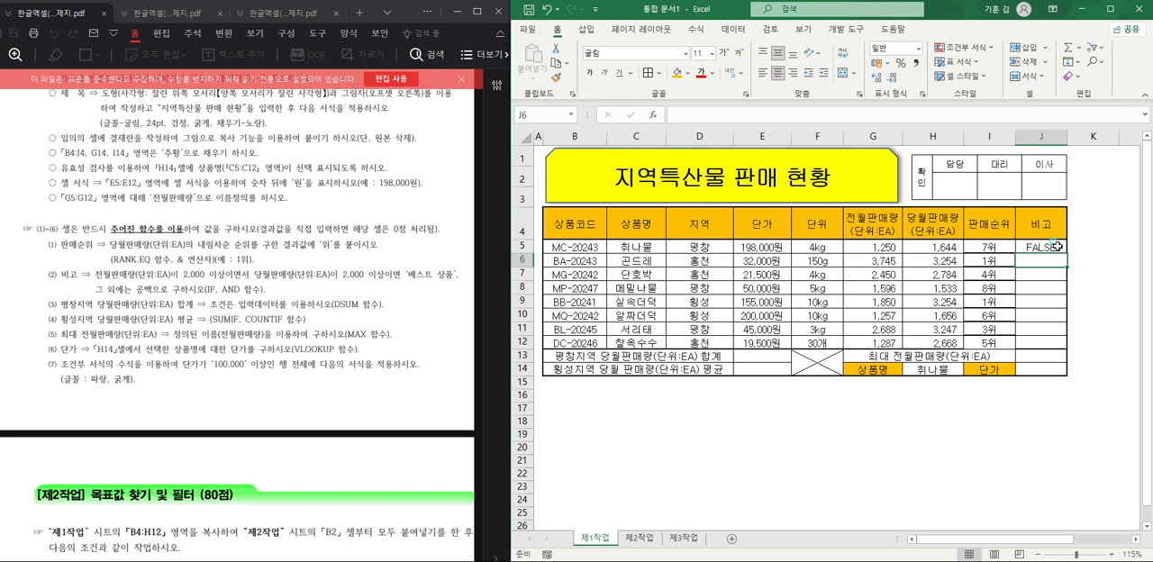
left_click(1052, 246)
left_click_drag(1065, 253, 1063, 355)
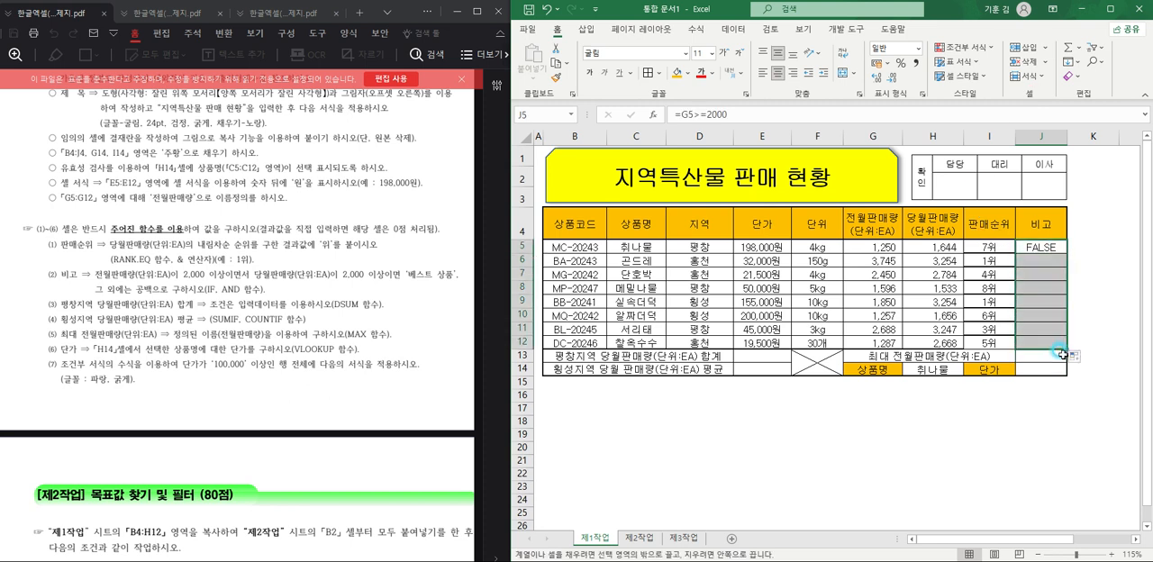
Extend the J5 condition to =AND(G5>=2000,H5>=2000) and fill it down the 비고 column to J12.
double_click(1049, 246)
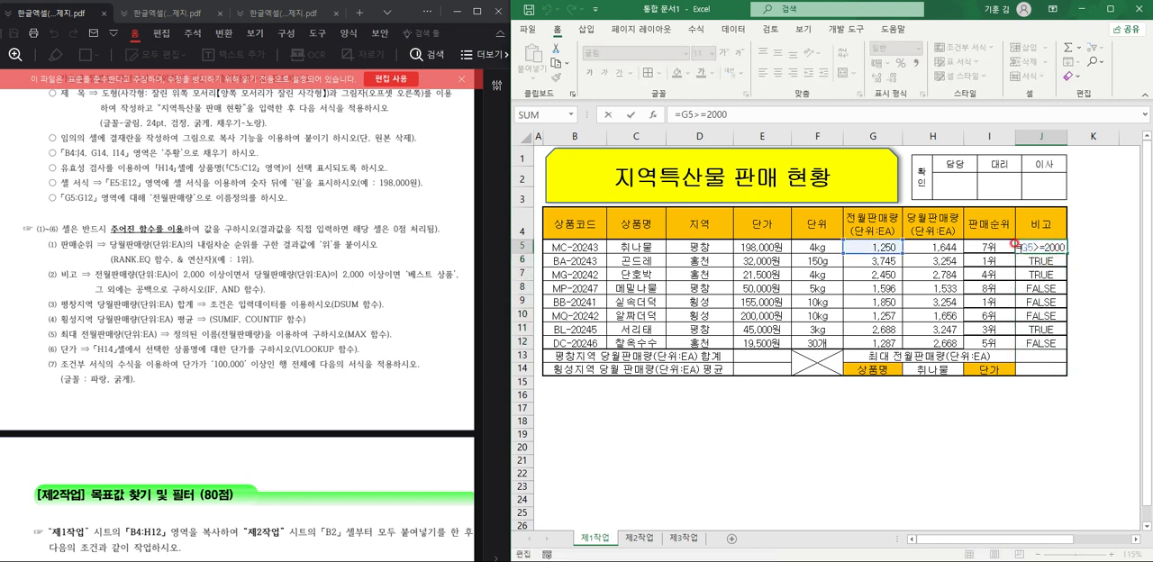
type("ㅑ")
key("BackSpace")
type("an")
key("Tab")
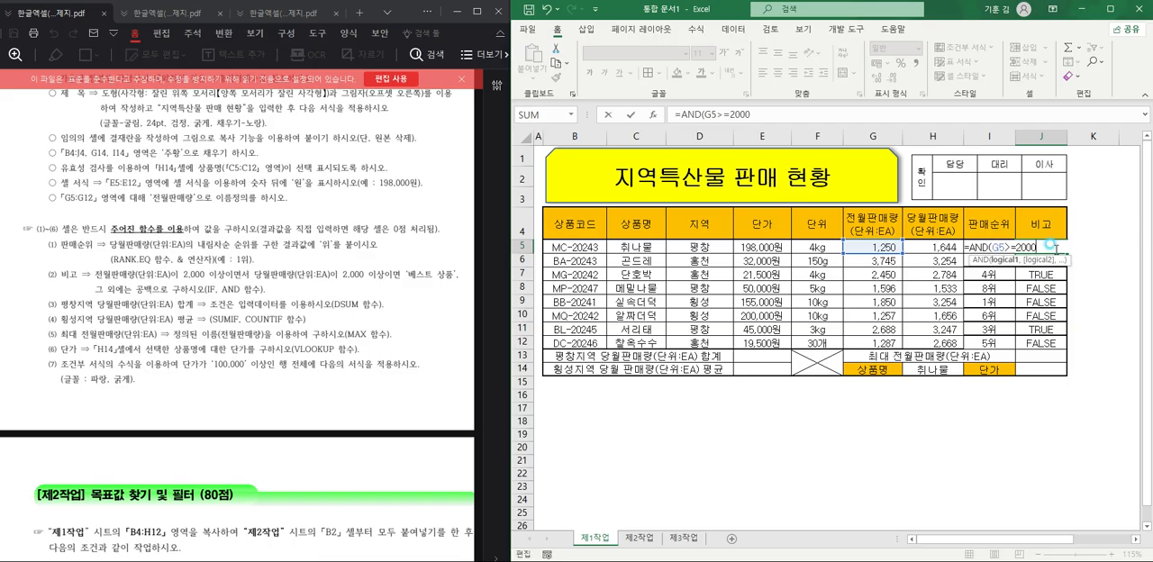
type(",")
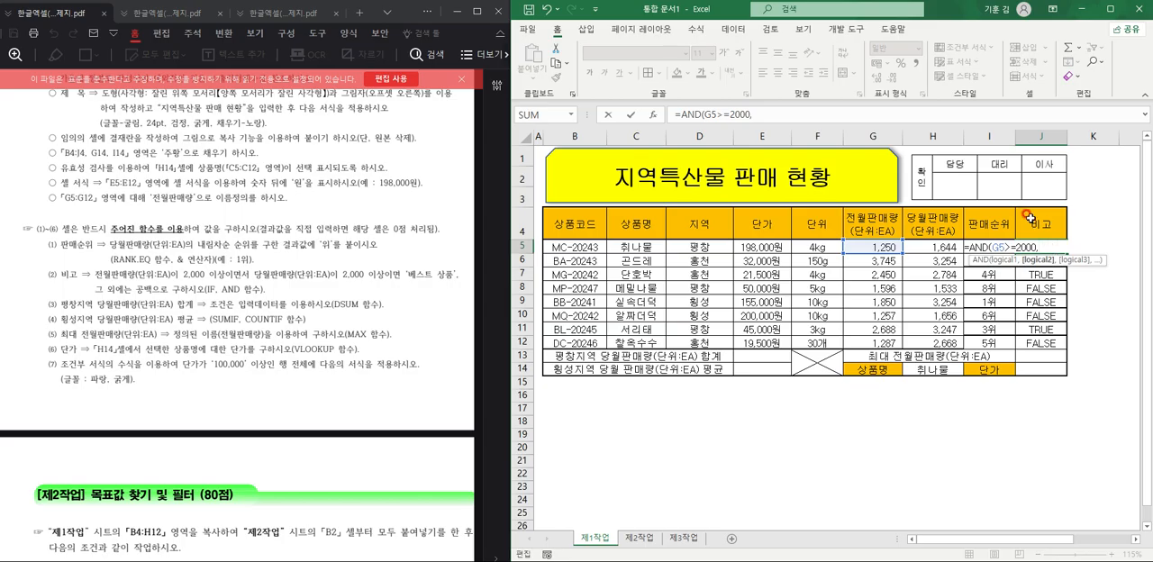
left_click(951, 243)
type(">=2000")
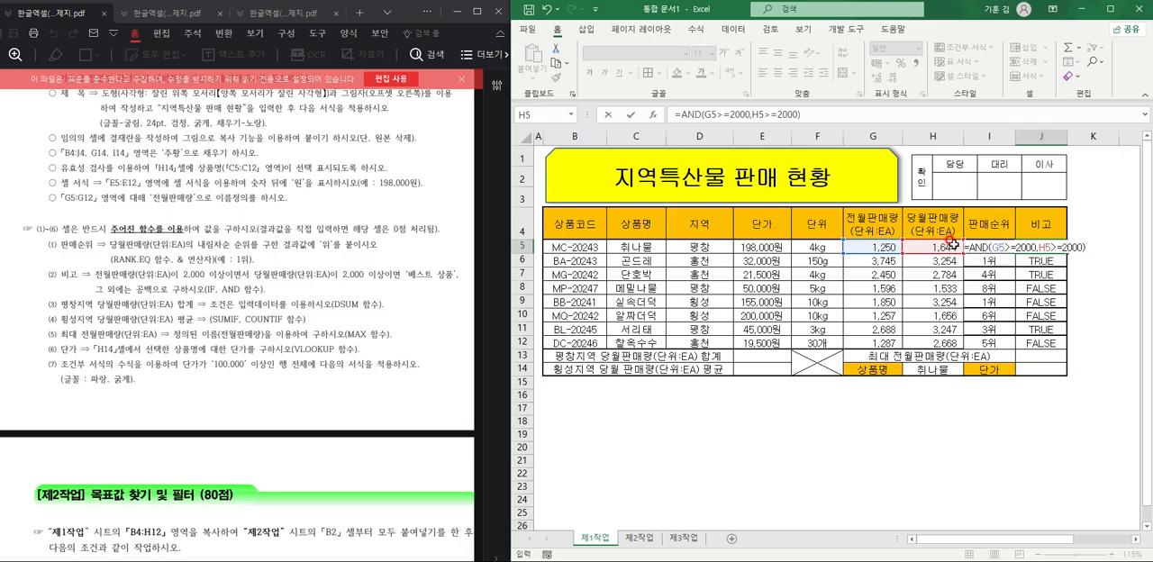
key("ctrl+Return")
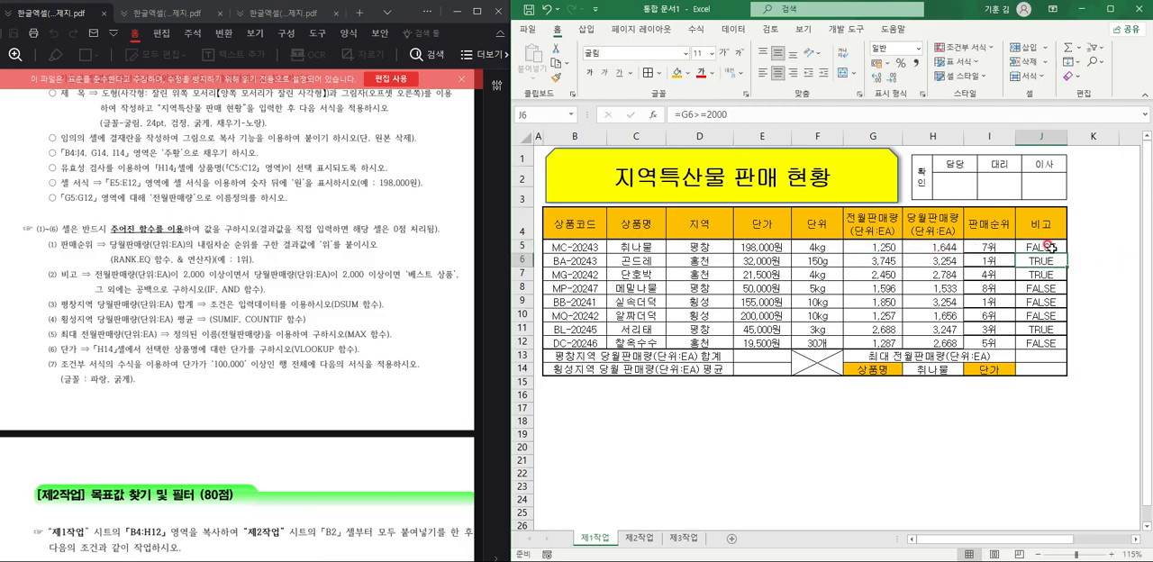
left_click_drag(1066, 255, 1063, 334)
left_click(1040, 246)
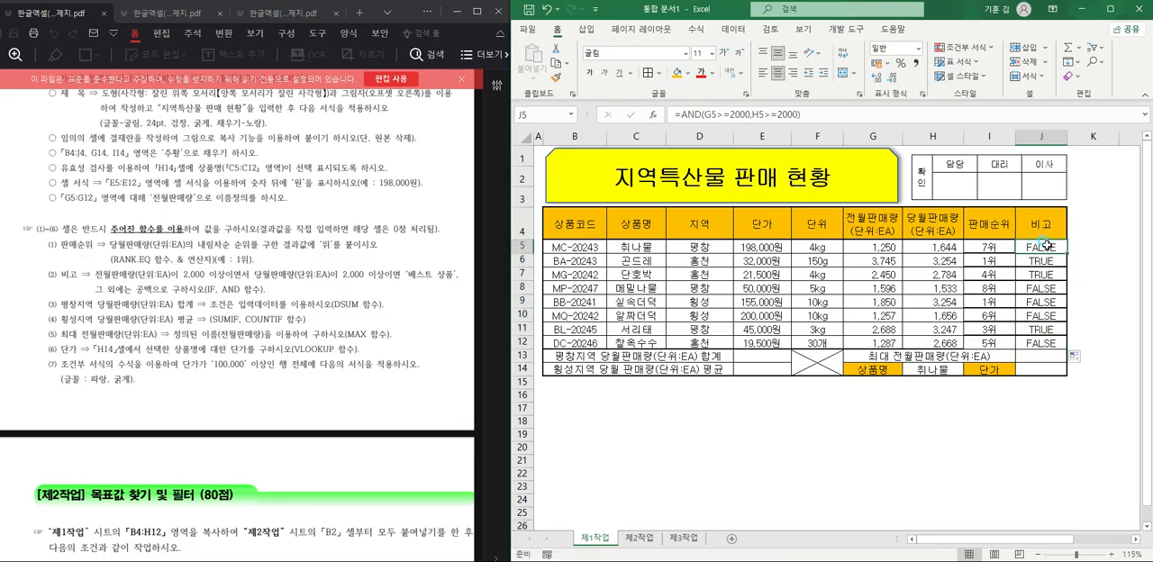
Wrap the J5 condition in an IF function as =IF(AND(G5>=2000,H5>=2000),"베스트상품","") and review its arguments.
double_click(1040, 247)
left_click(968, 247)
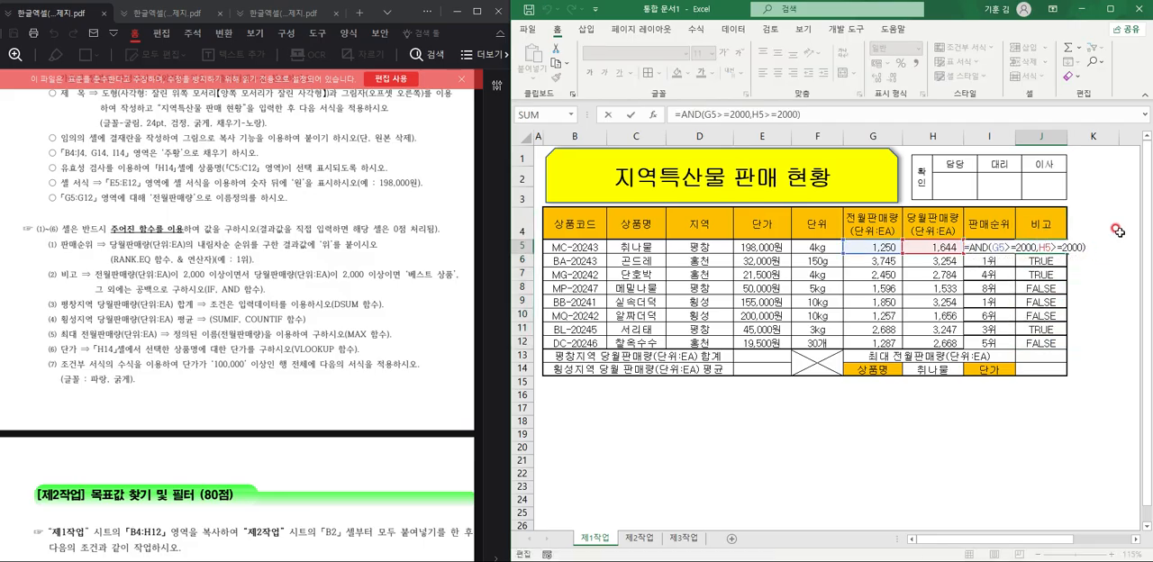
type("IF(")
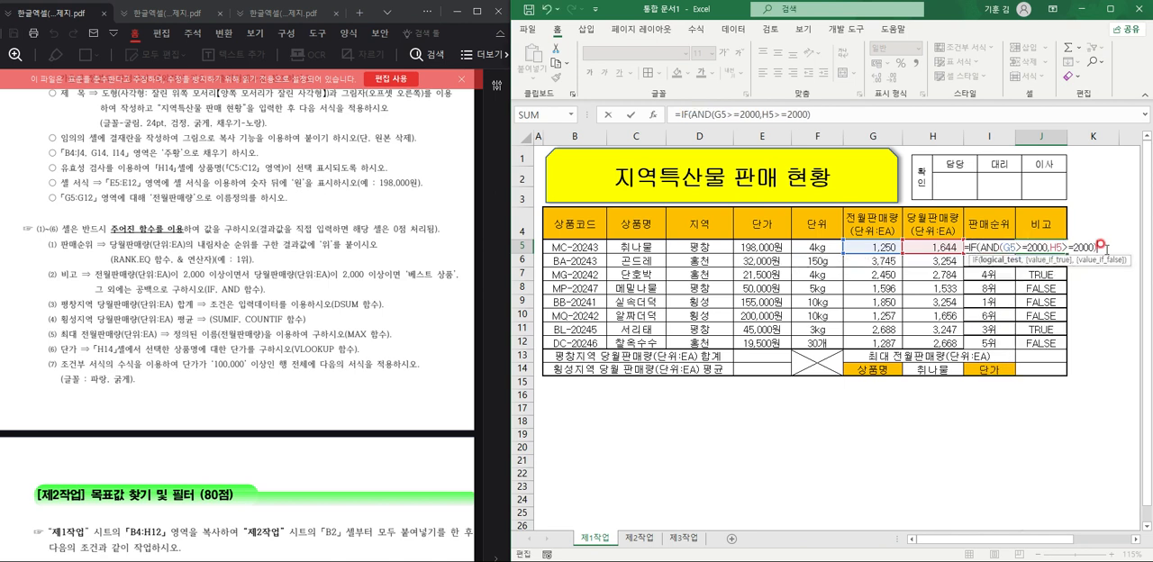
type(",")
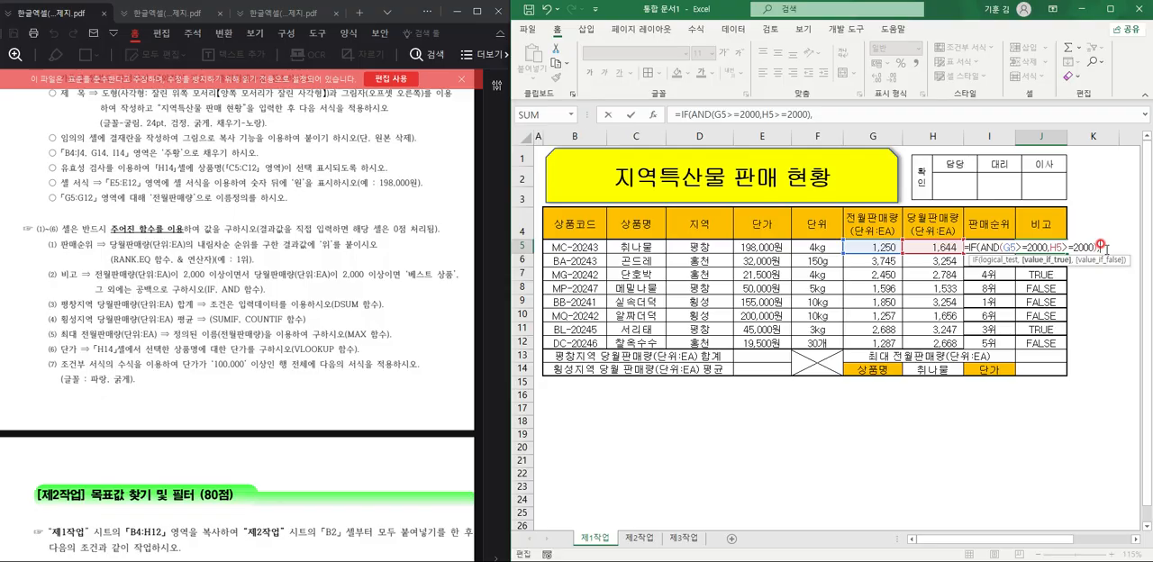
type("\"베스트상")
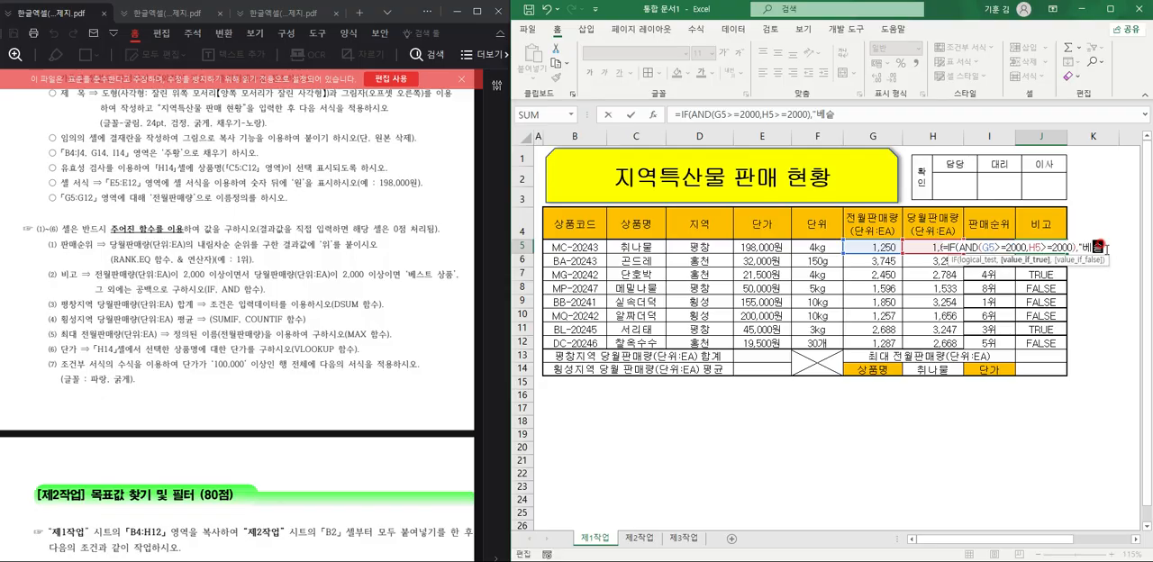
type("품\",")
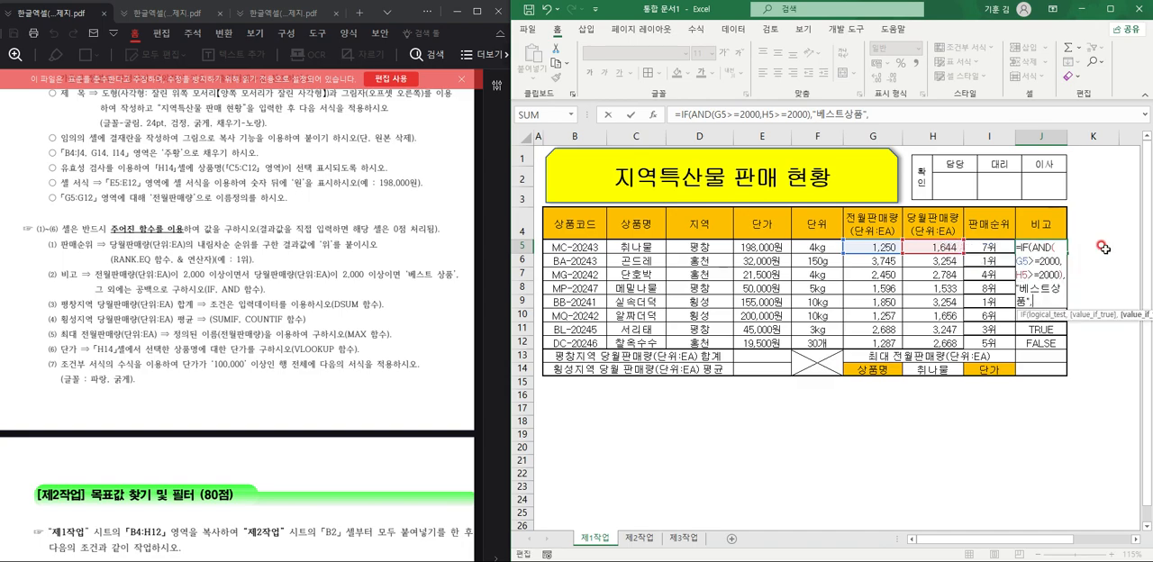
type("\"\")")
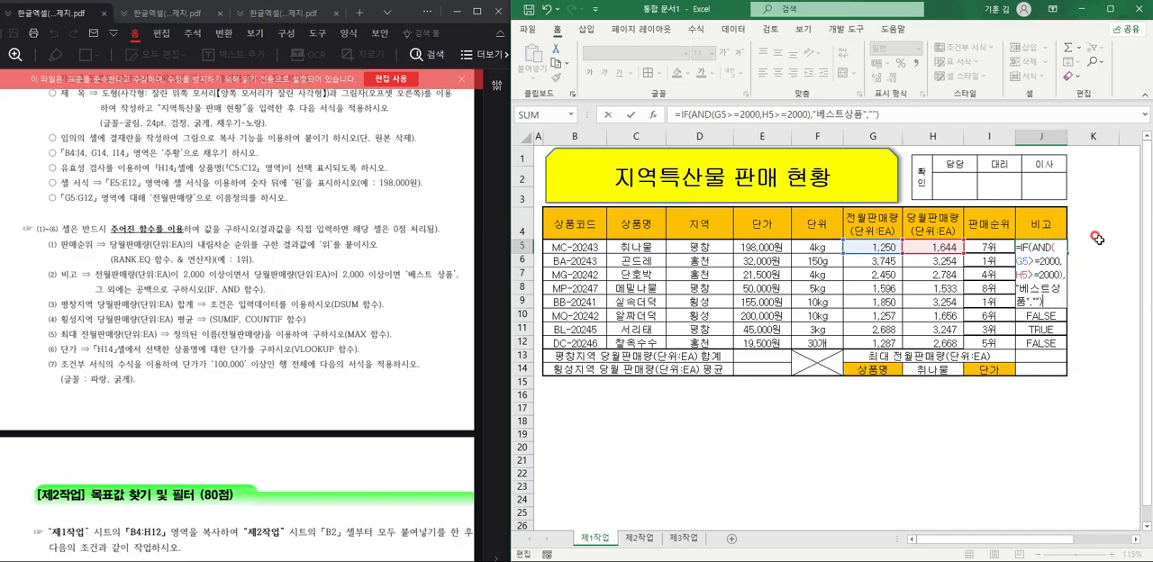
left_click(868, 115)
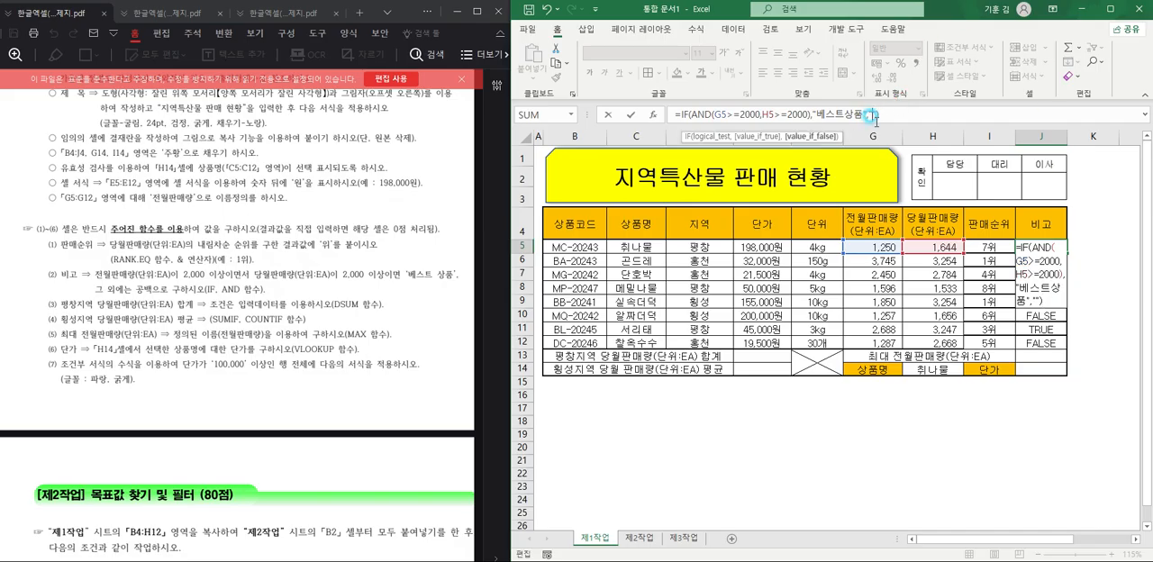
left_click(889, 114)
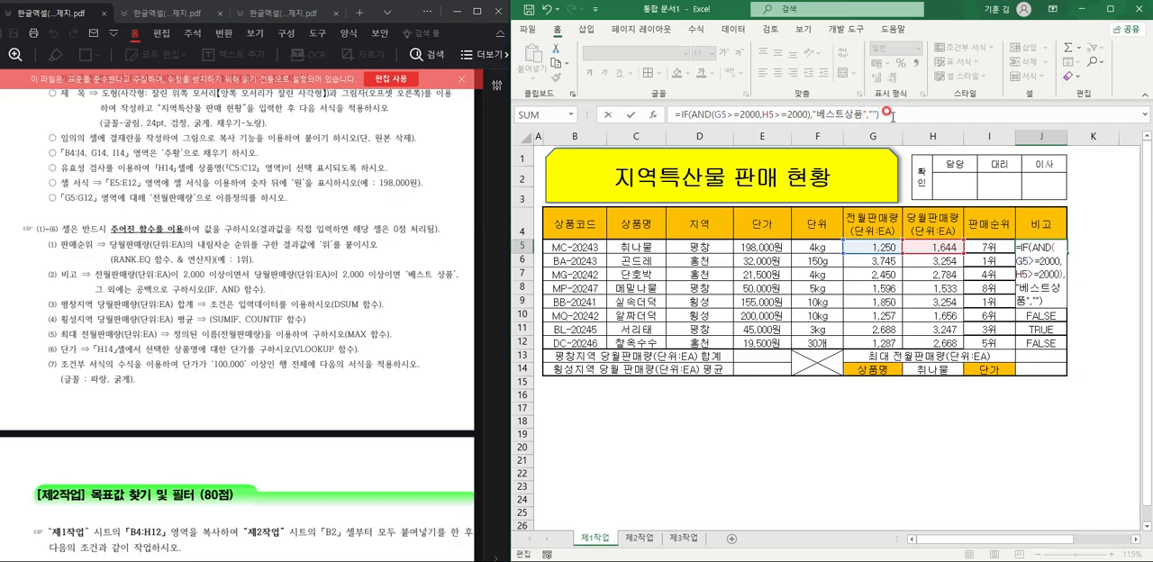
left_click_drag(691, 114, 809, 116)
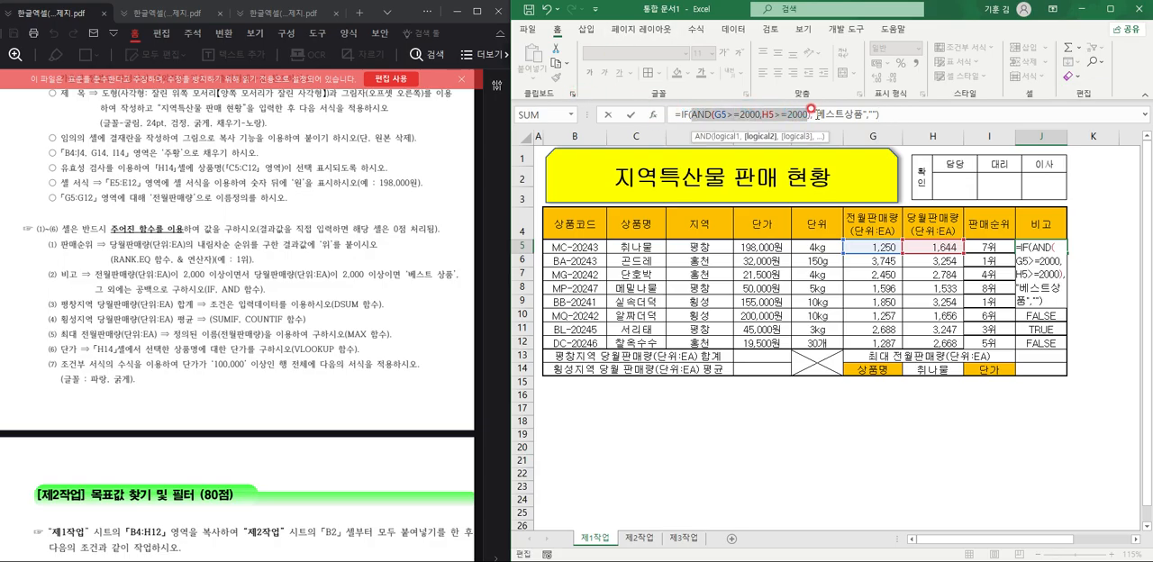
left_click(809, 114)
type(")")
left_click(756, 114)
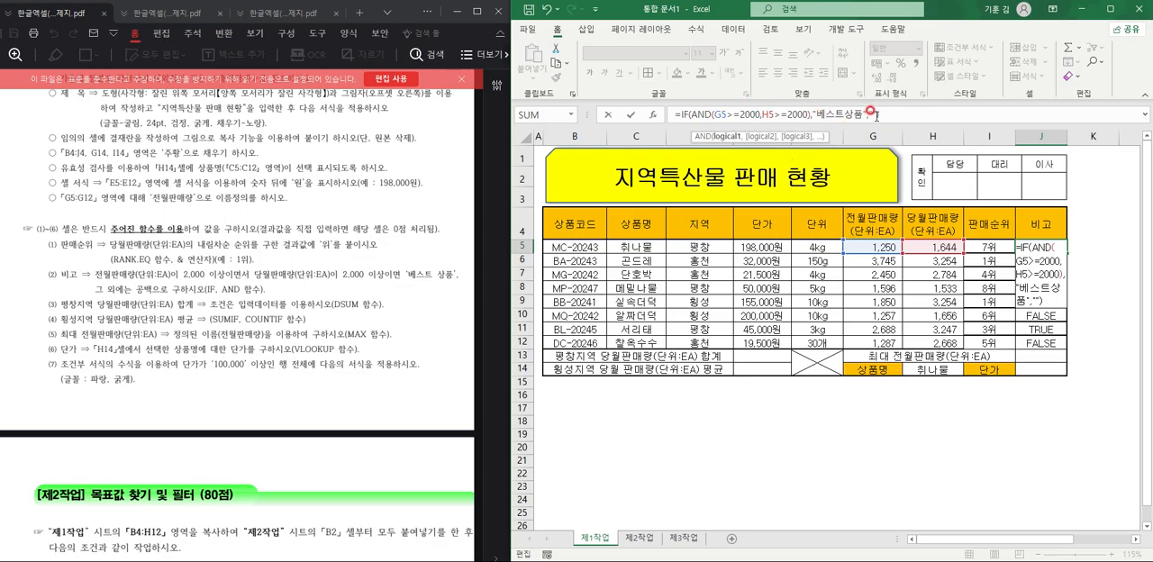
key("ctrl+Return")
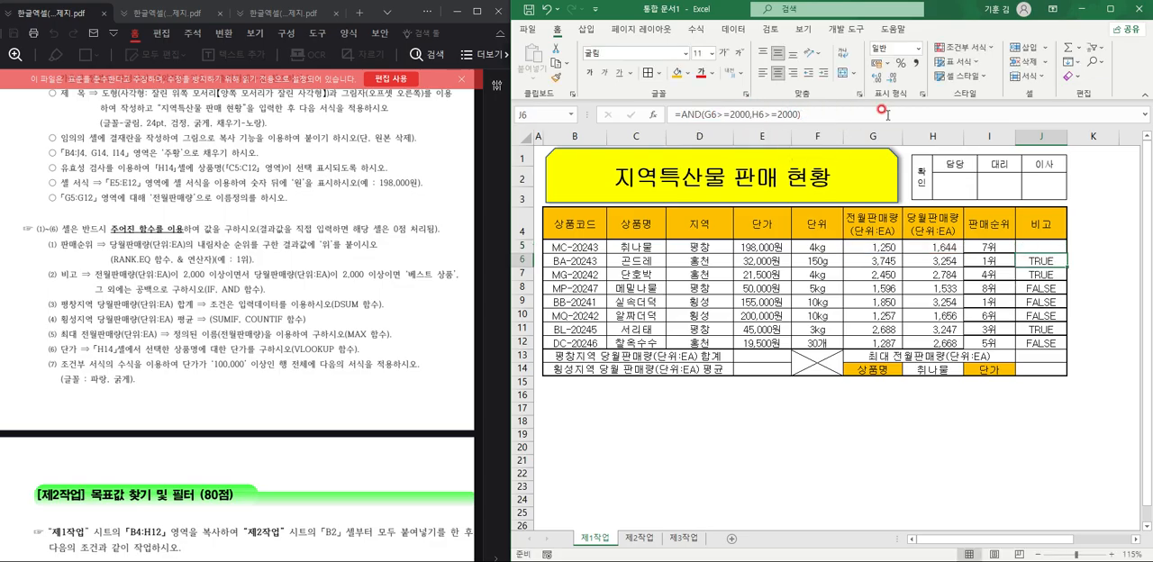
Fill the J5 IF formula down the 비고 column to J12 and auto-fit column J's width to its contents.
double_click(1064, 252)
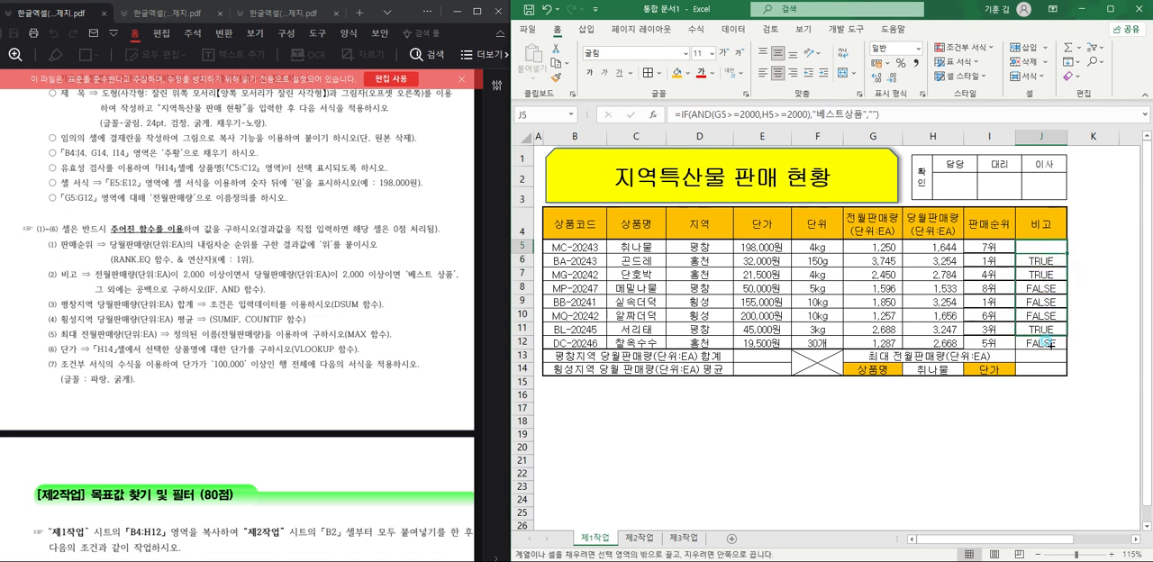
double_click(1067, 136)
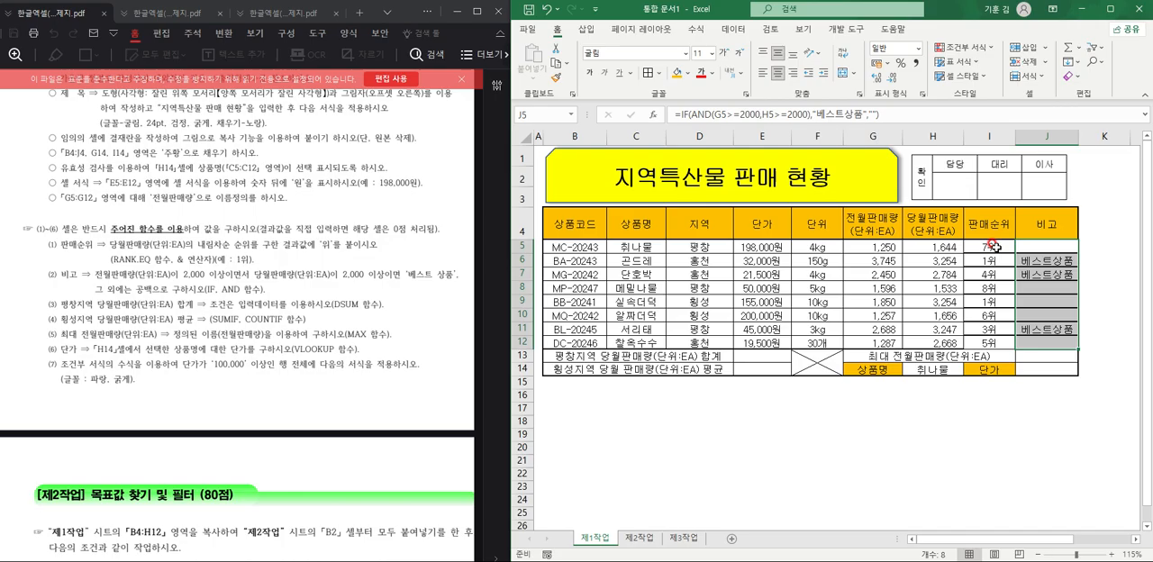
Enter =DSUM(B4:H12,H4,D4:D5) in E13 for the 평창지역 당월판매량 합계.
left_click(762, 356)
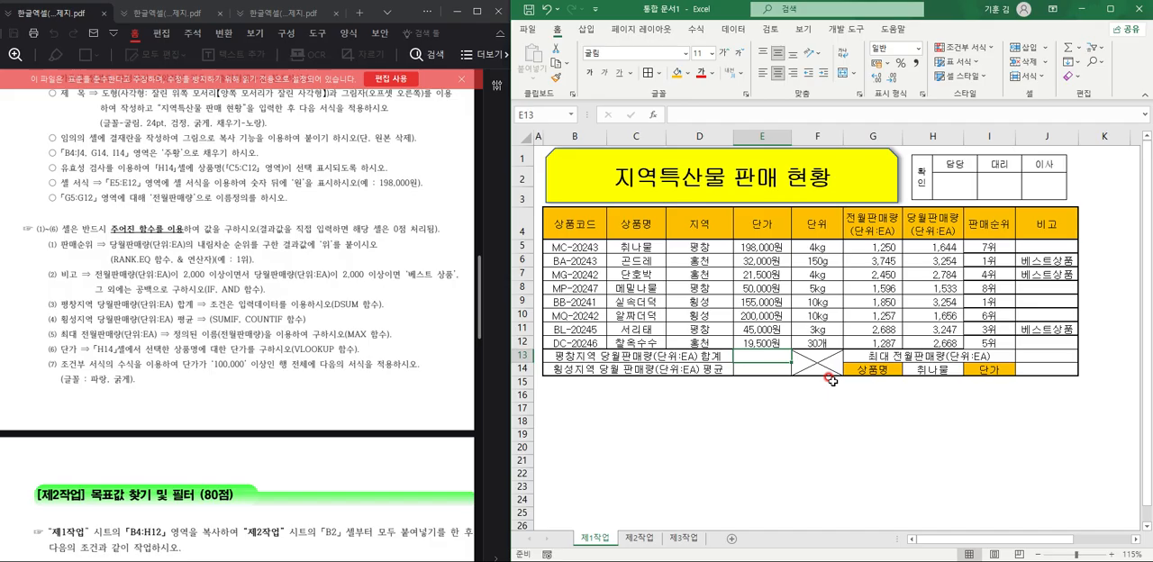
type("=")
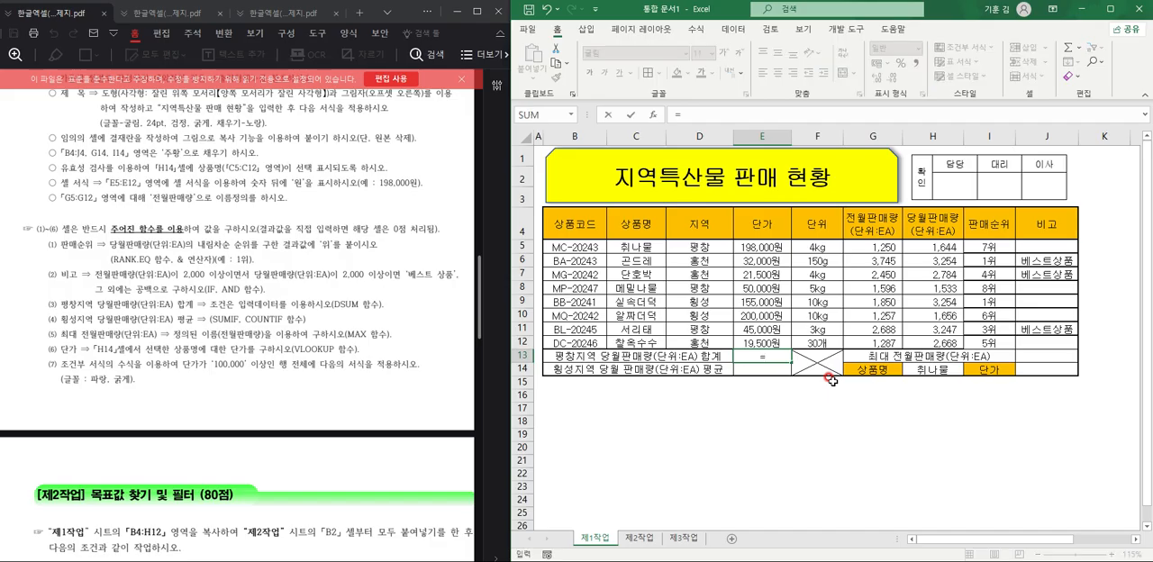
type("ㅇ")
type("SUM(")
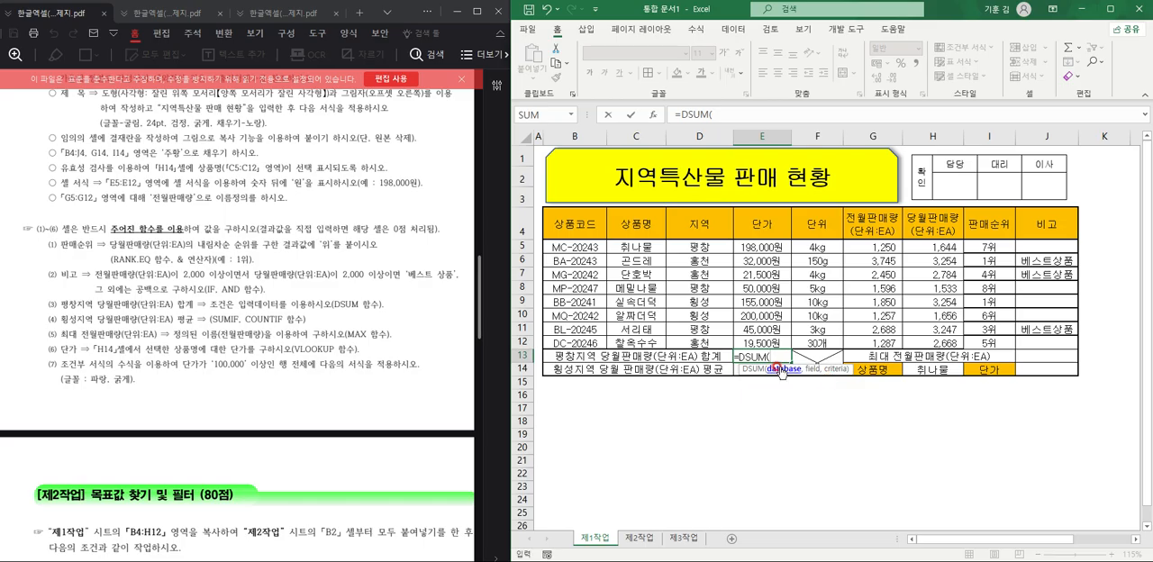
left_click_drag(578, 231, 937, 333)
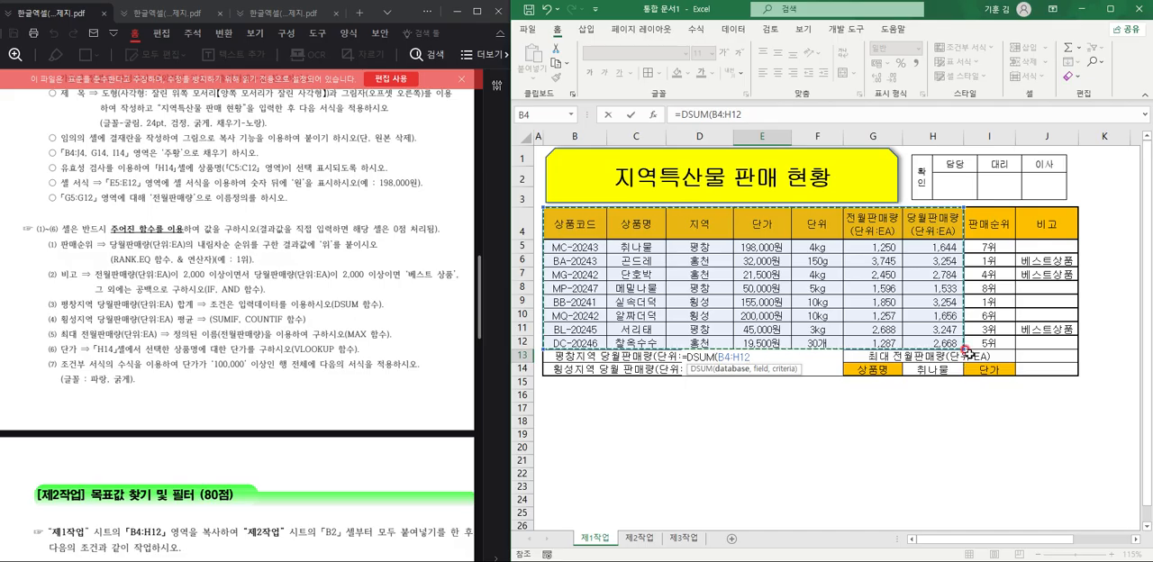
type(",")
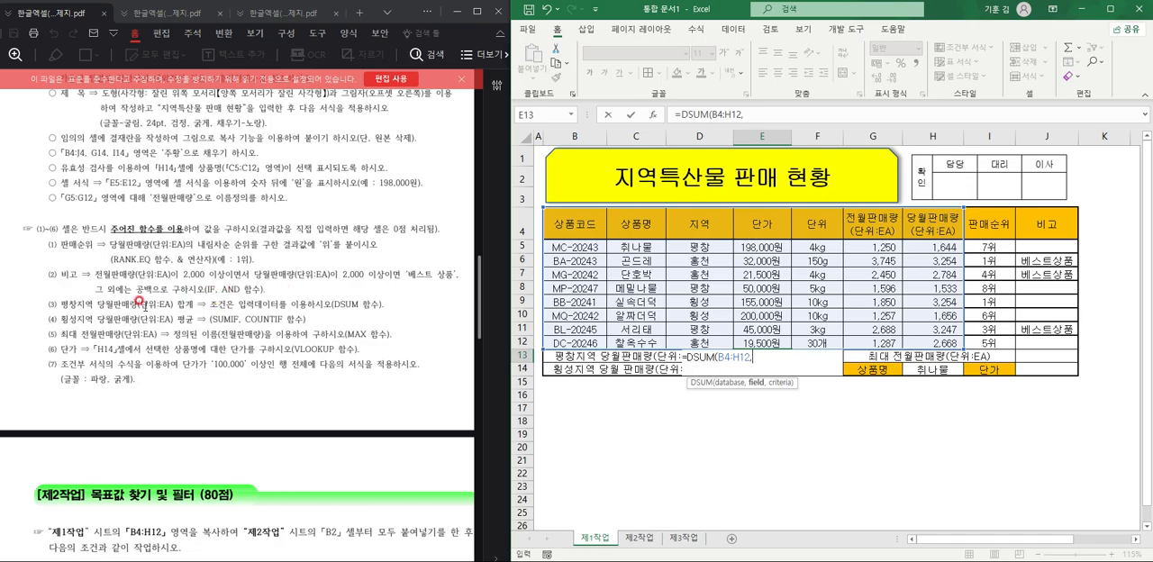
left_click(950, 223)
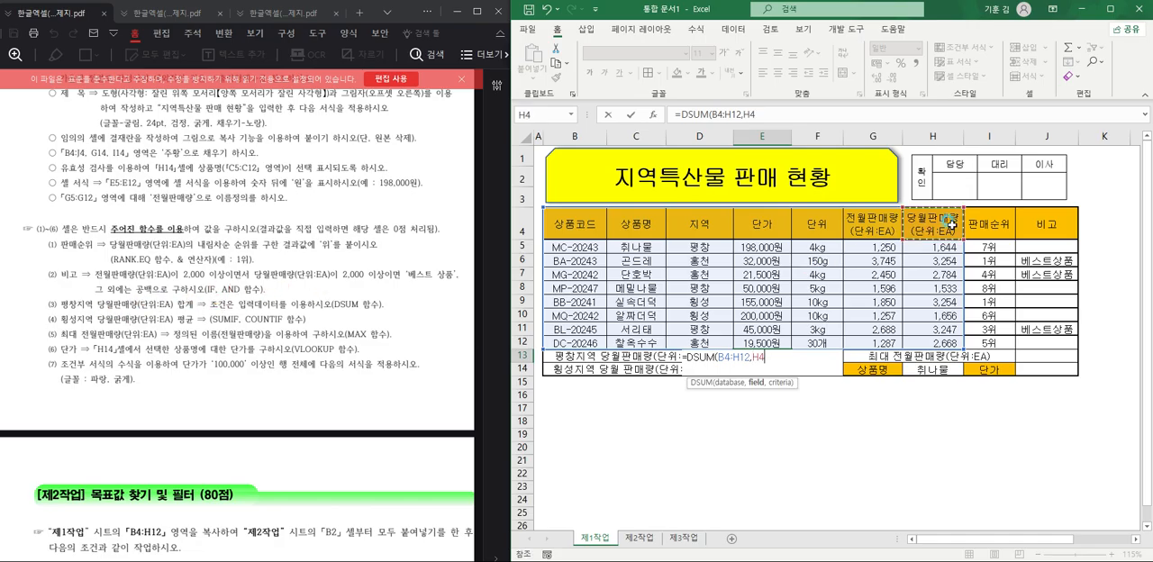
type(",")
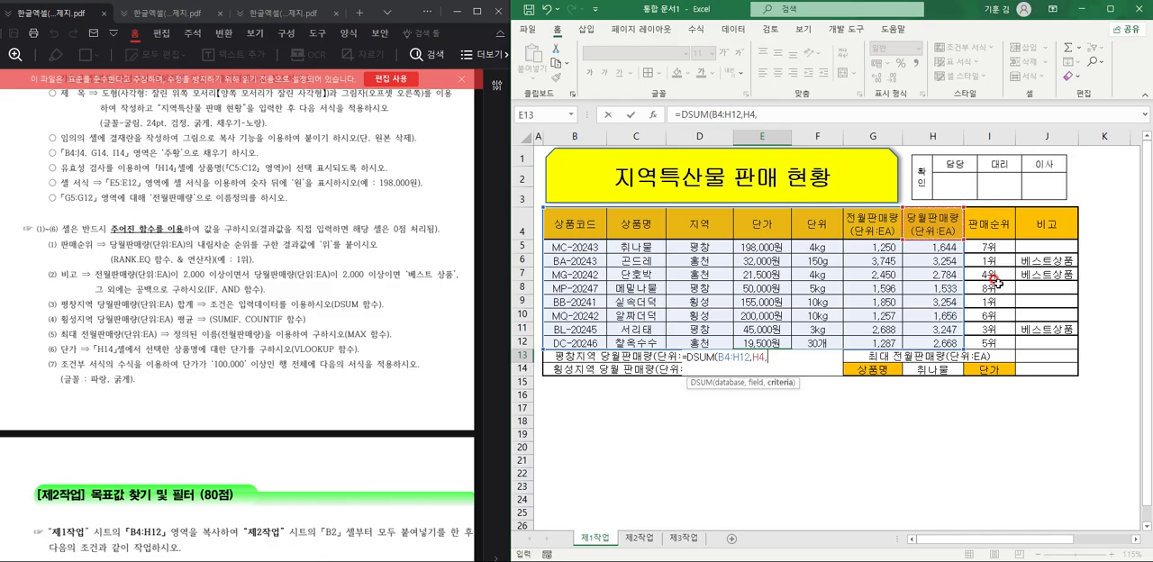
left_click_drag(700, 218, 702, 251)
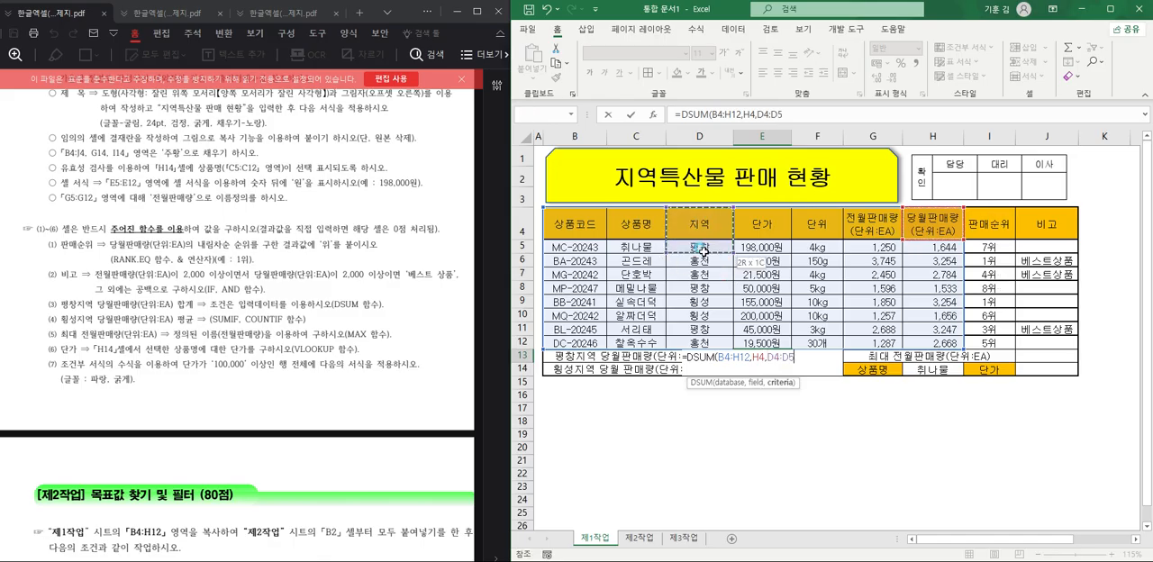
type(")")
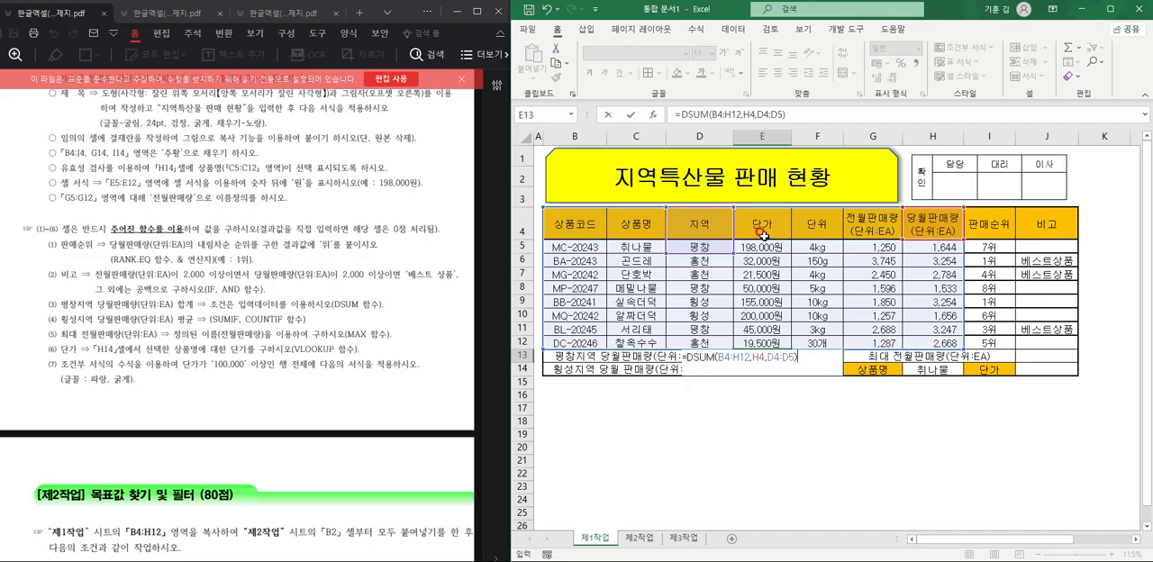
key("Return")
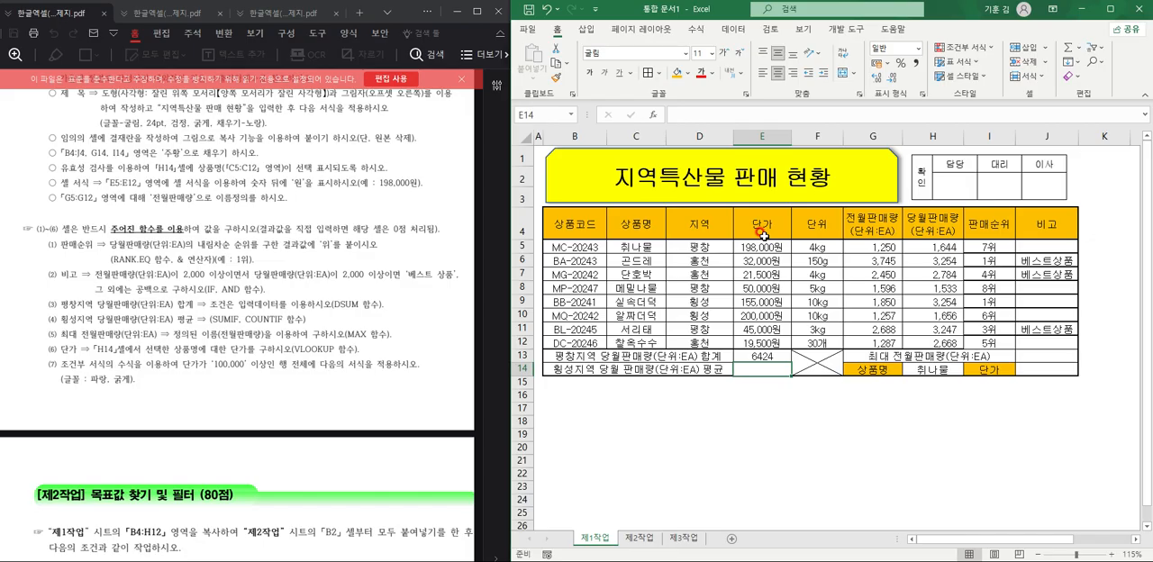
Review the database, field and criteria arguments of the DSUM formula in E13.
double_click(747, 357)
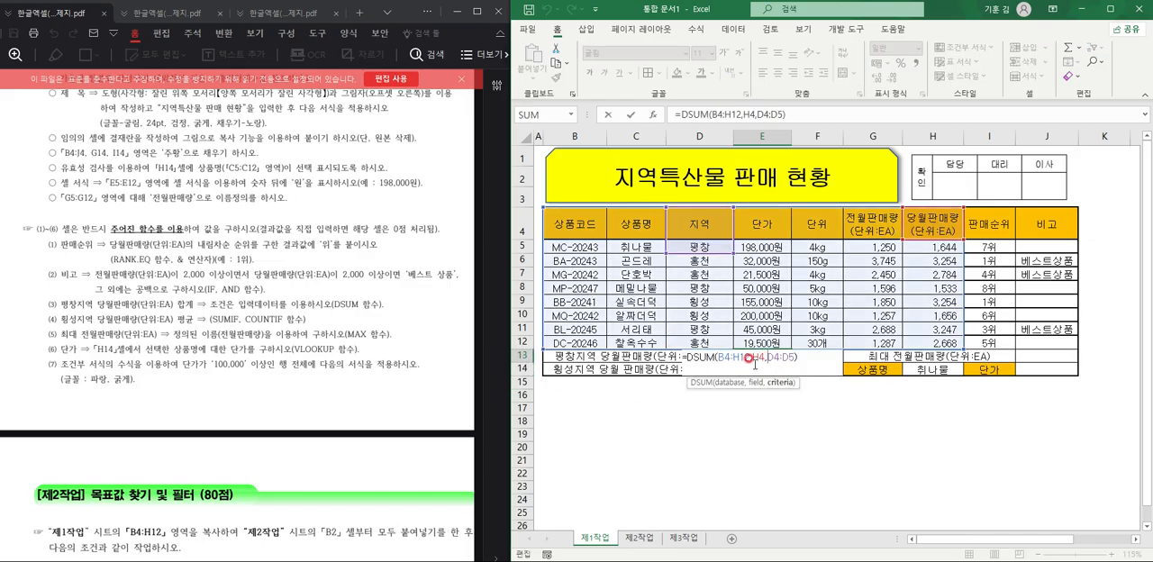
left_click_drag(717, 357, 786, 354)
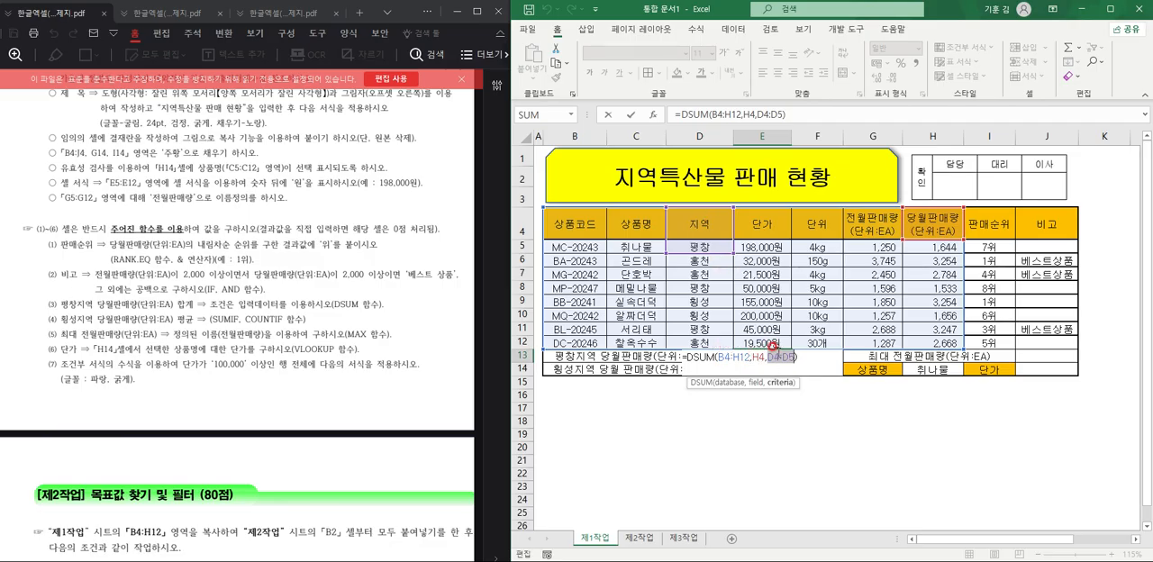
key("Return")
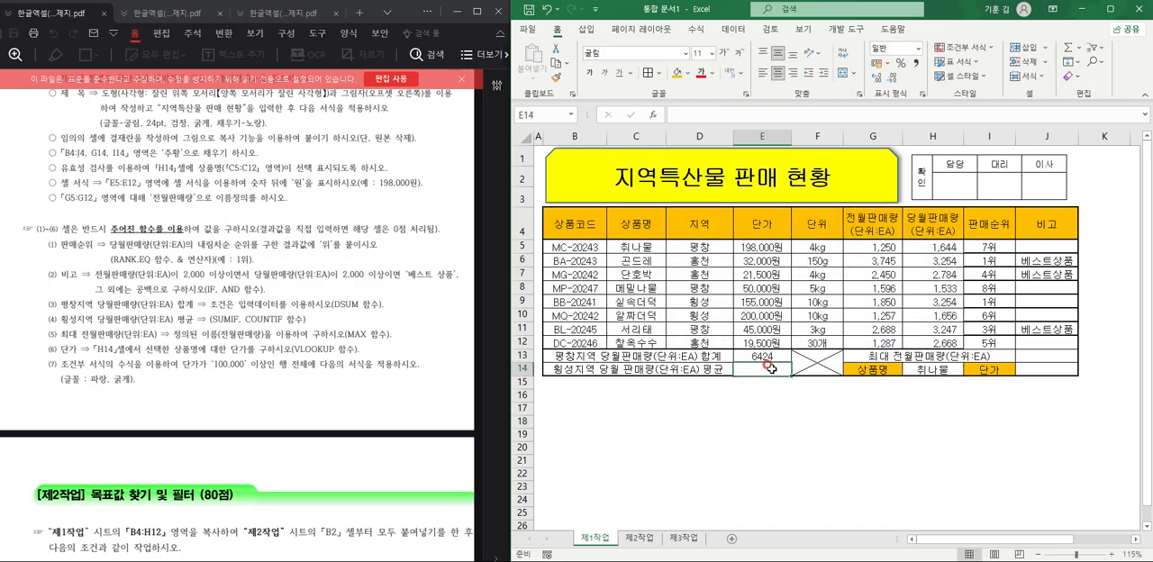
Enter =SUMIF(D5:D12,"횡성",H5:H12) in E14 to total the 횡성 region's 당월판매량.
type("=")
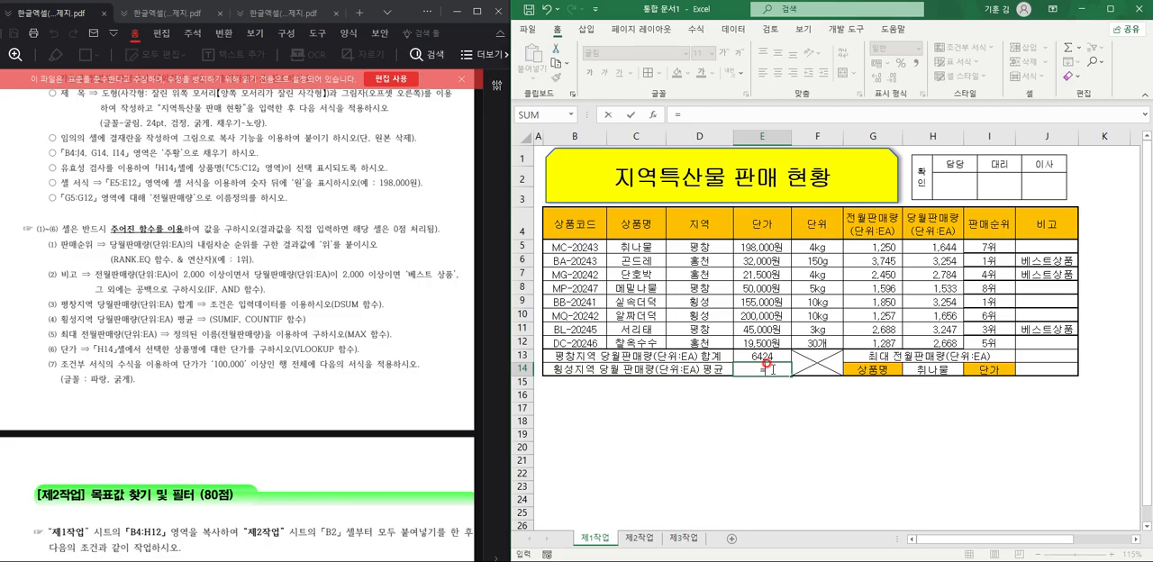
type("SUMIF(")
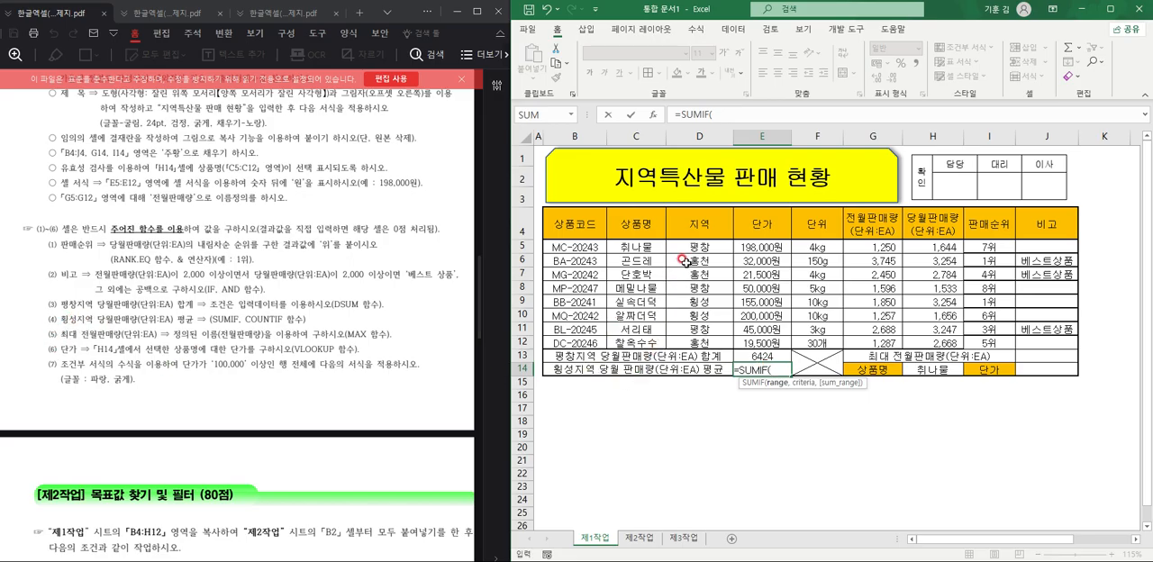
left_click_drag(698, 246, 702, 347)
type(",")
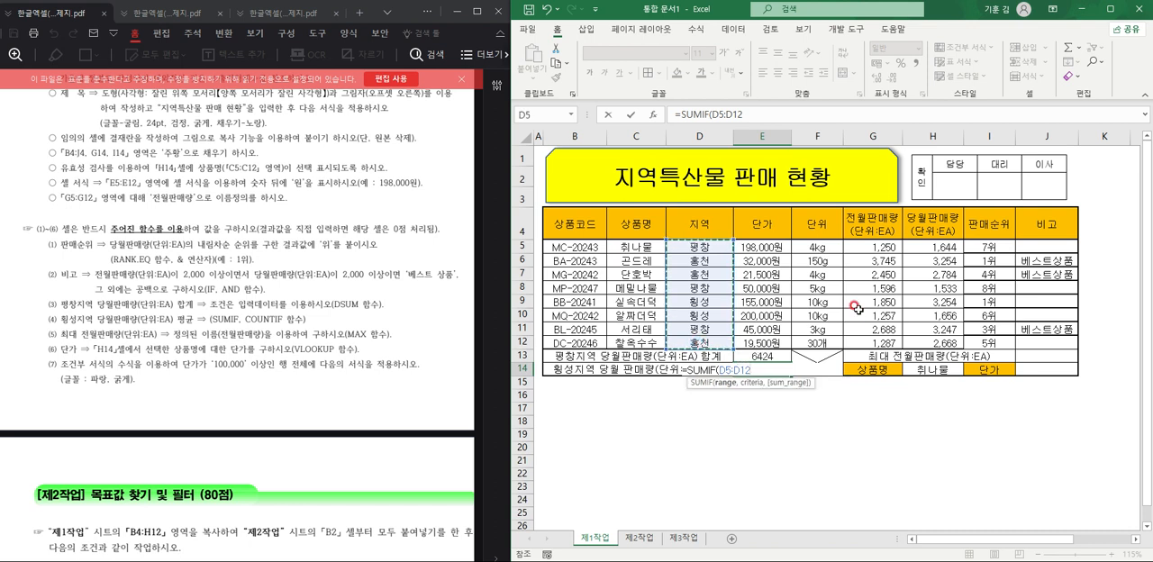
type("\"횡성\",")
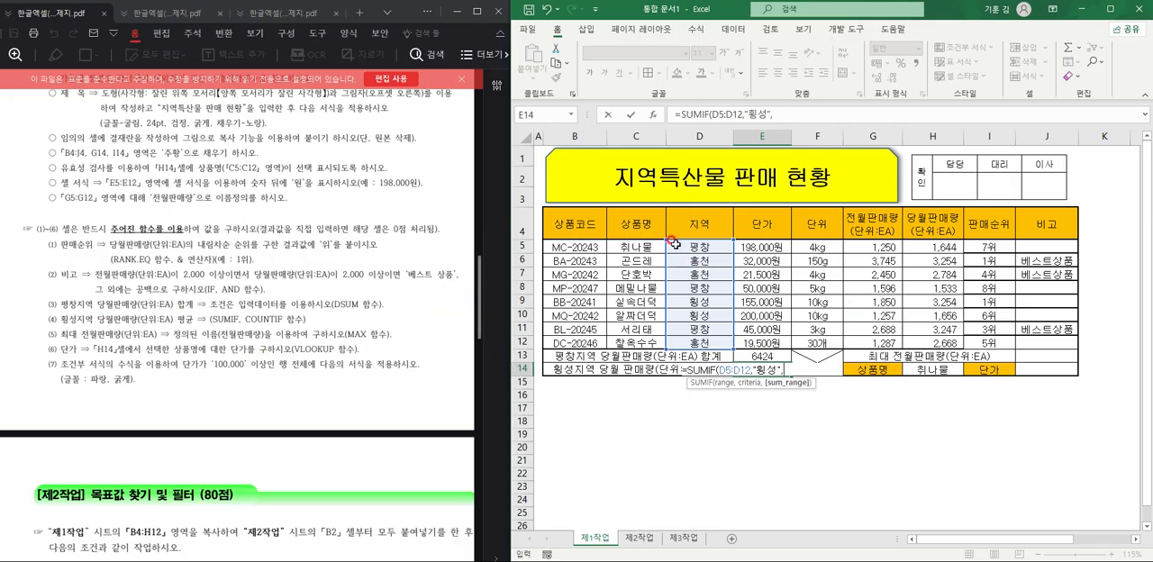
left_click_drag(937, 246, 936, 343)
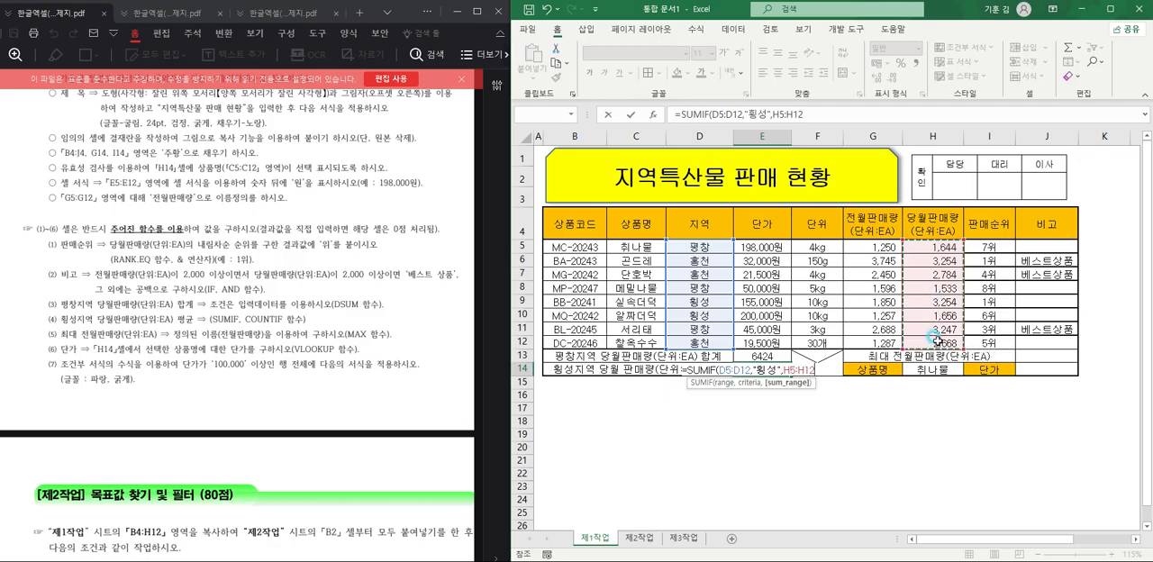
type(")")
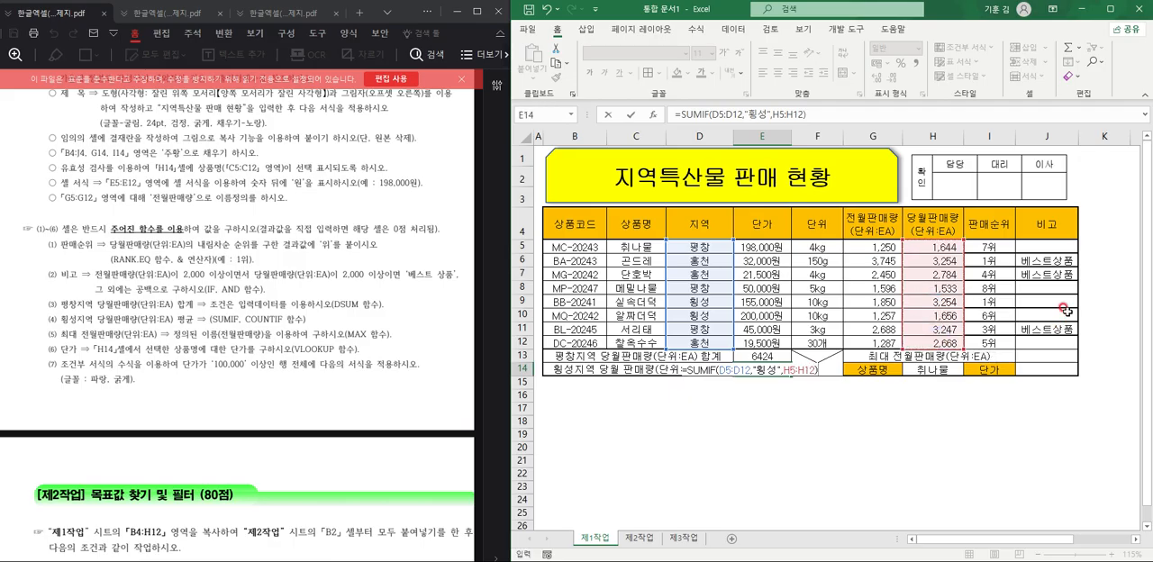
key("Return")
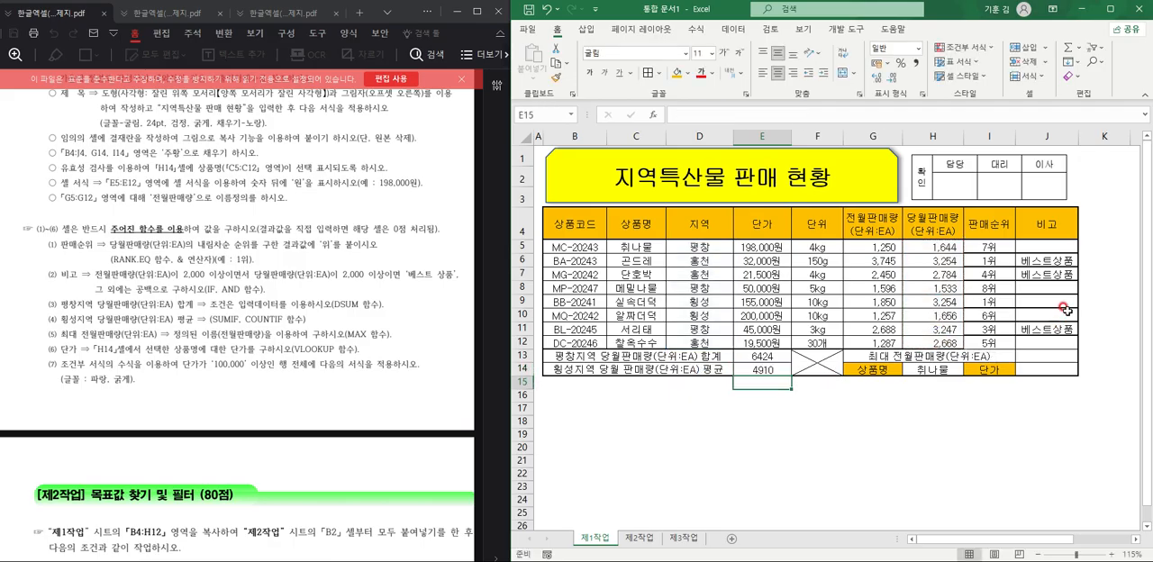
Append /COUNTIF(D5:D12,"횡성") to the SUMIF formula in E14 to turn the total into an average.
double_click(755, 371)
left_click(827, 370)
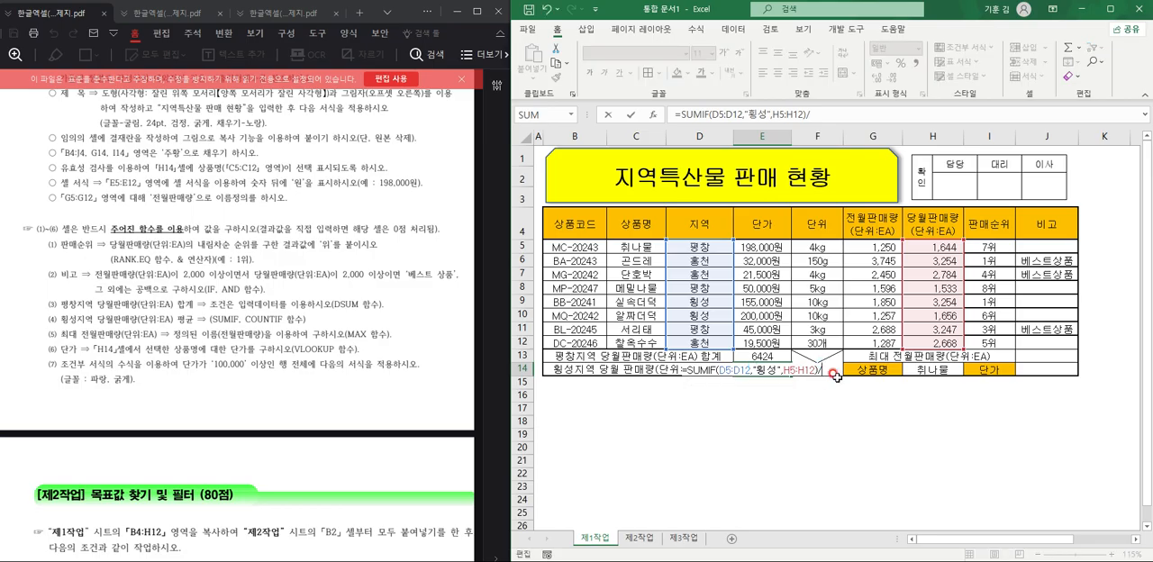
type("/COUNTIF(")
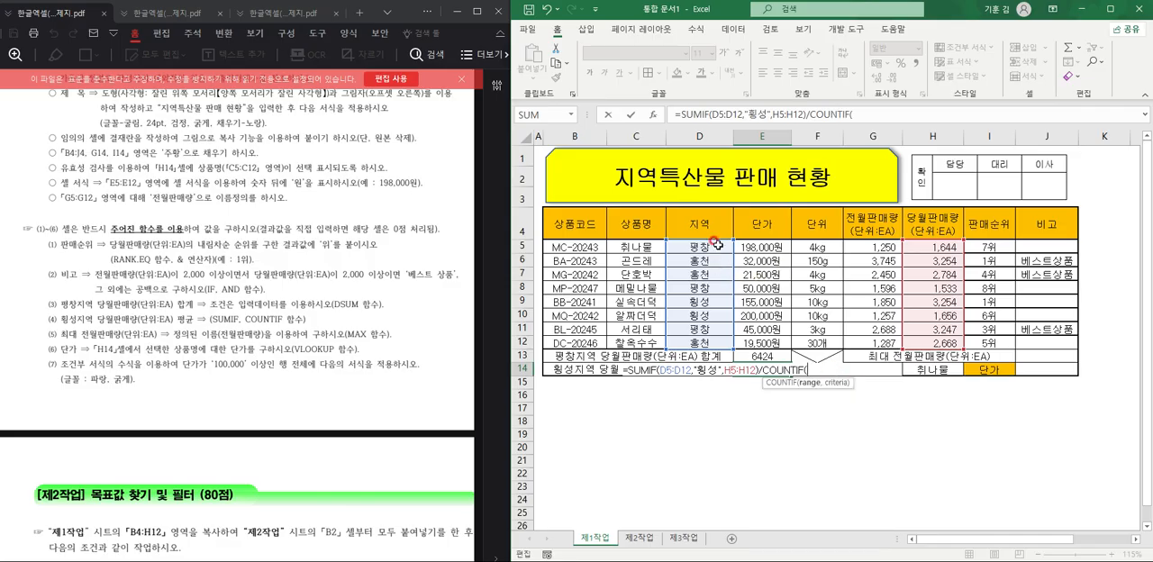
left_click_drag(713, 244, 715, 346)
type(",\"G")
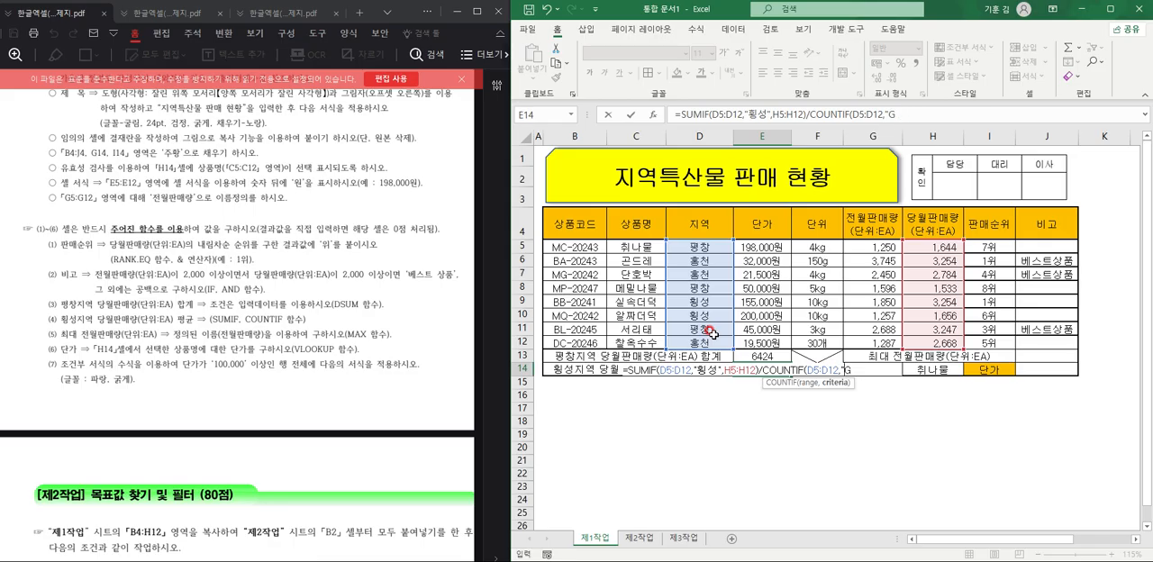
key("BackSpace")
type("횡성\")")
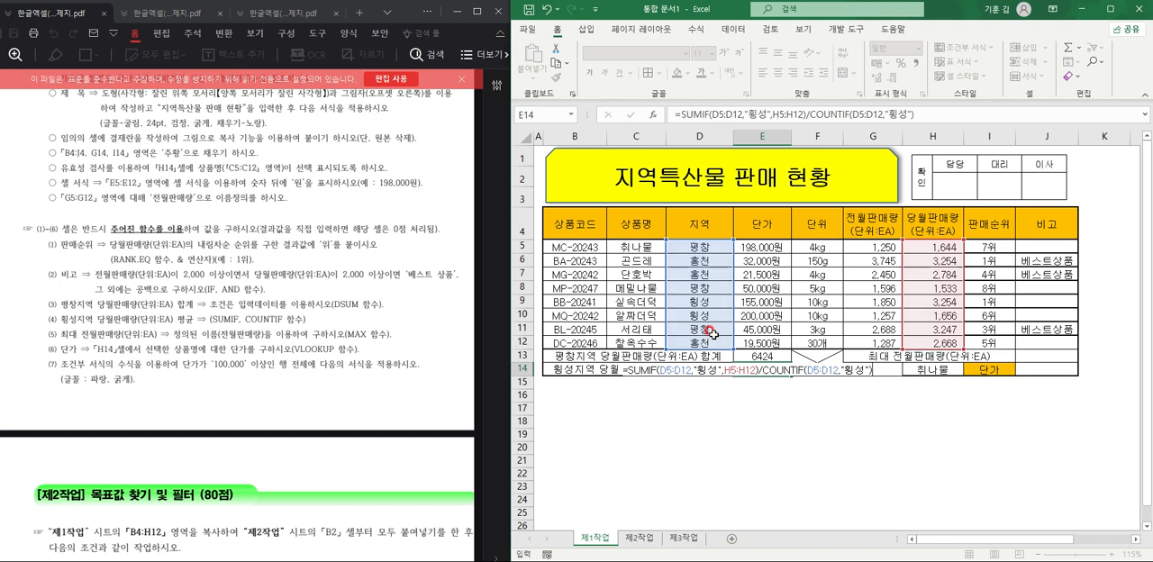
key("Return")
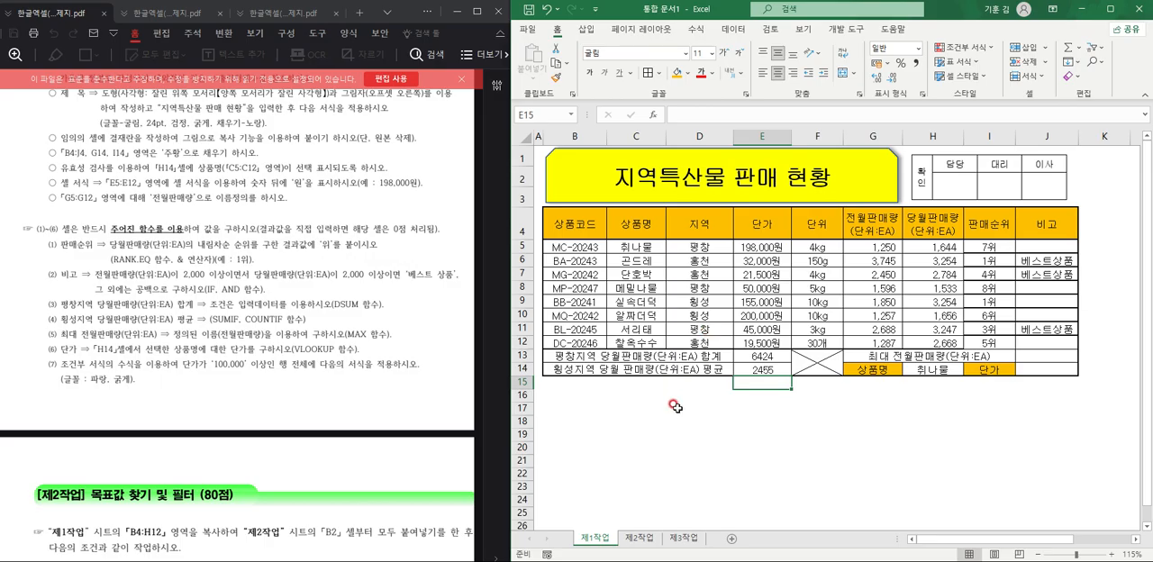
Enter =MAX(전월판매량) in J13 for the 최대 전월판매량, using the named range G5:G12.
left_click(1077, 357)
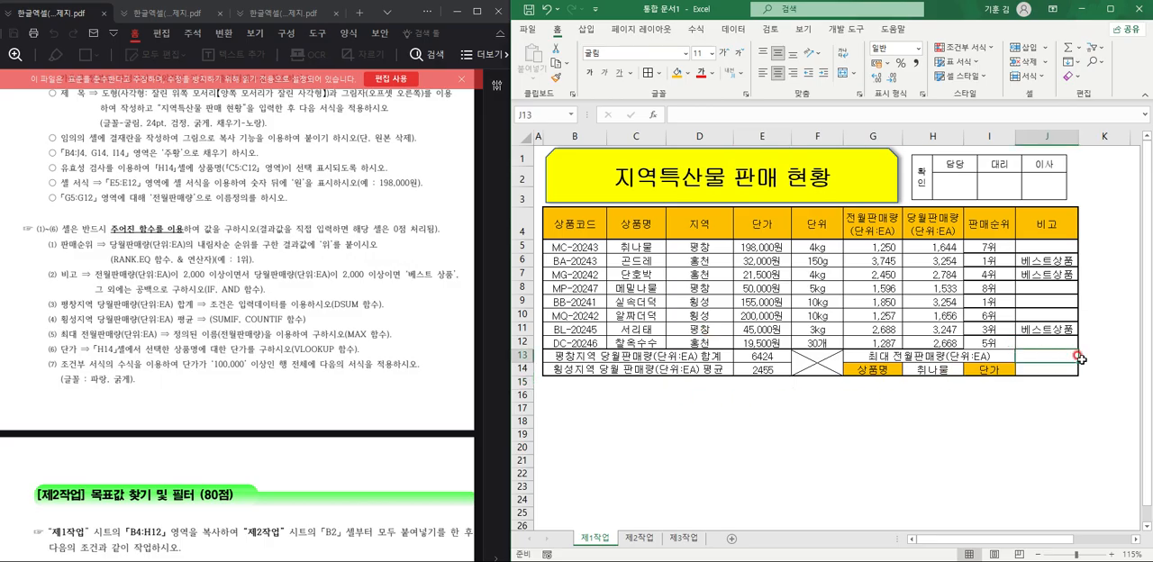
type("=MAX(")
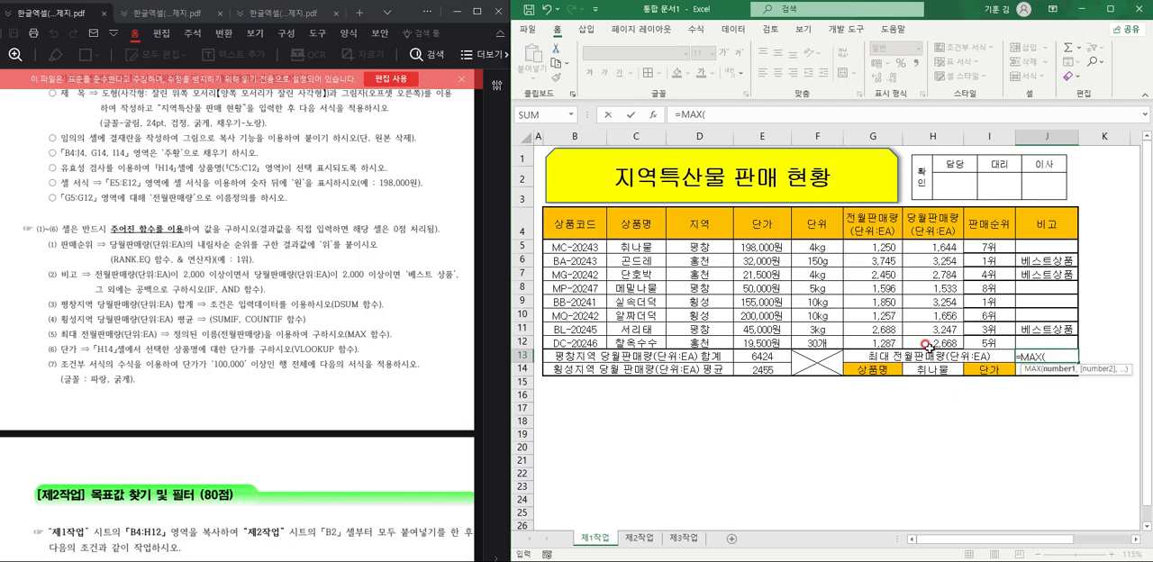
left_click_drag(868, 248, 865, 345)
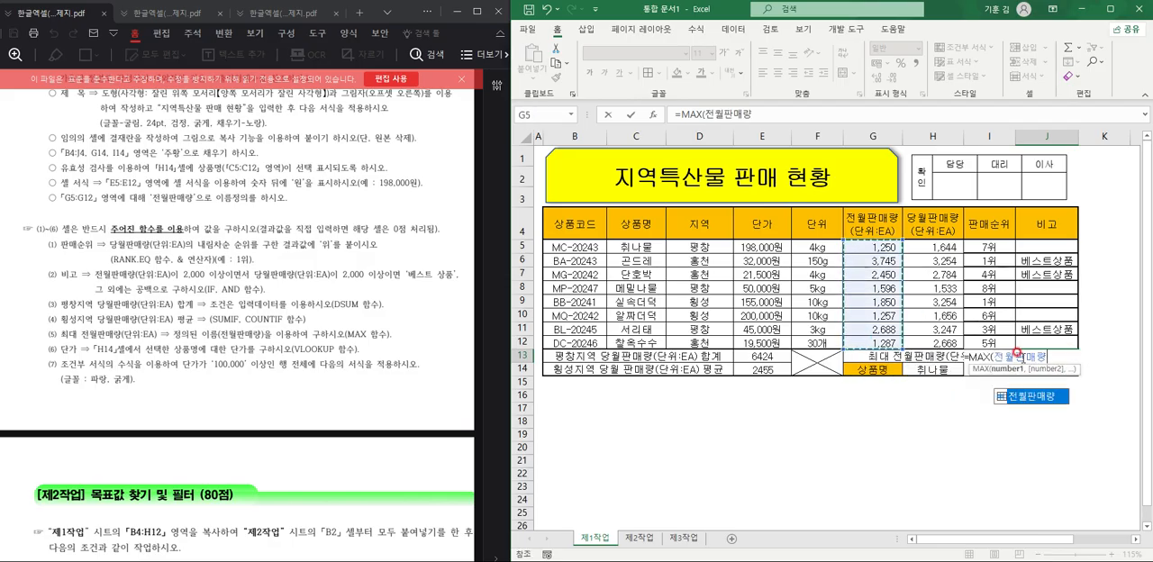
type(")")
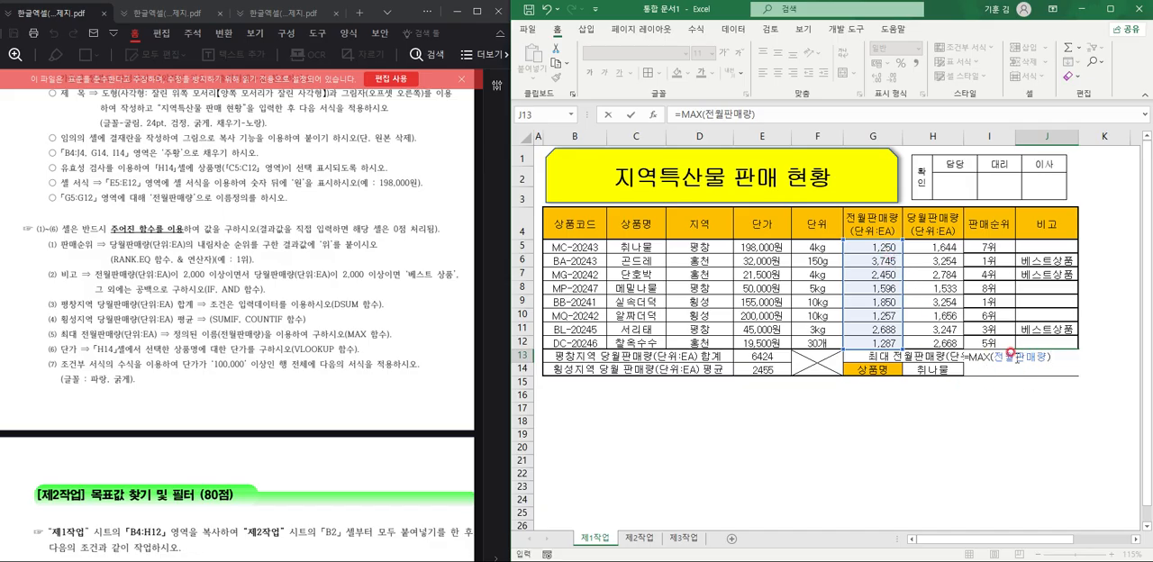
key("Return")
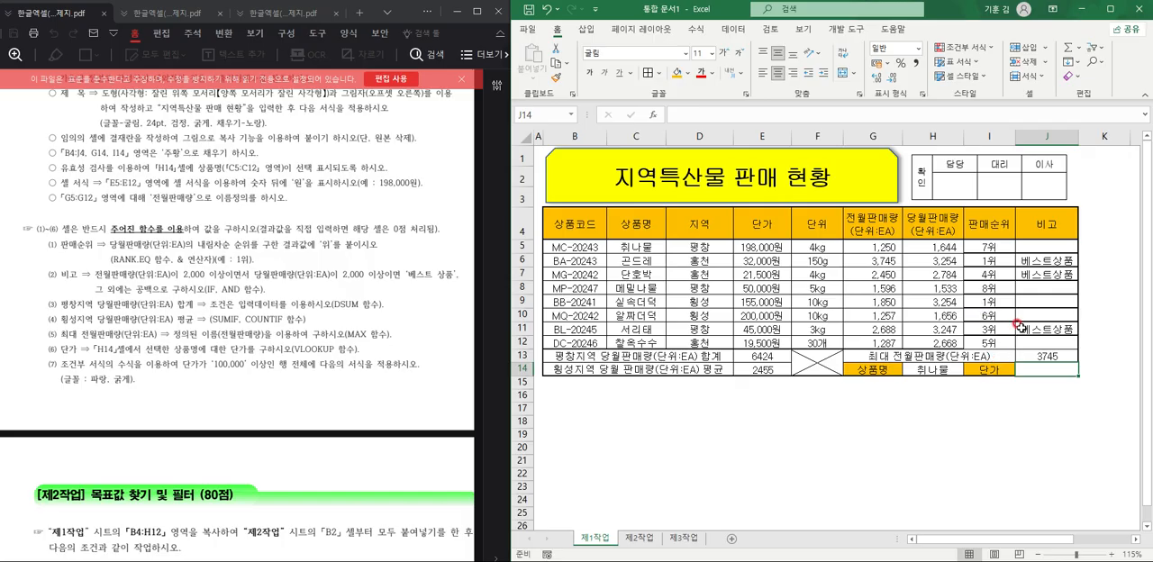
Enter =VLOOKUP(H14,C4:E12,3,FALSE) in J14 to look up the 단가 of the selected 상품명.
type("=")
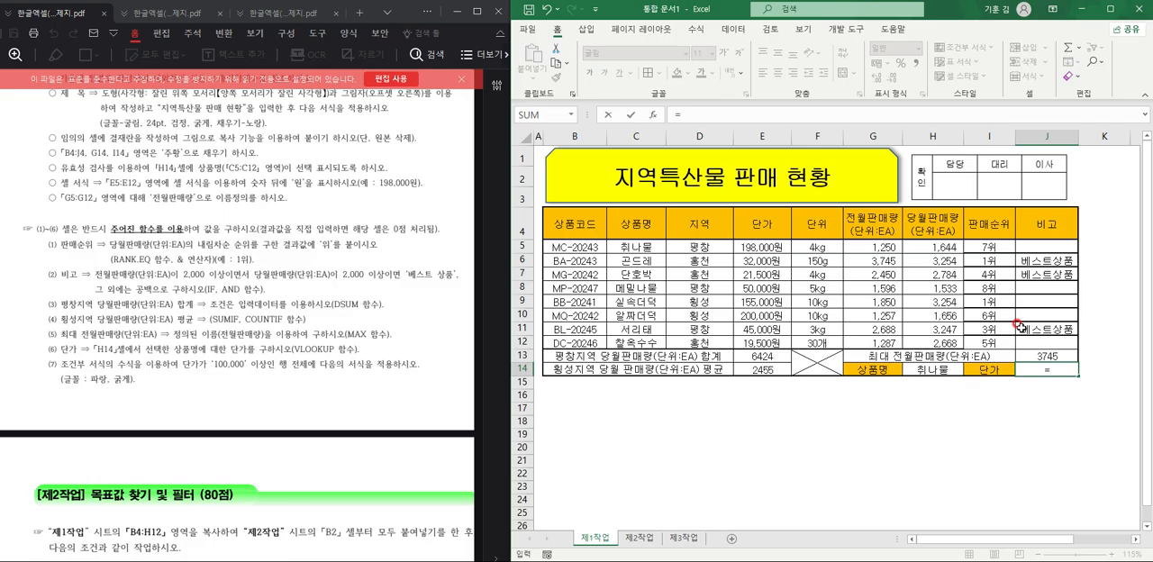
type("VL")
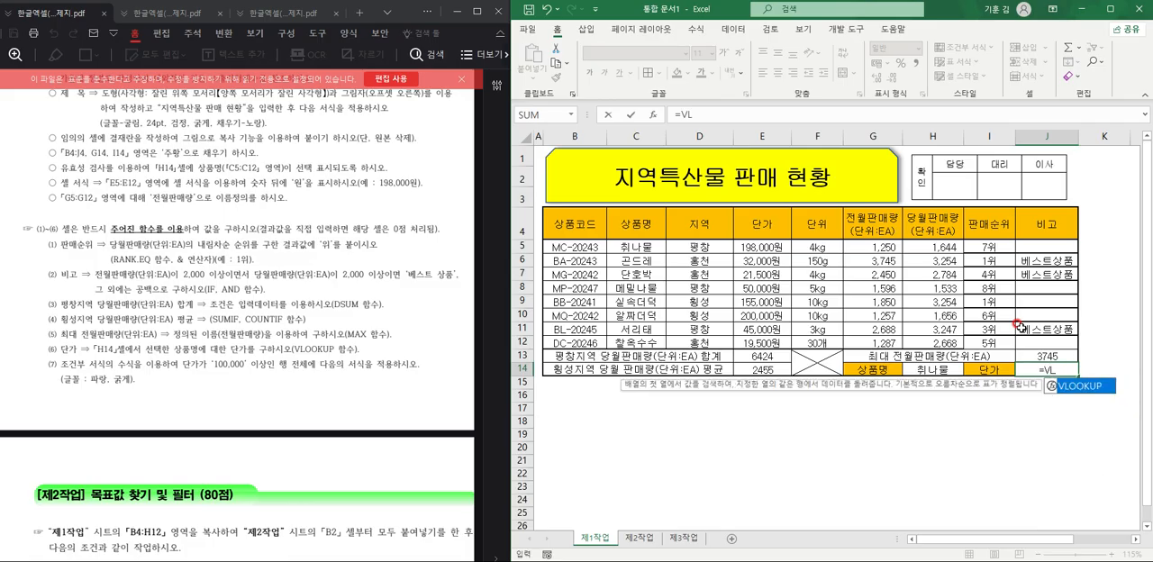
key("Tab")
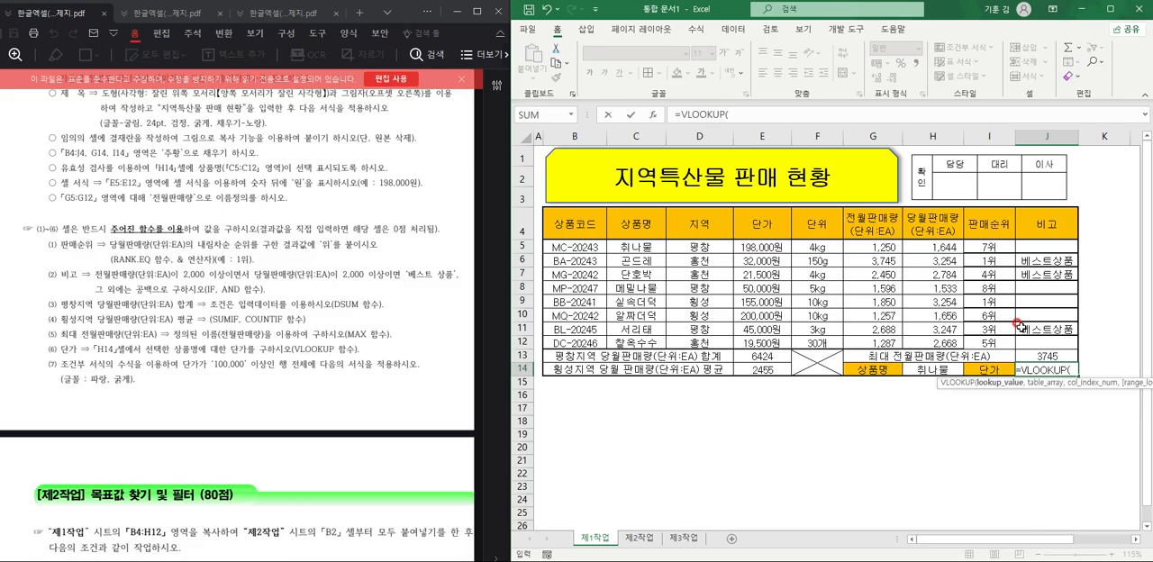
left_click(941, 370)
type(",")
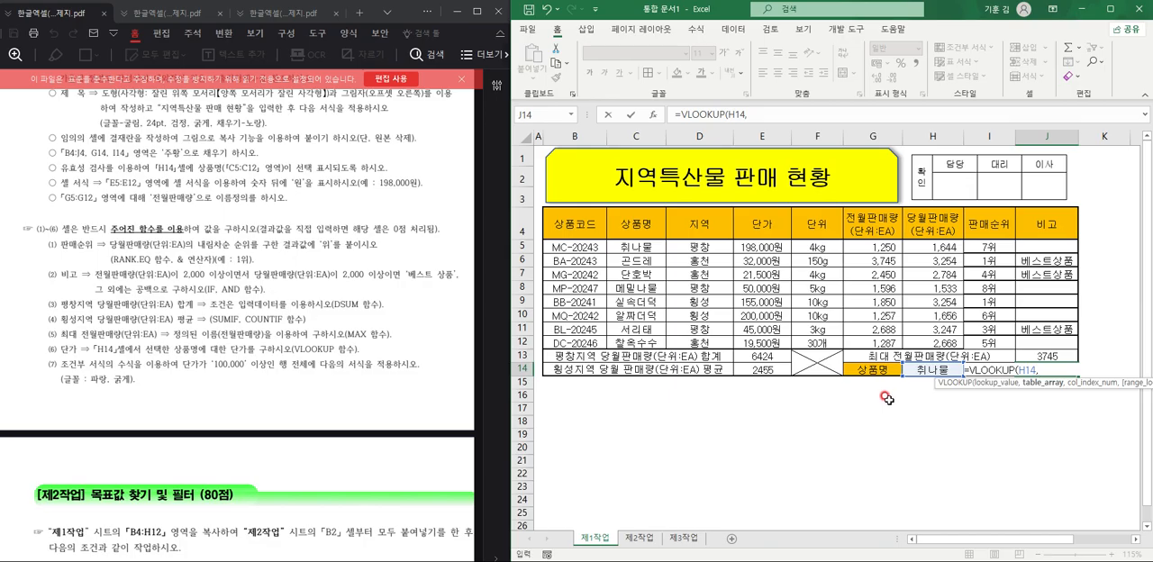
scroll(270, 272, "up", 2)
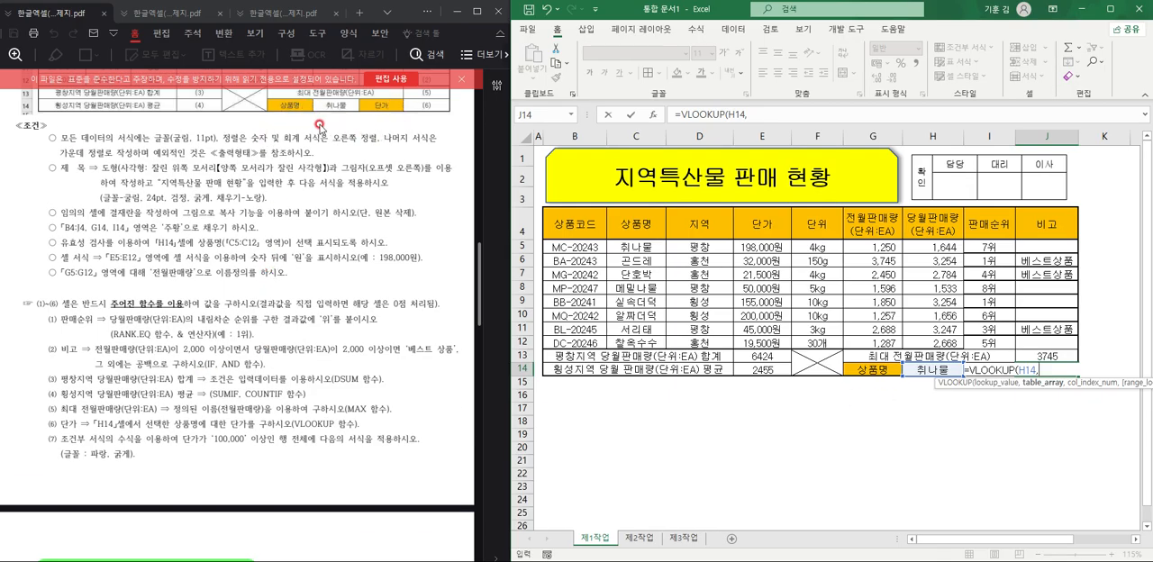
left_click_drag(622, 217, 782, 345)
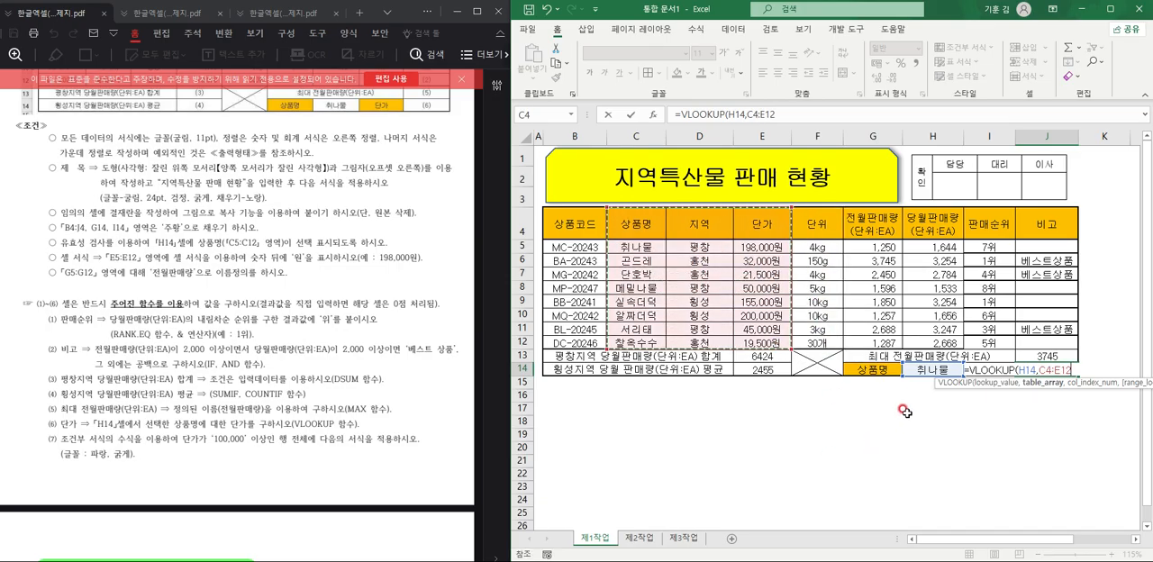
type(",")
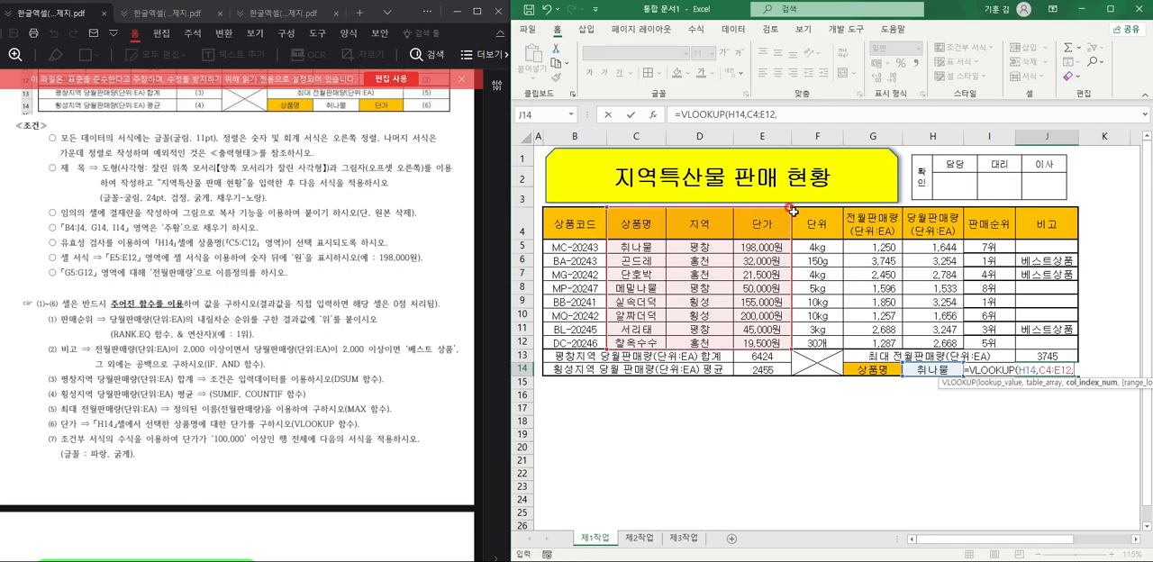
type("3,")
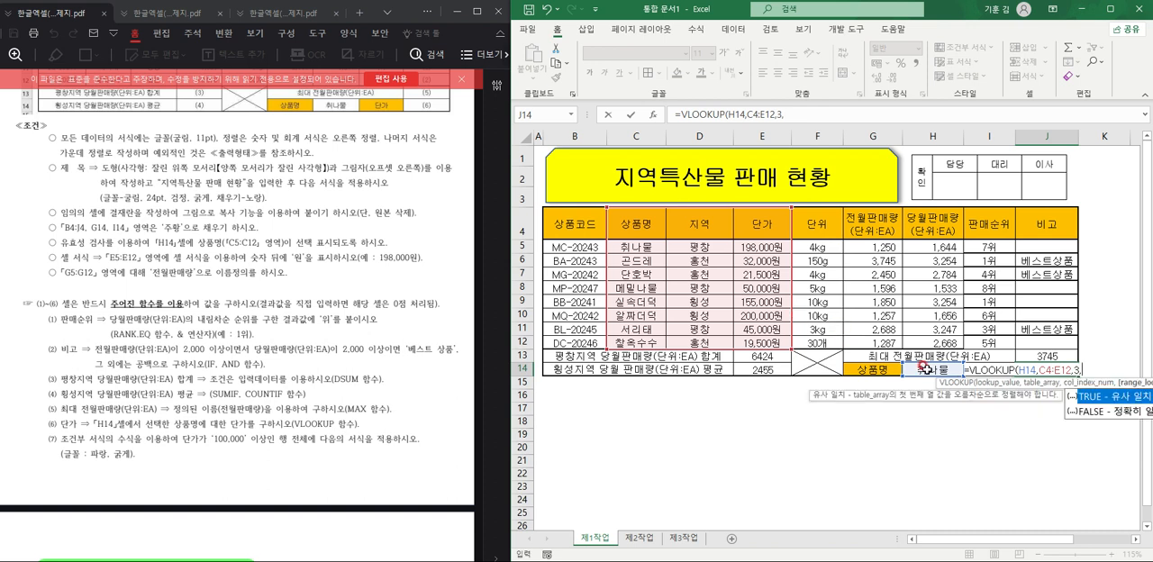
double_click(1133, 410)
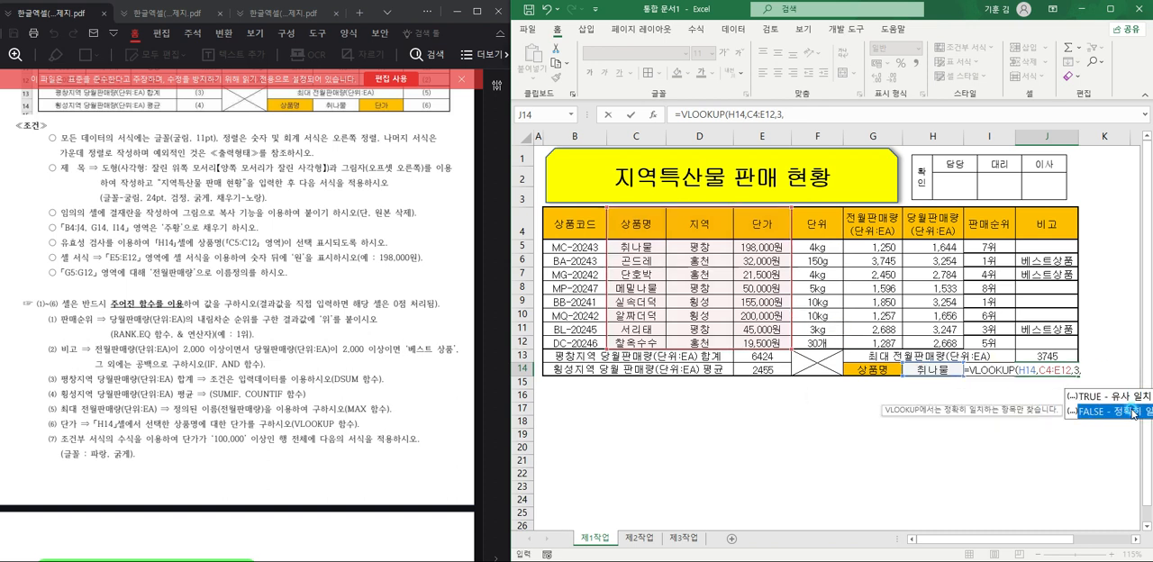
type(")")
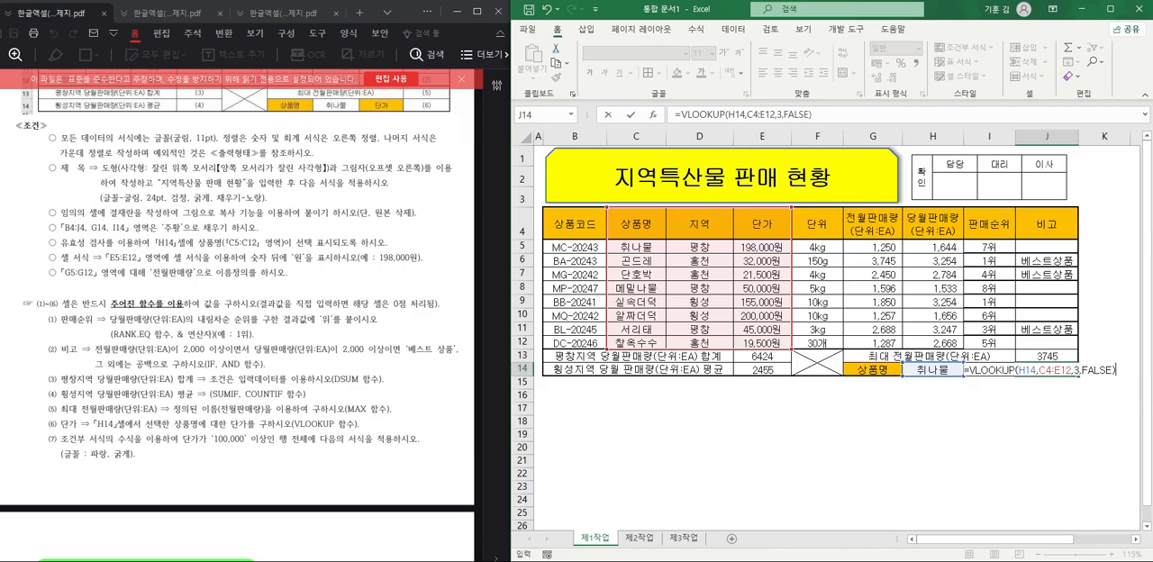
key("Return")
left_click(864, 460)
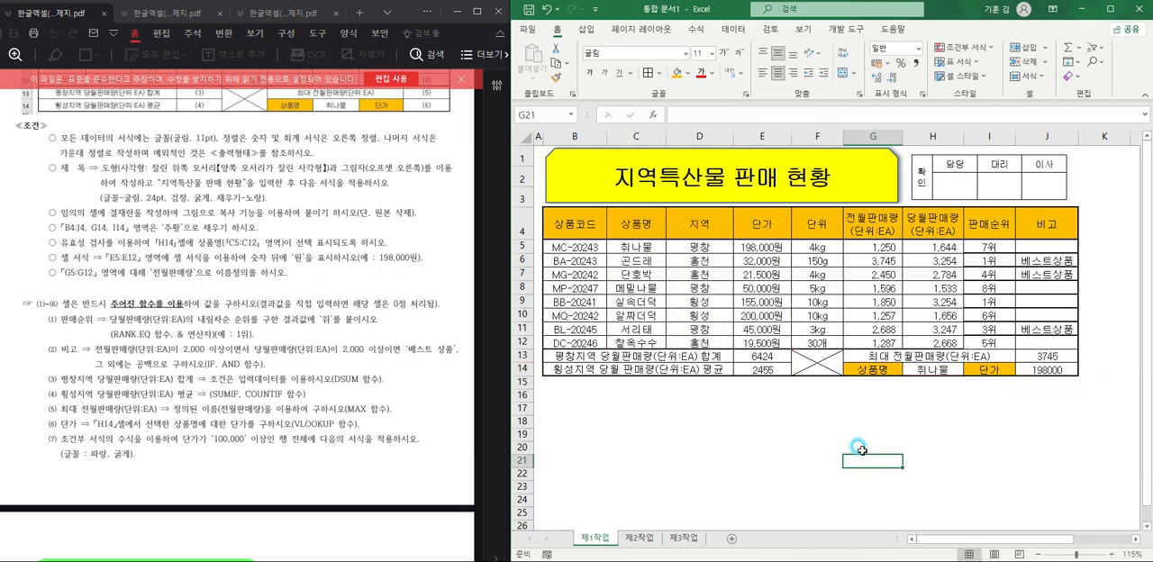
Apply all borders and a thick outside border to the data range B5:J12.
scroll(861, 448, "up", 1, "ctrl")
scroll(861, 447, "down", 1, "ctrl")
left_click_drag(554, 246, 1047, 341)
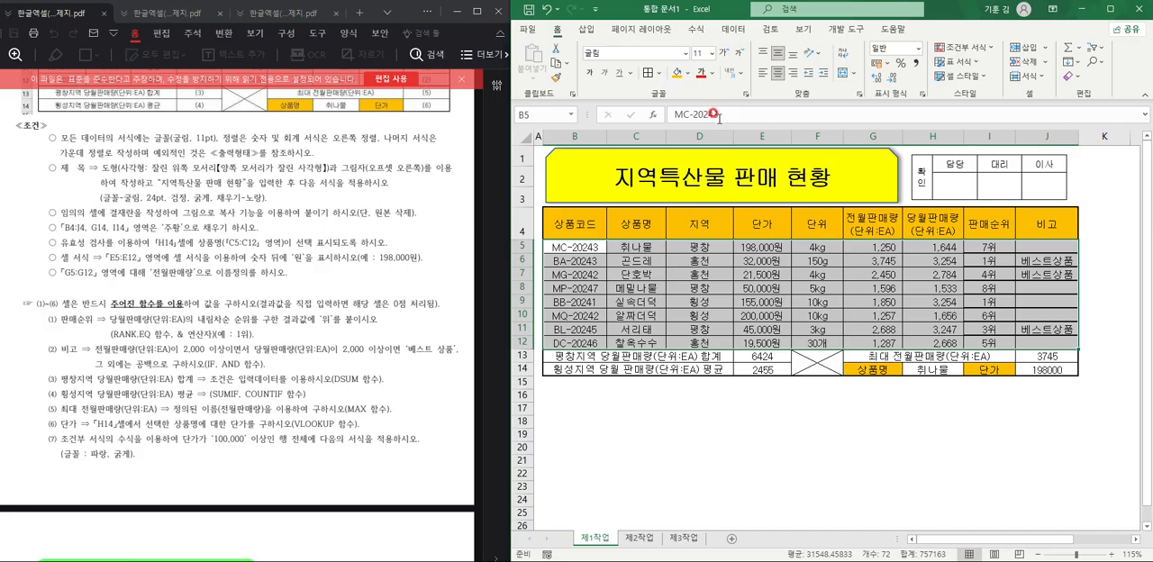
left_click(659, 72)
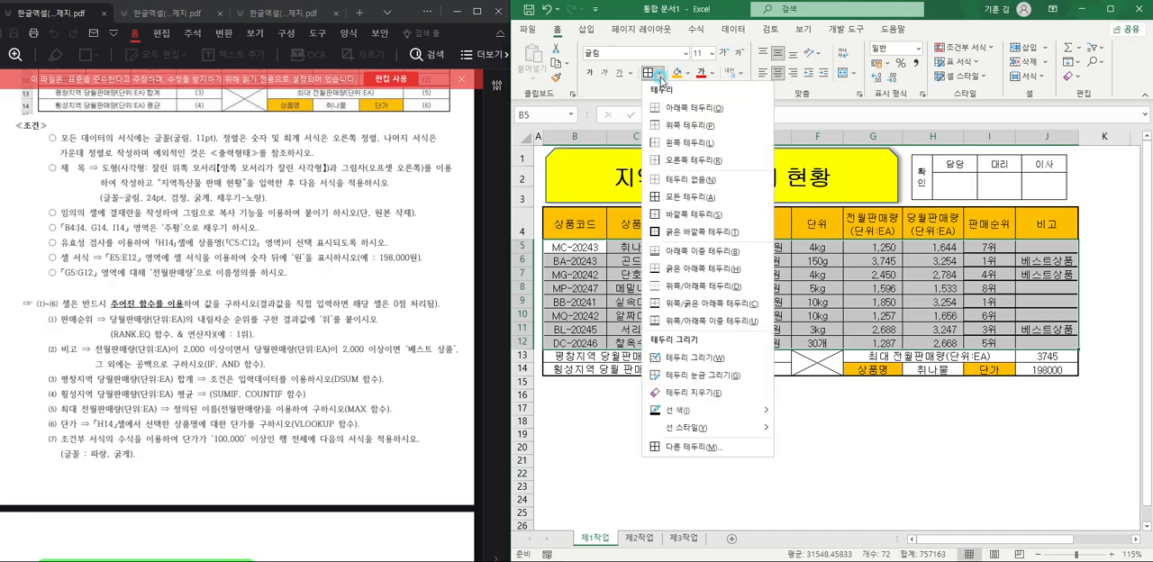
left_click(704, 196)
left_click(659, 72)
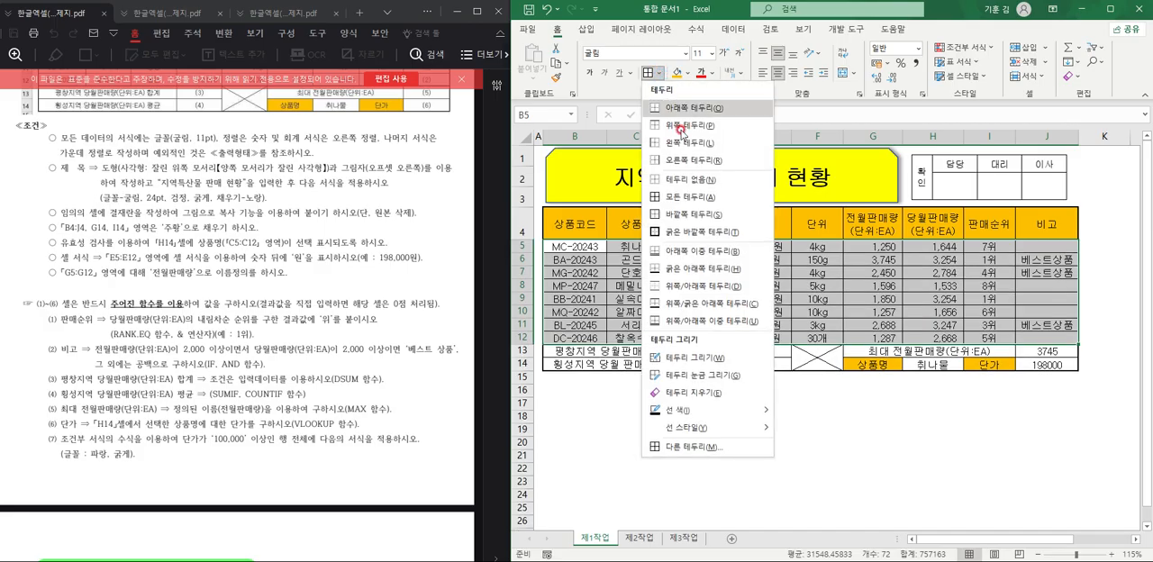
left_click(721, 232)
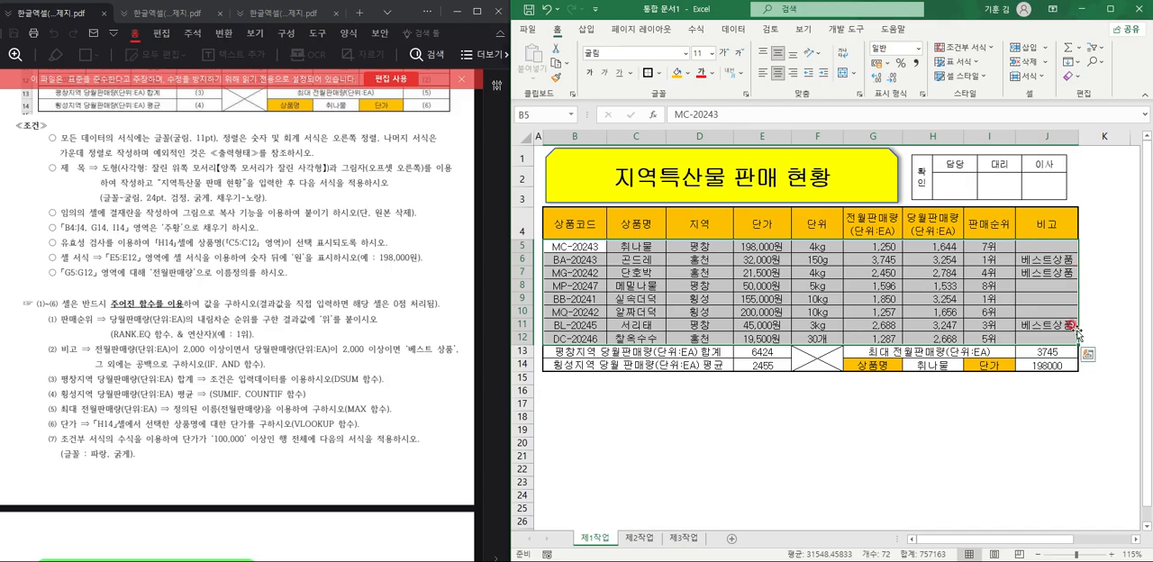
Create a formula-based conditional formatting rule =$E5>=100000 for B5:J12.
left_click(985, 51)
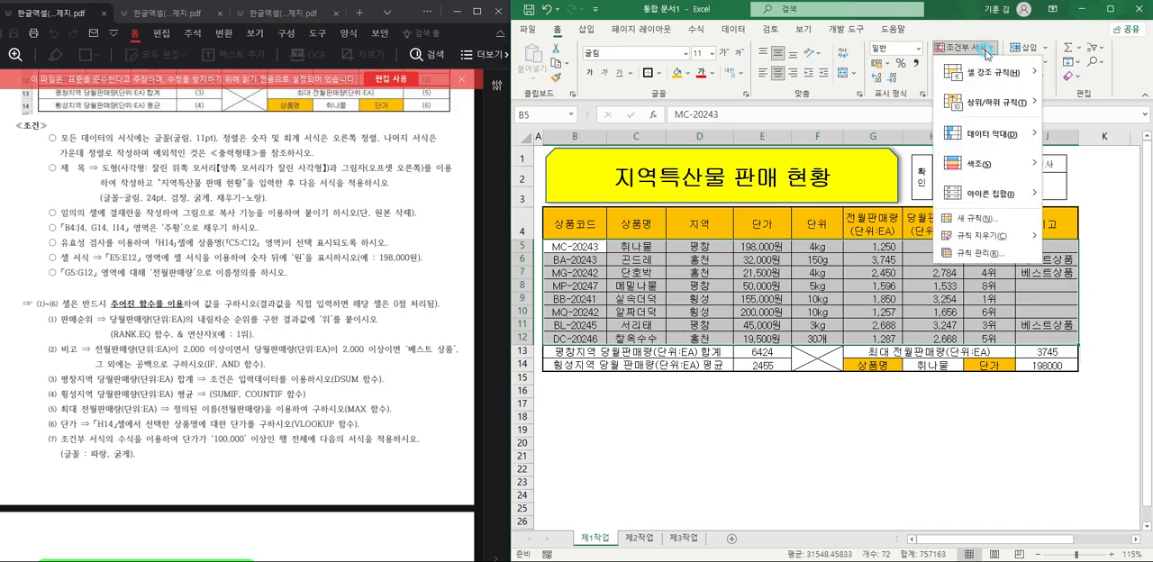
left_click(971, 218)
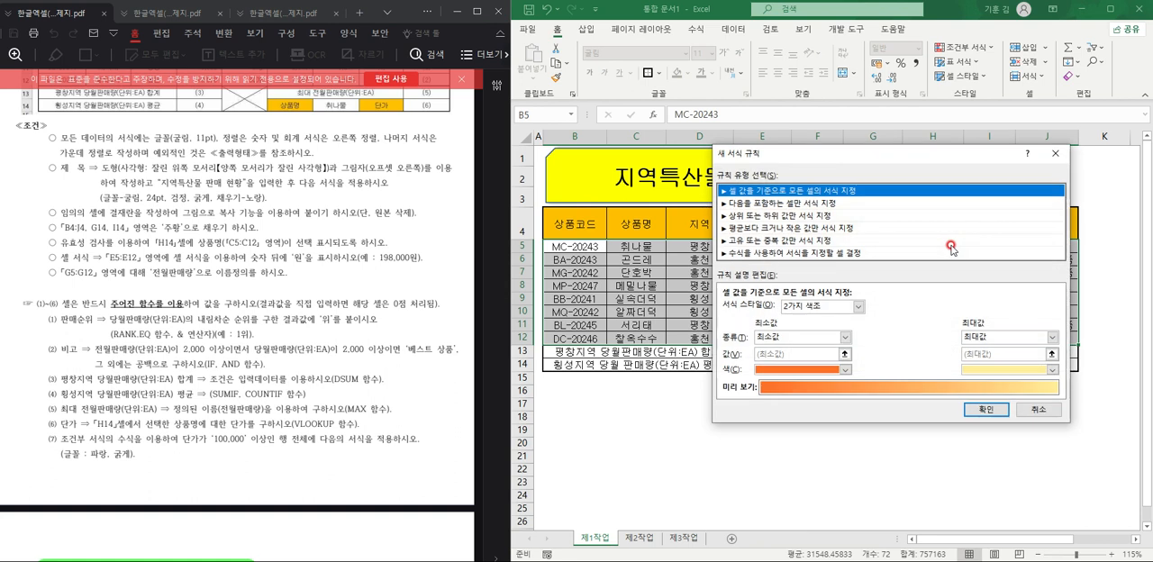
left_click(808, 255)
left_click_drag(813, 160, 724, 161)
left_click(711, 310)
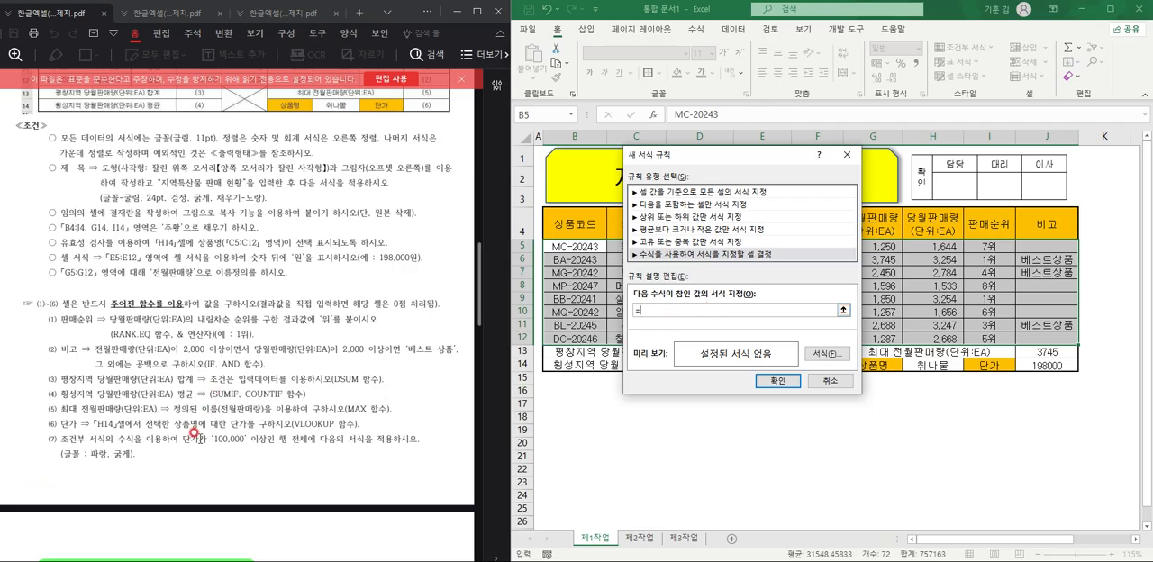
left_click_drag(711, 164, 575, 161)
type("=")
left_click(774, 245)
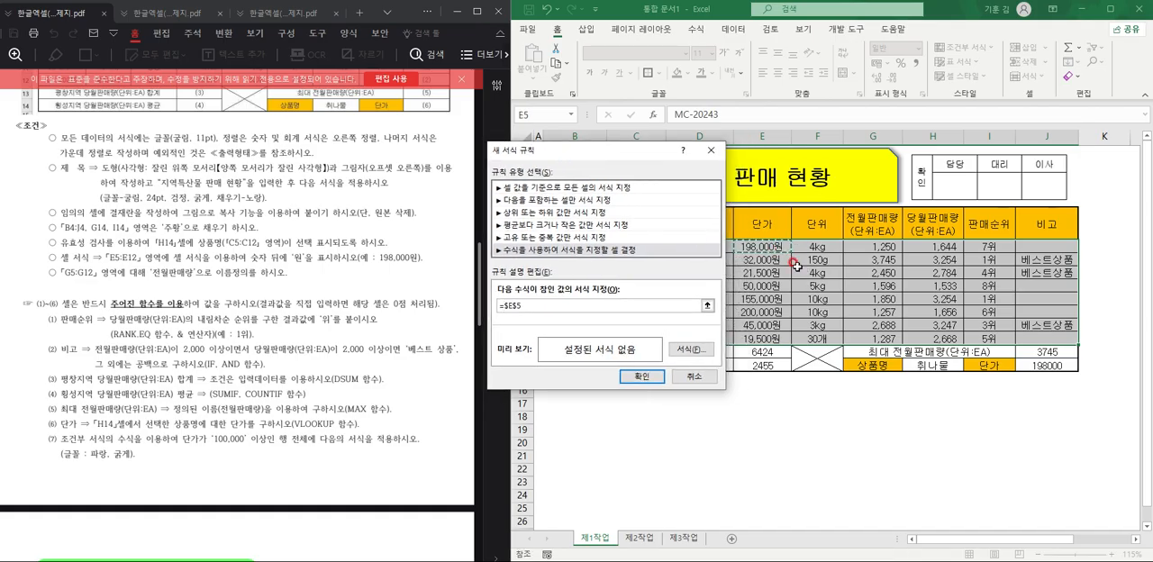
key("F4")
key("F4")
type(">=100000")
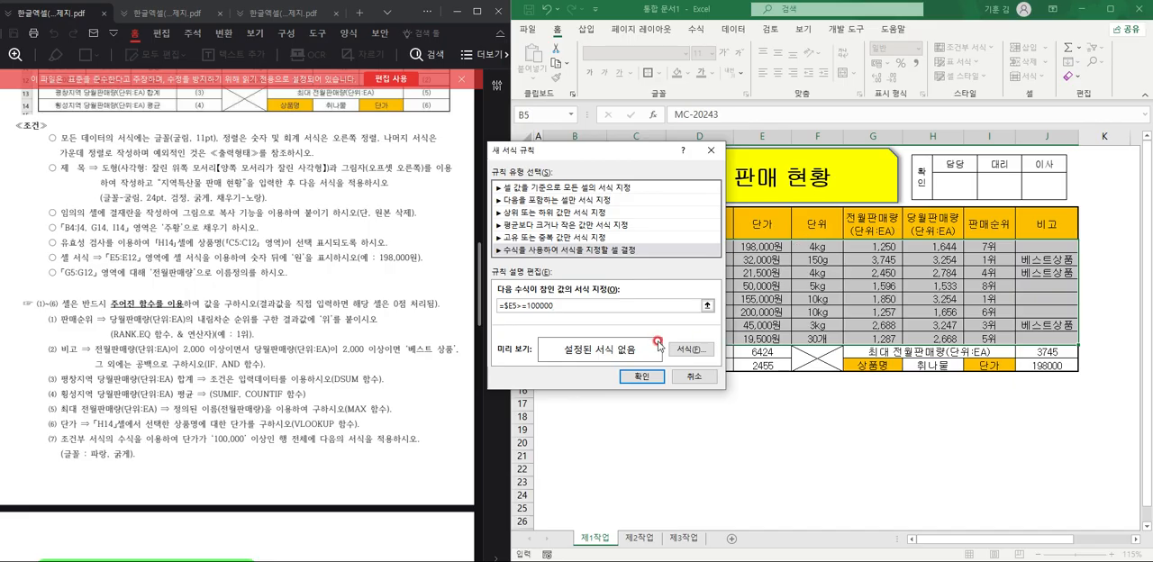
Set the rule's font format to bold and blue, and apply the conditional formatting to the table rows.
left_click(689, 349)
left_click_drag(905, 91, 945, 79)
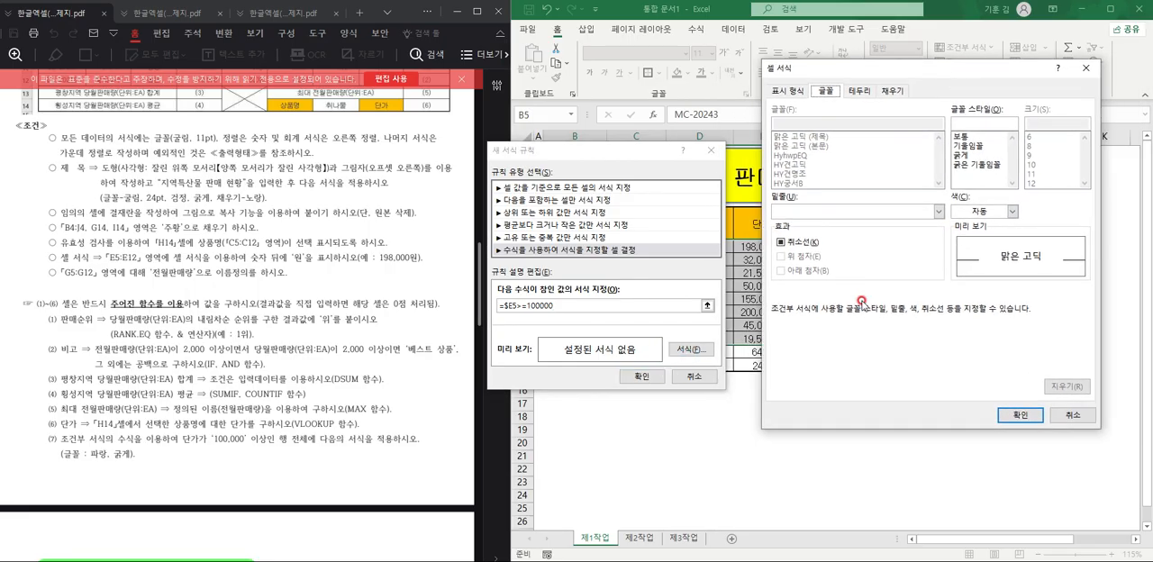
left_click(961, 155)
left_click(1009, 213)
left_click(1032, 347)
left_click(1005, 418)
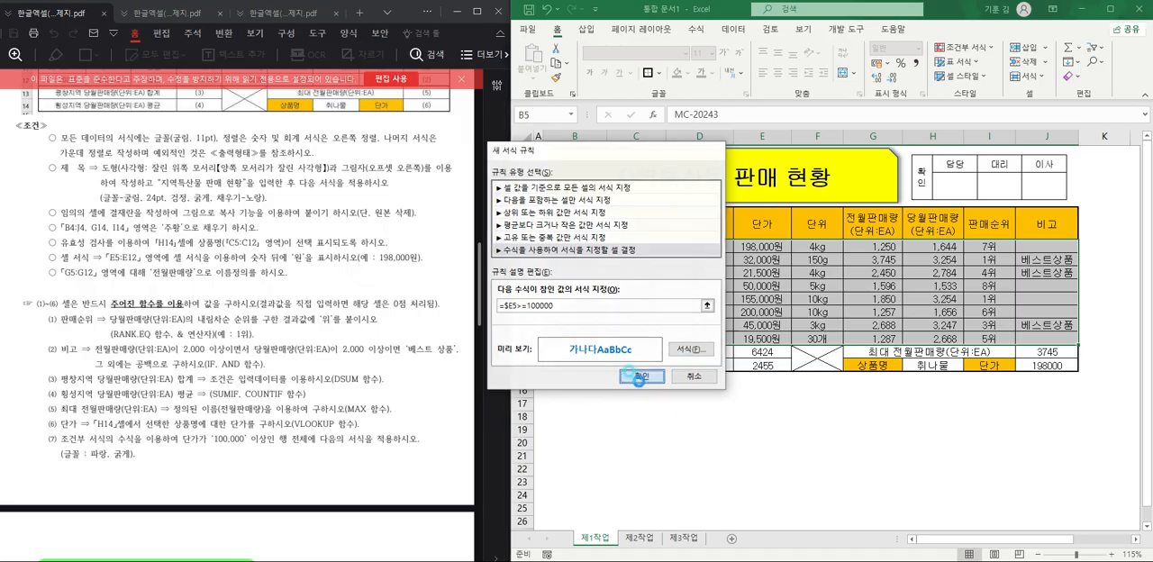
left_click(641, 376)
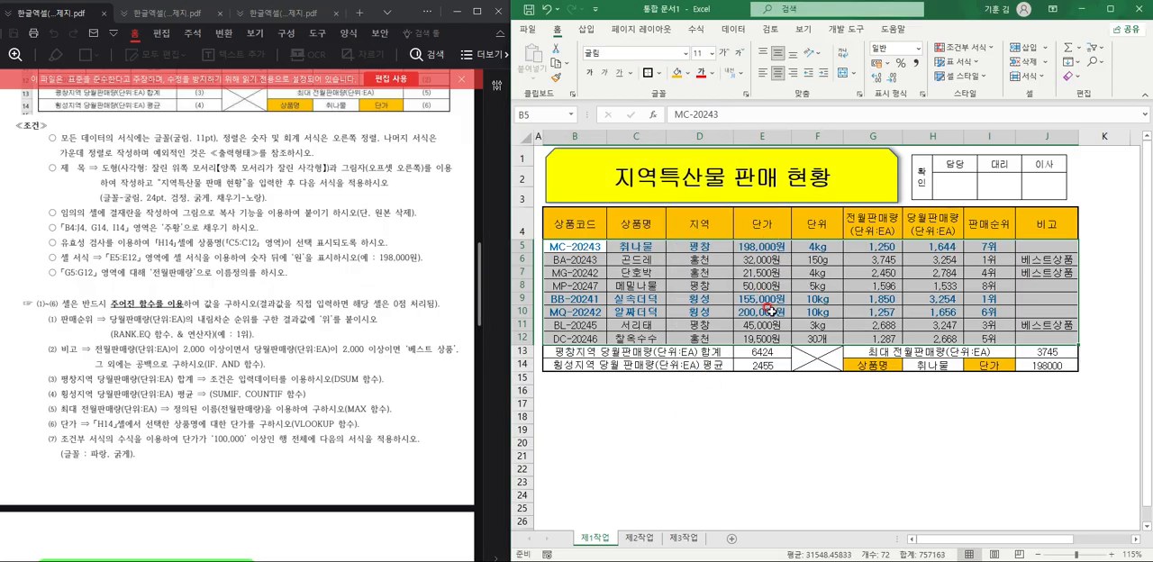
left_click(806, 326)
left_click(831, 463)
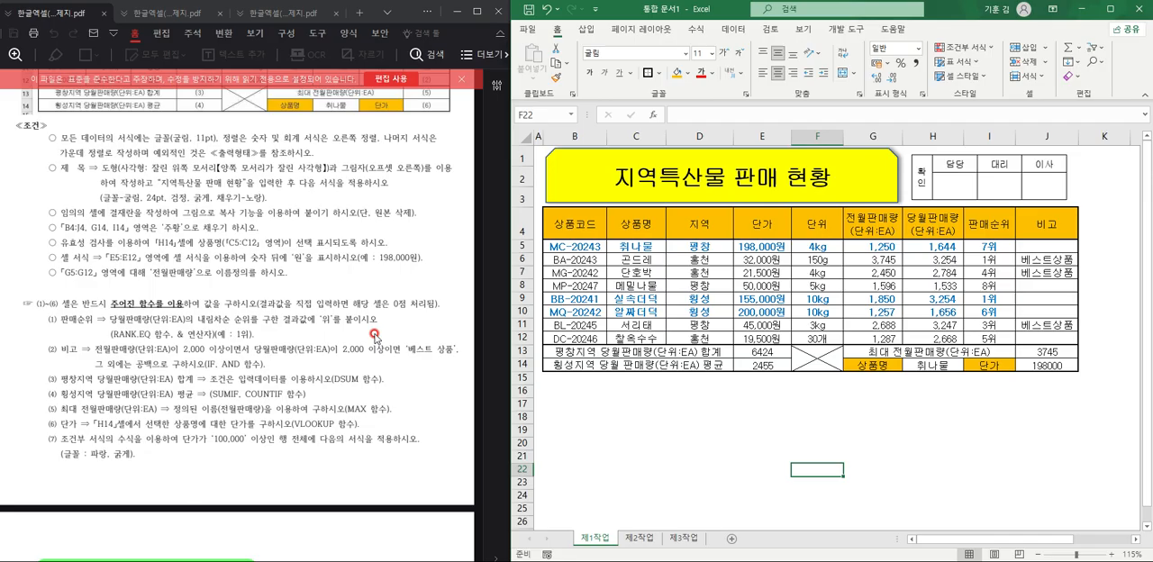
Switch to the exam PDF, go to the 제2작업 instructions and enable editing of the file.
scroll(374, 334, "down", 5)
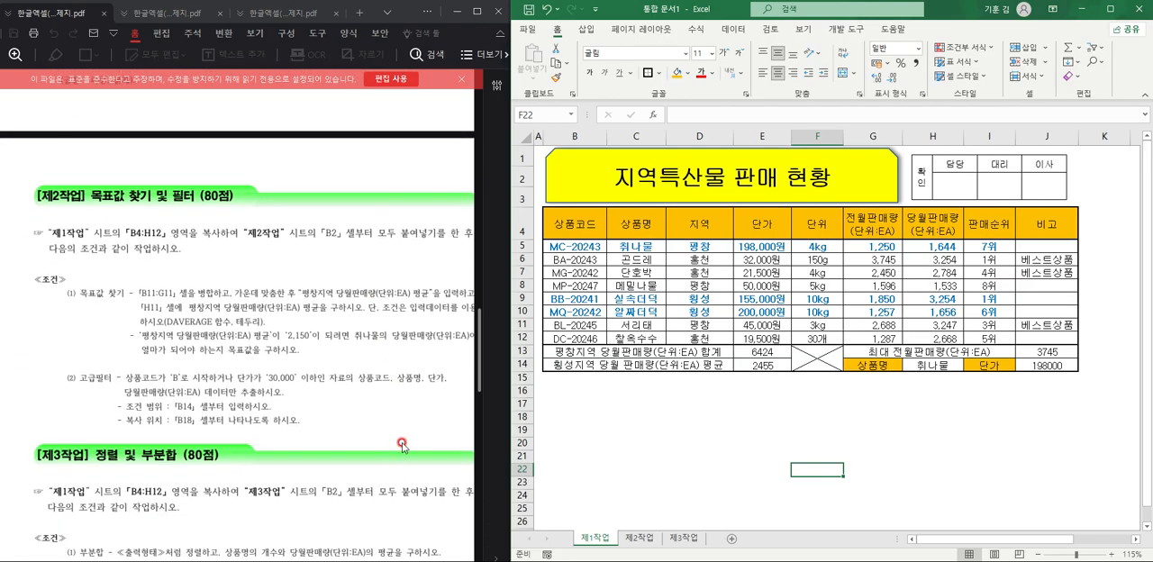
left_click(387, 82)
left_click(300, 364)
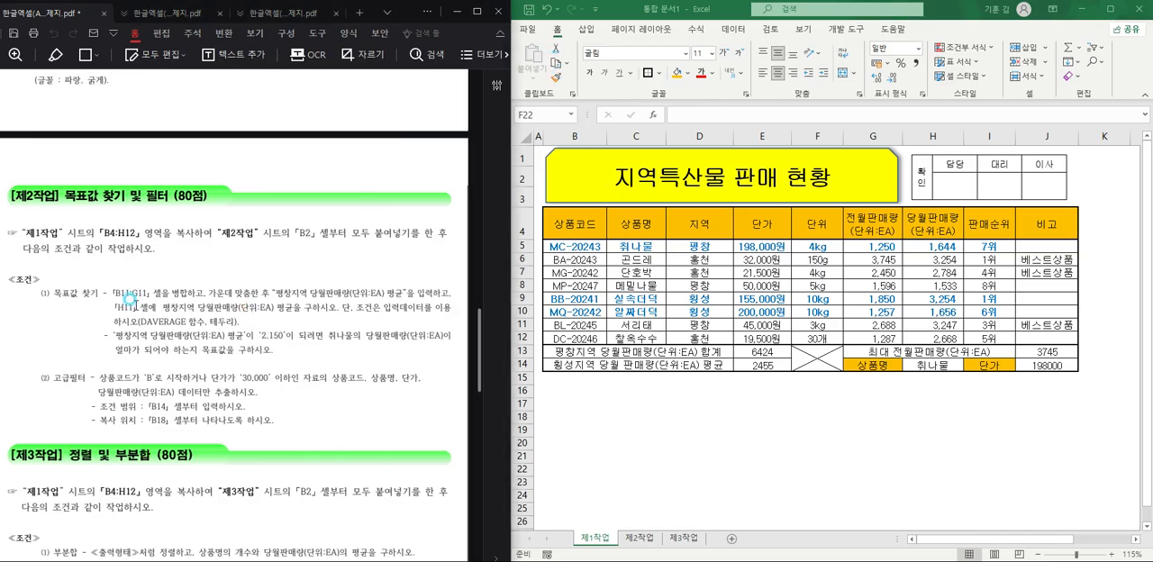
Copy B4:H12 from the 제1작업 sheet and paste it at B2 of the 제2작업 sheet.
left_click(580, 223)
left_click_drag(580, 223, 912, 335)
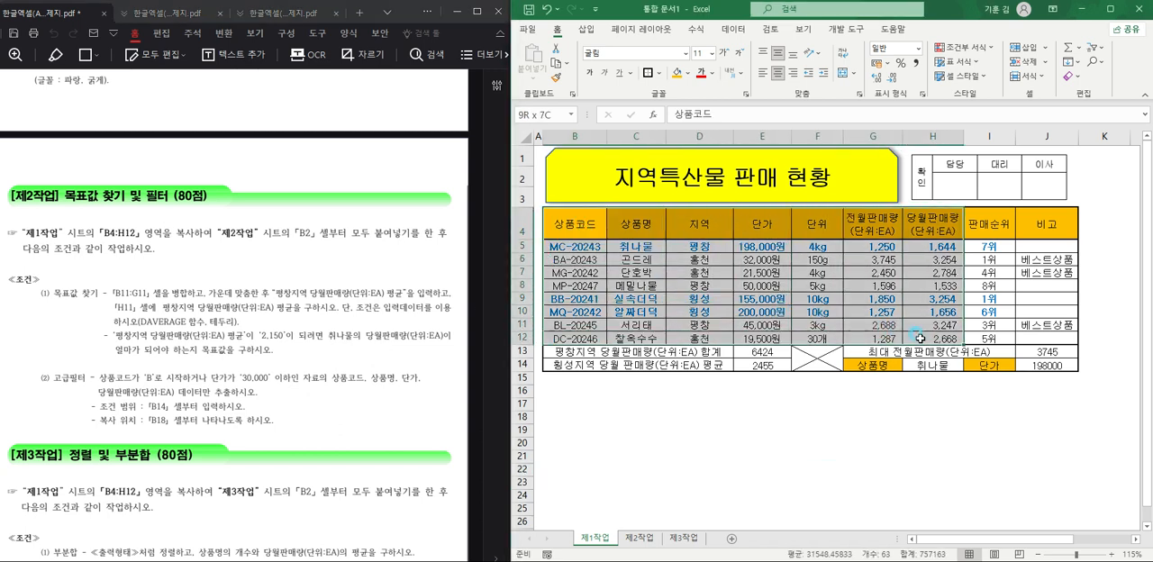
key("ctrl+c")
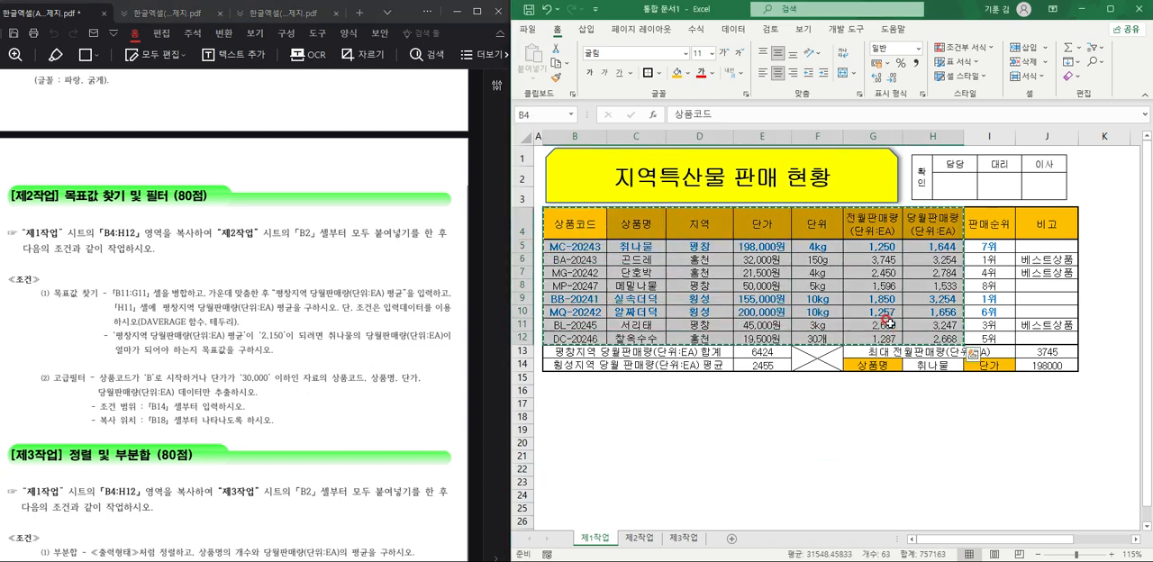
left_click(647, 538)
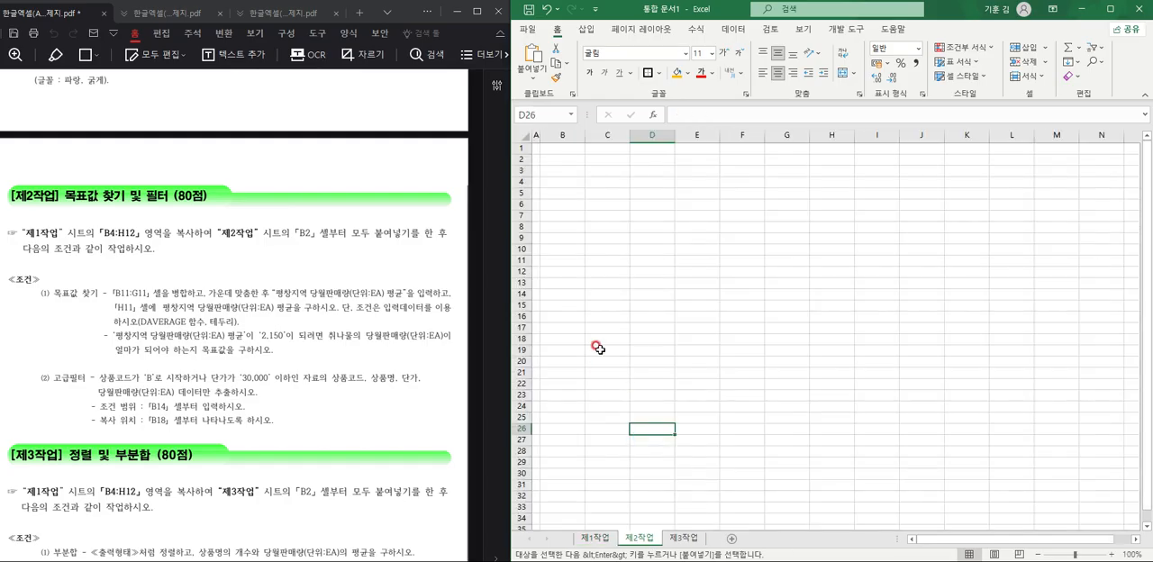
left_click(560, 158)
key("ctrl+v")
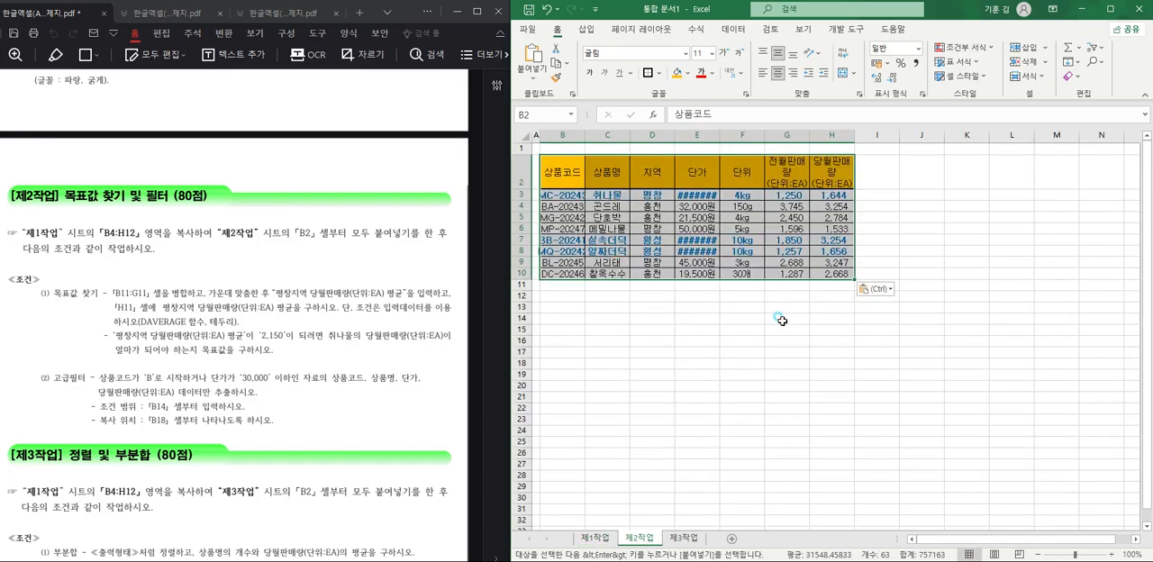
left_click(774, 317)
Widen the pasted table's columns so the product codes, 단가 values and sales headers fit.
scroll(723, 309, "up", 3, "ctrl")
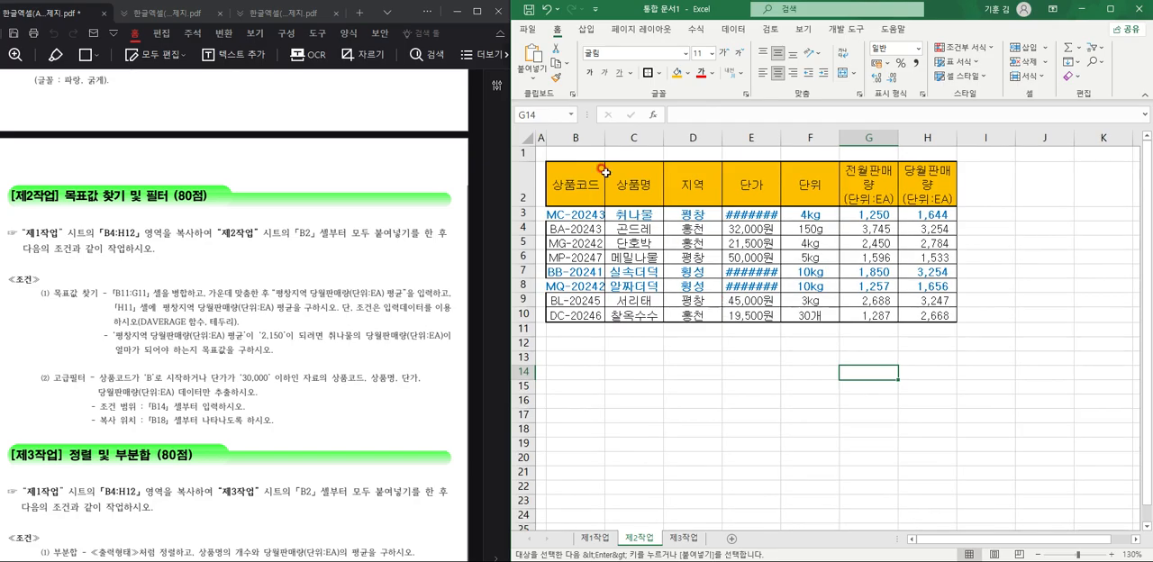
double_click(606, 134)
left_click_drag(799, 142, 814, 142)
left_click_drag(931, 142, 1018, 139)
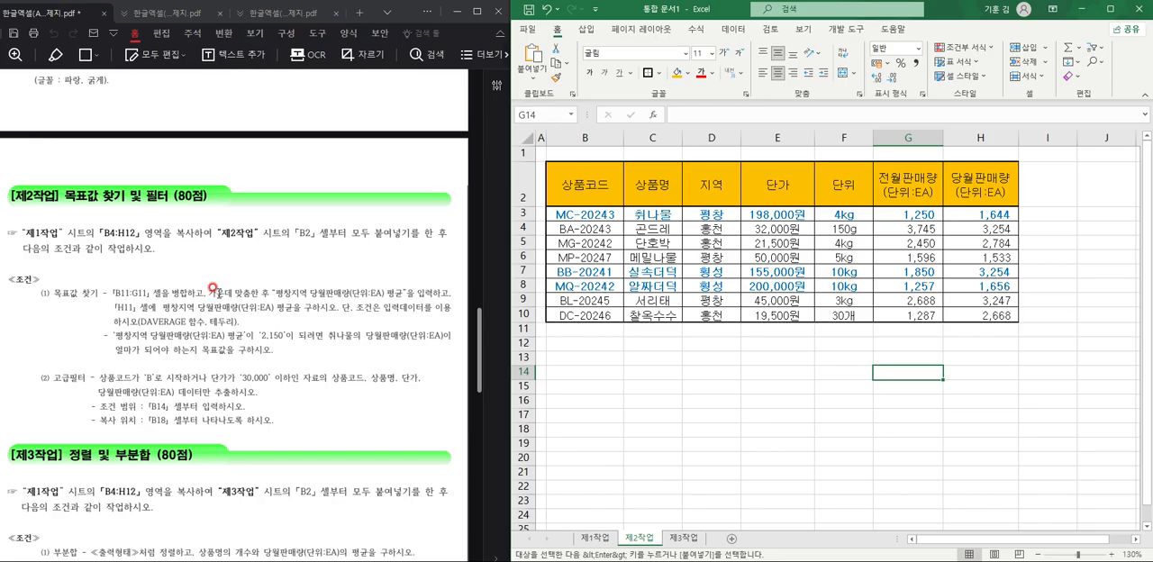
Merge and center B11:G11 and enter the label "평창지역 당월판매량(단위:EA) 평균" in it.
left_click_drag(586, 332, 917, 332)
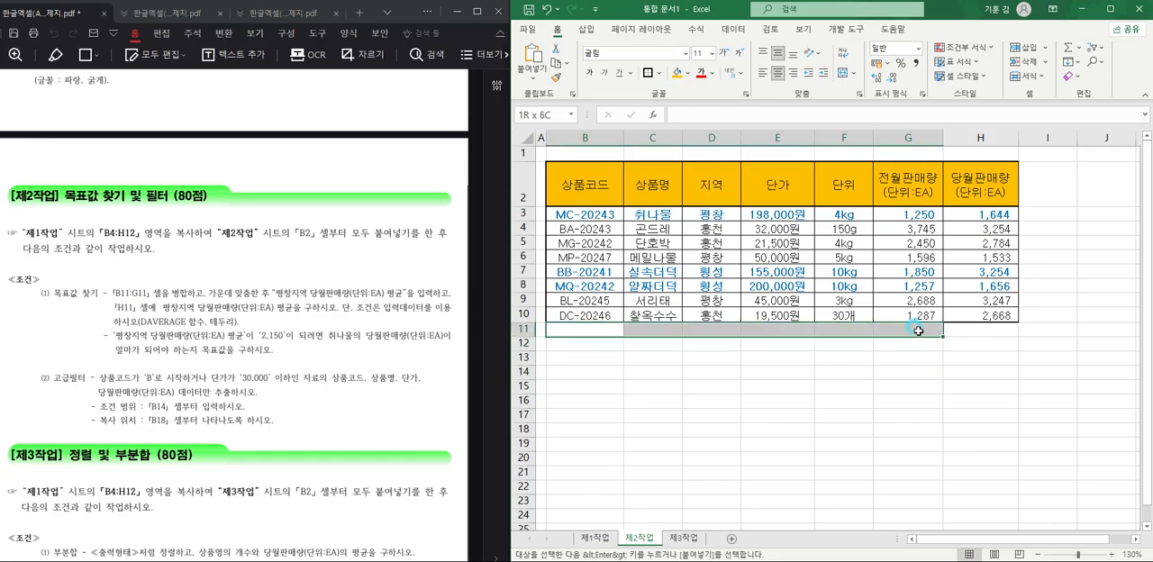
left_click(839, 72)
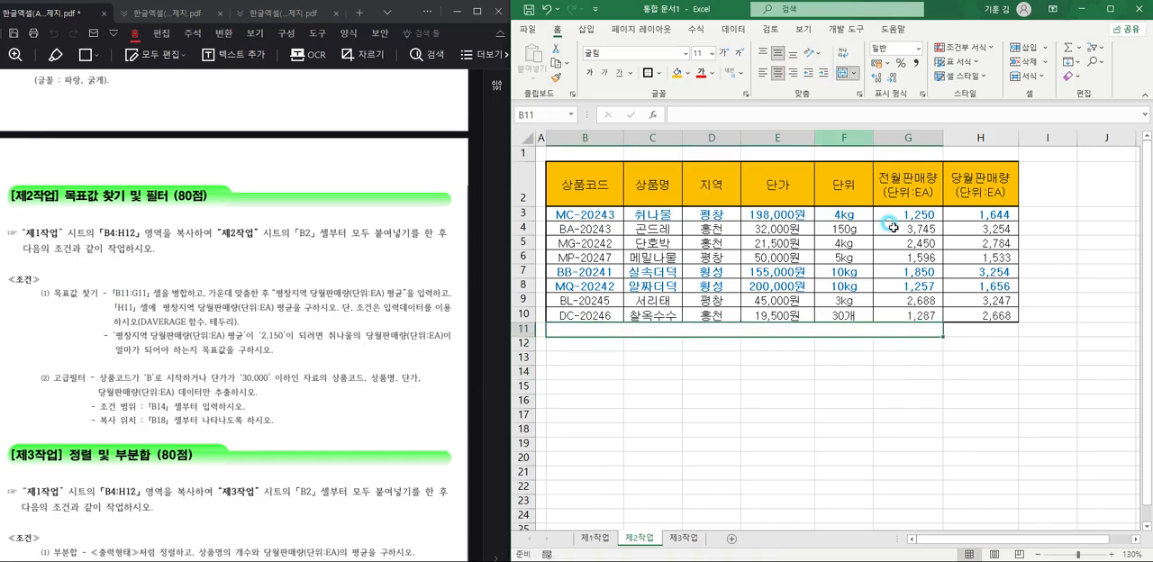
double_click(881, 324)
type("VUD")
key("BackSpace")
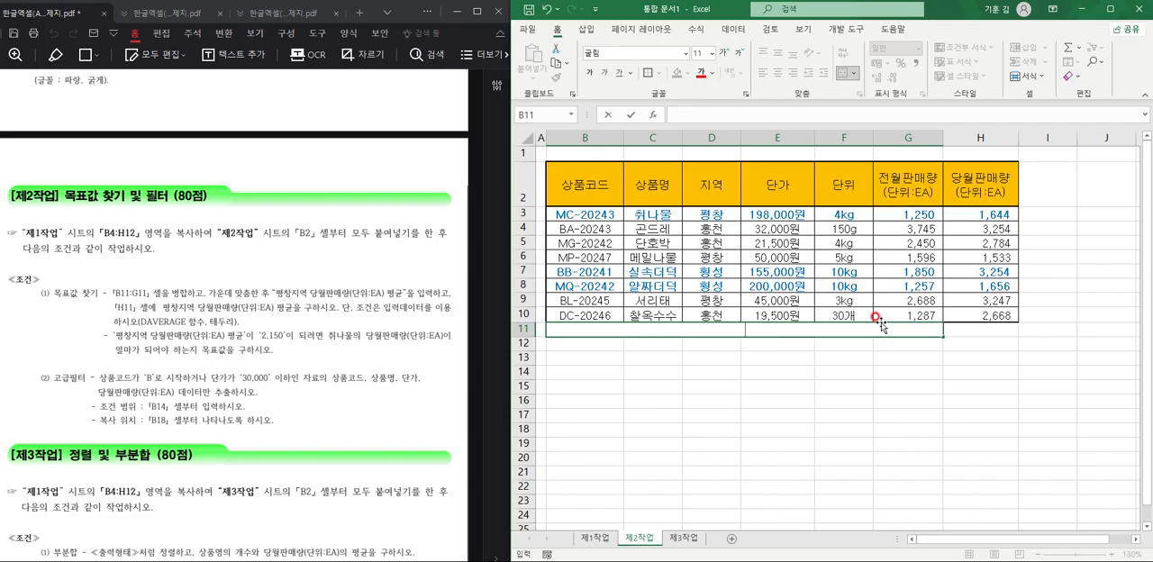
type("창지여 당워판매량(단")
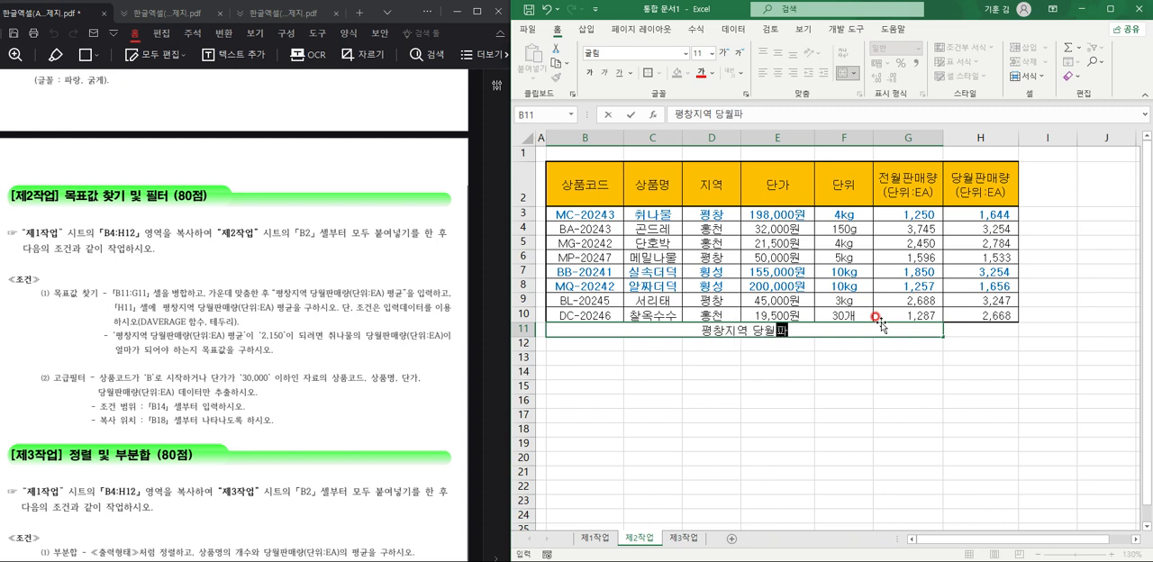
type("위")
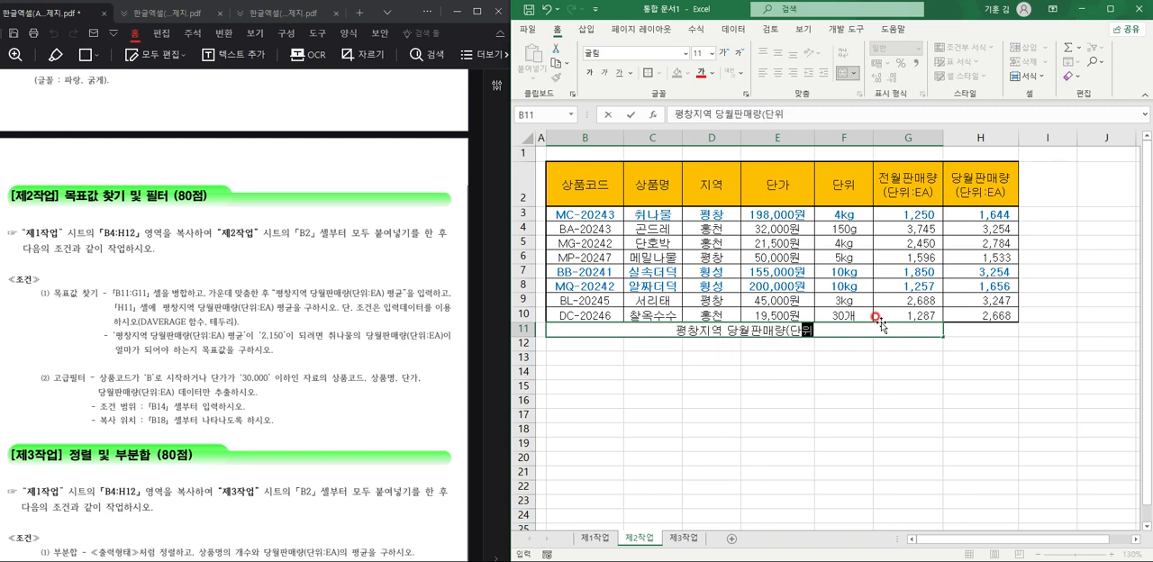
type(":EA)")
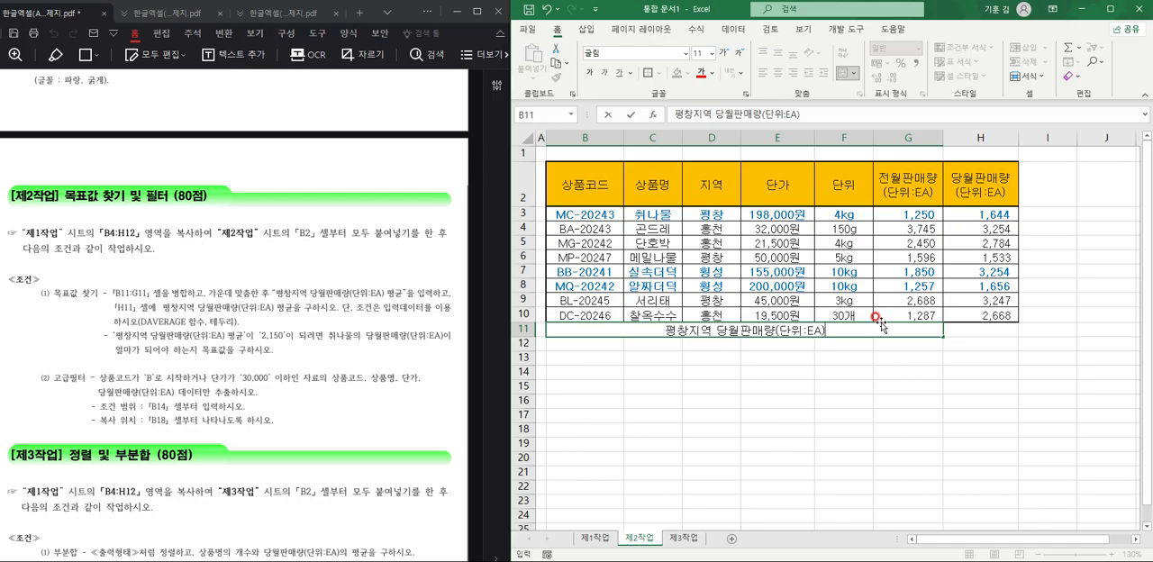
type(" 평균")
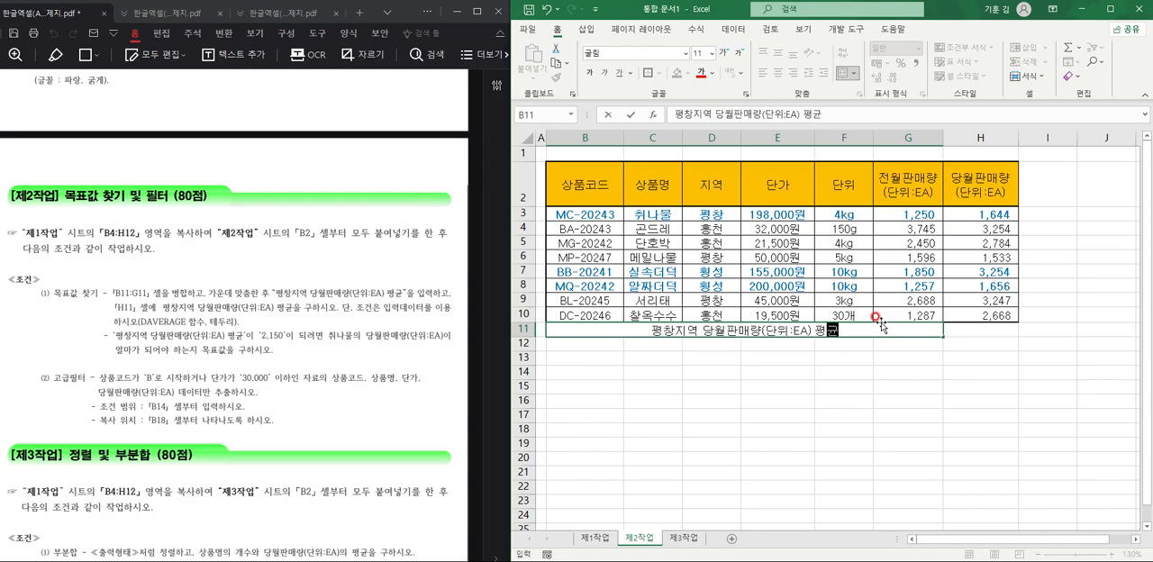
left_click(731, 382)
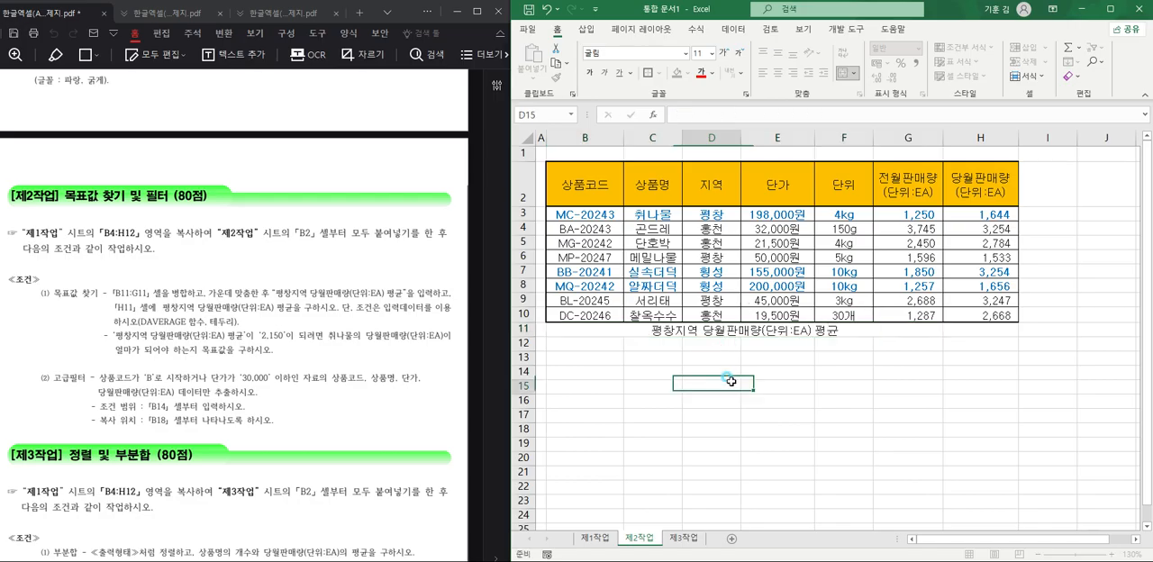
Calculate the 평창 region's average 당월판매량 in H11 with =DAVERAGE(B2:H10,H2,D2:D3).
left_click(994, 328)
type("=")
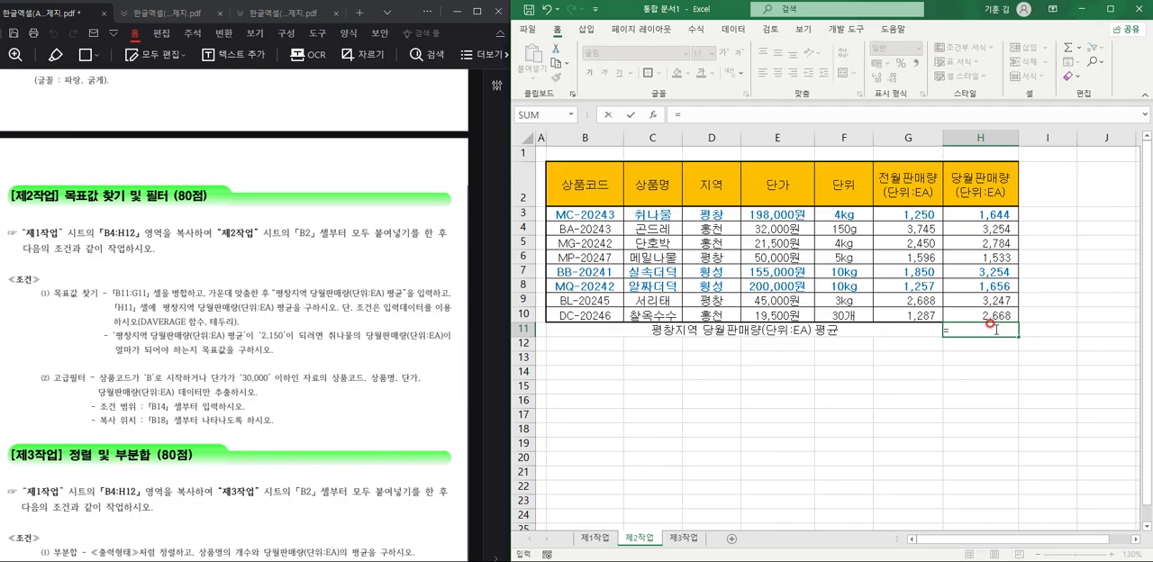
type("DAVERAGE(")
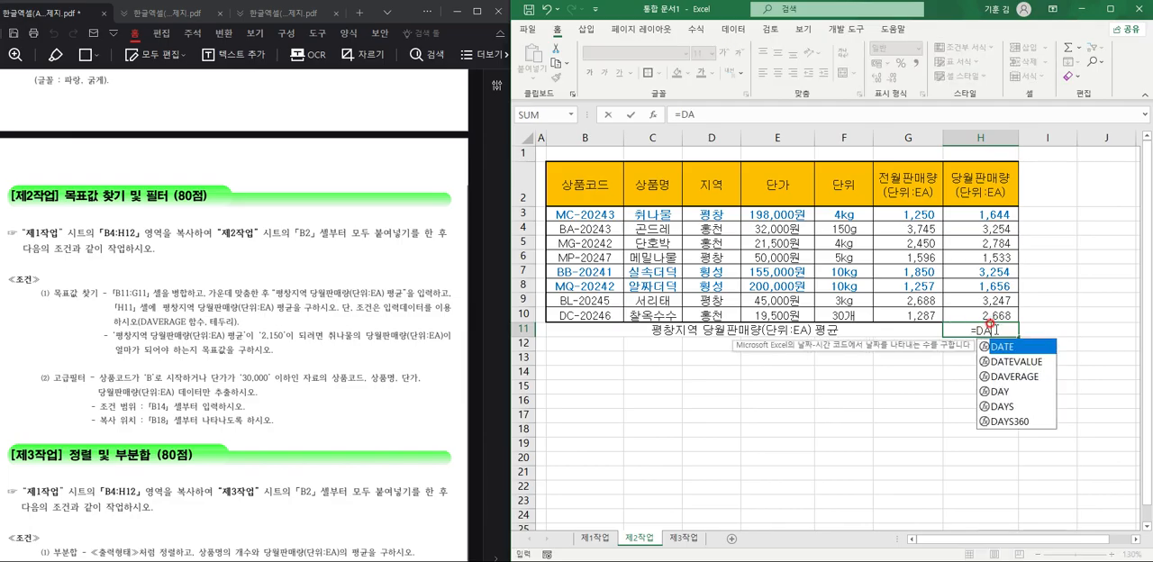
left_click_drag(551, 184, 959, 306)
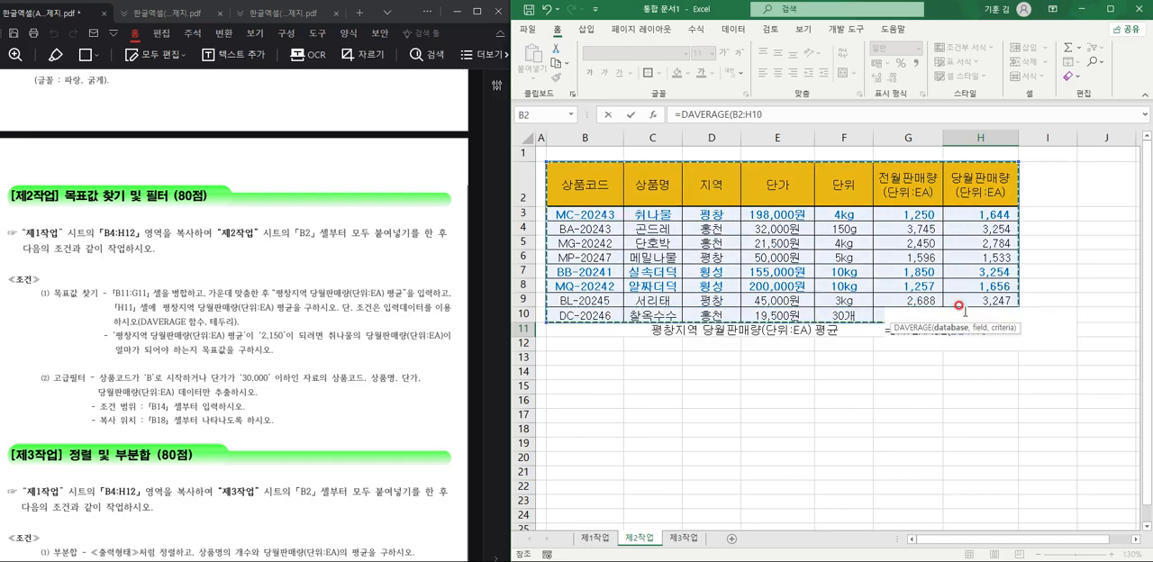
type(",")
left_click(993, 173)
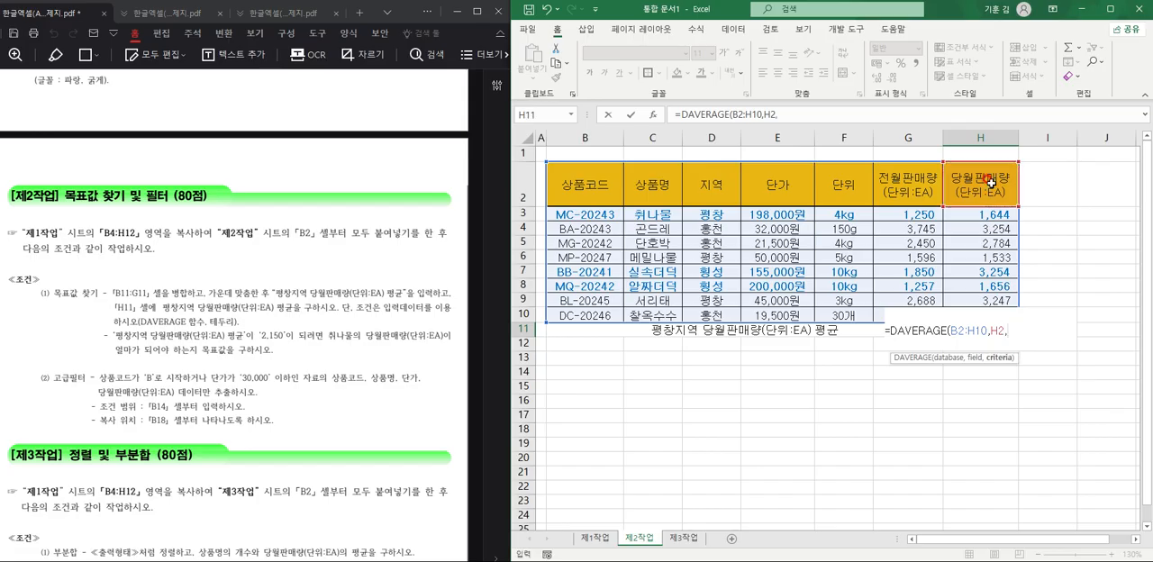
left_click_drag(718, 186, 720, 216)
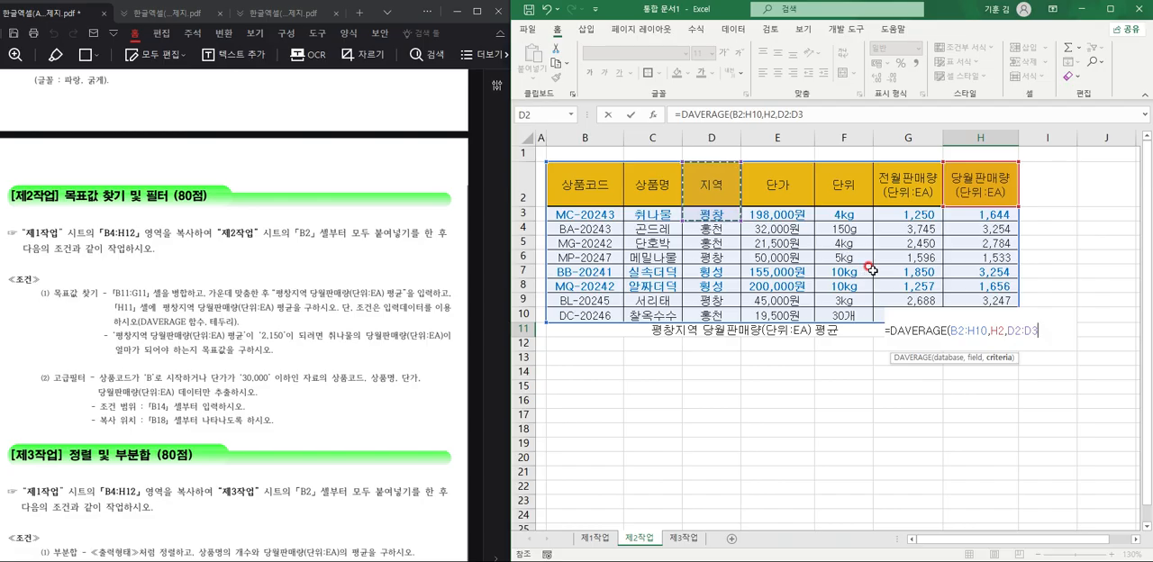
type(")")
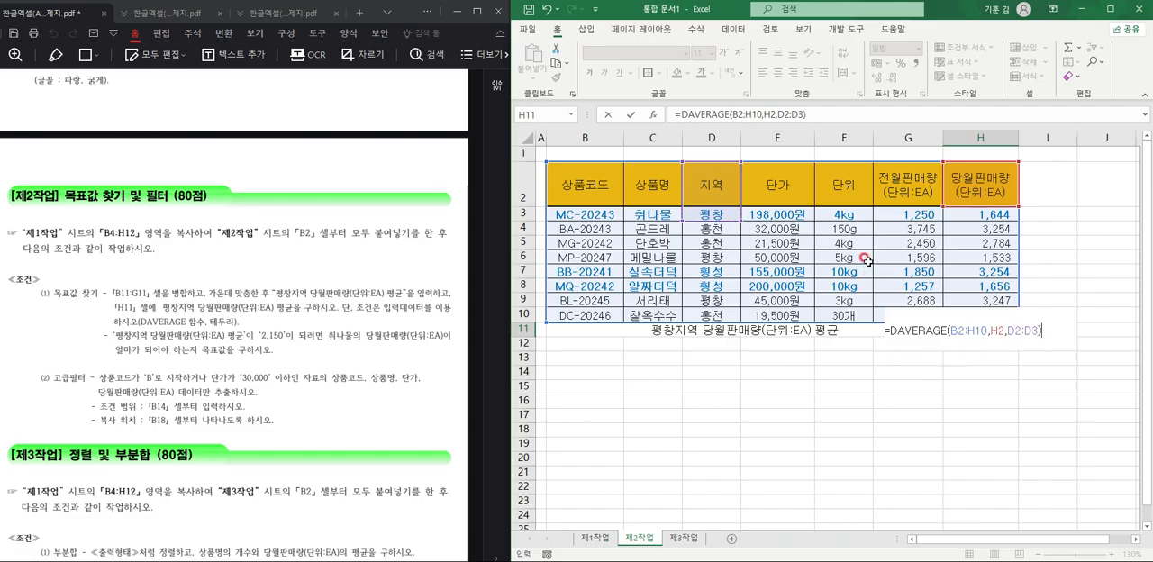
key("Return")
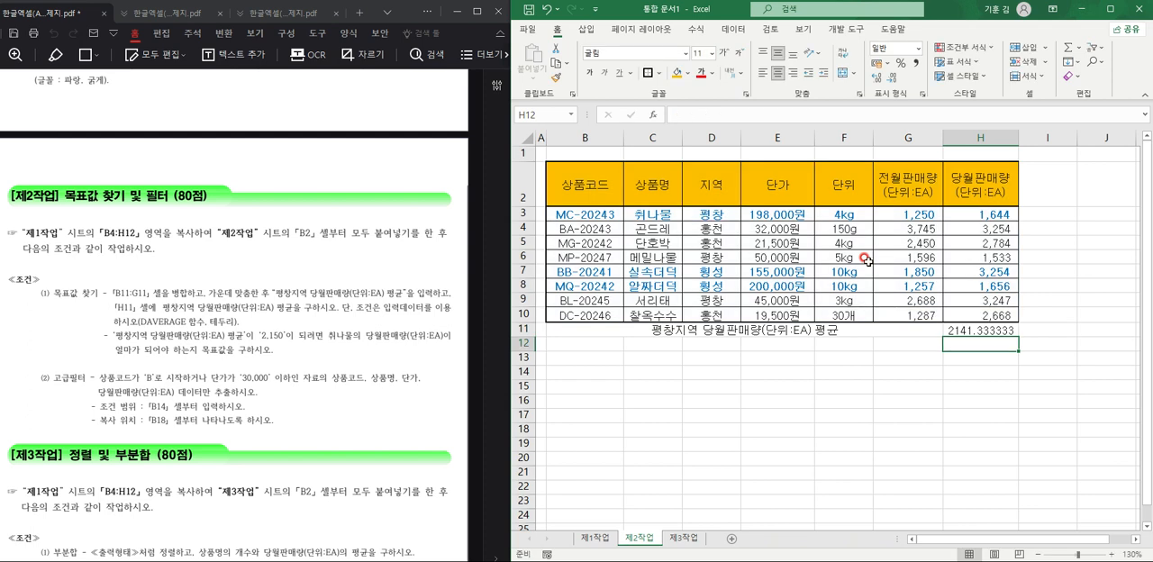
Apply all borders to the average row B11:H11.
left_click_drag(576, 330, 980, 330)
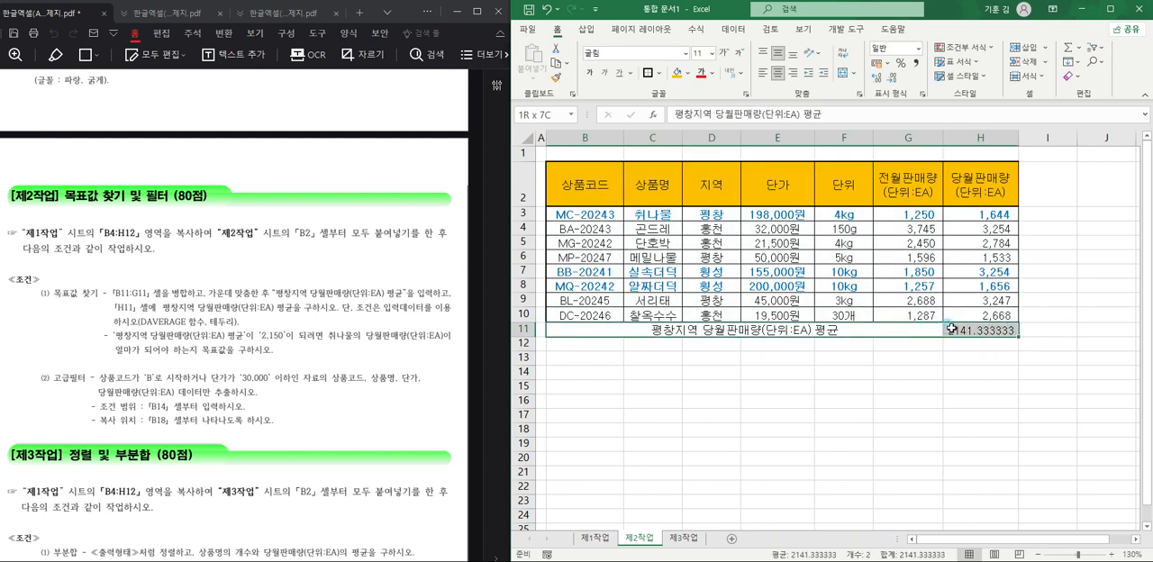
left_click(661, 74)
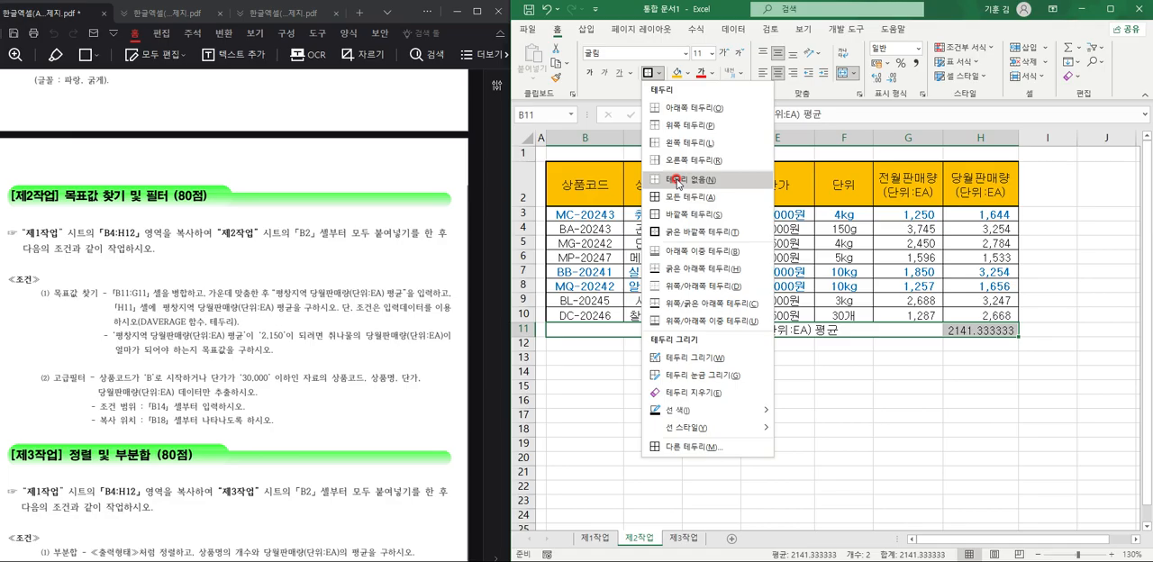
left_click(664, 209)
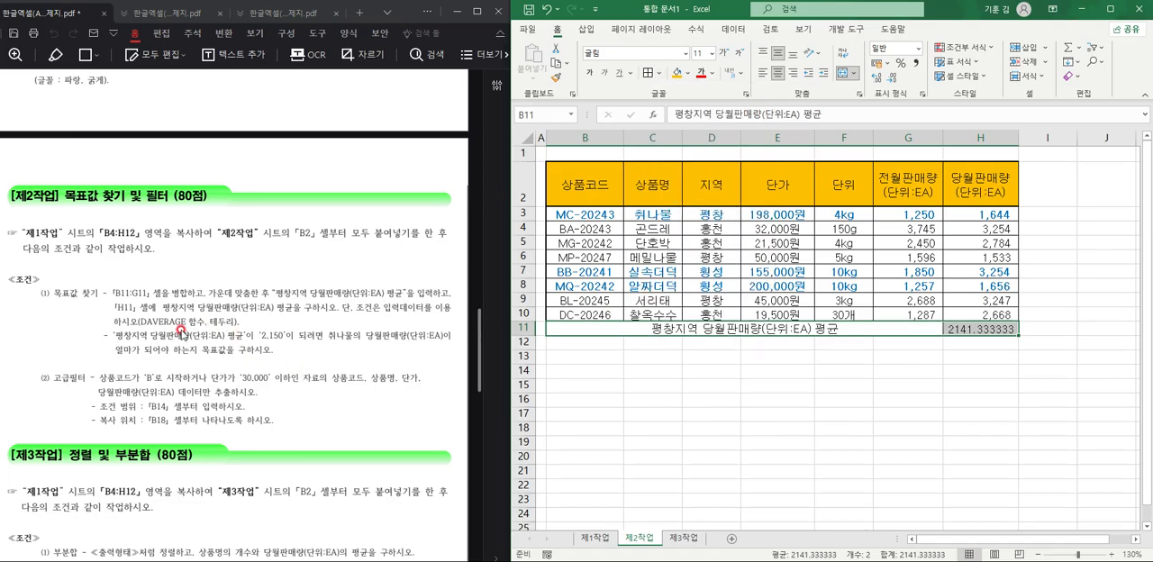
left_click(712, 317)
left_click(758, 342)
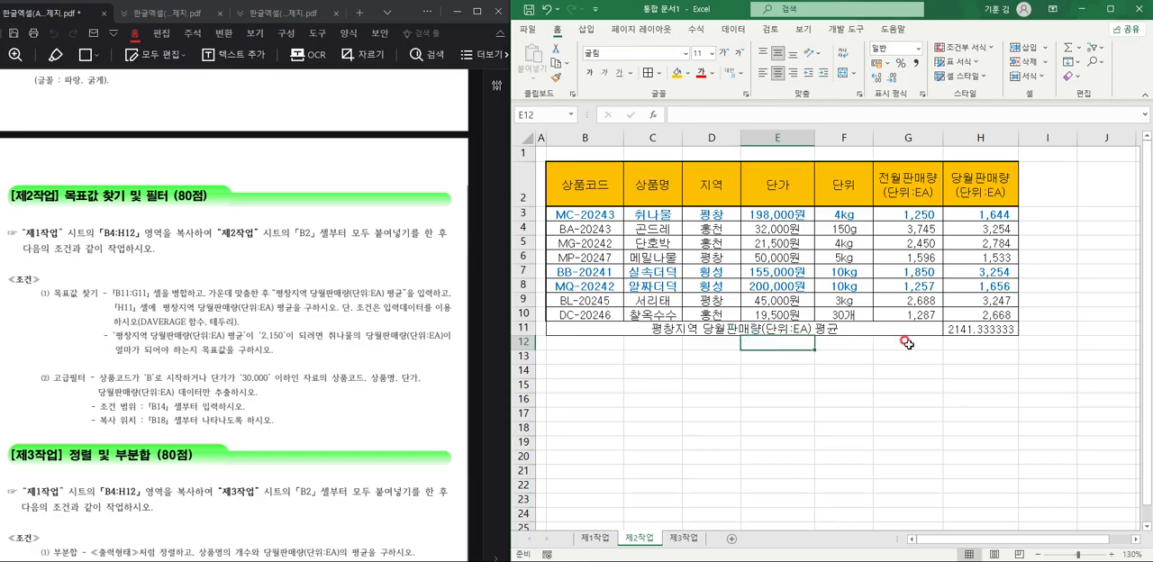
Run Goal Seek to bring H11 to 2150 by changing 취나물's 당월판매량 in H3, and keep the solution.
left_click(959, 328)
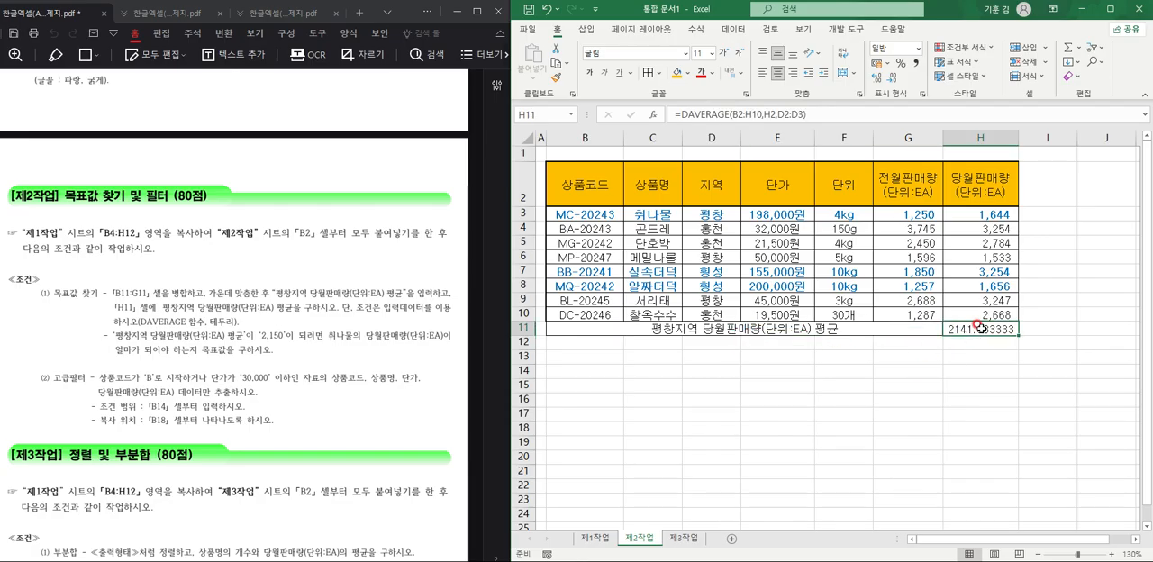
left_click(733, 29)
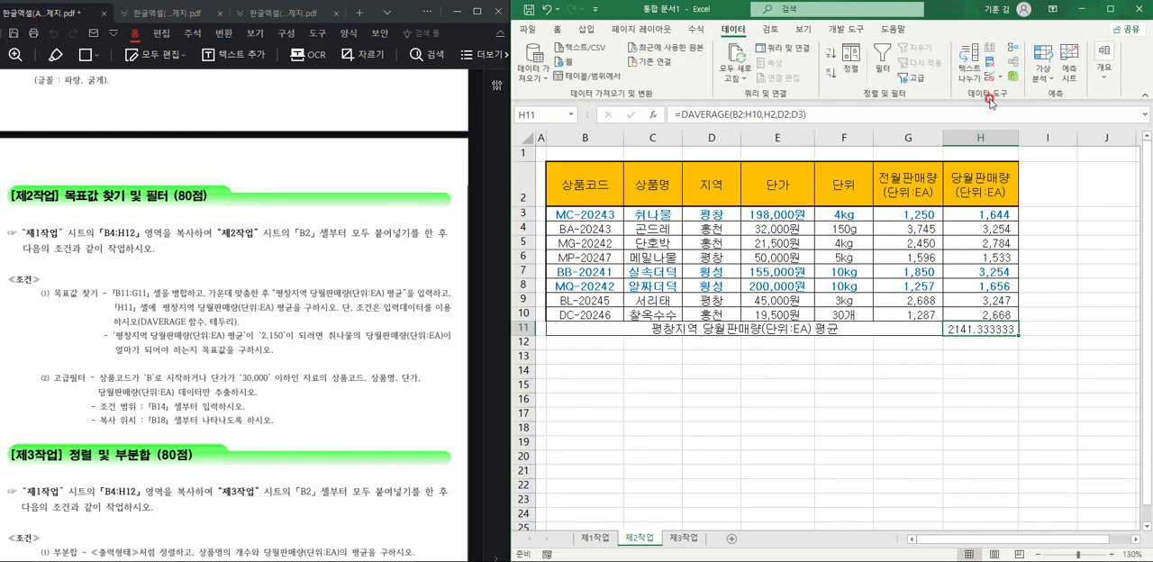
left_click(1062, 81)
left_click(1071, 127)
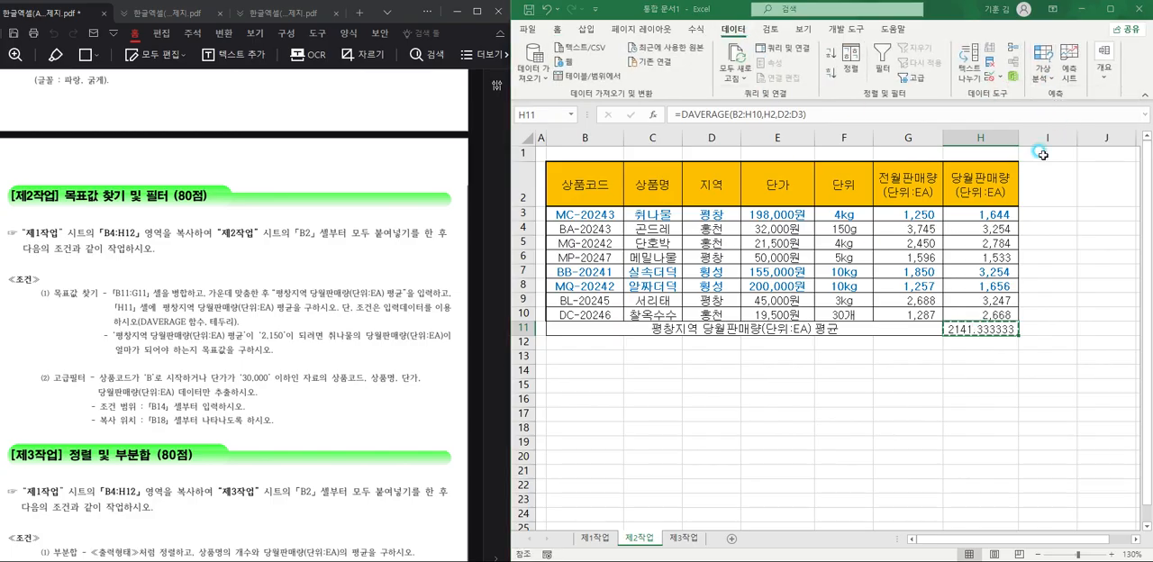
left_click_drag(569, 198, 841, 355)
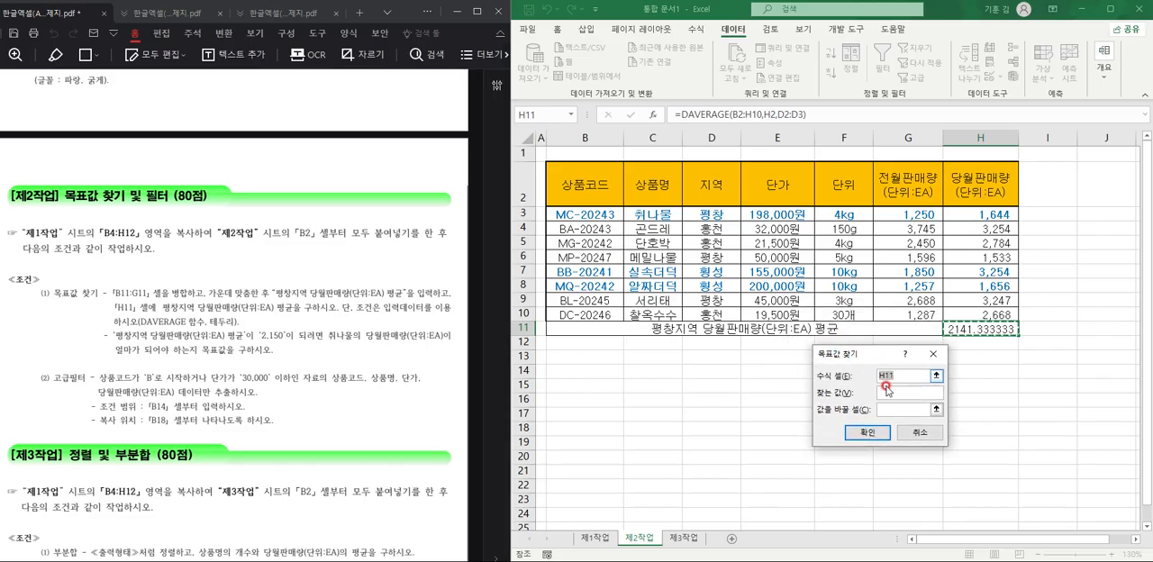
left_click(904, 391)
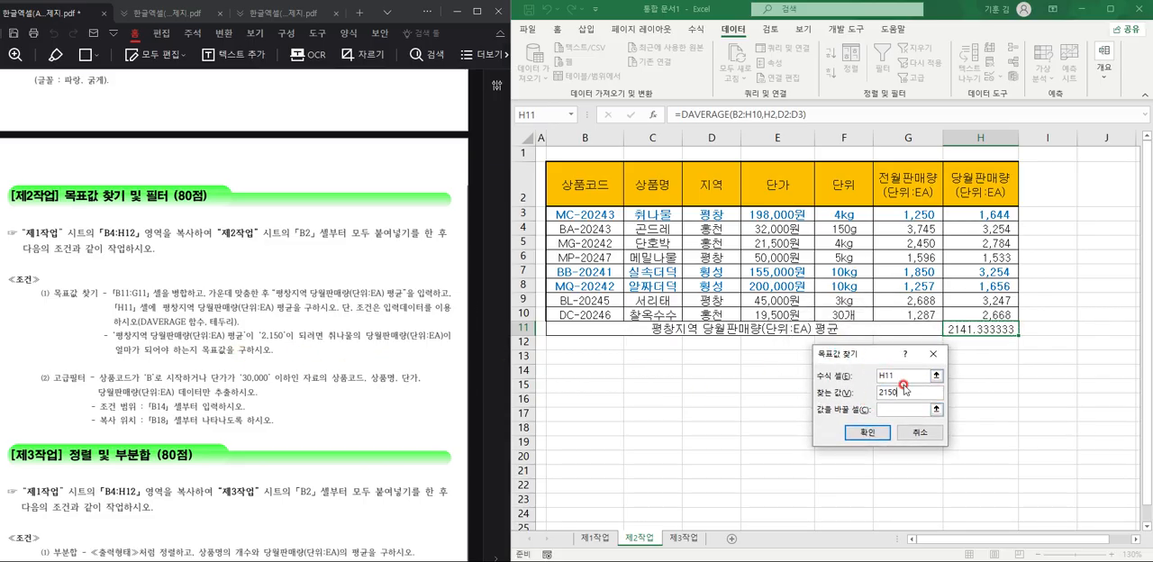
left_click(880, 408)
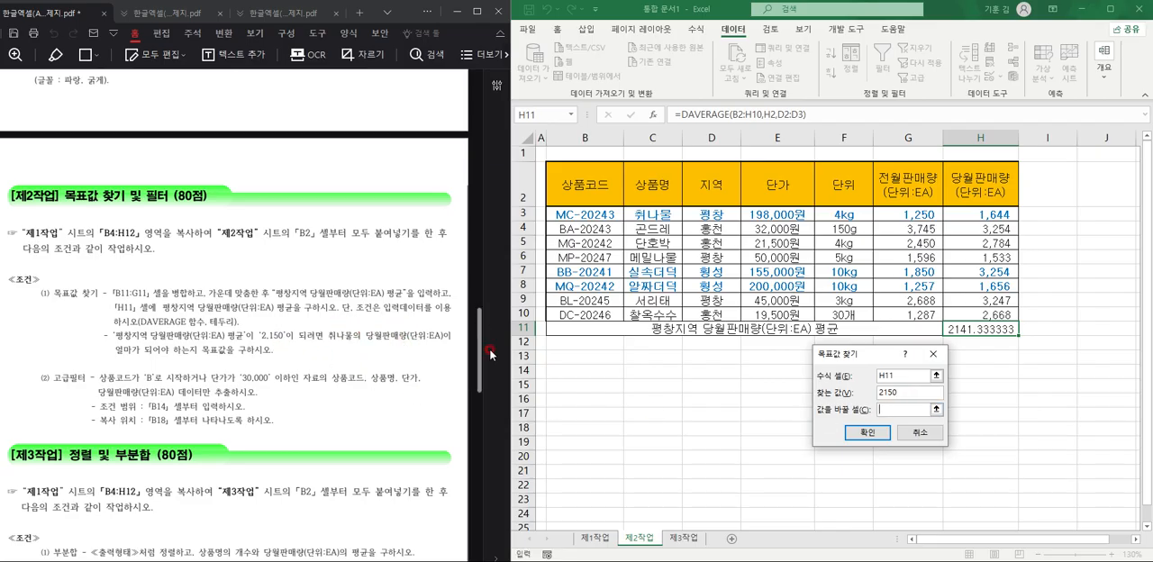
left_click(985, 212)
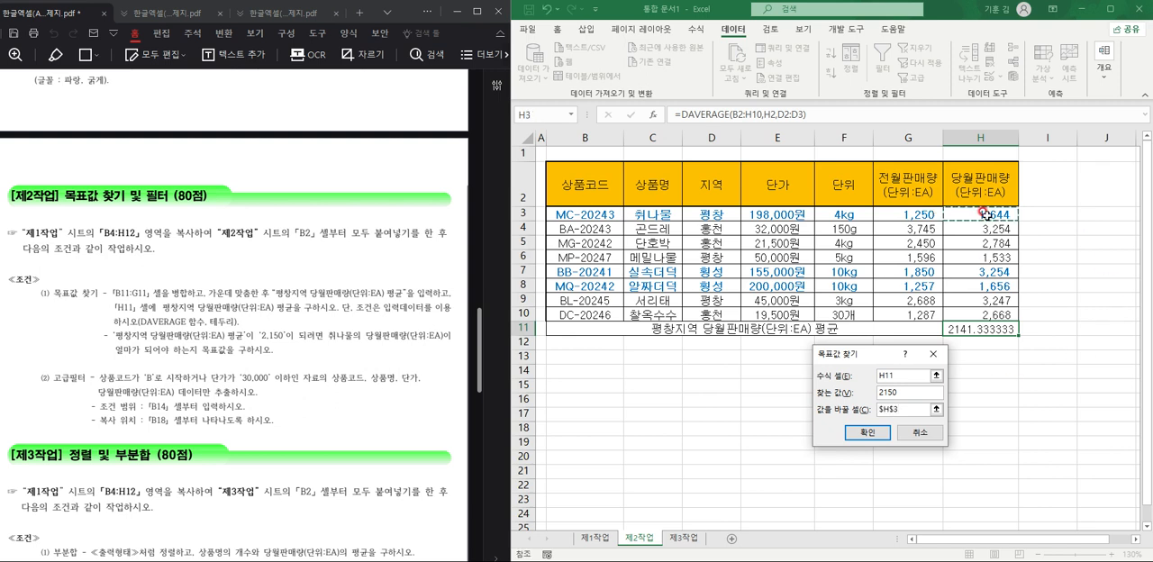
left_click(879, 432)
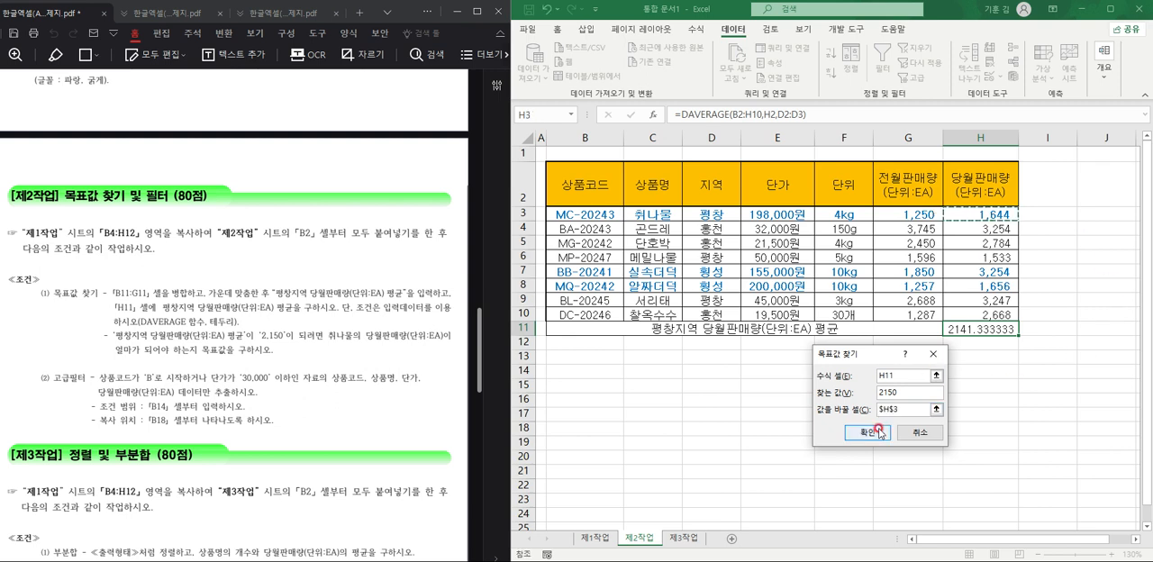
left_click(867, 433)
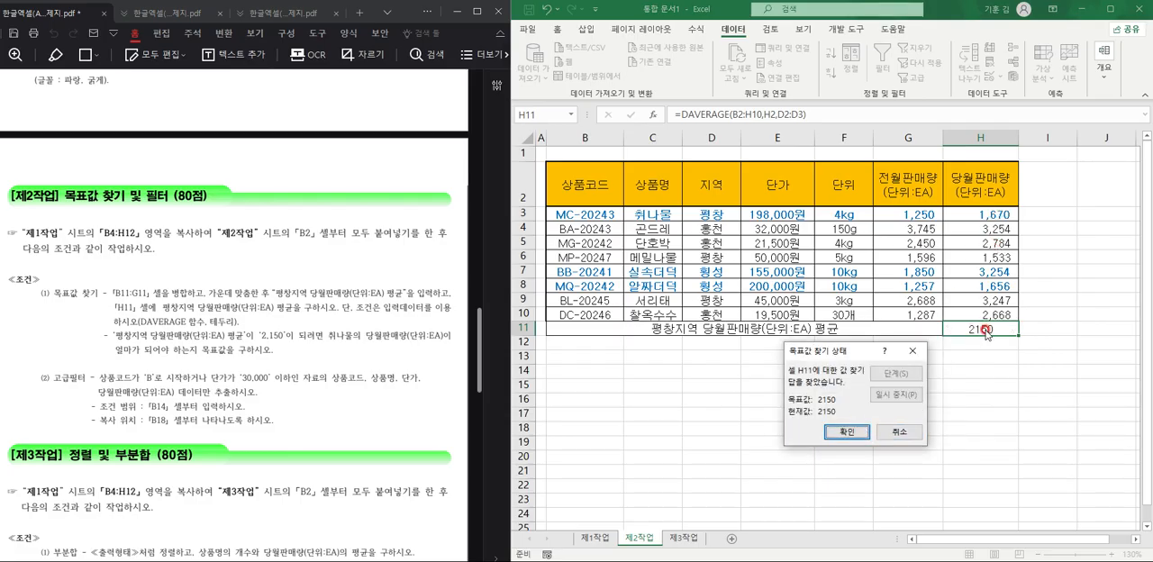
left_click(853, 429)
left_click(905, 413)
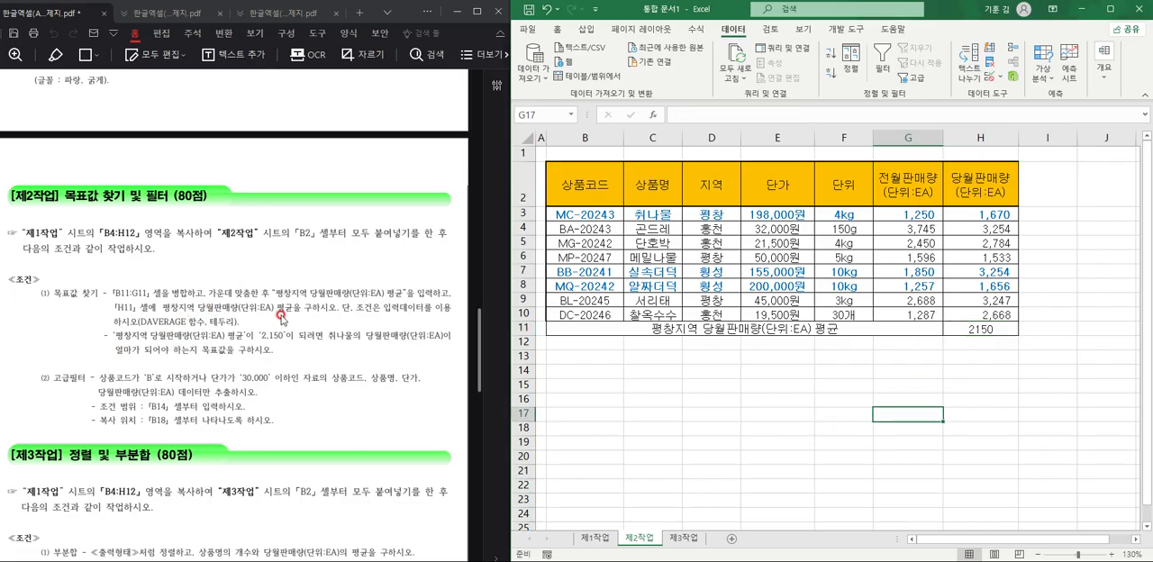
Copy the 상품코드 and 단가 header cells and paste them at B14 to start the filter's criteria range.
left_click(818, 397)
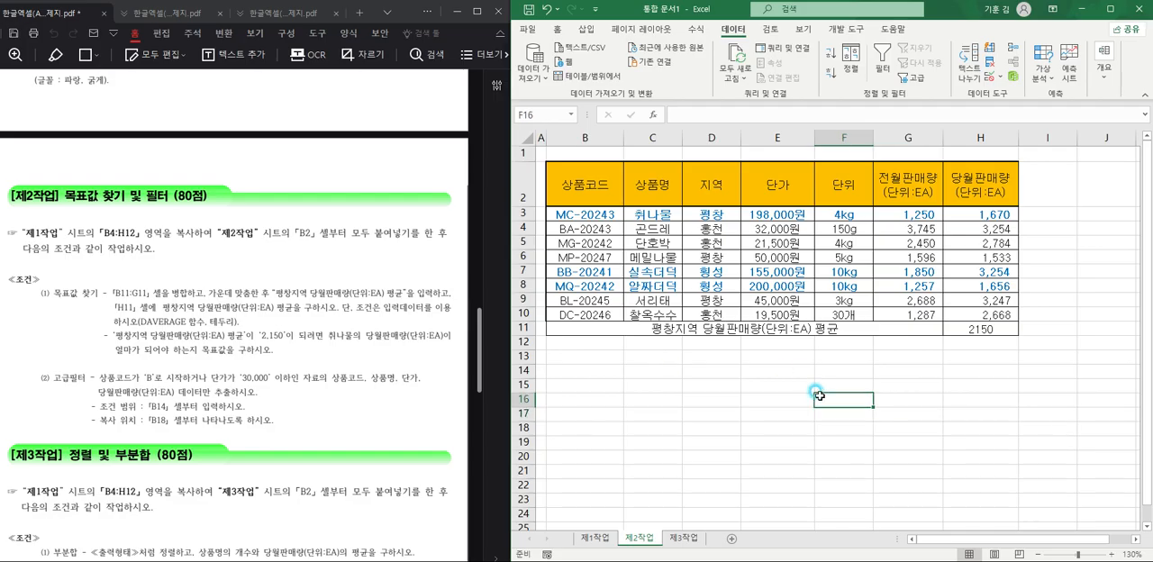
left_click(770, 383)
left_click(576, 369)
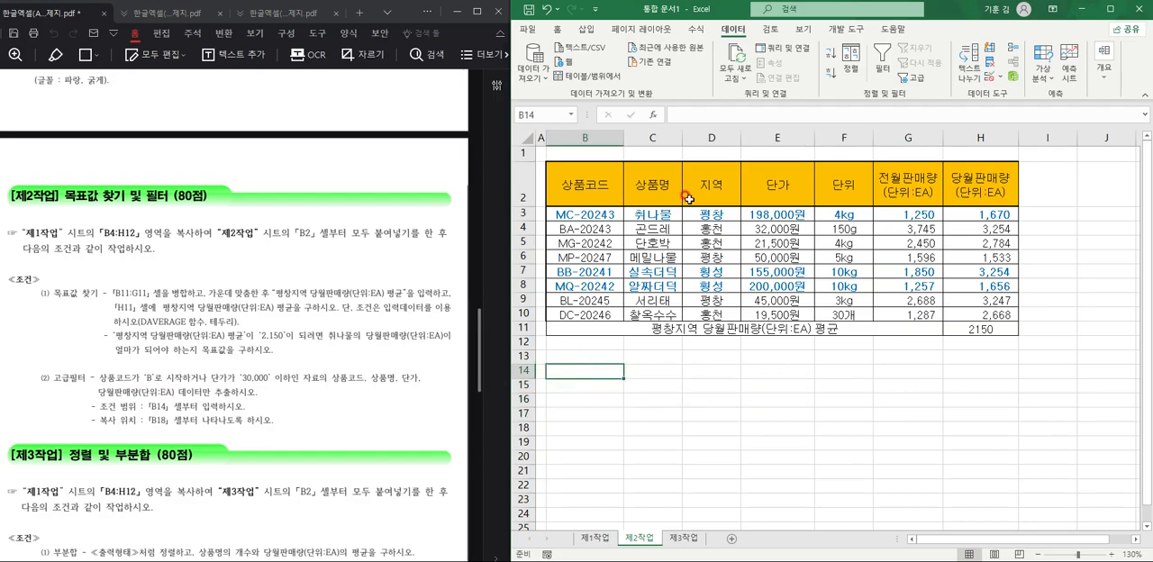
left_click(620, 191)
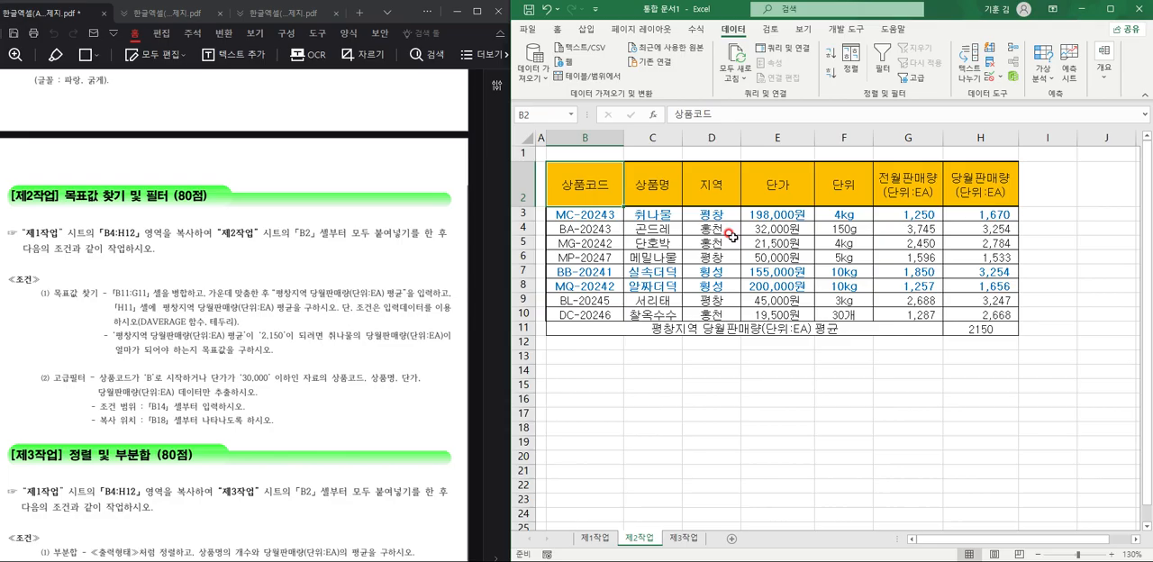
left_click(780, 190, "ctrl")
key("ctrl+c")
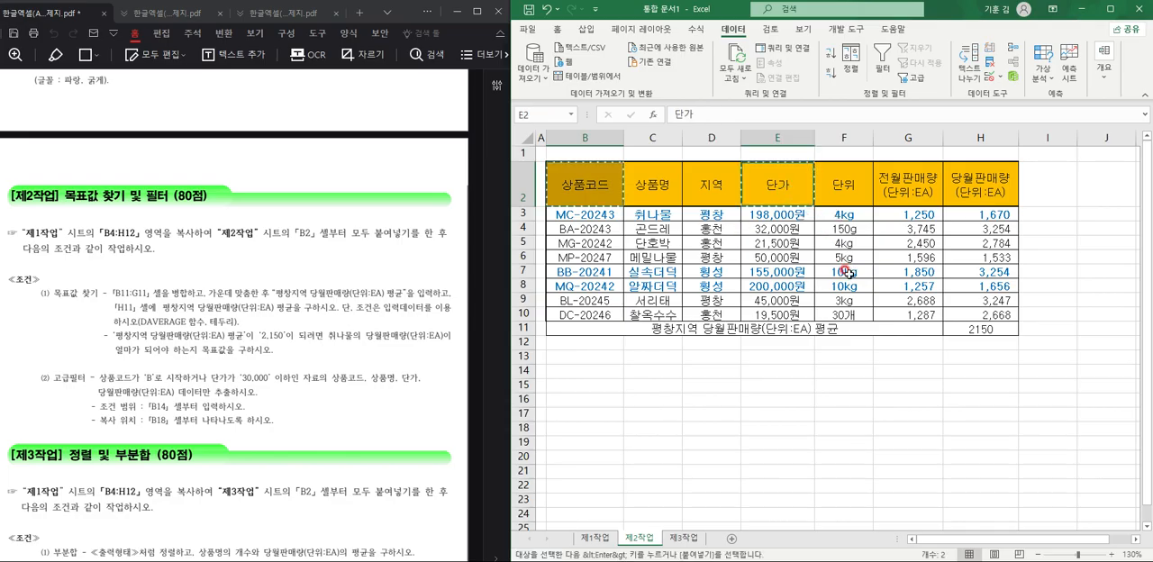
left_click(601, 369)
key("ctrl+v")
Enter B* in B15 as the 상품코드 filter criterion.
key("Down")
type("ㅠ")
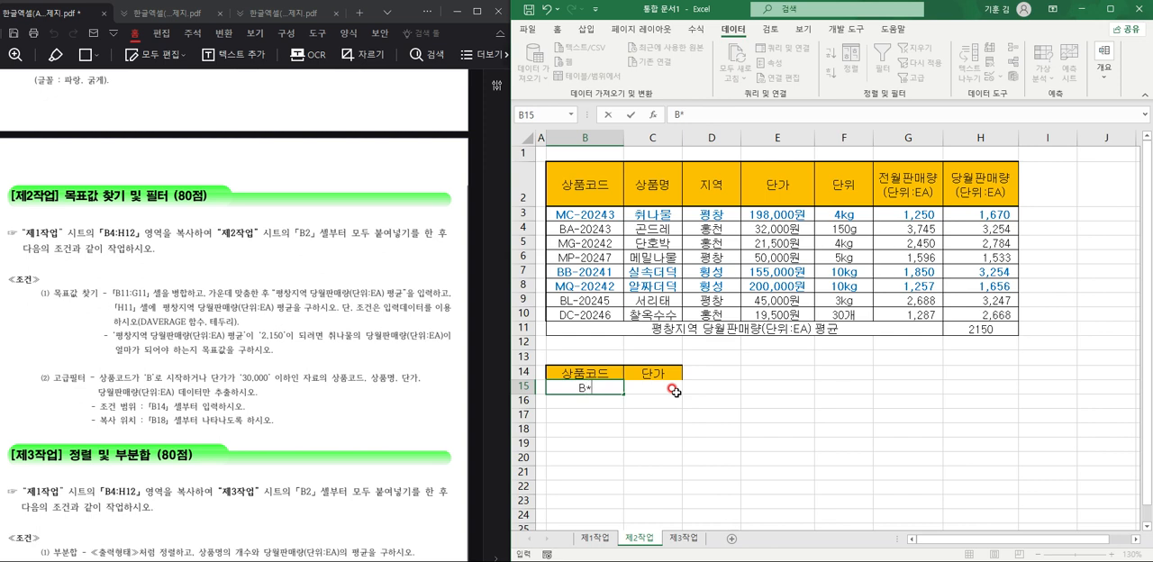
type("*")
left_click(668, 400)
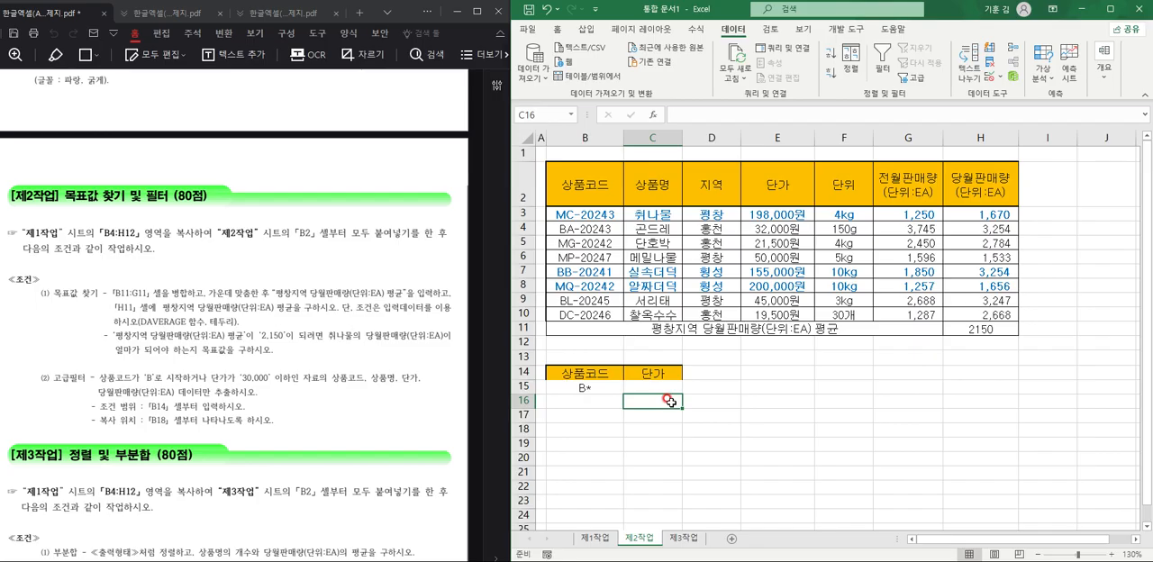
Enter <=30000 in C16 as the 단가 filter criterion.
type("<")
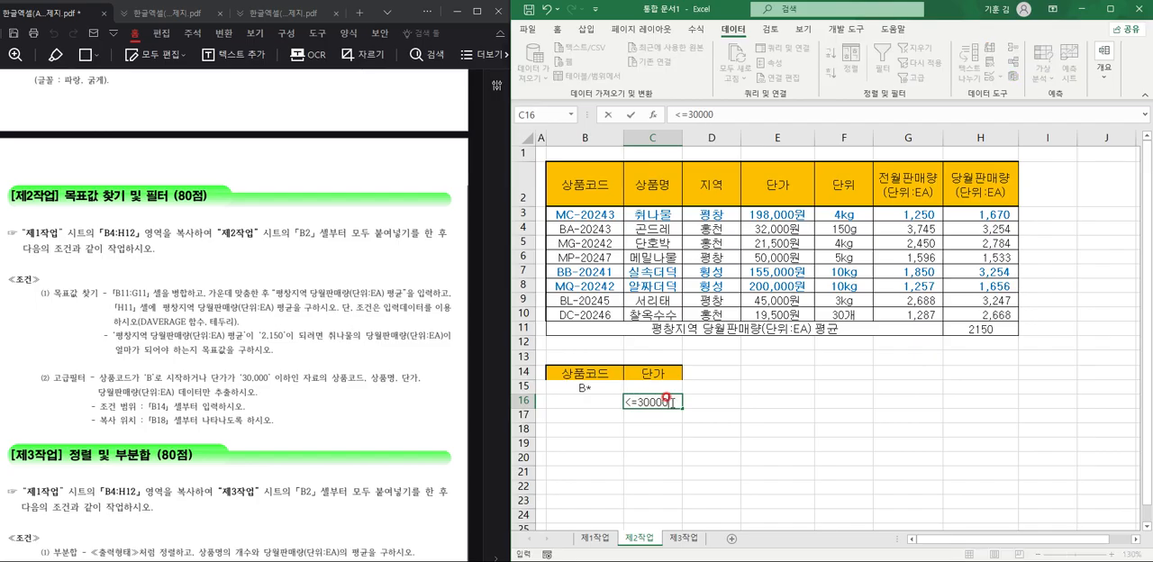
type("=30000")
key("Return")
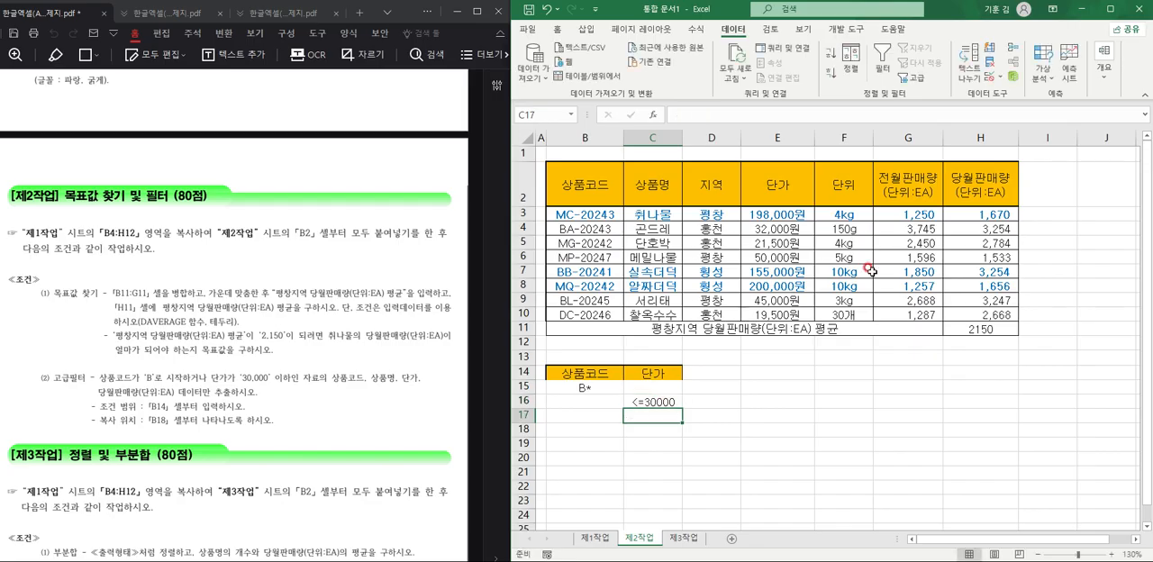
left_click(591, 388)
left_click(655, 412)
left_click(656, 402)
mouse_move(601, 388)
left_mouse_down()
mouse_move(647, 389)
mouse_move(621, 403)
mouse_move(645, 404)
left_mouse_up()
left_click(599, 387)
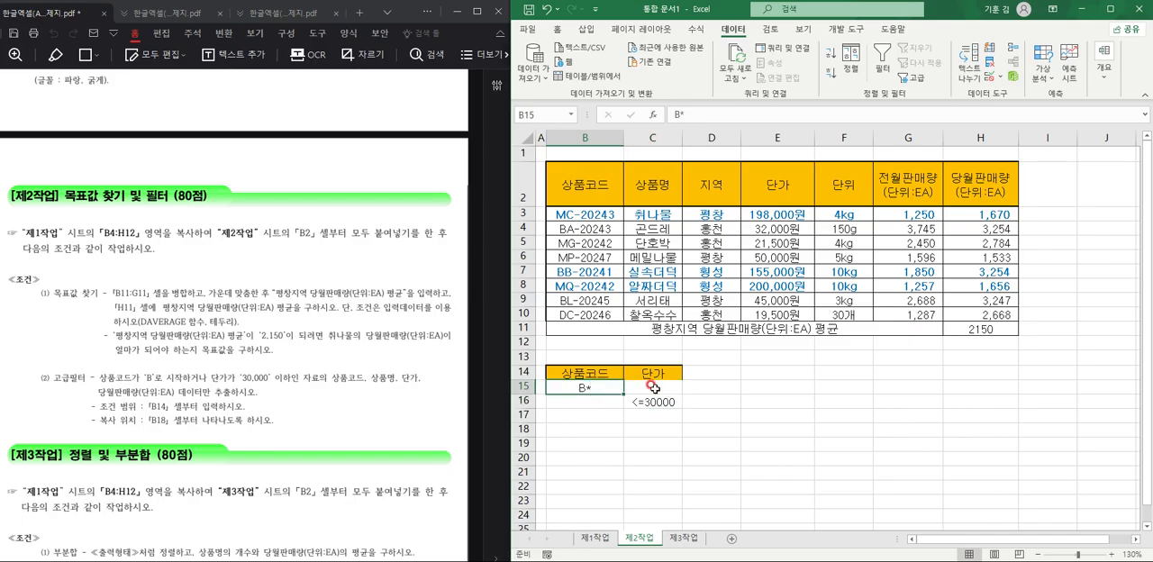
left_click(665, 404)
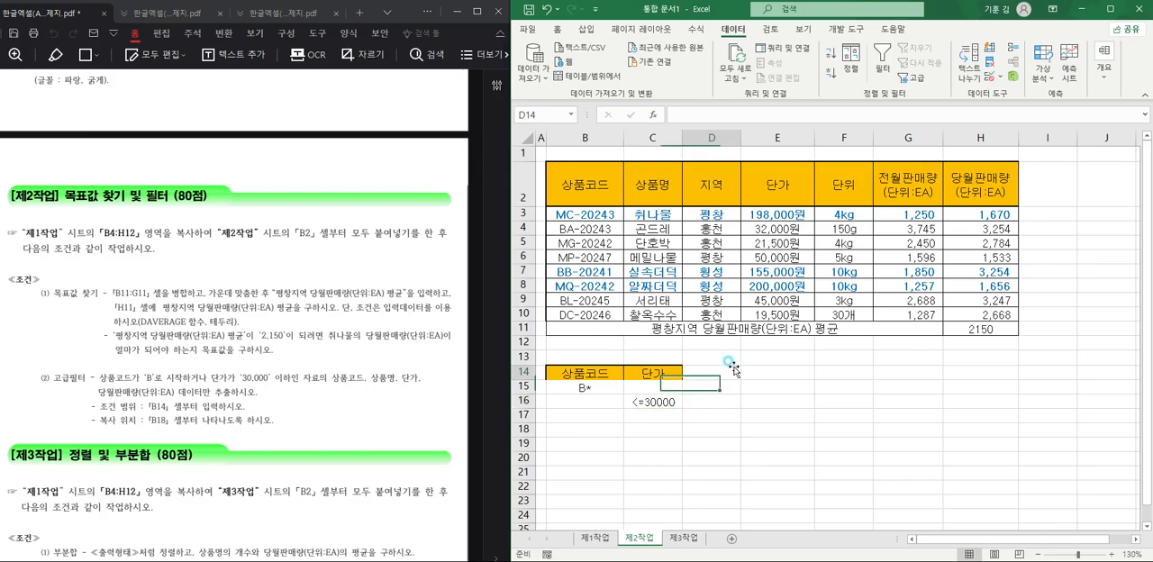
left_click_drag(598, 387, 670, 389)
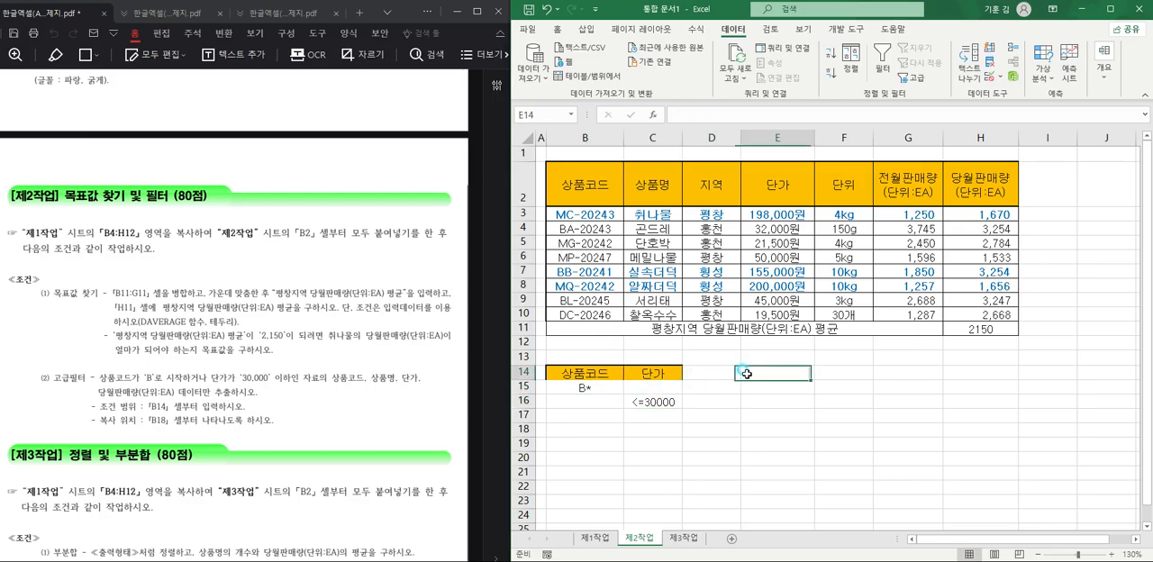
left_click(606, 181)
left_click_drag(606, 181, 972, 315)
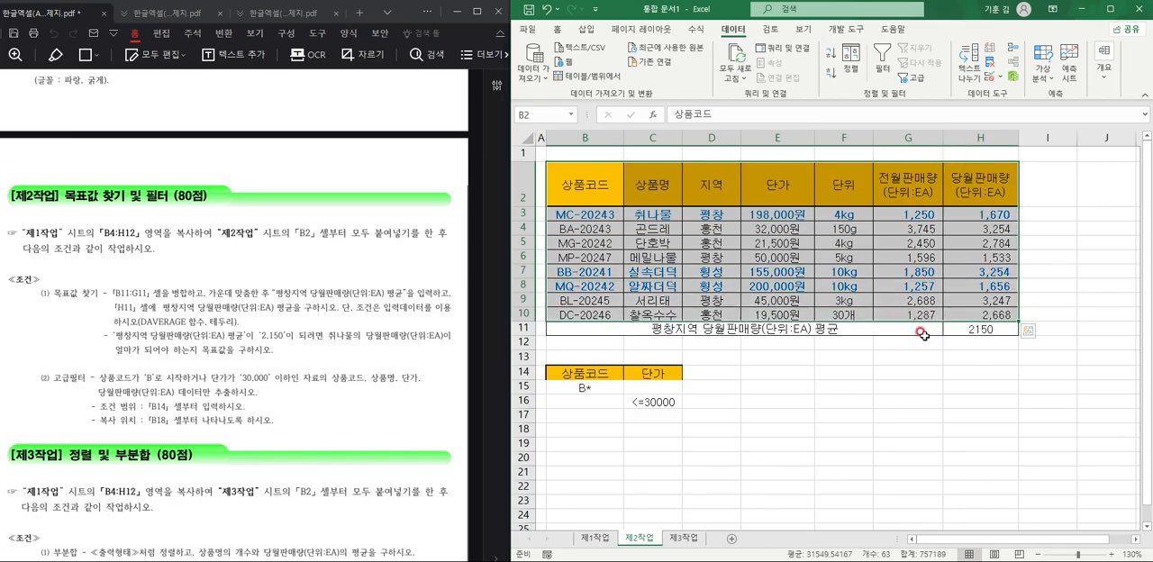
left_click(912, 77)
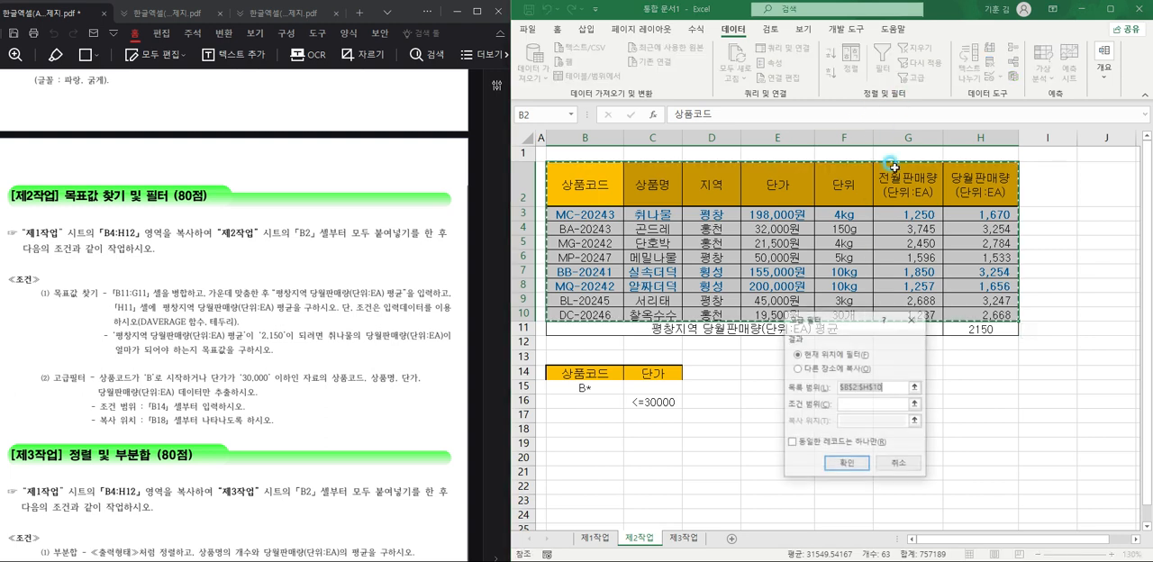
left_click(835, 370)
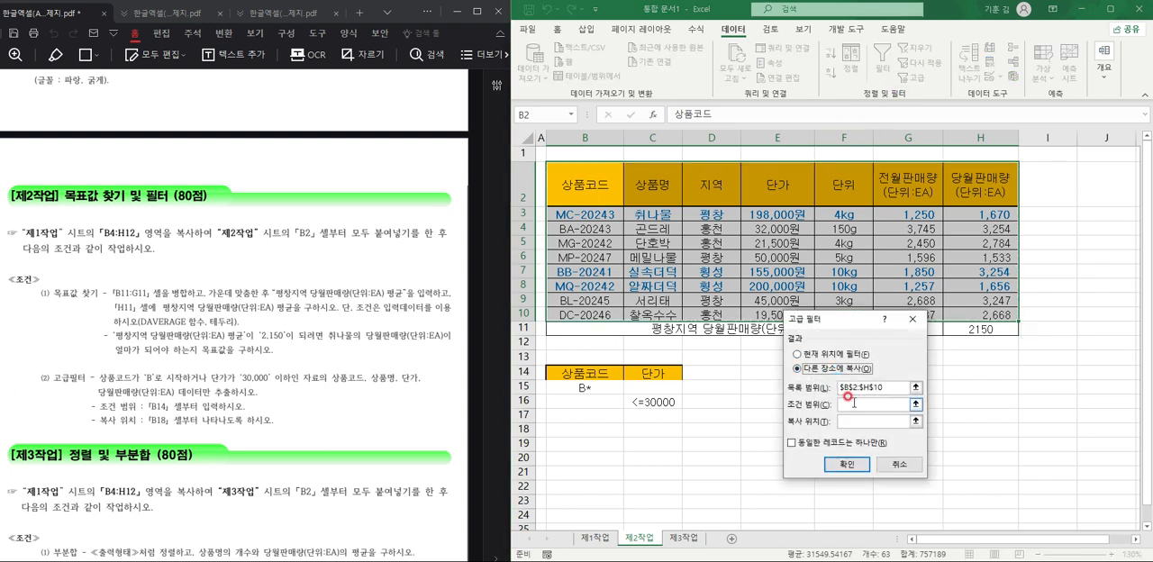
left_click(912, 319)
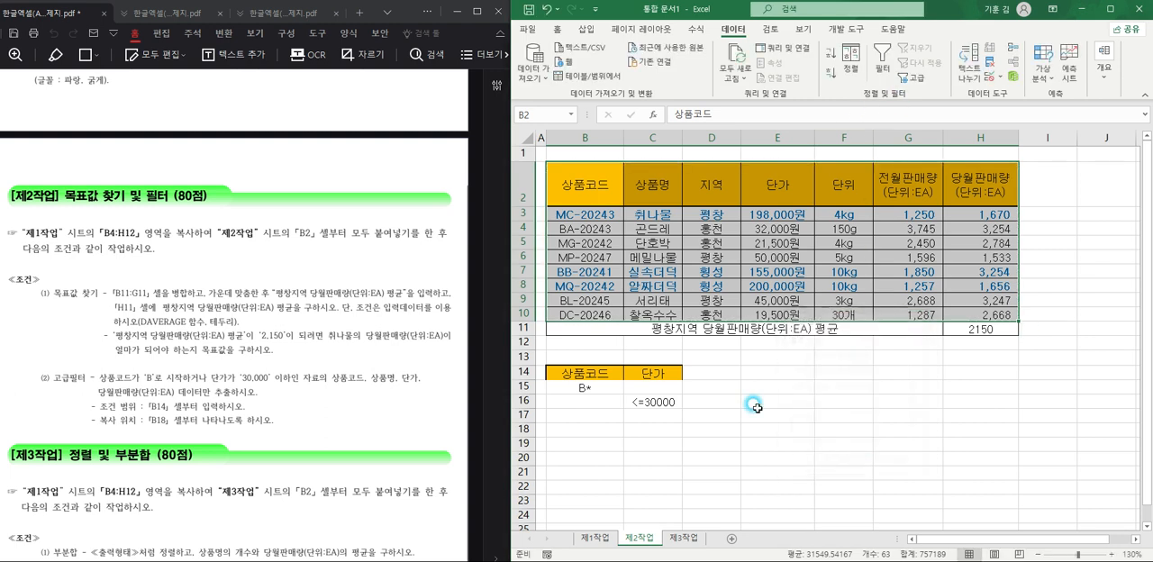
left_click(636, 431)
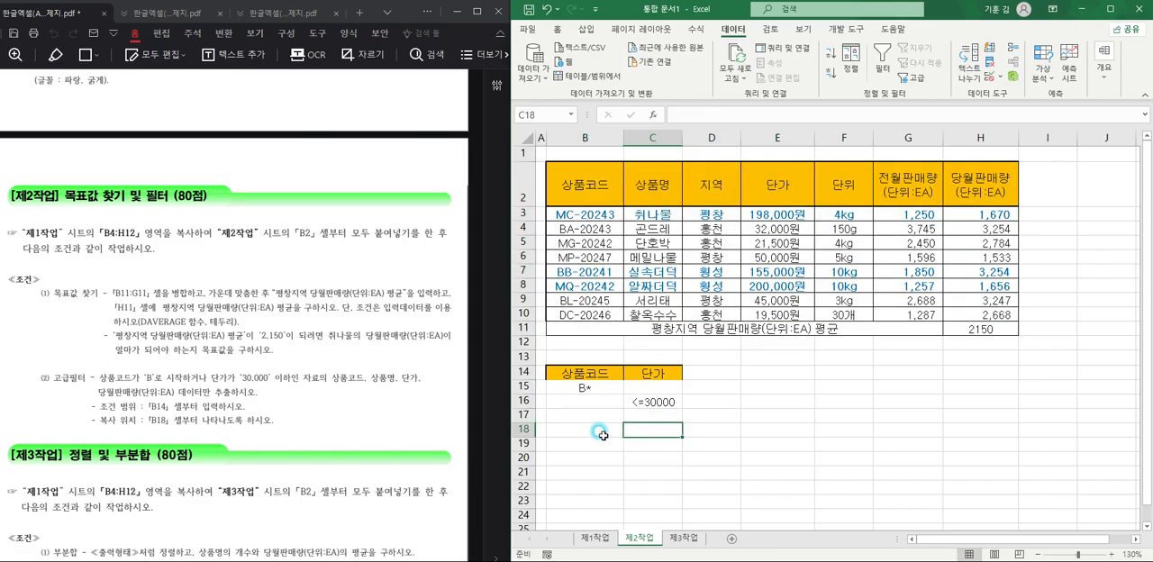
Copy the 상품코드, 상품명, 단가 and 당월판매량 header cells and paste them at B18 as the filter's output headers.
left_click(582, 187)
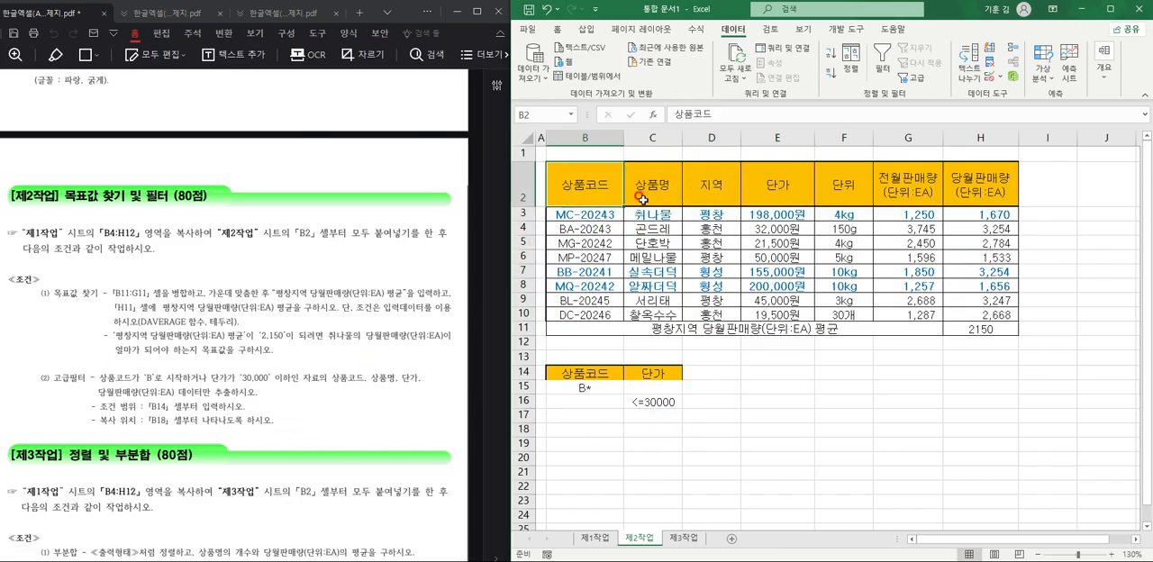
left_click(642, 197, "ctrl")
left_click(775, 192, "ctrl")
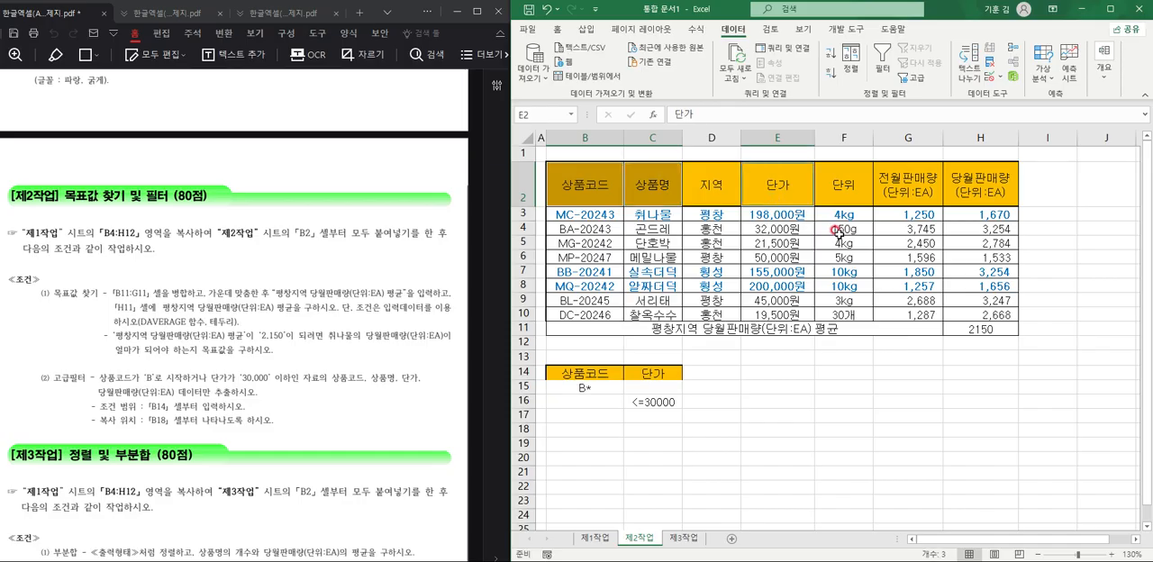
left_click(956, 193, "ctrl")
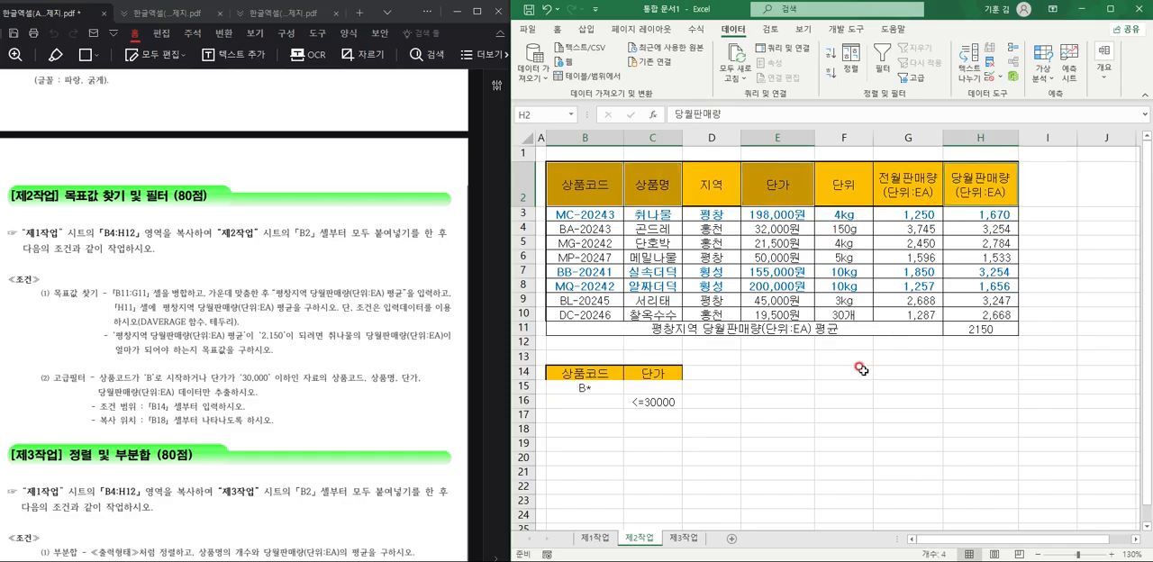
key("ctrl+c")
left_click(592, 431)
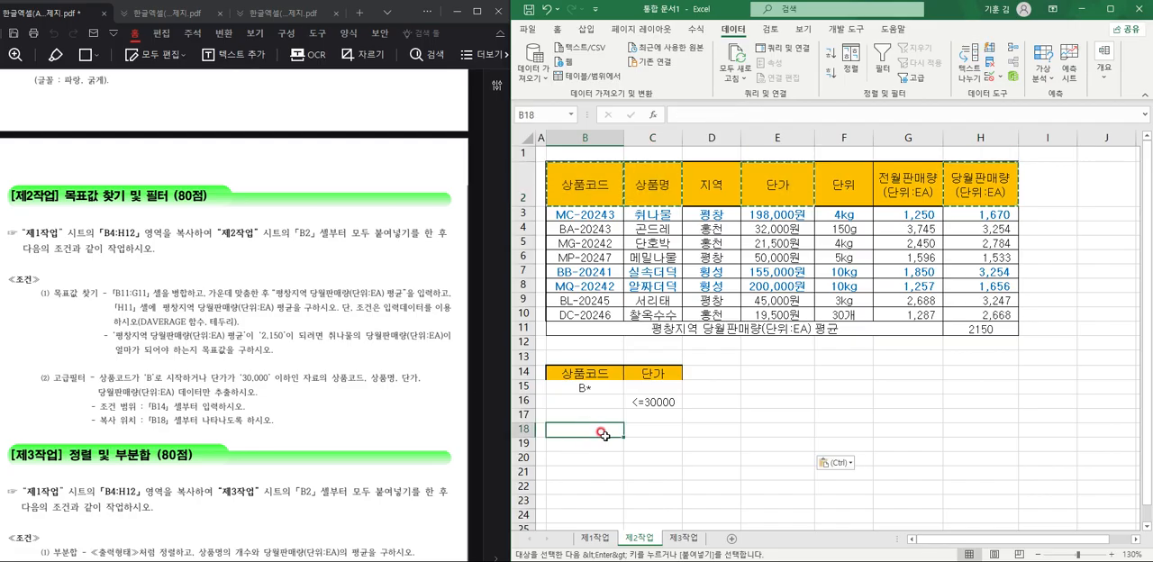
key("ctrl+v")
left_click(797, 388)
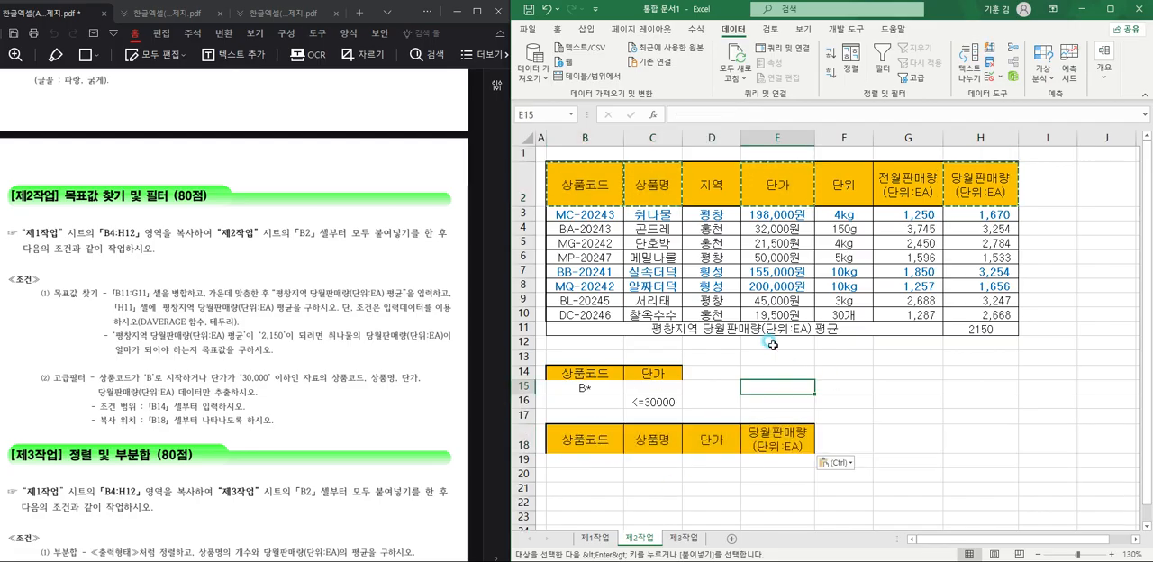
key("Escape")
Run an Advanced Filter on B2:H10 with criteria range B14:C16, copying the results to B18:E18.
left_click_drag(597, 197, 990, 315)
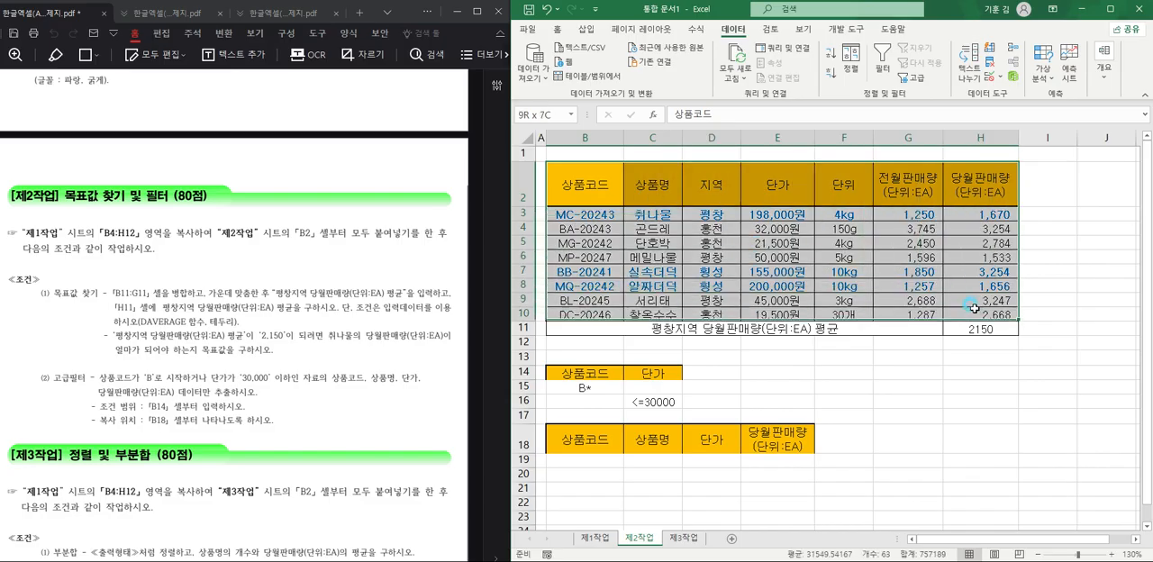
left_click(914, 86)
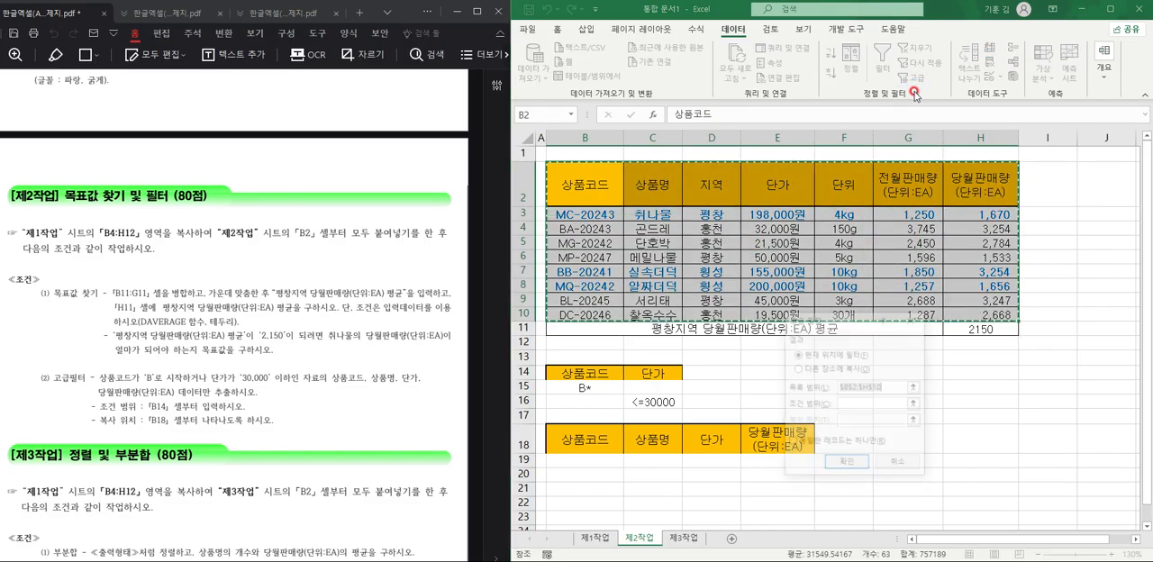
left_click(837, 371)
left_click(860, 404)
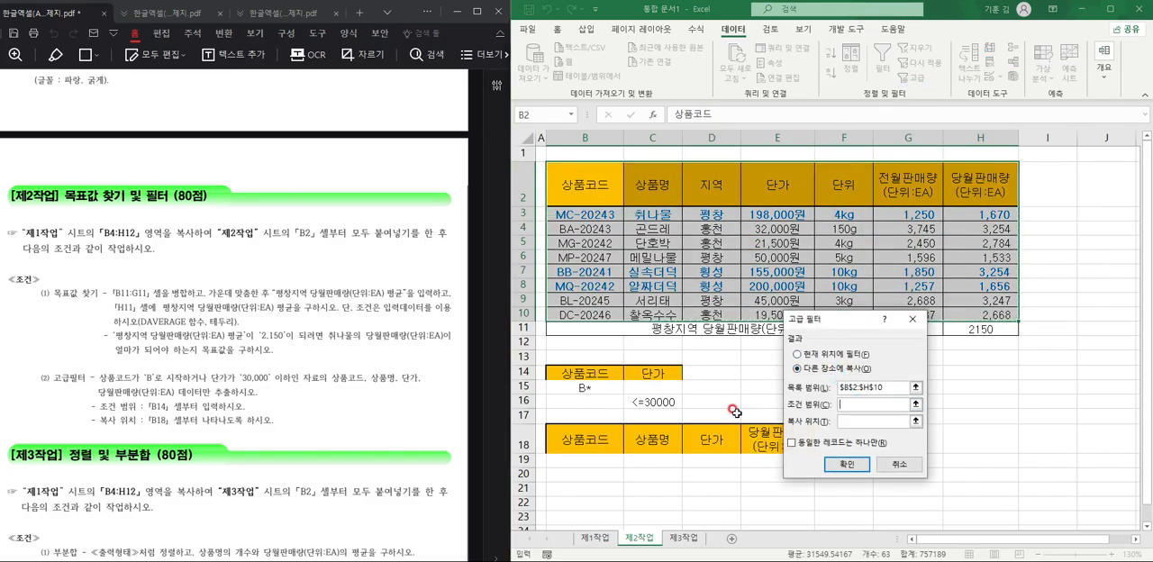
left_click_drag(590, 373, 657, 403)
left_click(854, 421)
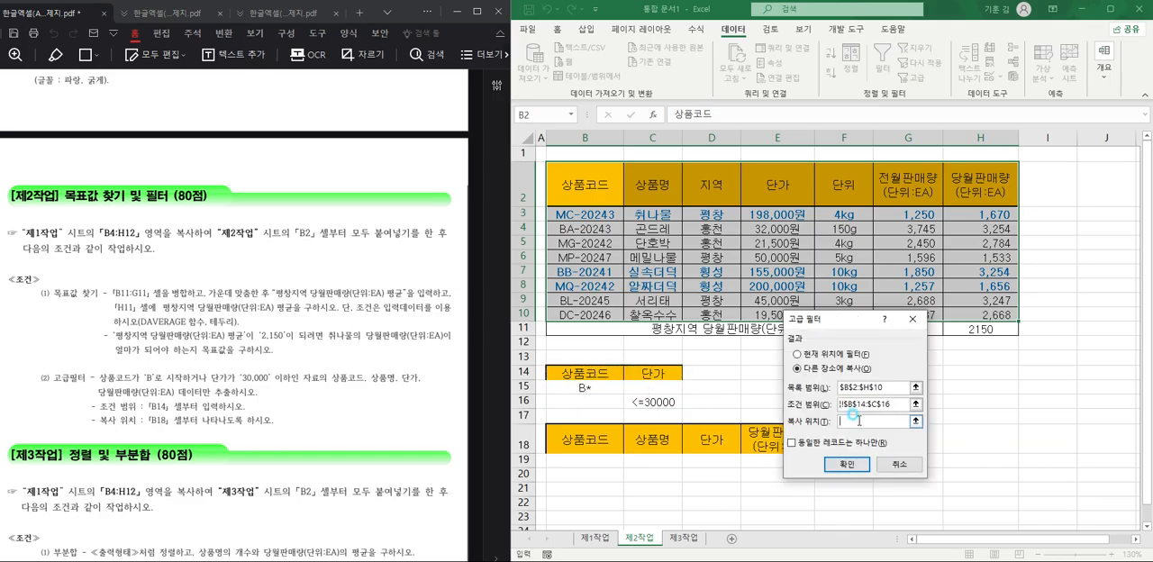
left_click_drag(592, 435, 763, 438)
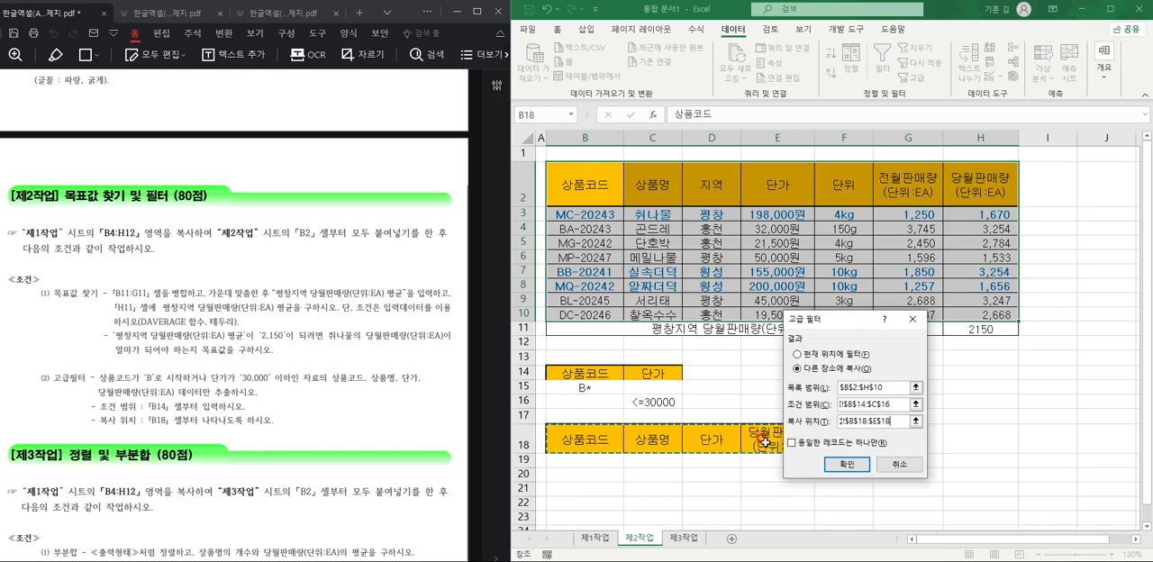
left_click(842, 464)
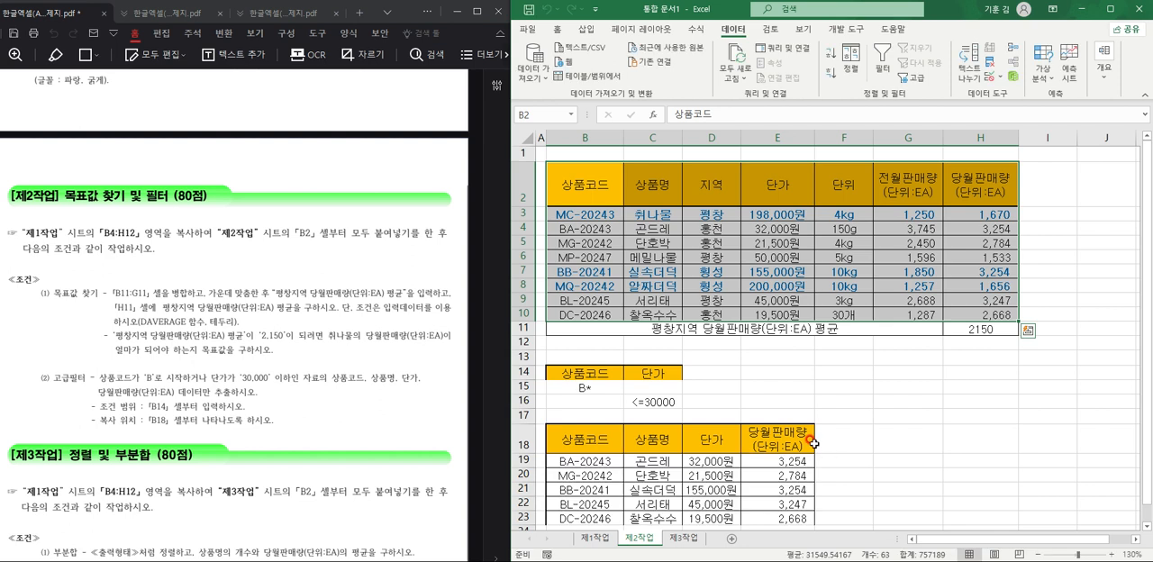
Review the extracted rows below B18 and the 제3작업 sorting and subtotal conditions in the exam PDF.
scroll(792, 446, "down", 1)
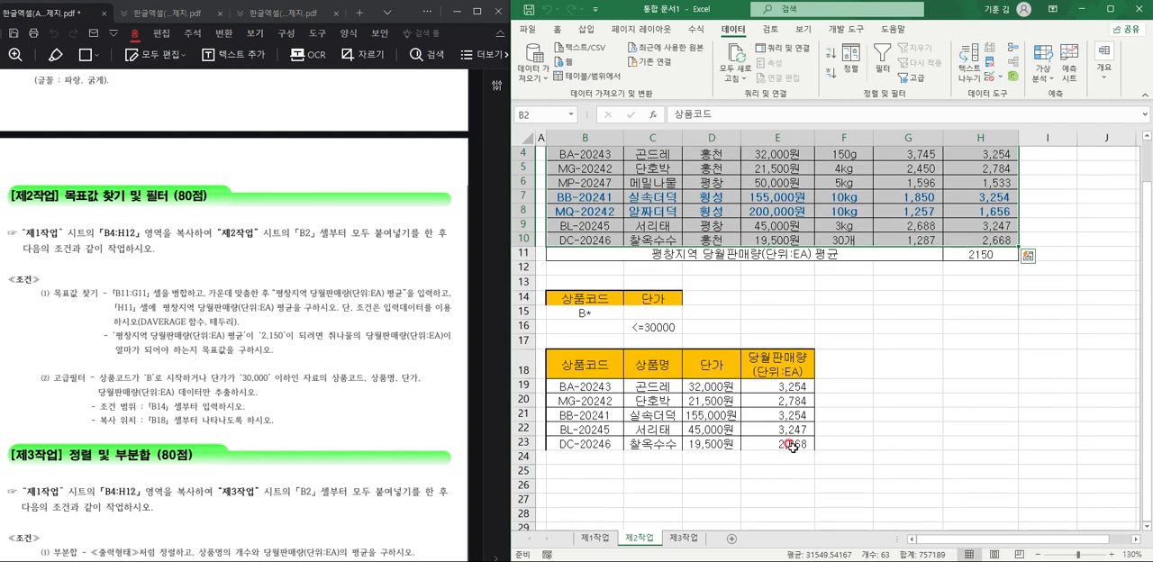
left_click(702, 443)
left_click(625, 452)
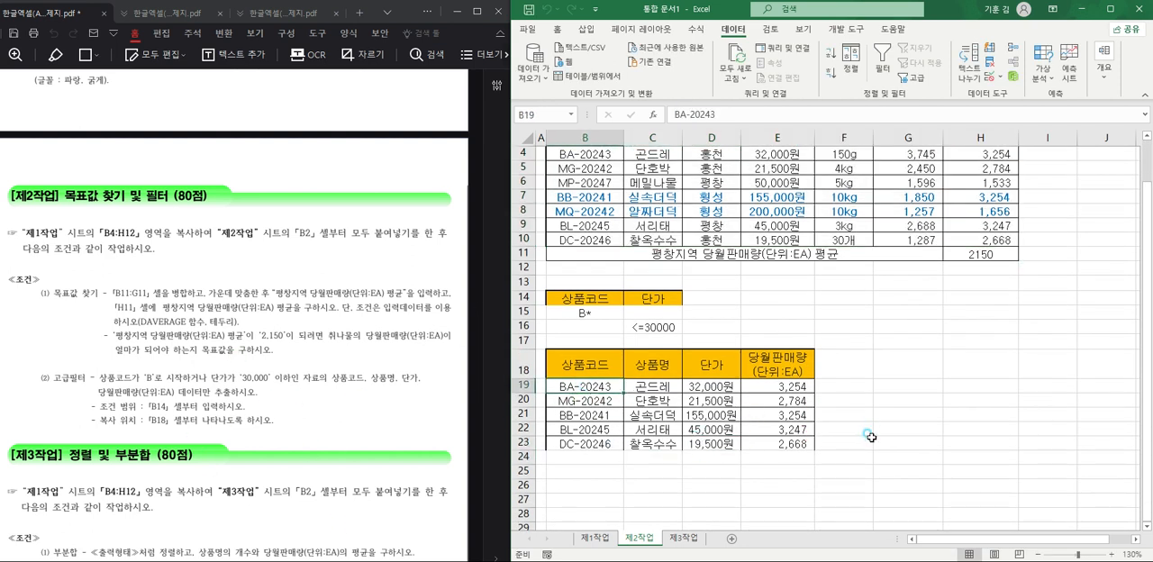
left_click(860, 441)
scroll(869, 425, "up", 1)
scroll(860, 411, "down", 1)
scroll(860, 411, "down", 1)
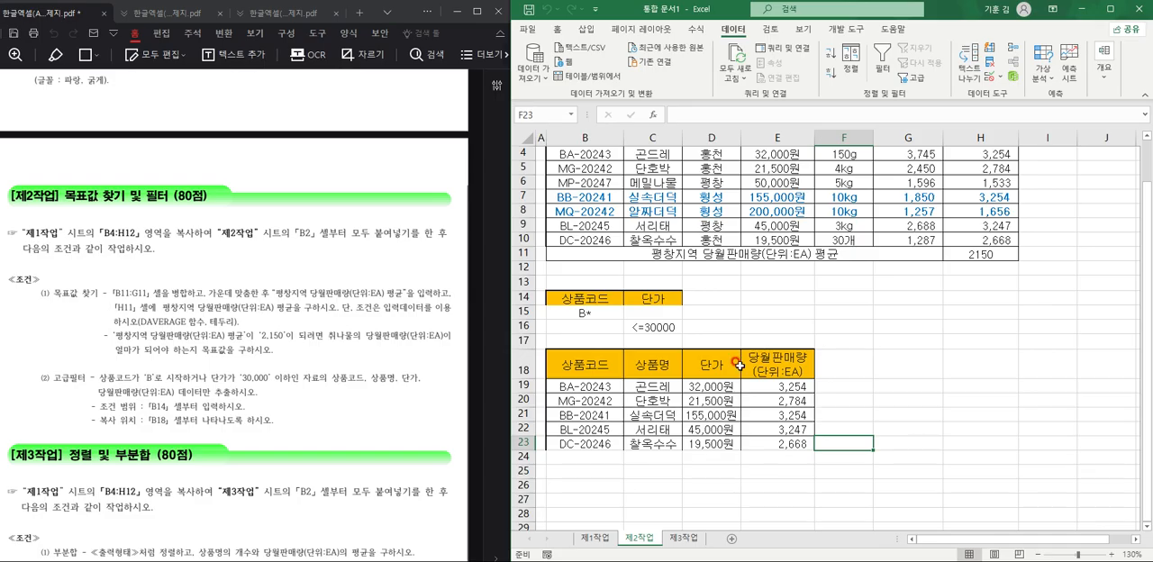
scroll(298, 420, "down", 5)
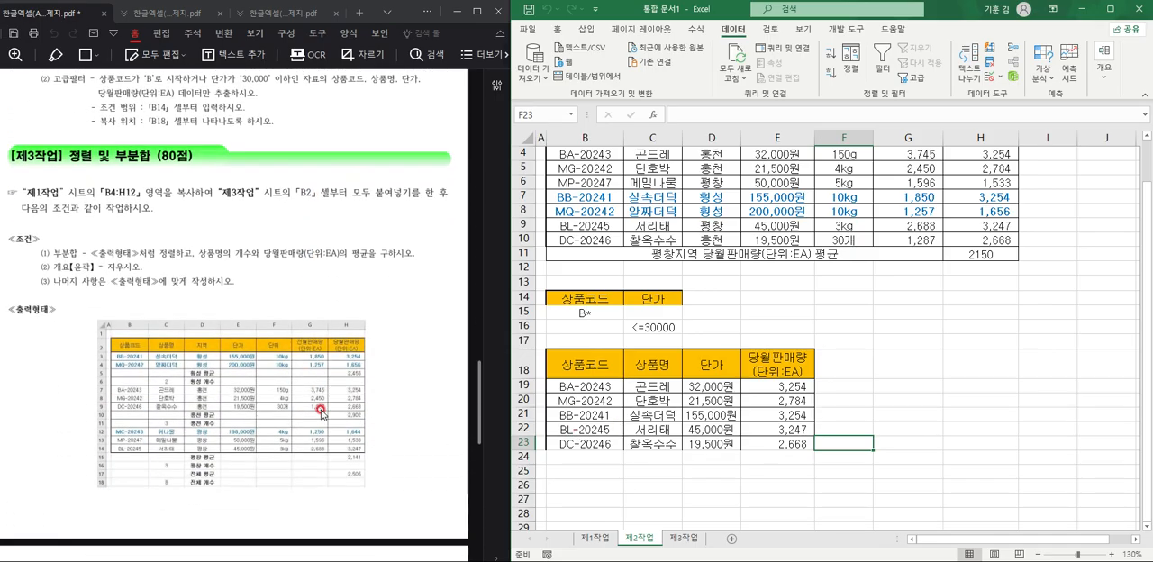
Copy B4:H12 from the 제1작업 sheet and paste it at B2 of the 제3작업 sheet.
left_click(597, 537)
left_click_drag(580, 222, 904, 336)
key("ctrl+c")
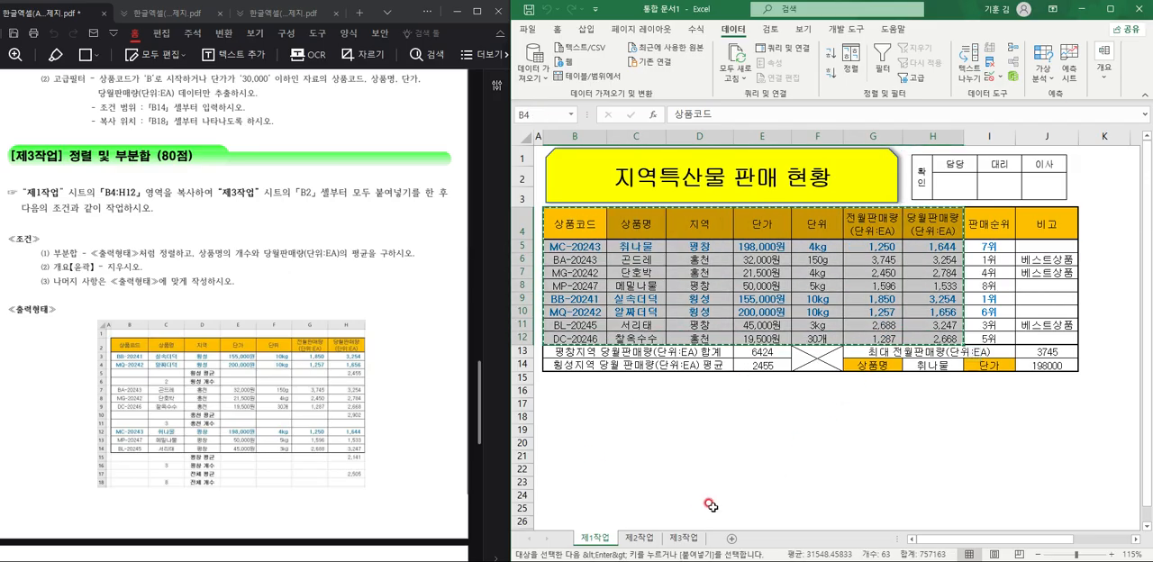
left_click(684, 538)
left_click(568, 161)
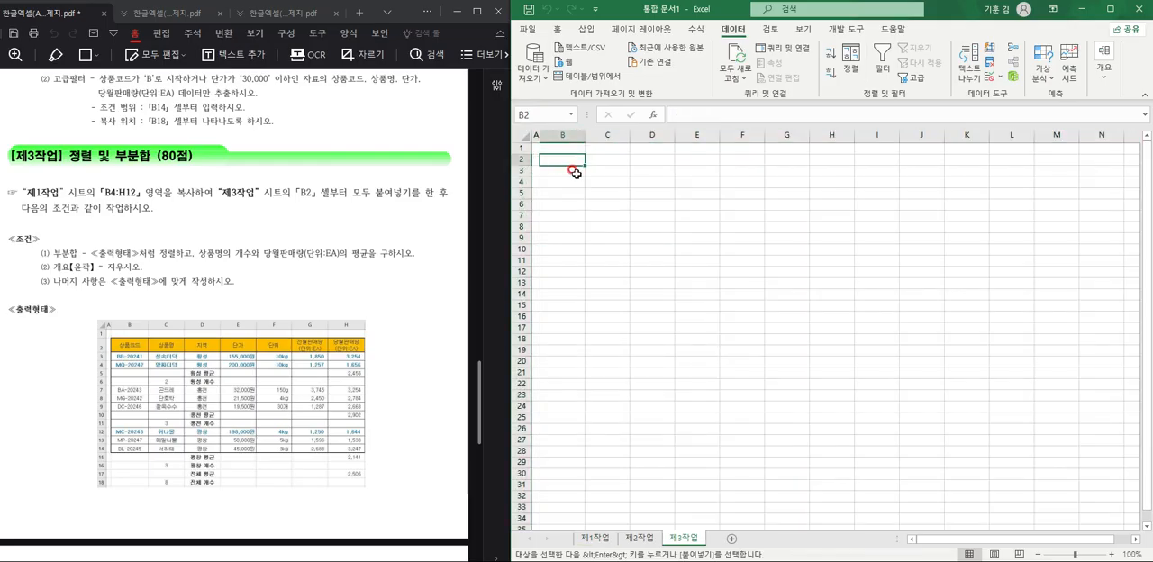
key("ctrl+v")
Autofit columns B and E and widen columns G and H so the pasted table's headers and values fit.
scroll(654, 311, "up", 2)
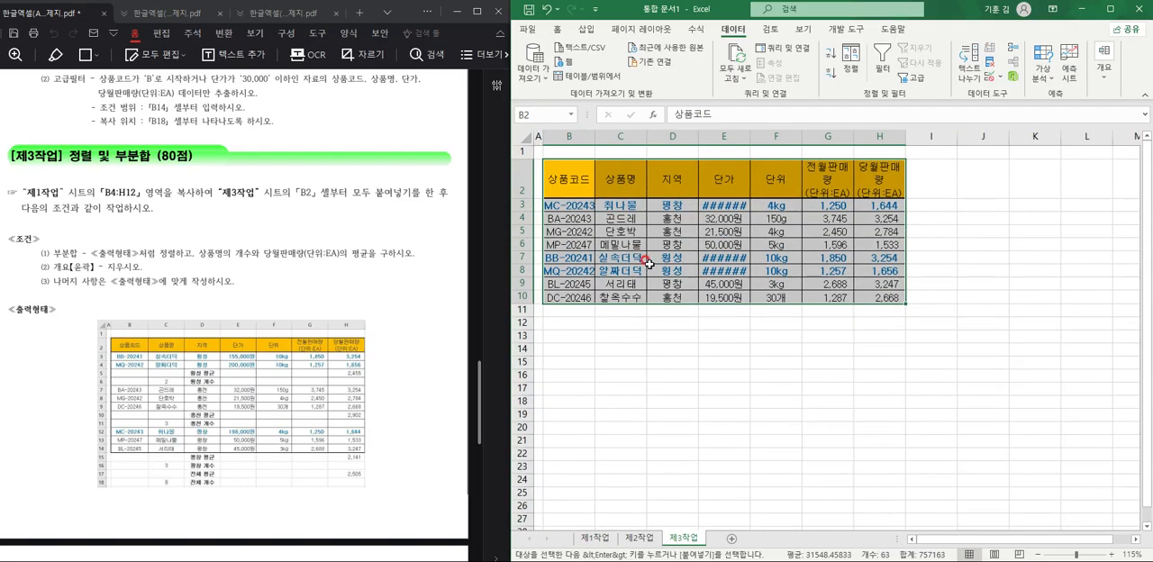
double_click(604, 138)
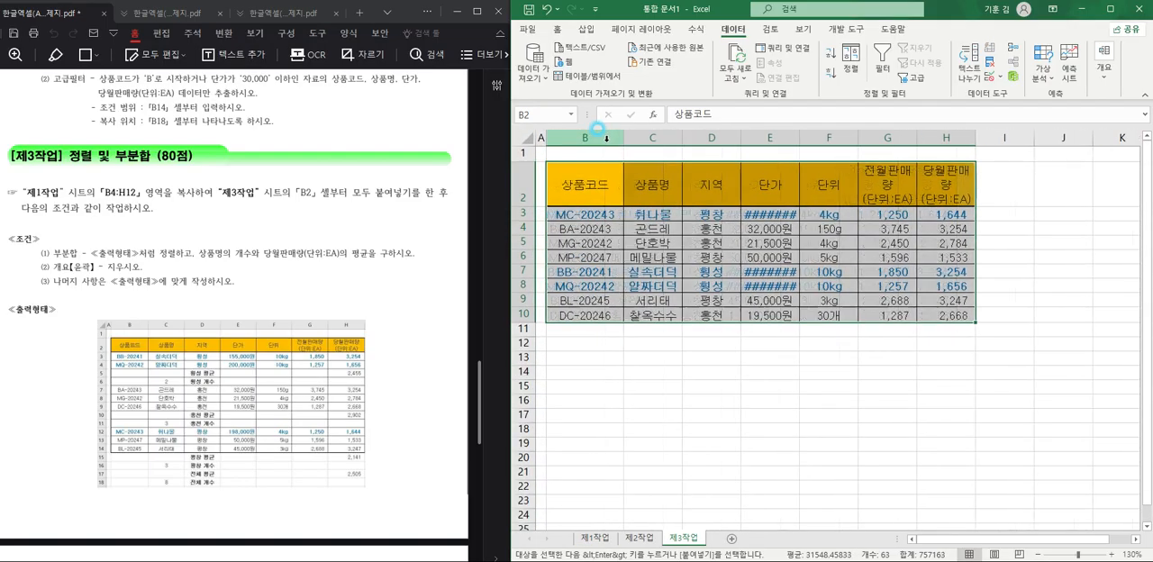
double_click(796, 133)
left_click(907, 372)
left_click_drag(931, 134, 1010, 138)
left_click(850, 288)
left_click(668, 334)
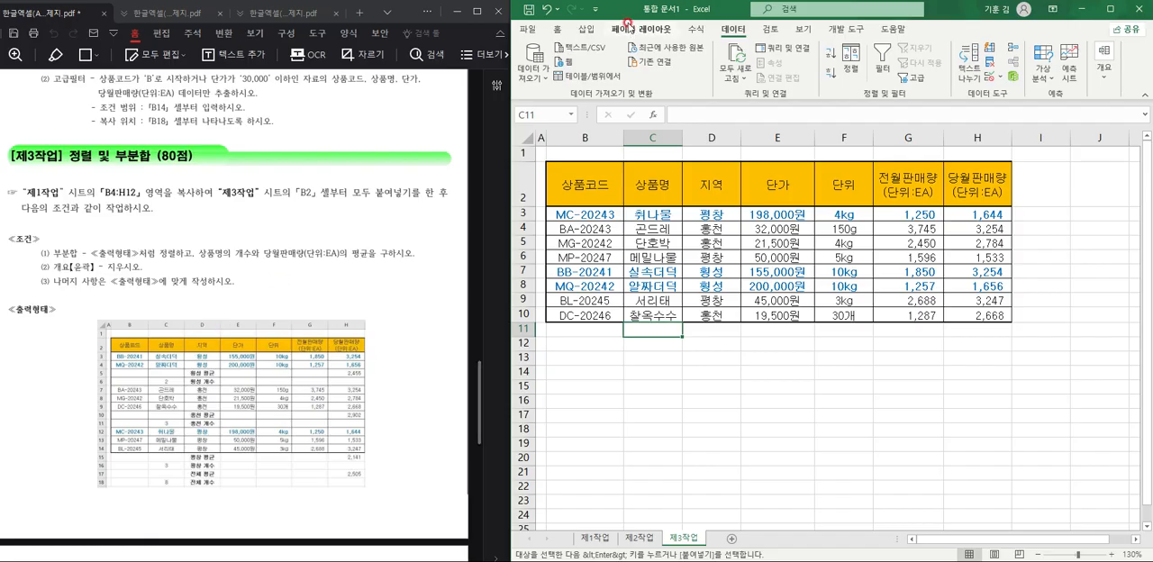
key("ctrl+2")
left_click_drag(183, 336, 221, 485)
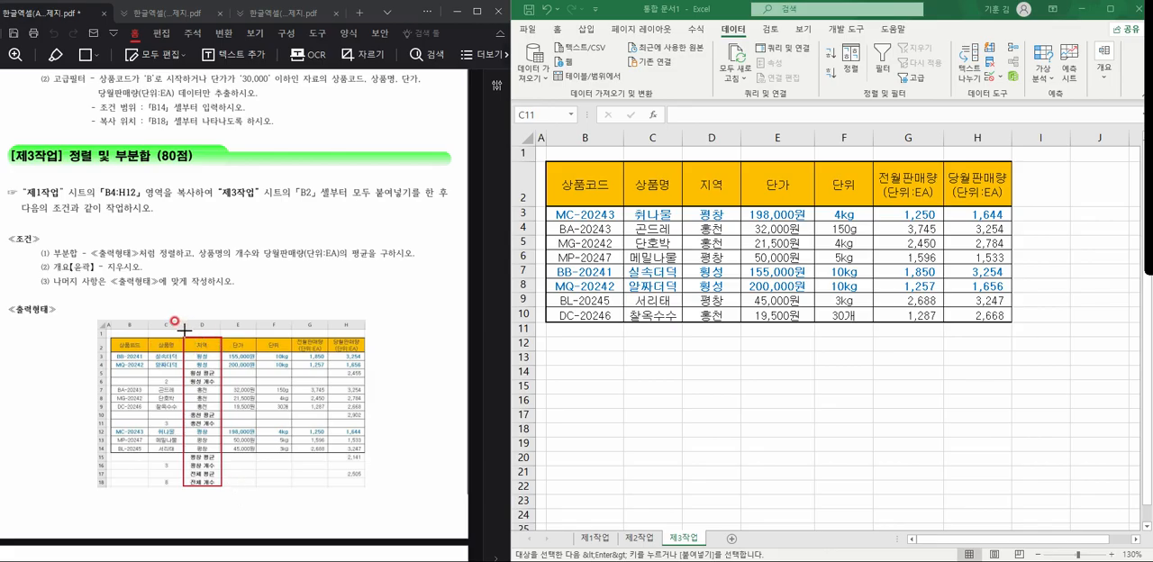
left_click_drag(183, 328, 221, 356)
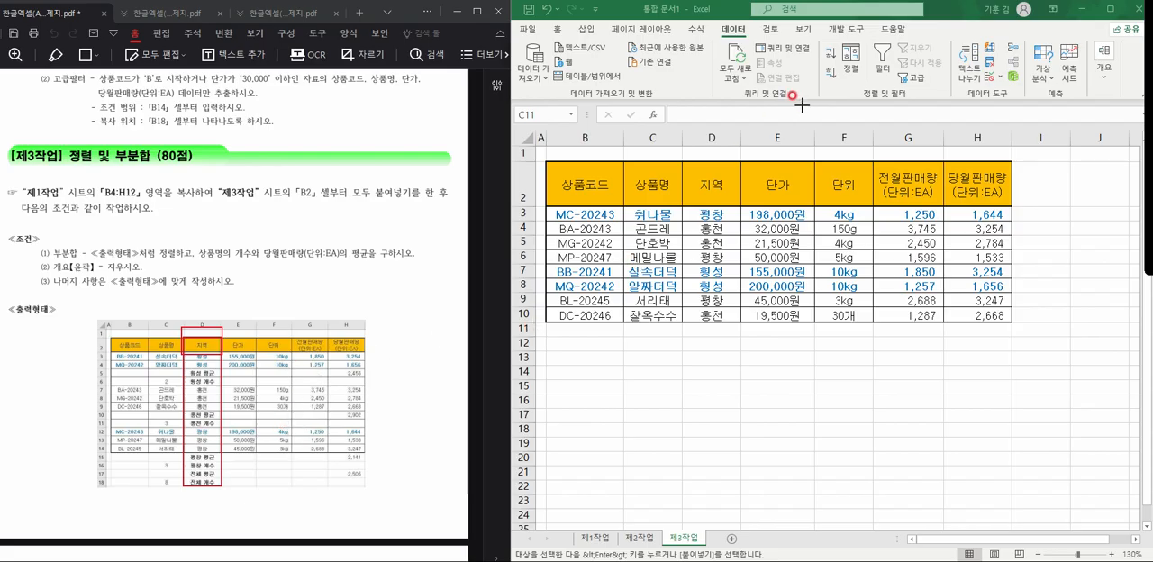
Sort the 제3작업 table by 지역 in descending order.
left_click(725, 193)
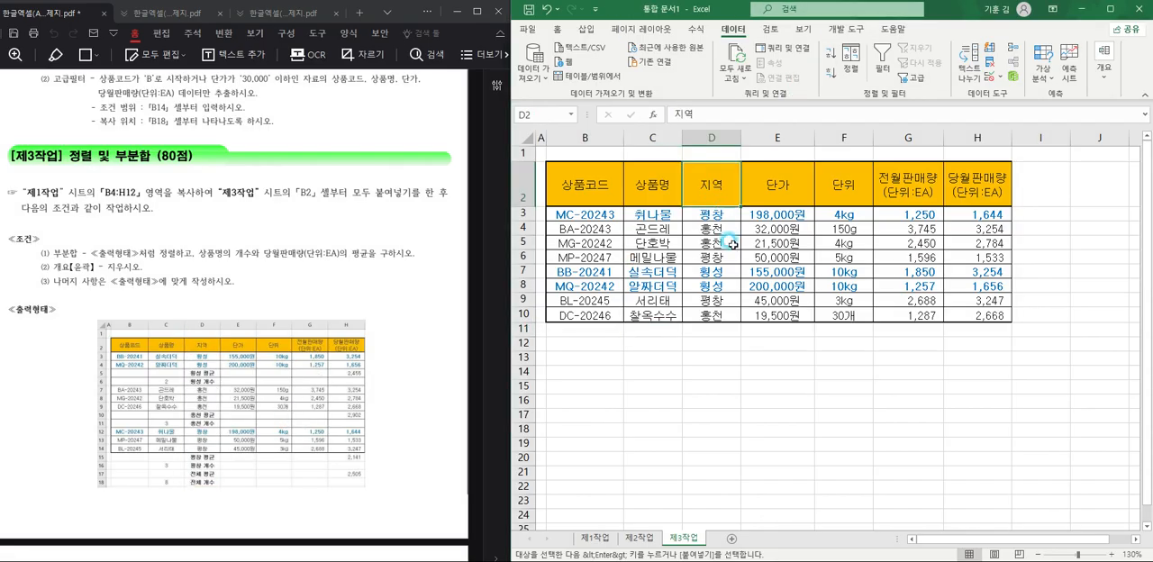
left_click(831, 72)
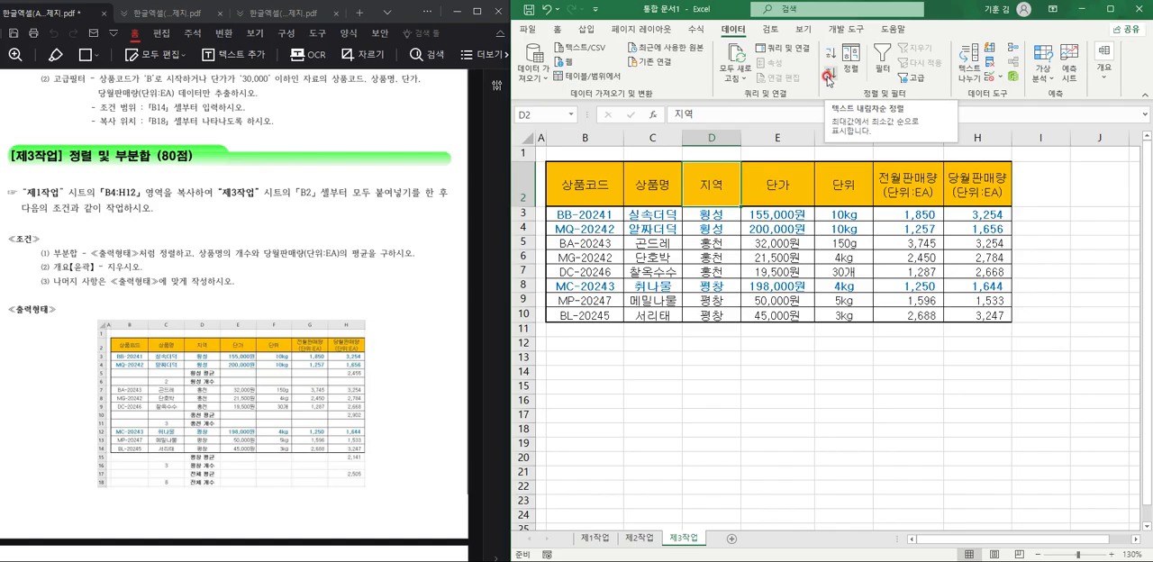
left_click(592, 192)
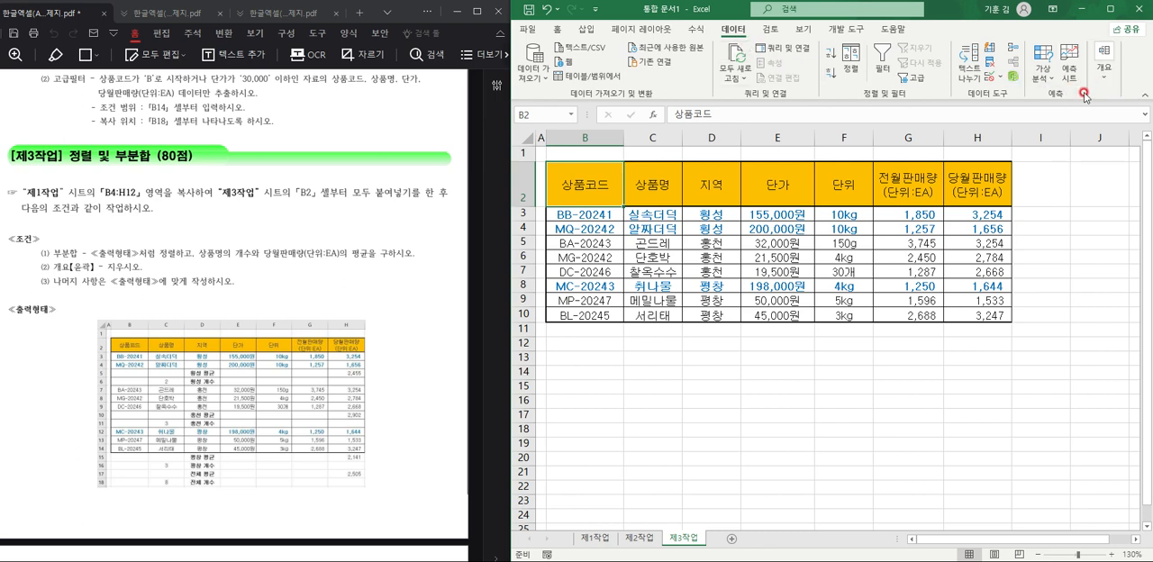
Add subtotals to the 제3작업 table, grouped by 지역, counting only 상품명.
left_click(1102, 68)
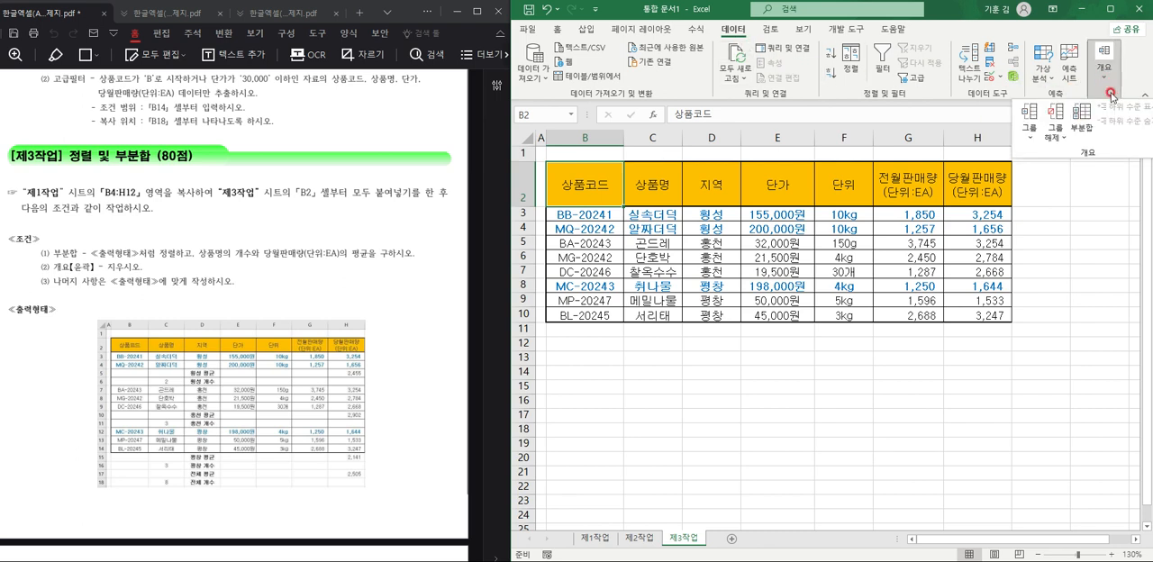
left_click(1081, 117)
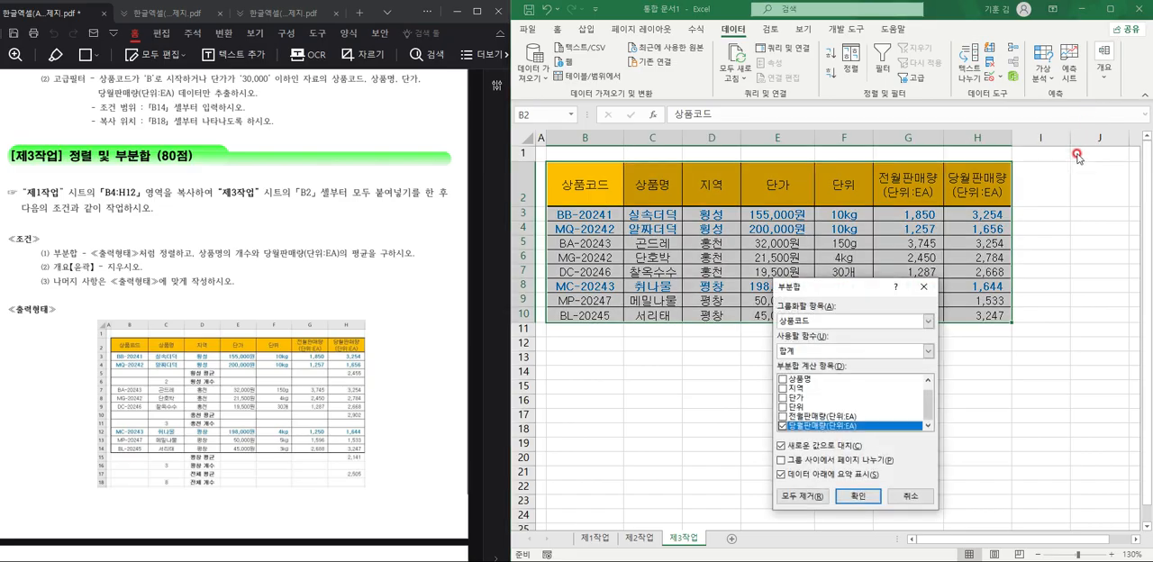
left_click(855, 322)
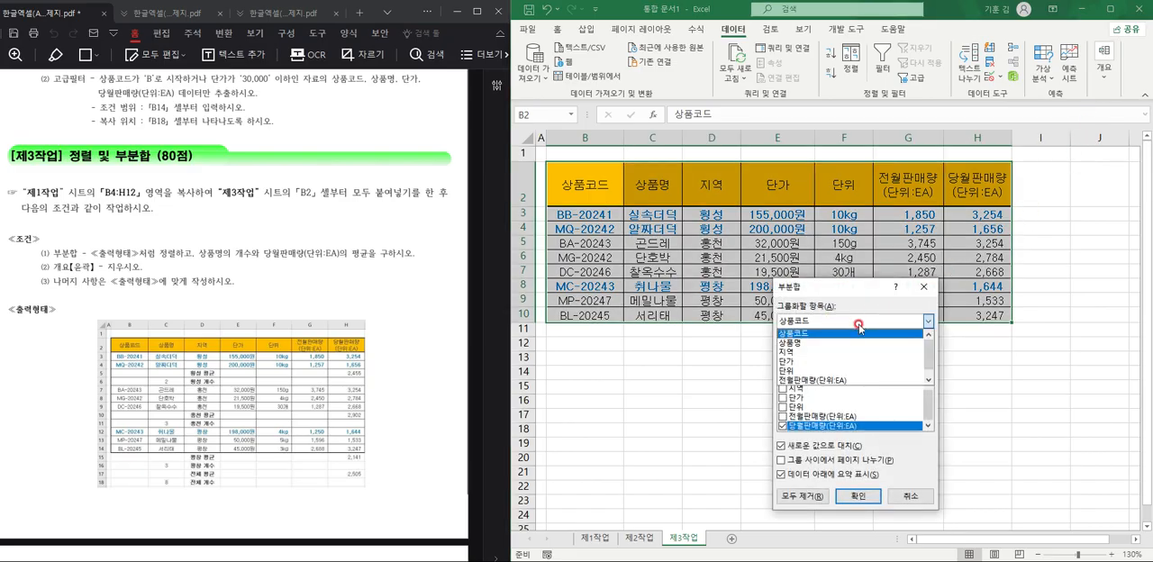
left_click(842, 351)
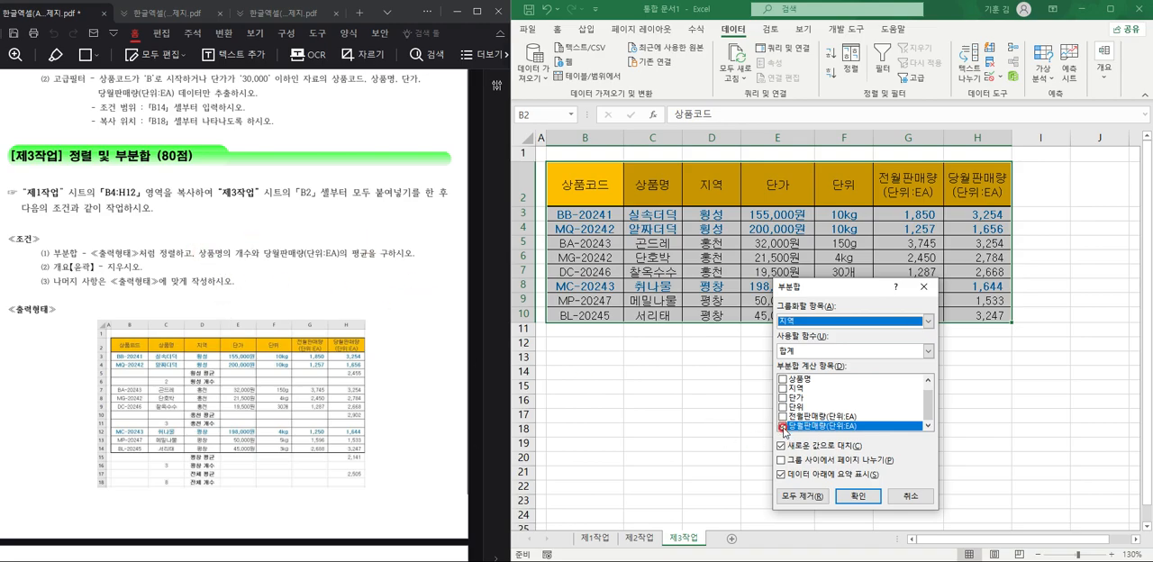
left_click(783, 427)
left_click(782, 379)
left_click(868, 352)
left_click(847, 373)
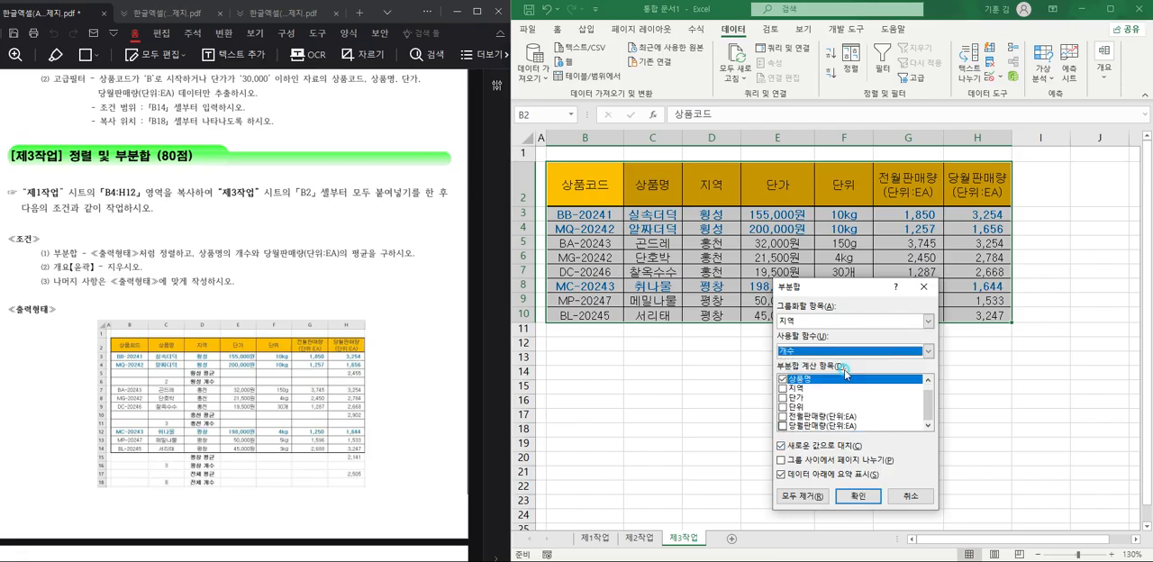
left_click(851, 492)
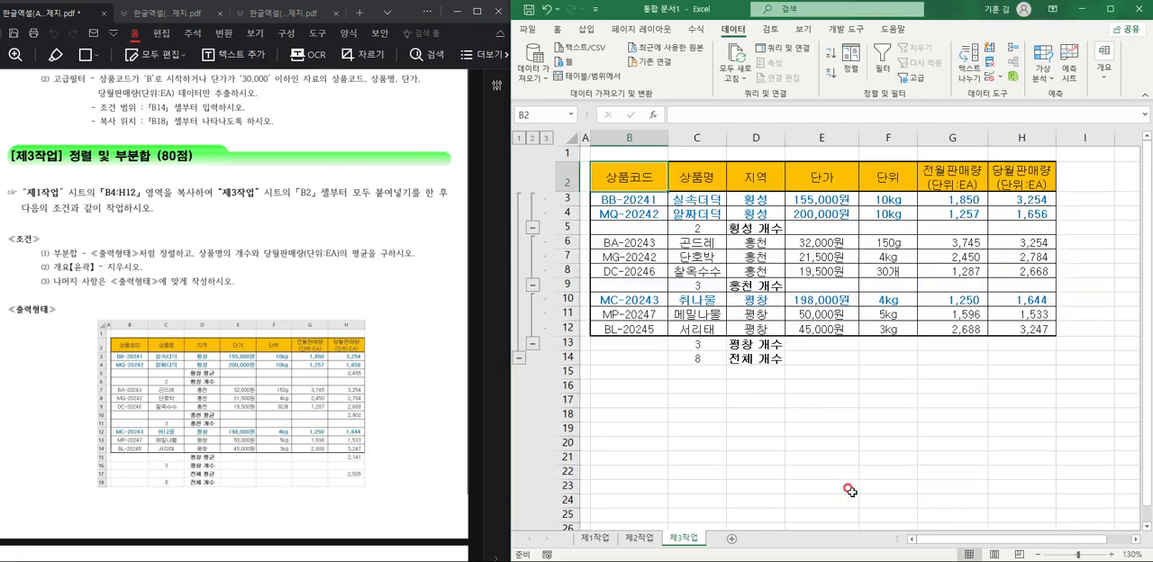
Add a second subtotal by 지역 that averages only 당월판매량(단위:EA), keeping the existing count subtotals.
left_click(1106, 72)
left_click(1079, 130)
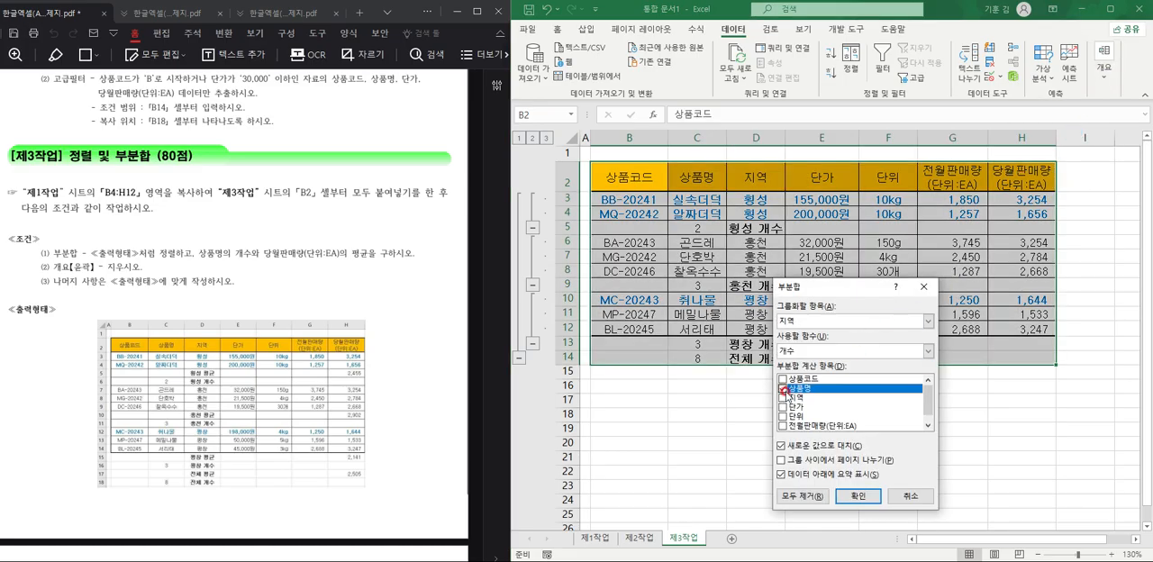
left_click(781, 389)
scroll(815, 423, "down", 1)
left_click(782, 427)
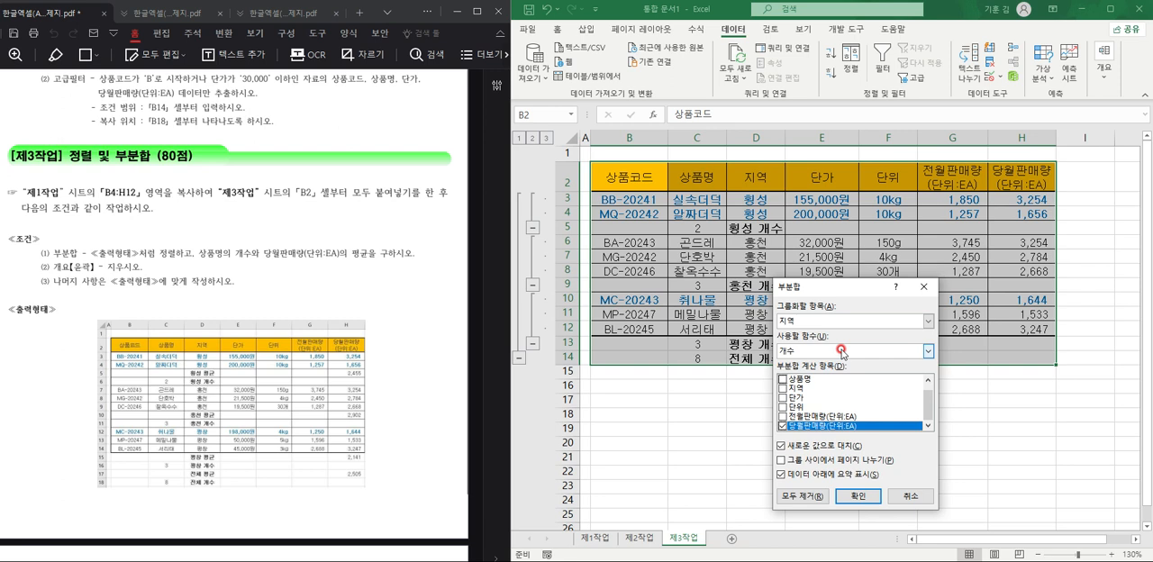
left_click(927, 350)
left_click(819, 380)
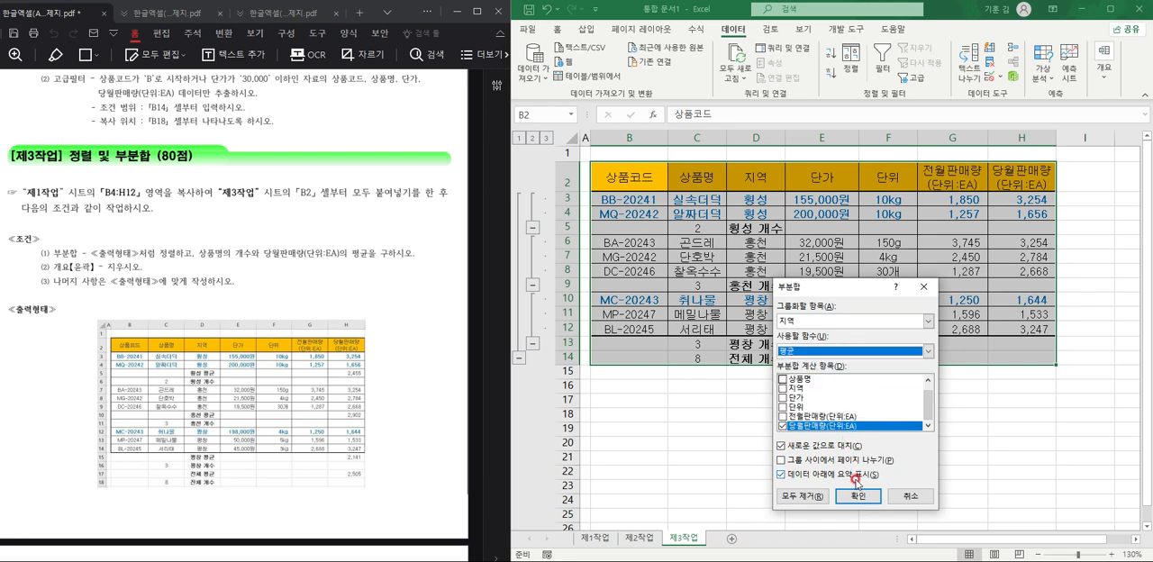
left_click(830, 447)
left_click(830, 448)
left_click(858, 495)
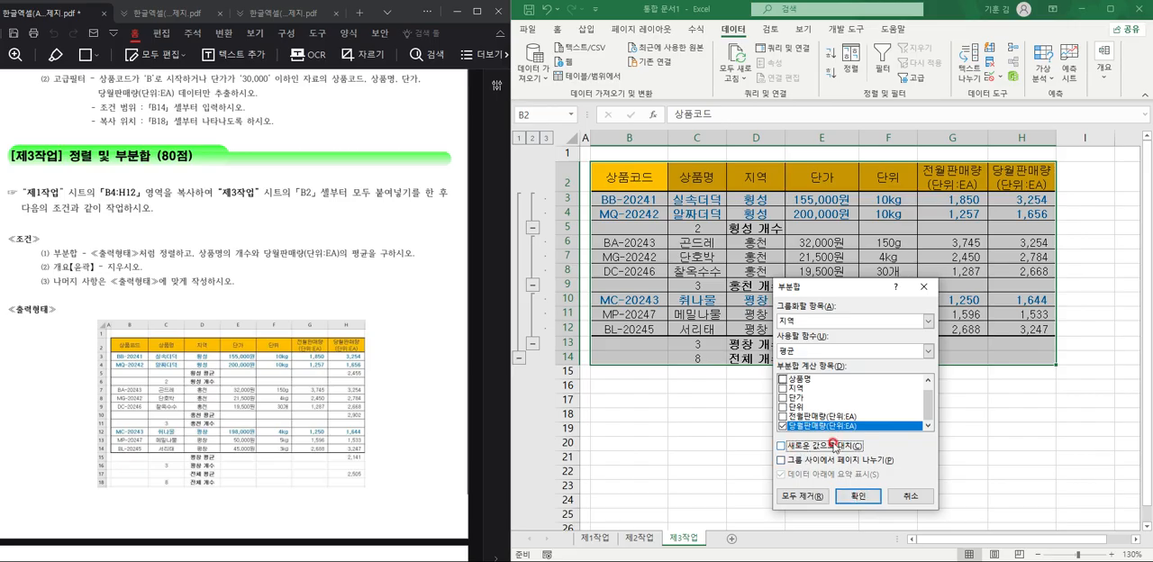
left_click(861, 497)
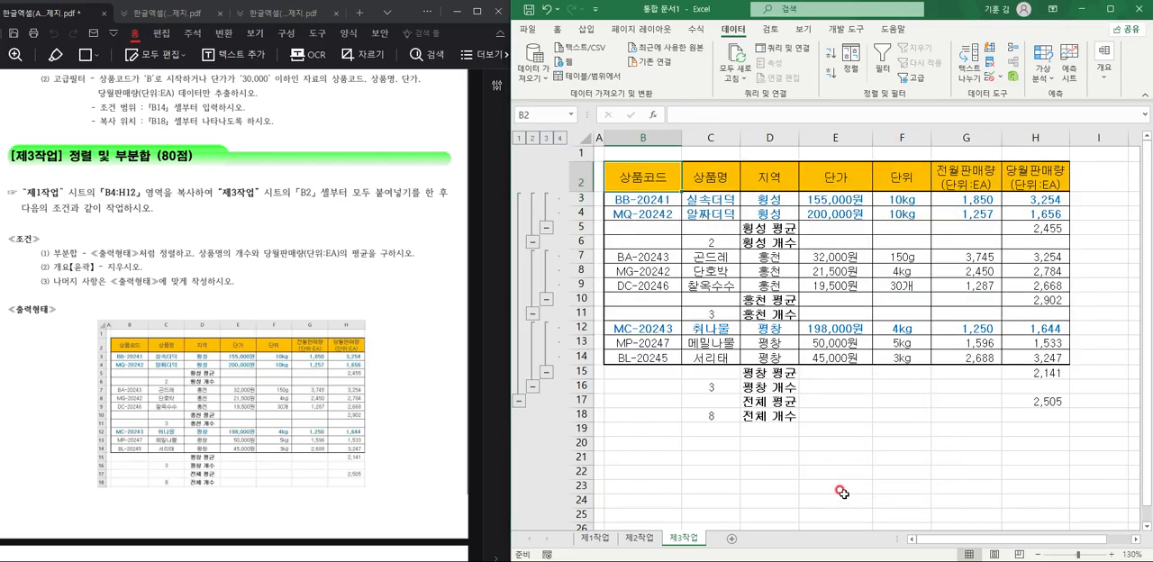
left_click_drag(717, 391, 721, 424)
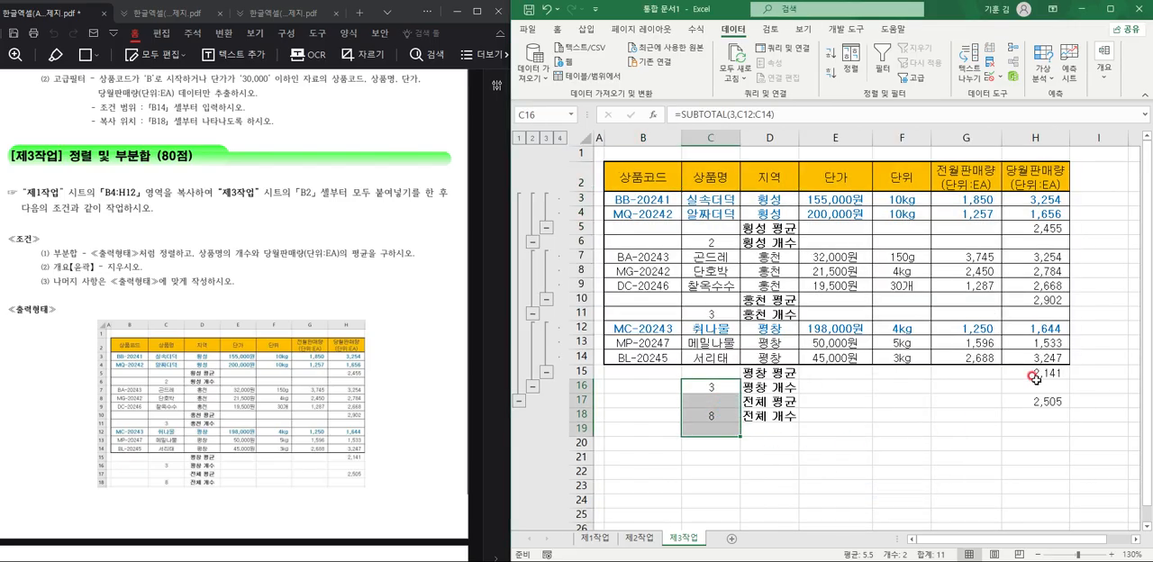
left_click_drag(1038, 377, 1042, 402)
left_click(991, 477)
left_click_drag(715, 371, 1044, 420)
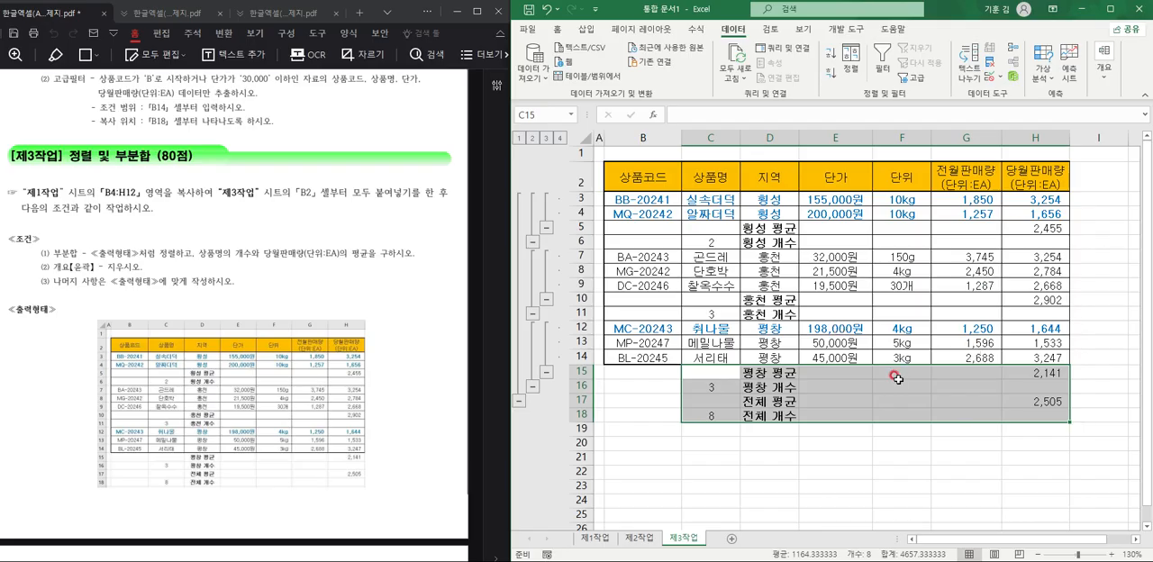
Clear the outline from the 제3작업 sheet while keeping the subtotal rows.
left_click(1098, 228)
left_click(1103, 67)
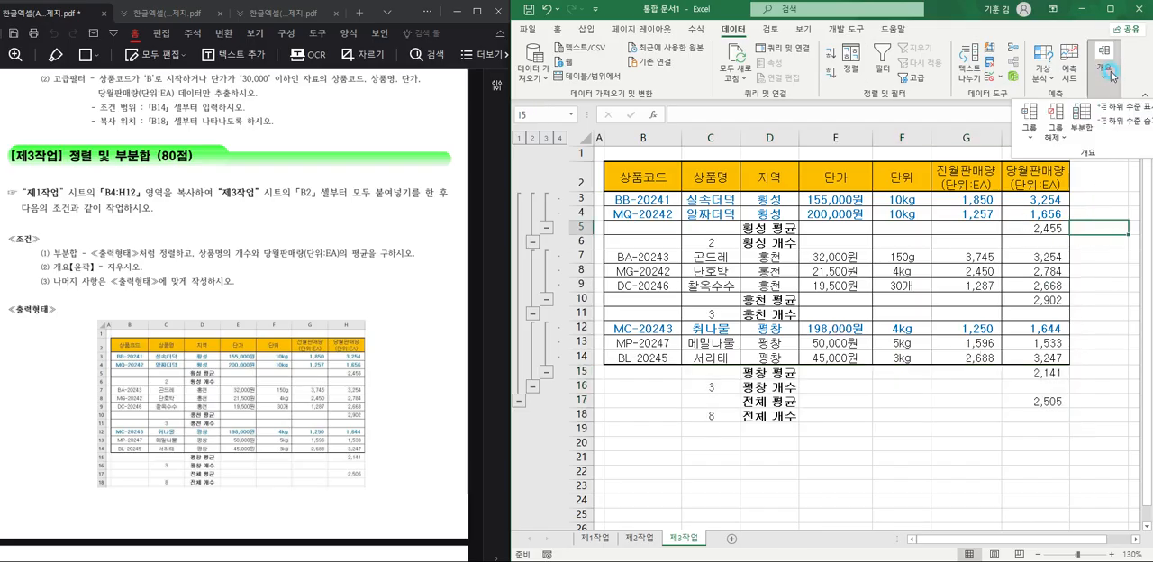
left_click(1059, 135)
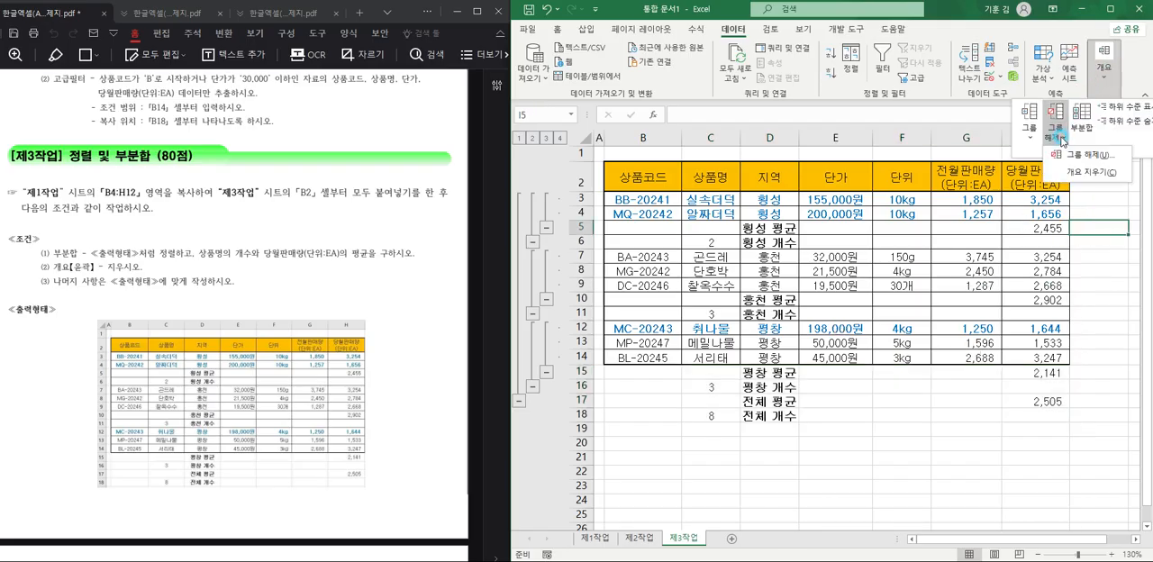
left_click(1087, 172)
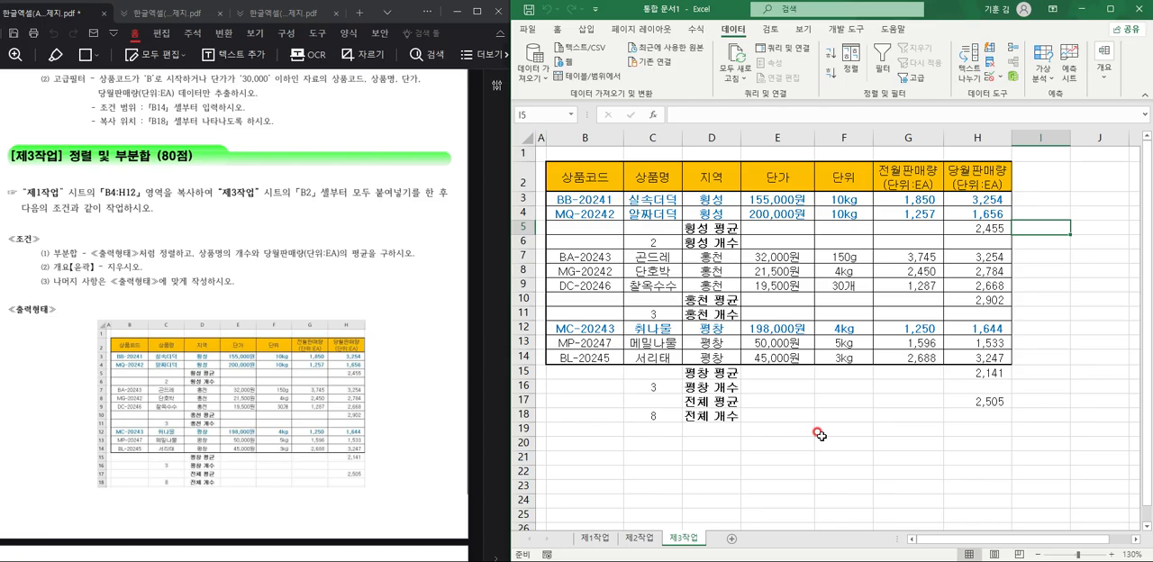
left_click(823, 448)
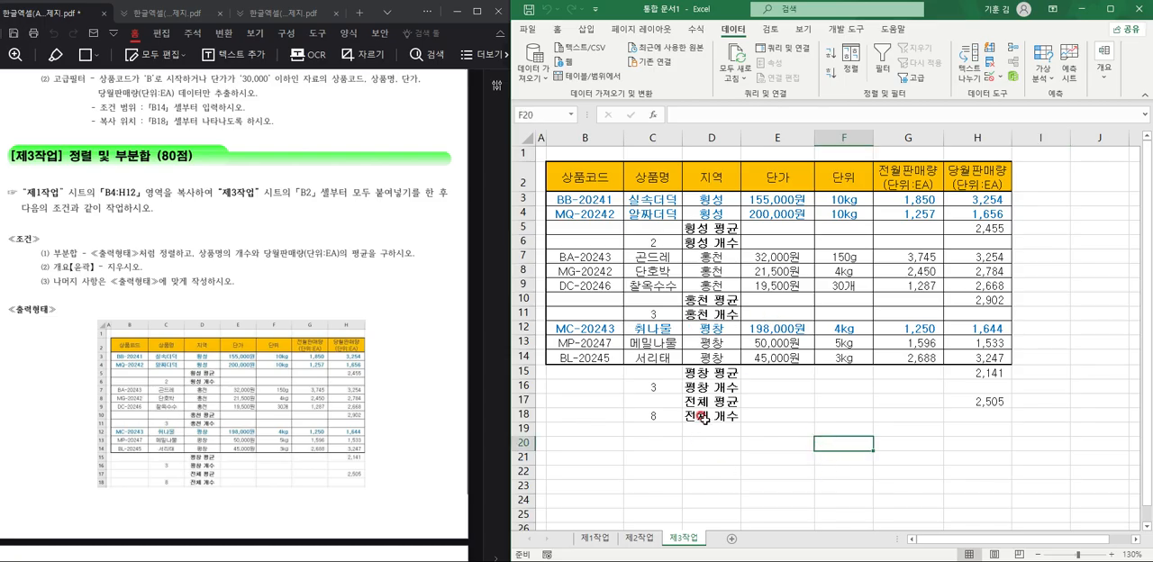
Insert a clustered column chart from C4:C12, E4:E12 and H4:H12 of the 제1작업 sheet.
left_click(594, 538)
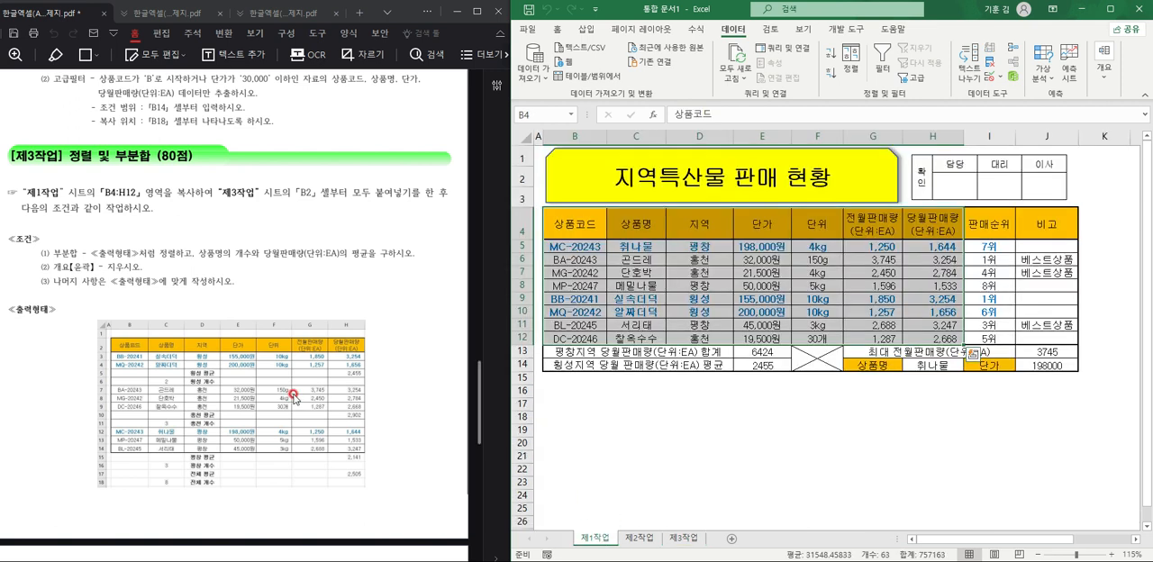
scroll(296, 391, "down", 5)
scroll(296, 391, "down", 8)
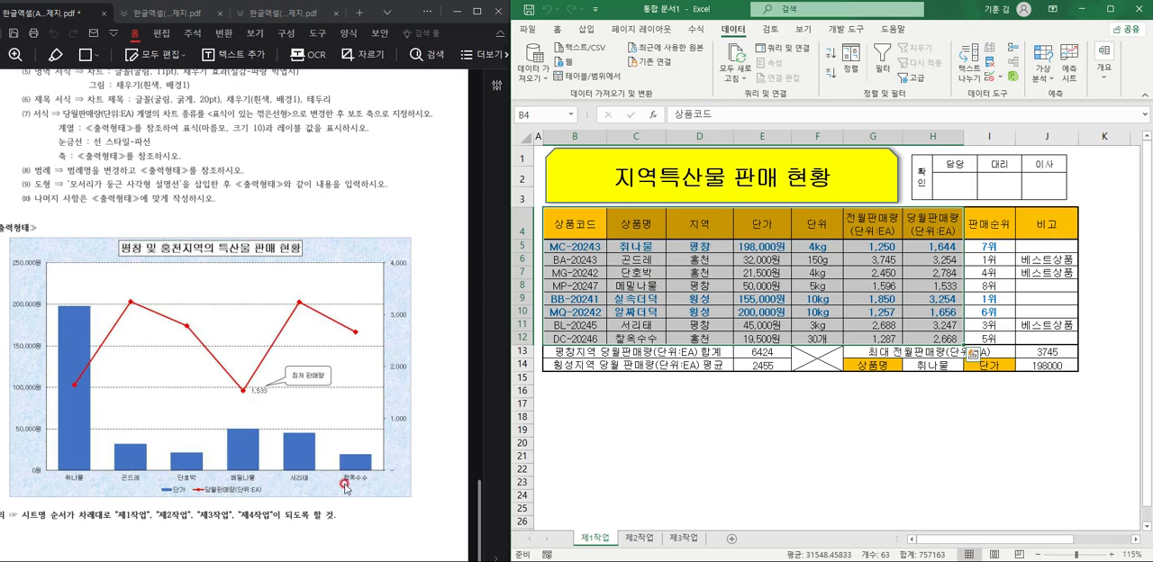
left_click_drag(635, 222, 636, 339)
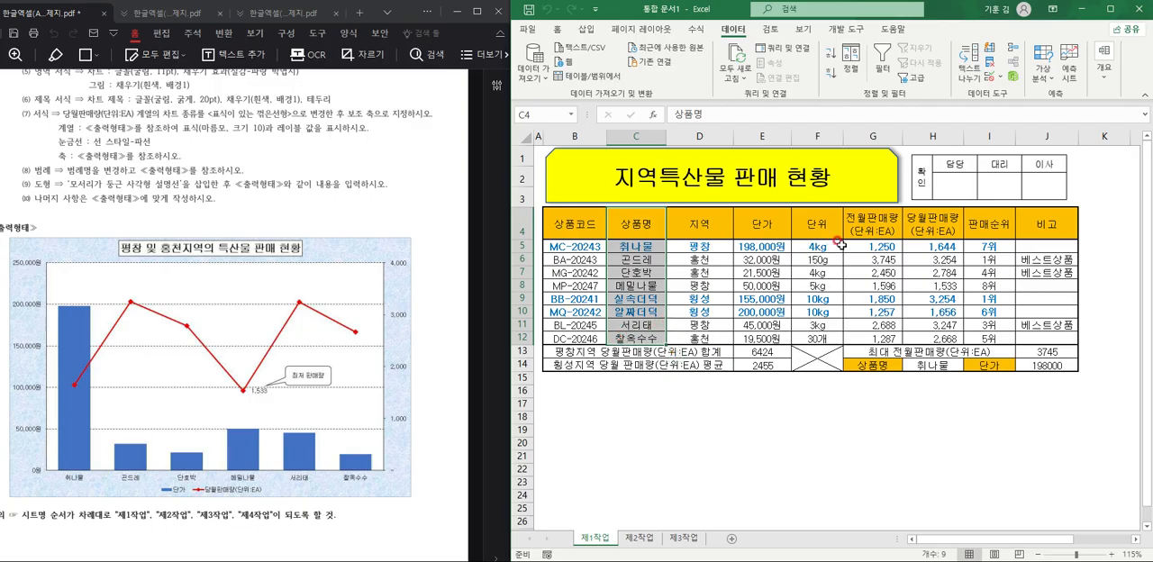
left_click_drag(773, 221, 773, 339)
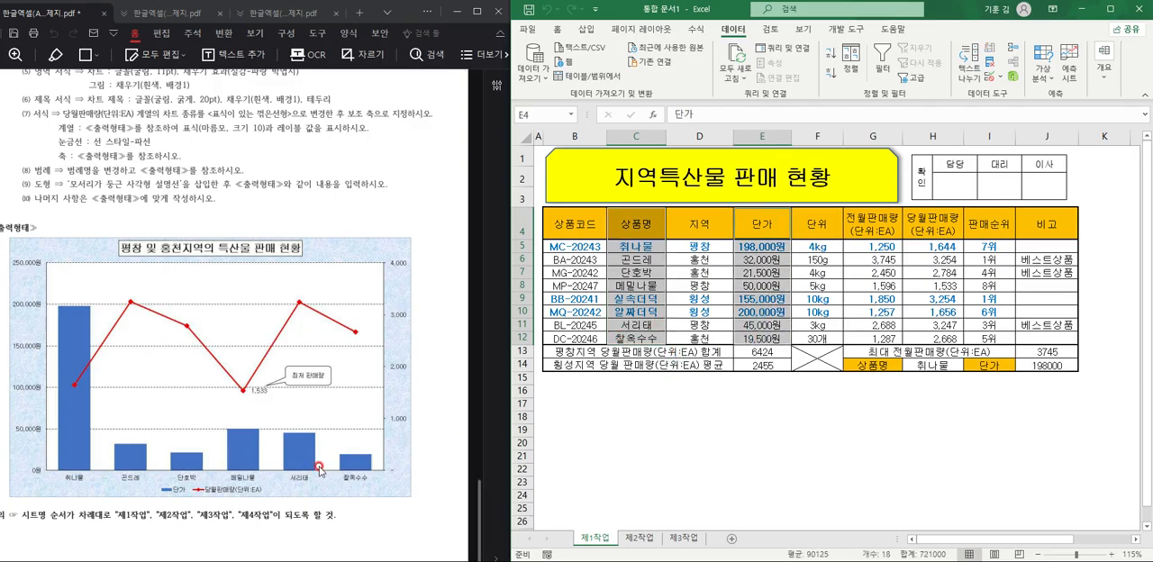
left_click_drag(932, 223, 933, 339)
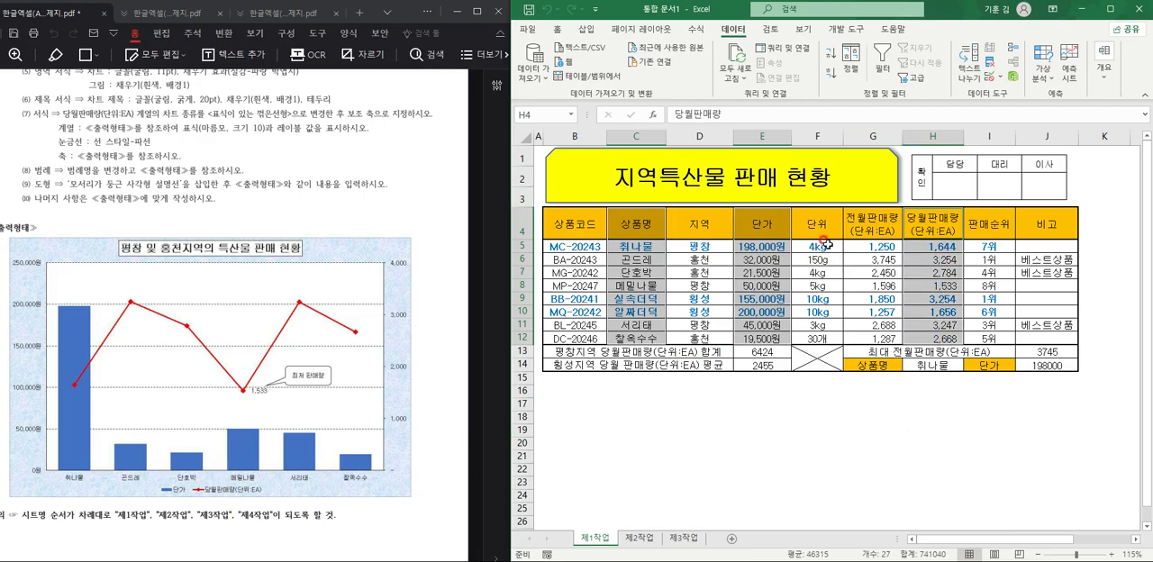
left_click(585, 29)
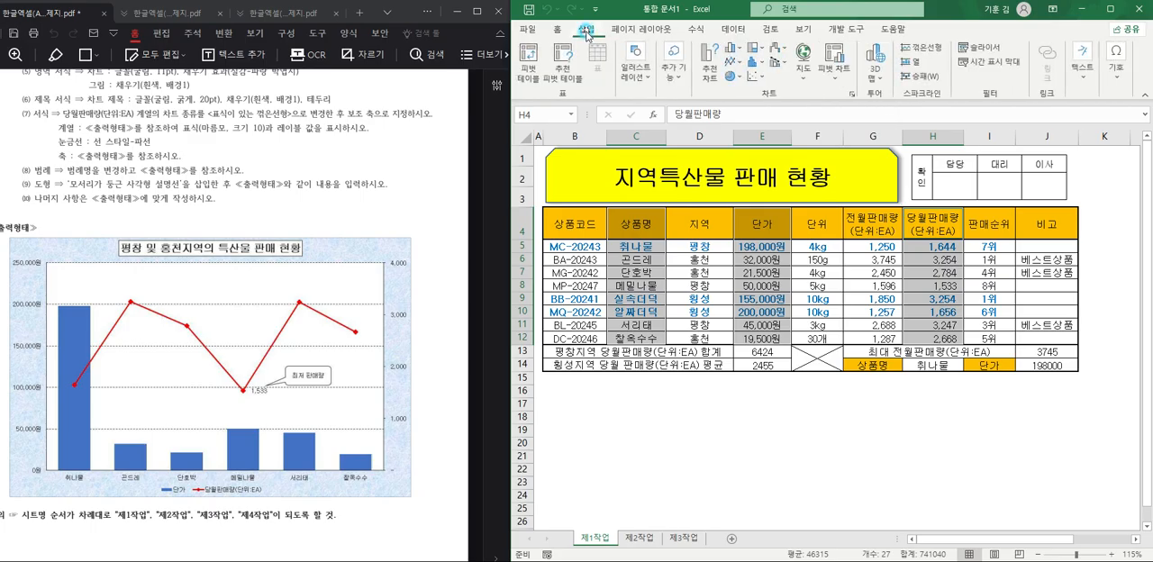
left_click(740, 56)
left_click(741, 150)
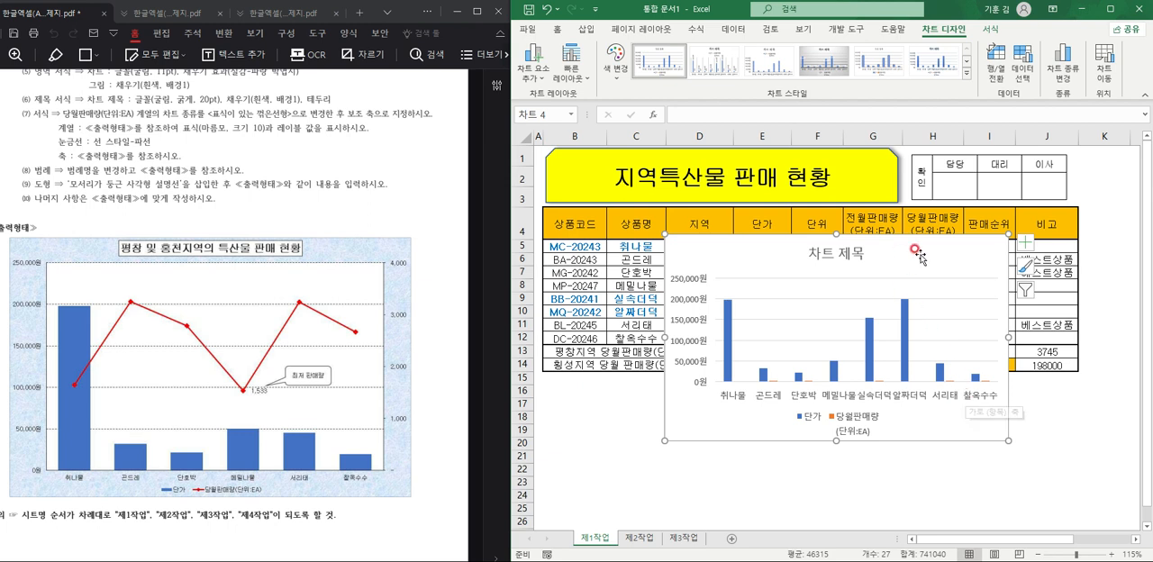
Move the chart to a new sheet named 제4작업 and place that sheet after 제3작업.
left_click(1107, 72)
left_click(767, 380)
left_click(857, 379)
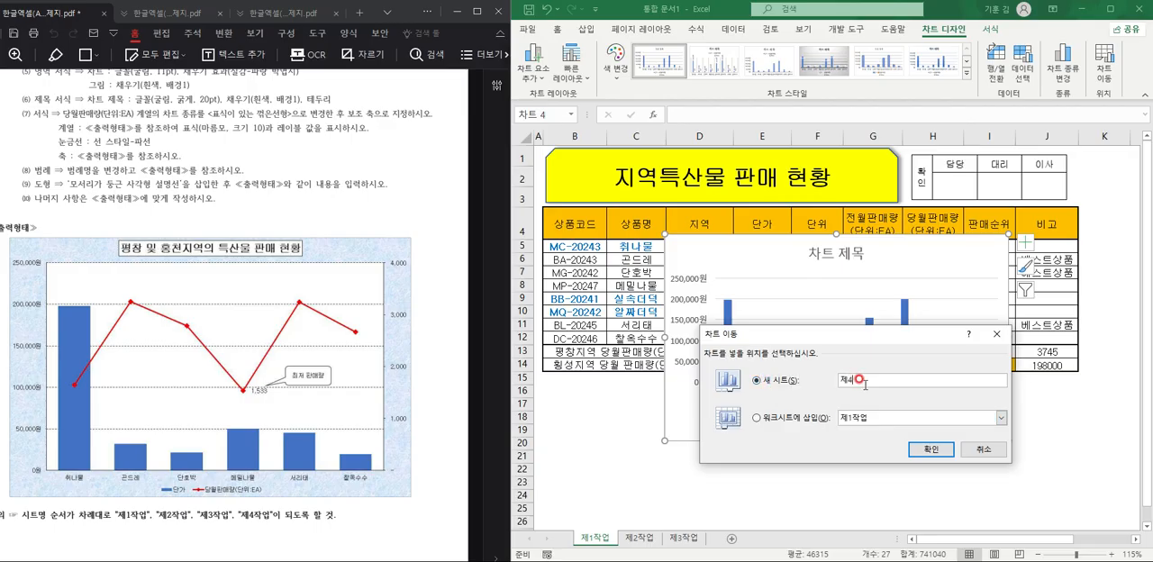
type("제4작업")
key("Return")
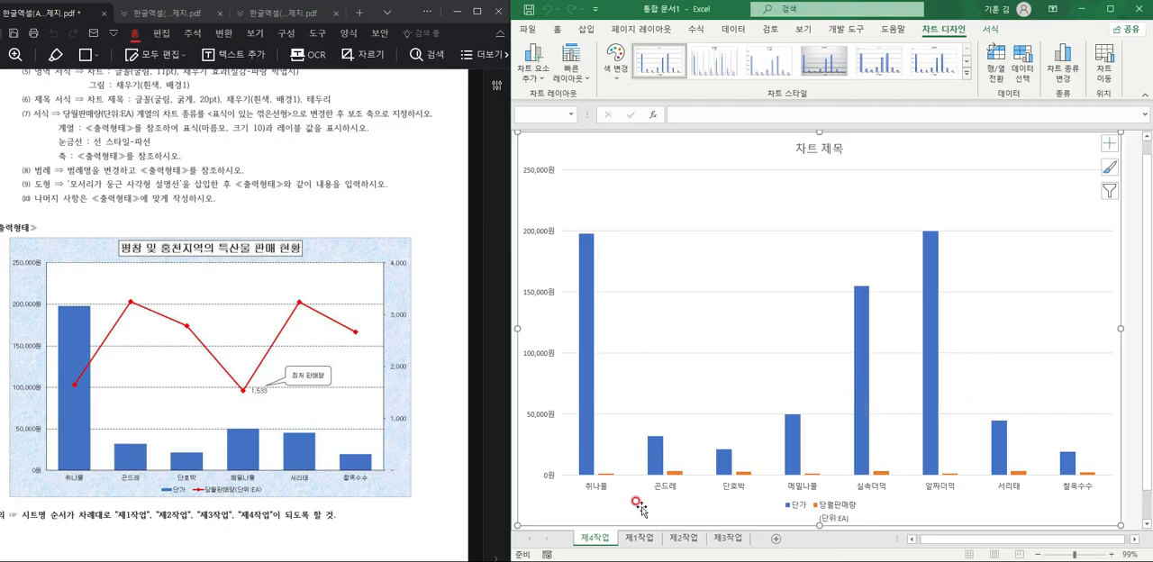
mouse_move(632, 516)
left_mouse_down()
mouse_move(773, 522)
mouse_move(762, 532)
left_mouse_up()
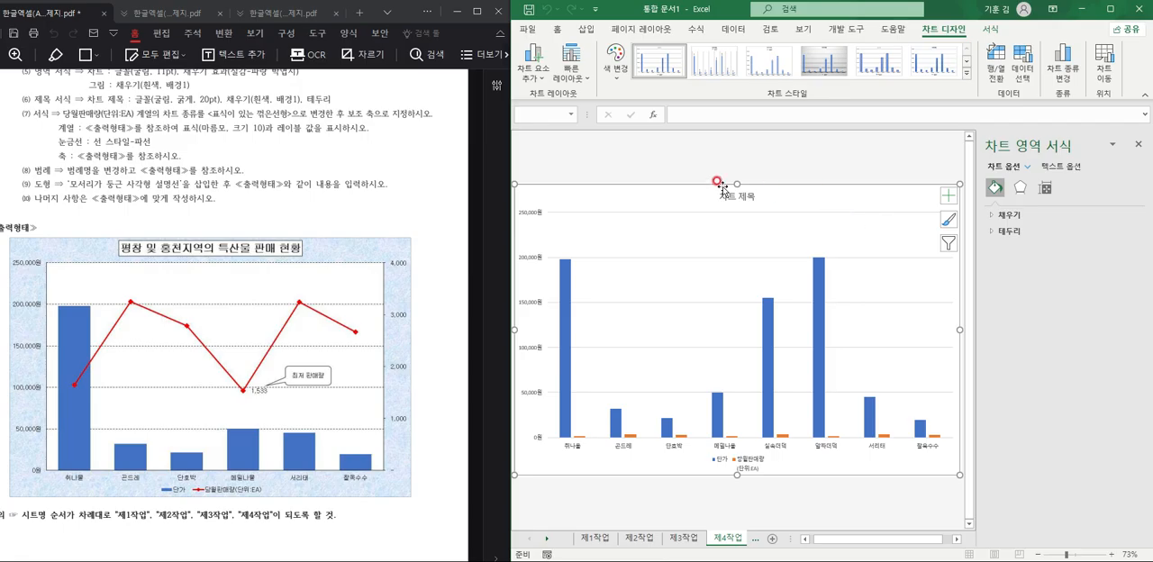
Apply quick layout 3 and chart style 1 to the 제4작업 chart.
scroll(130, 178, "up", 3)
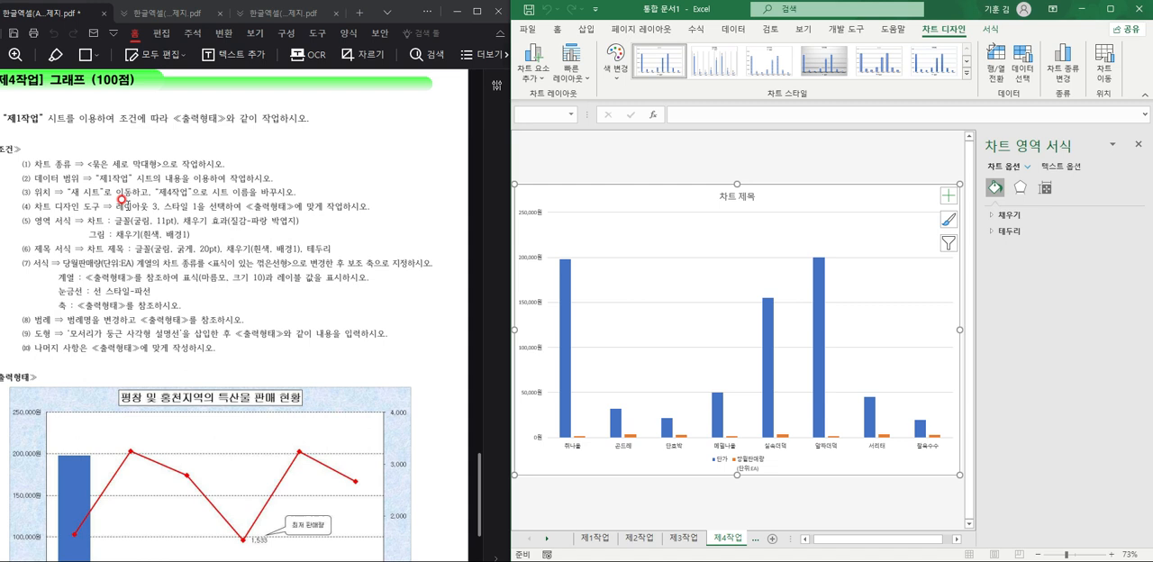
left_click(577, 74)
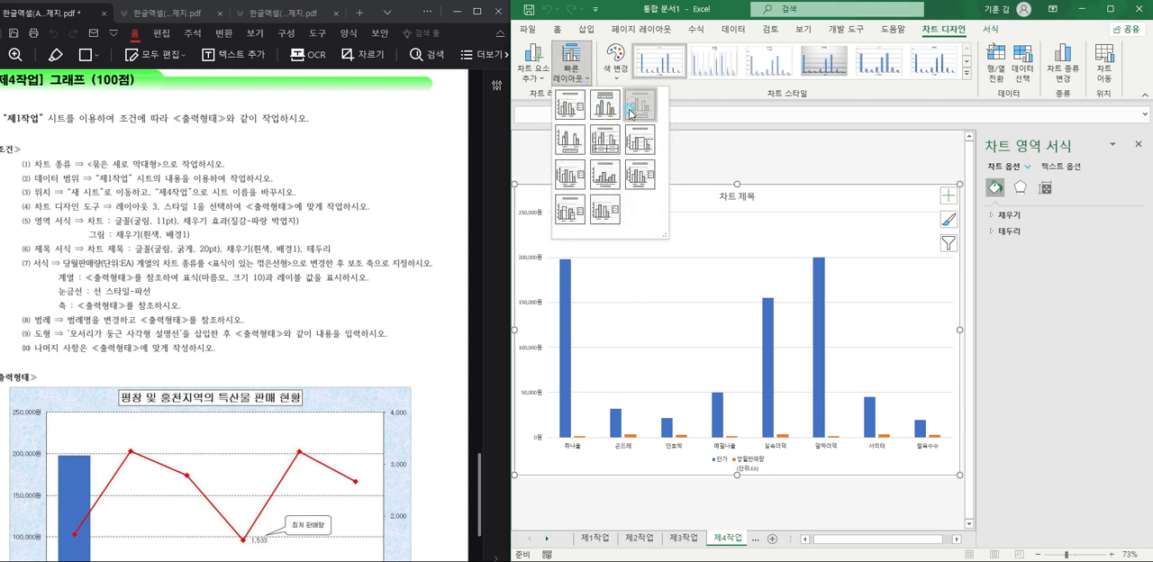
left_click(650, 108)
left_click(966, 74)
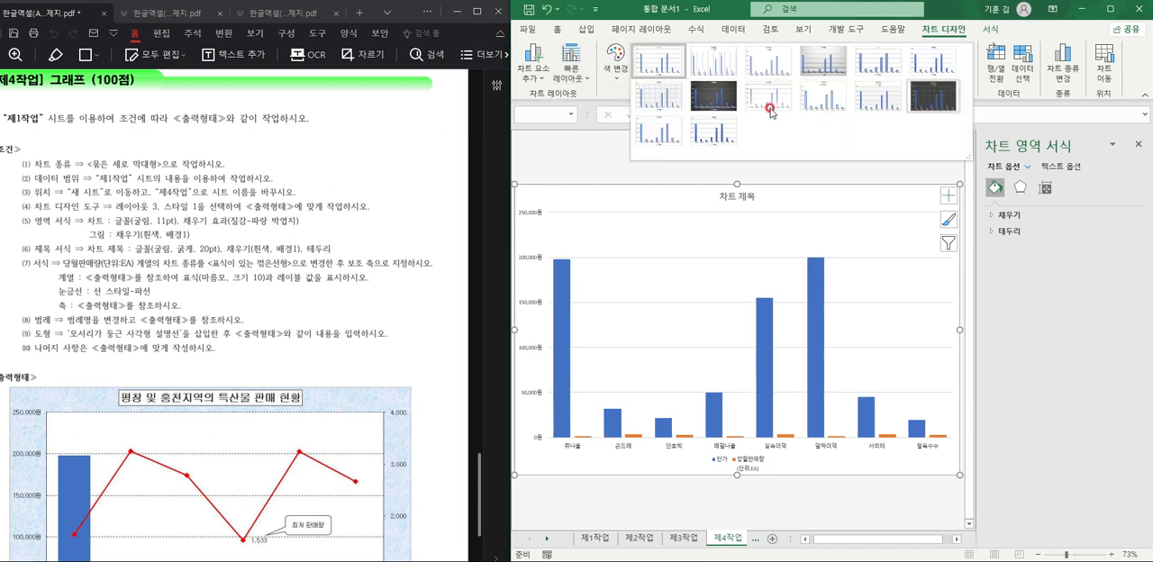
left_click(658, 90)
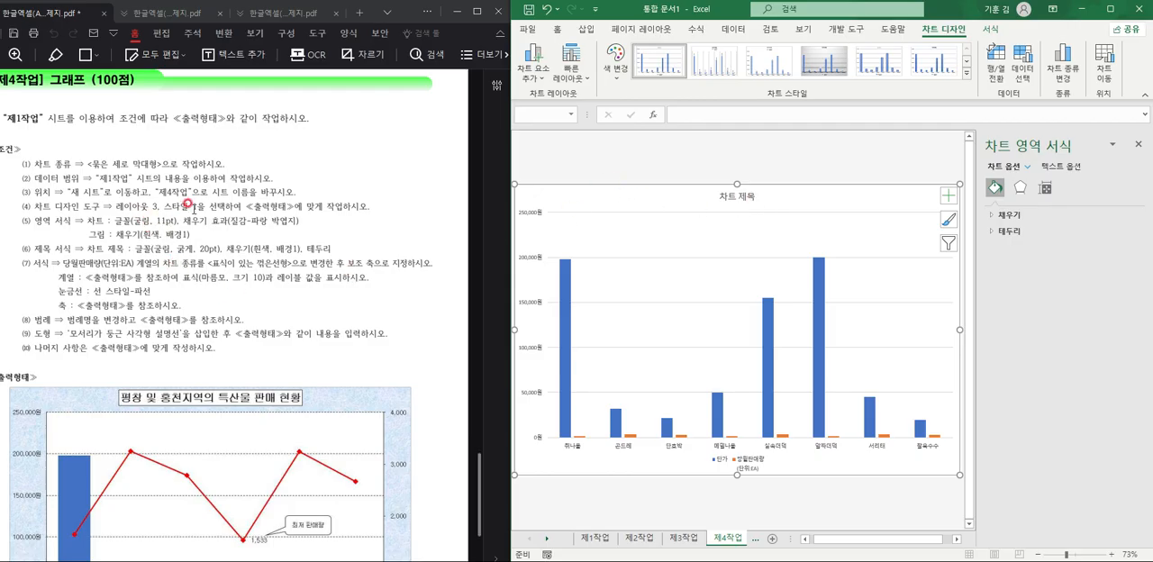
Set the chart area's font to 굴림 at 11 pt.
left_click(557, 30)
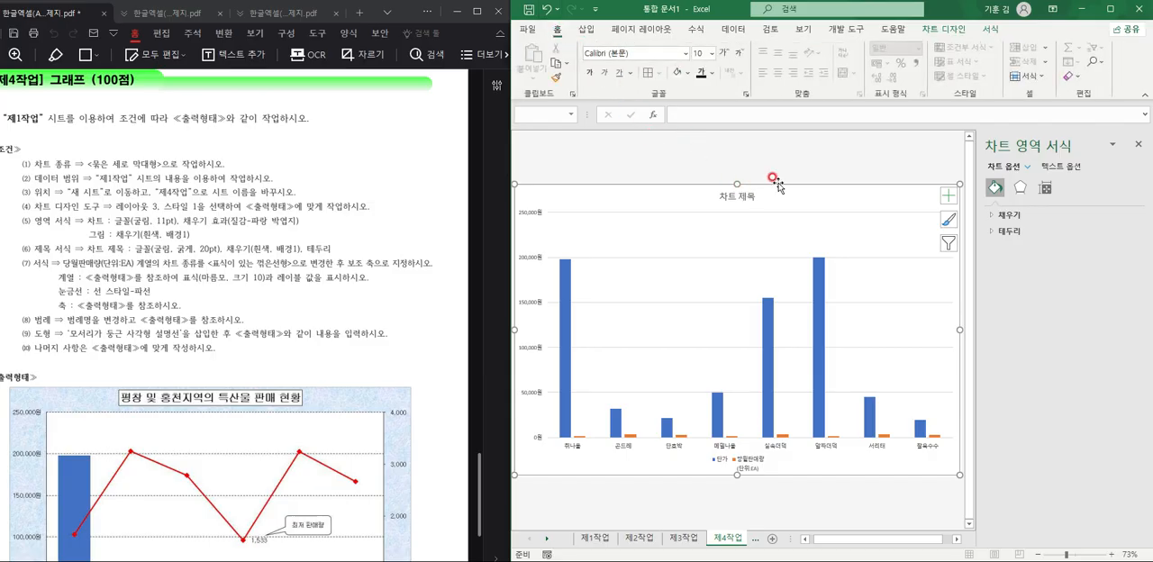
left_click(646, 51)
type("ㄱ")
key("Return")
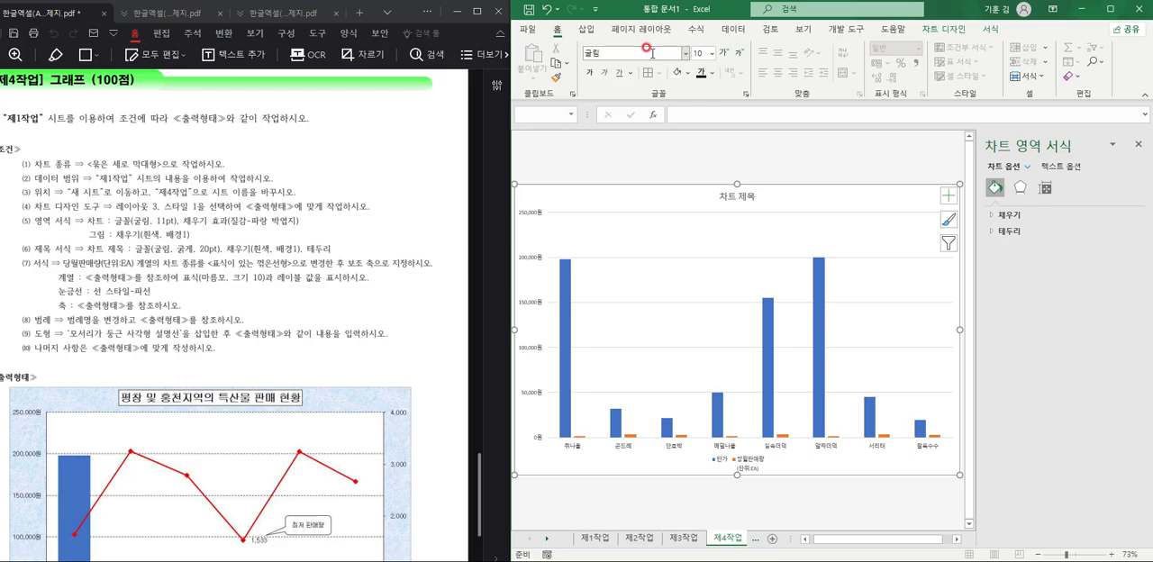
left_click(709, 53)
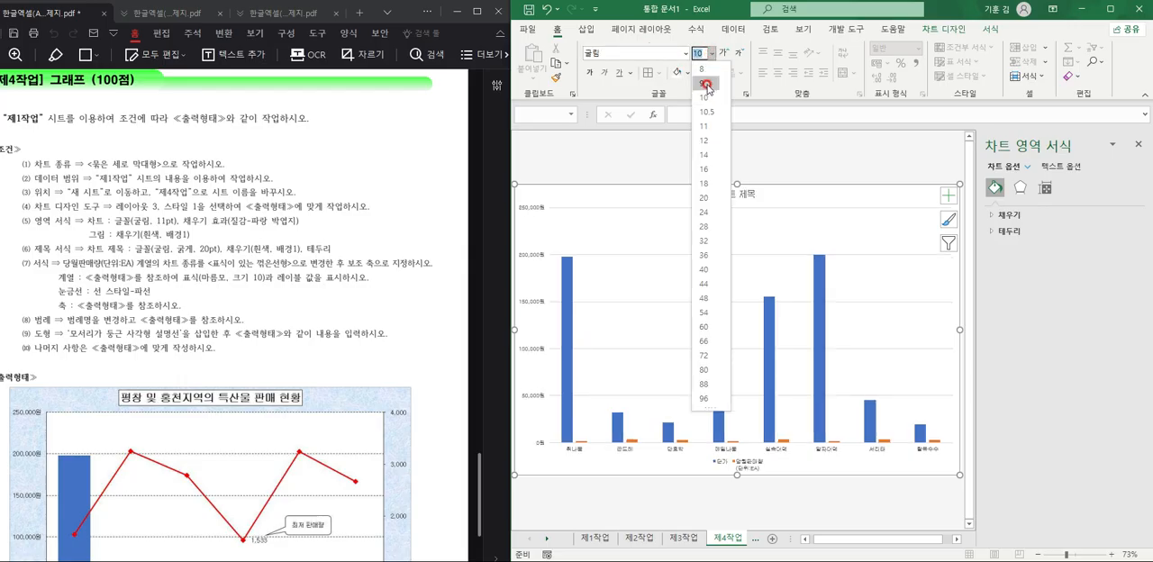
left_click(704, 126)
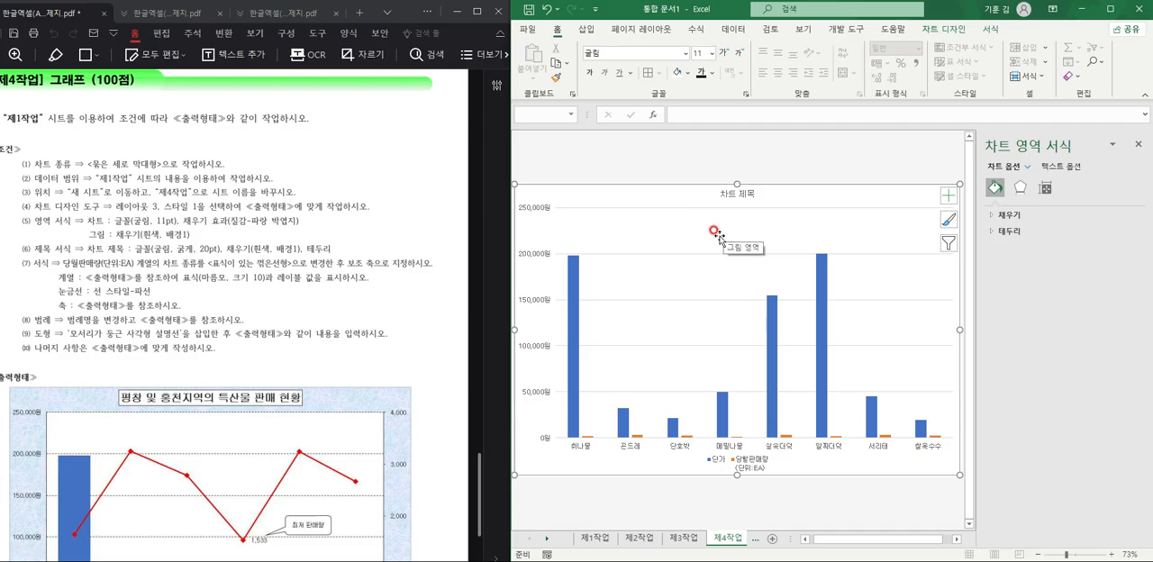
Fill the chart area with the blue tissue paper (파랑 박엽지) texture.
left_click(1007, 215)
left_click(1045, 276)
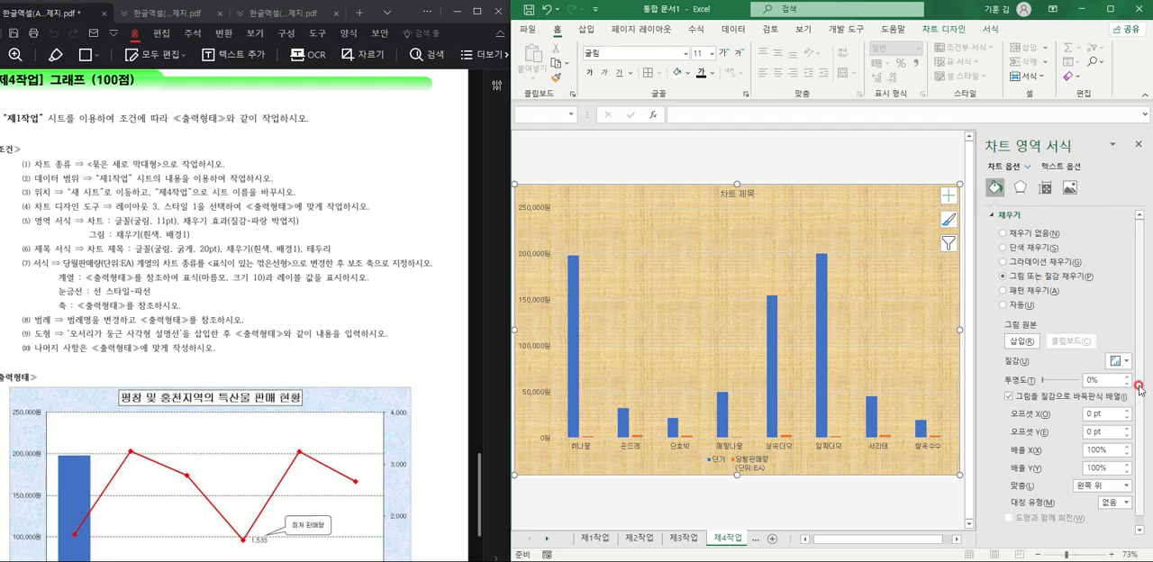
left_click(1126, 362)
left_click(988, 280)
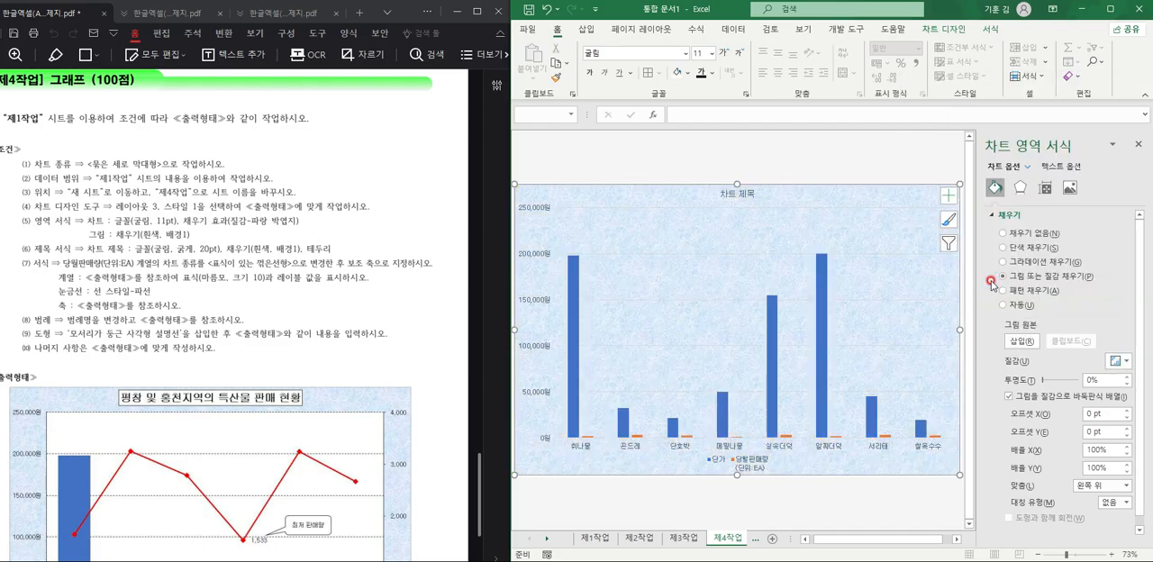
Give the plot area a solid fill in white, background 1.
left_click(779, 277)
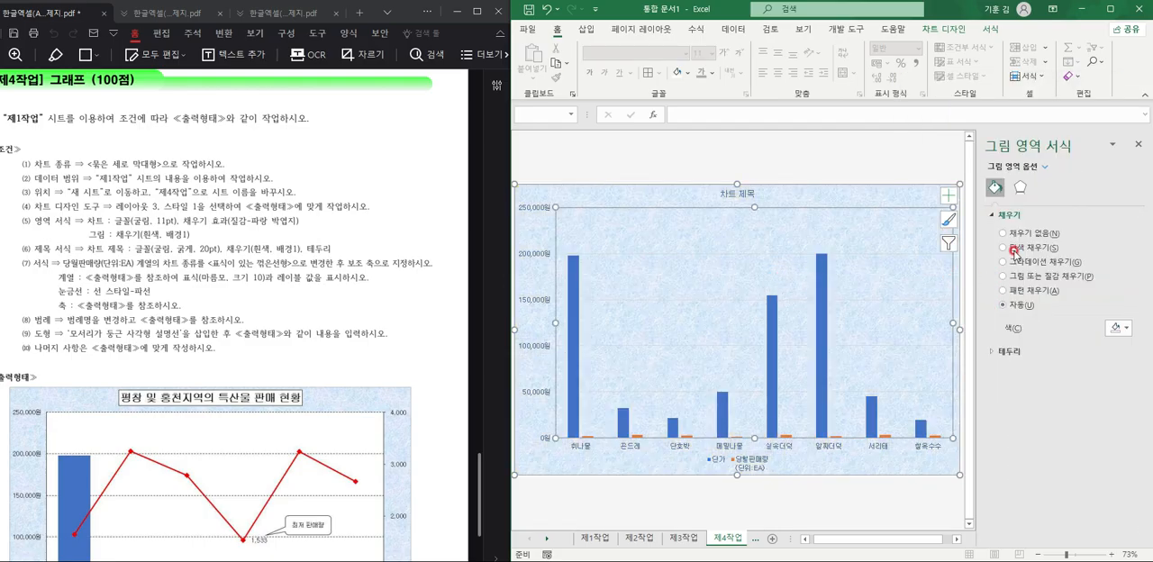
left_click(1046, 247)
left_click(1118, 327)
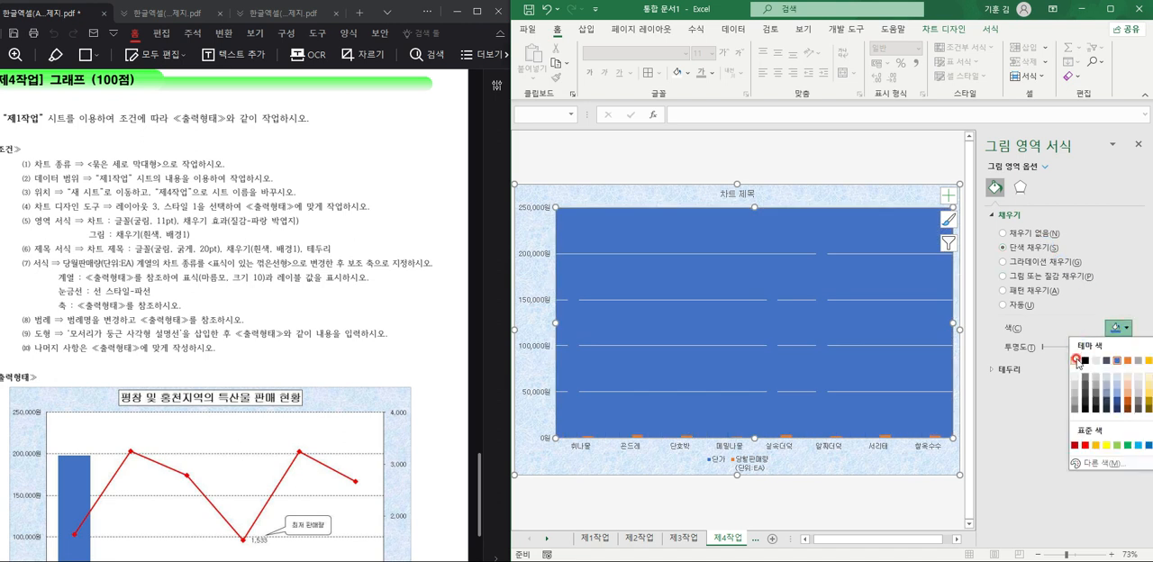
left_click(1077, 362)
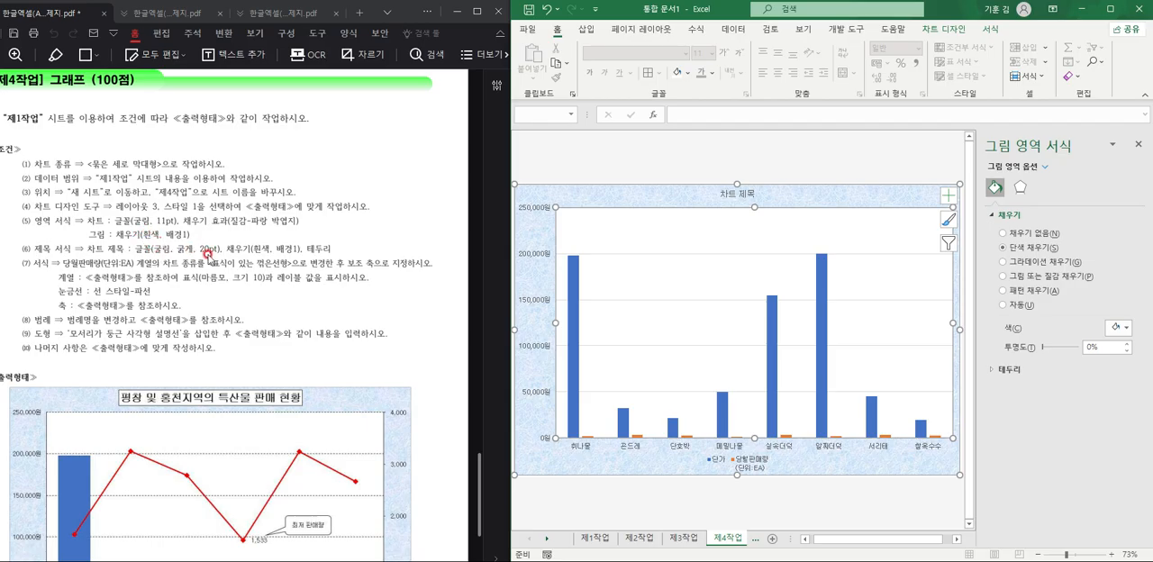
Replace the chart title text with 평창 및 홍천지역의 특산물 판매 현황.
left_click(720, 192)
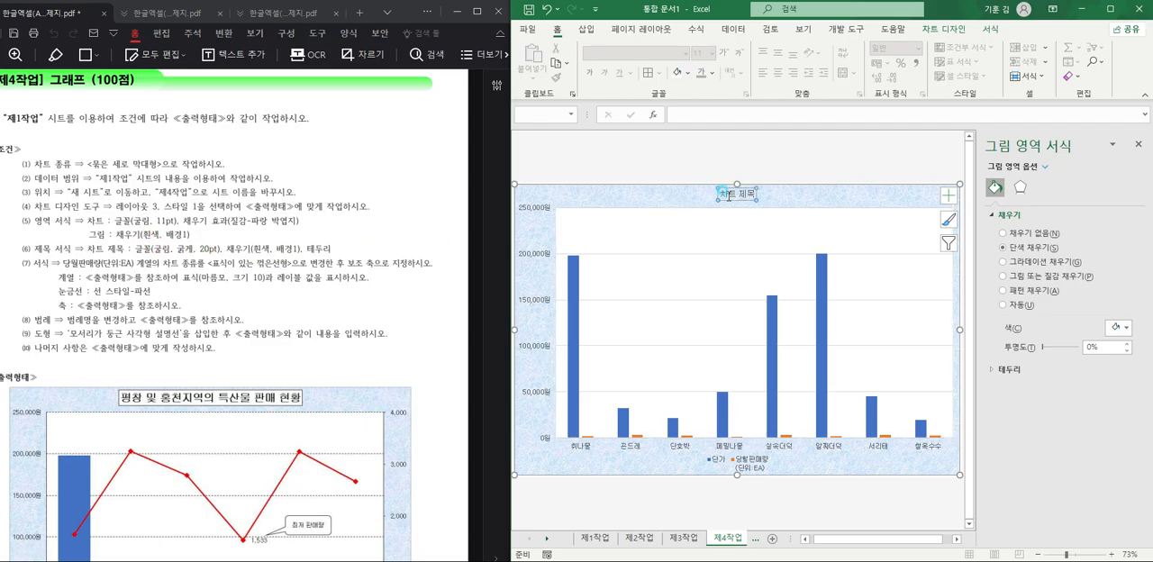
left_click_drag(724, 193, 759, 195)
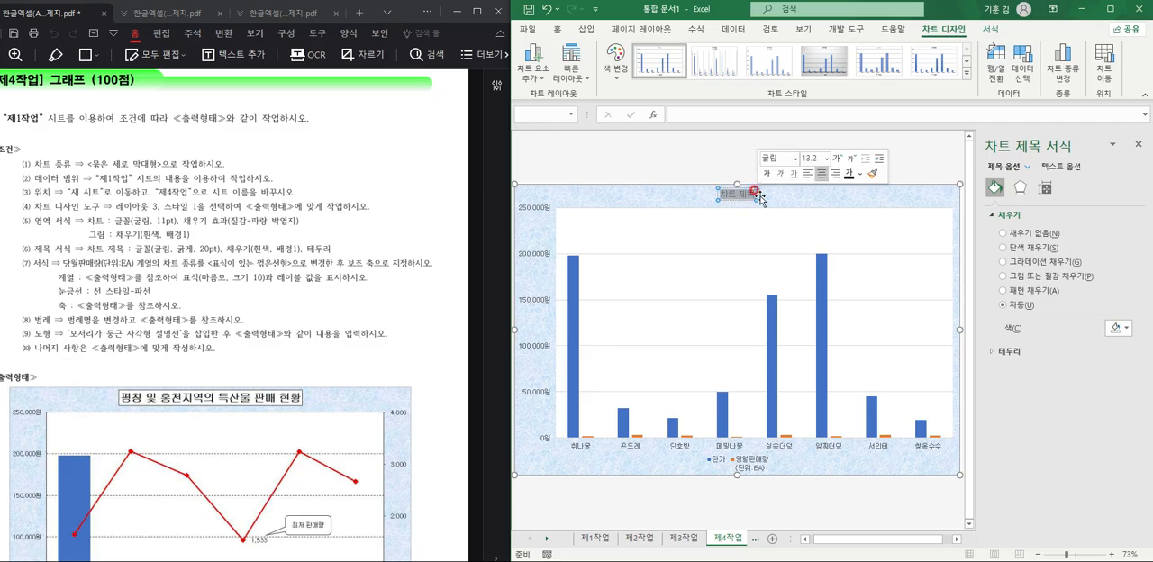
type("ㅍ")
type("창")
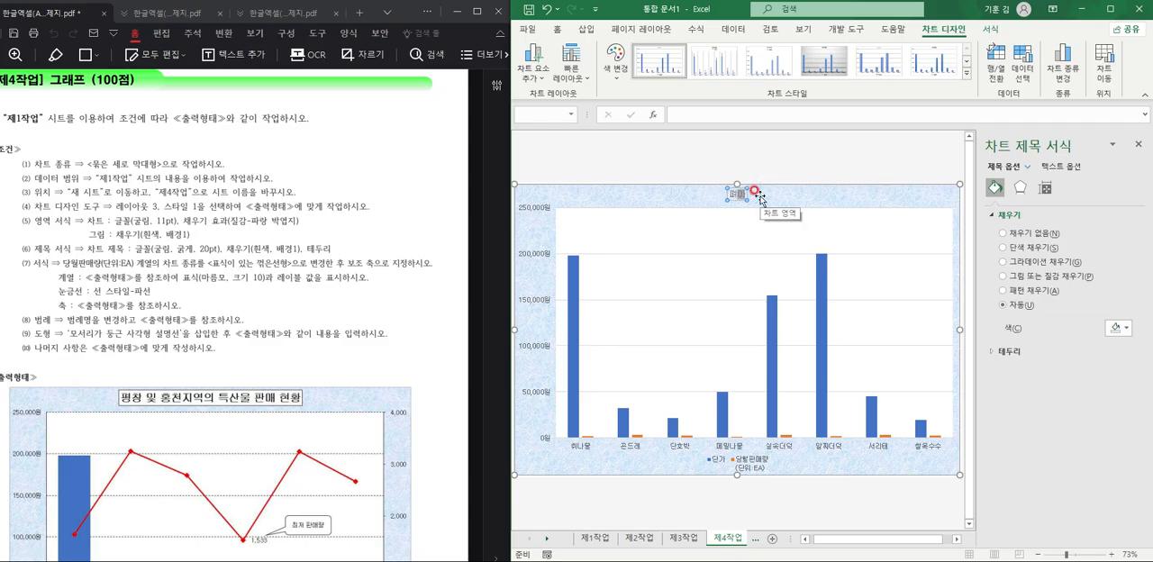
type(" 및 홍천지역의 ")
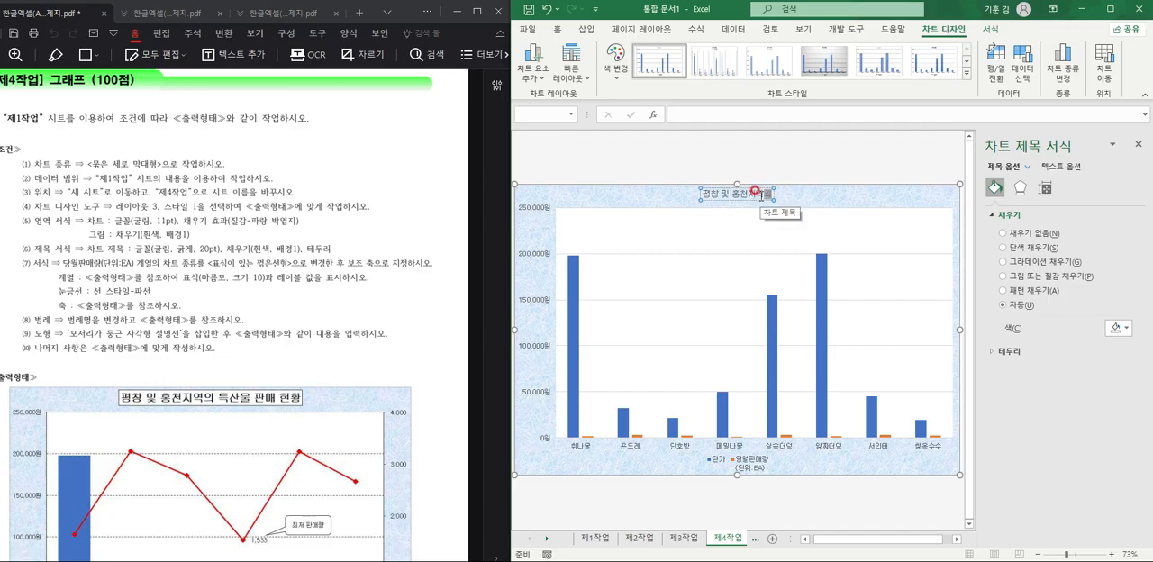
type("특산물 판매 현황")
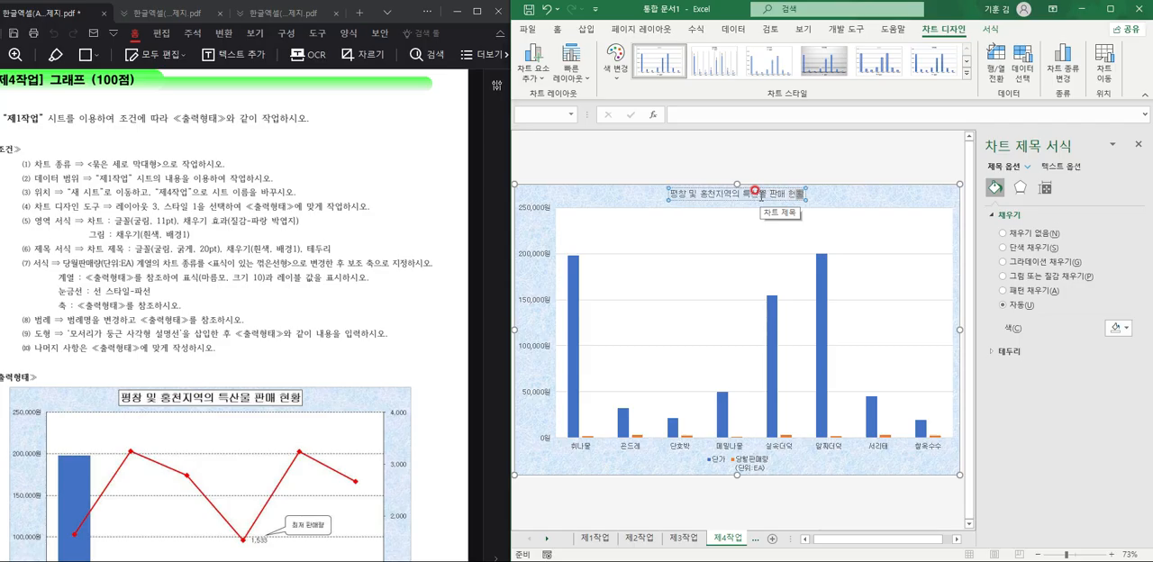
Set the whole chart title to 20 pt and bold, keeping the 굴림 font.
left_click_drag(666, 194, 802, 195)
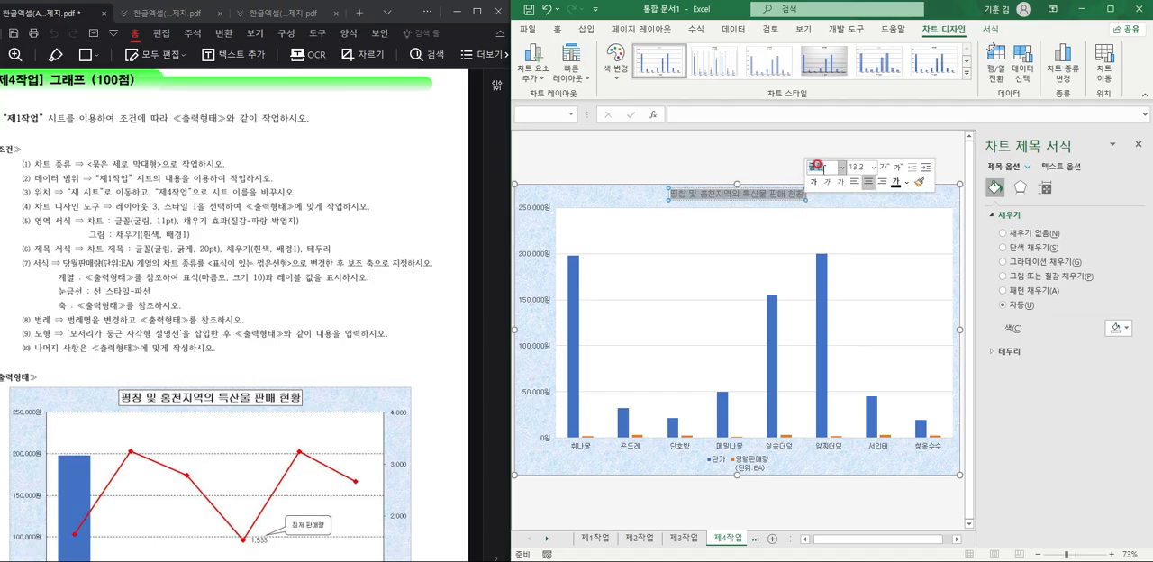
left_click(853, 161)
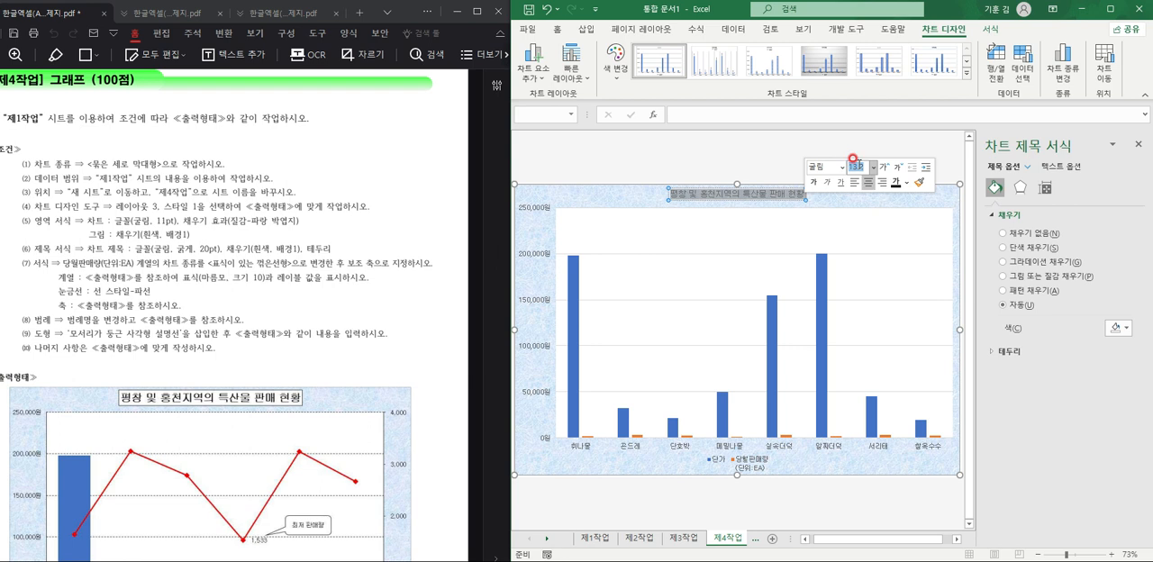
type("20")
key("Return")
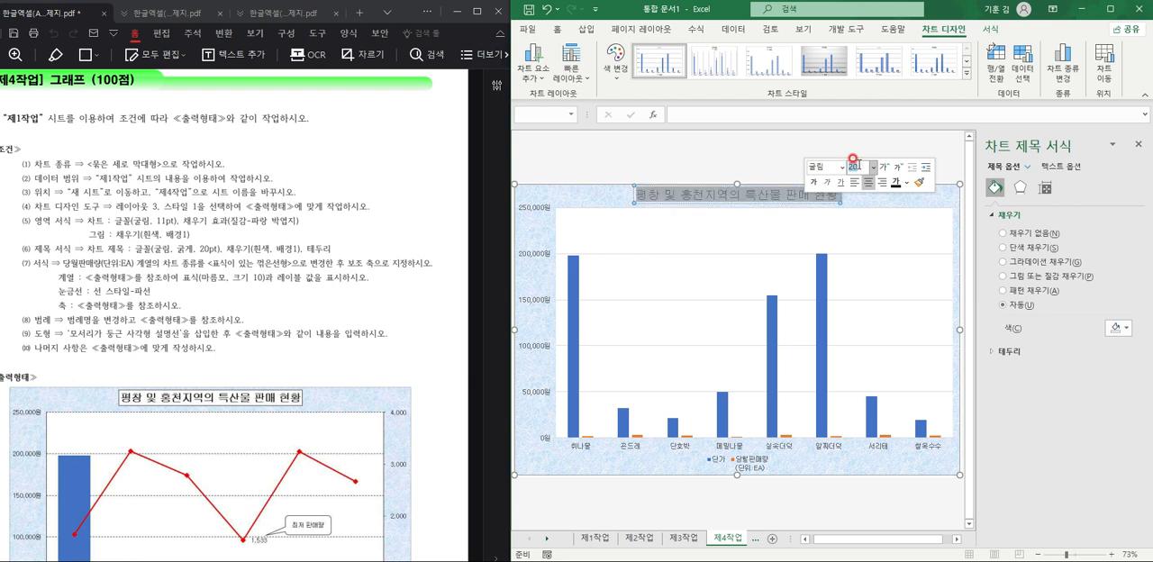
left_click(812, 183)
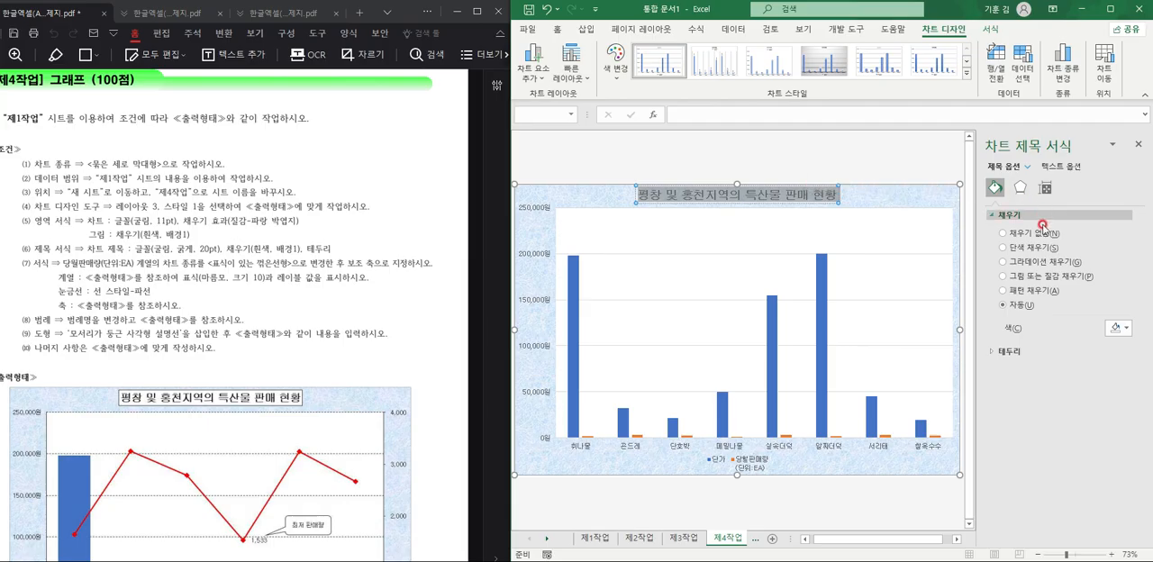
Give the chart title a white solid fill and a black solid-line border.
left_click(1022, 251)
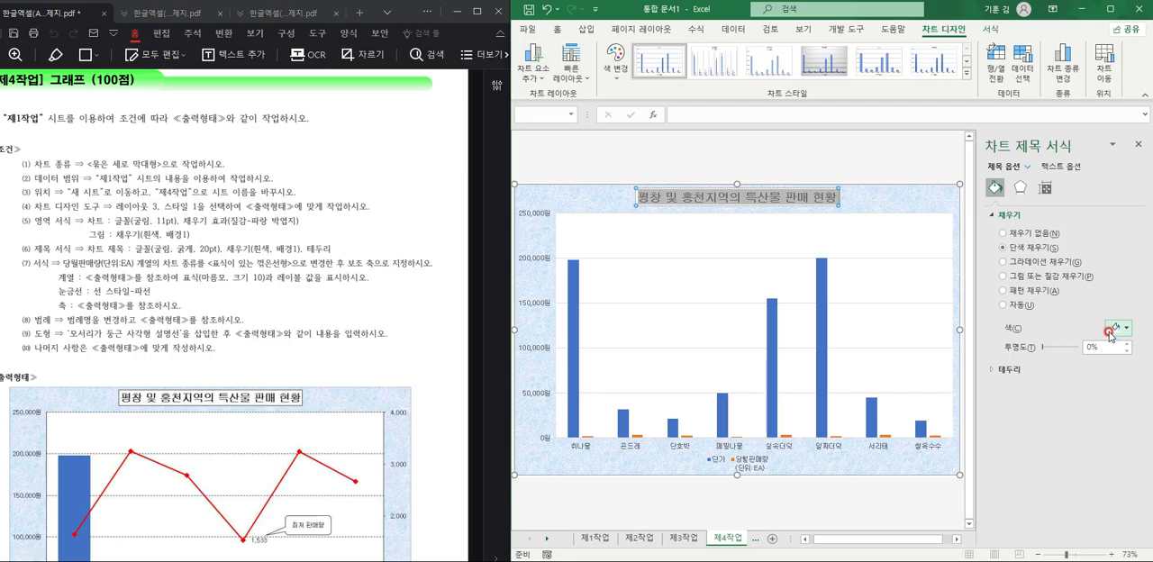
left_click(1008, 371)
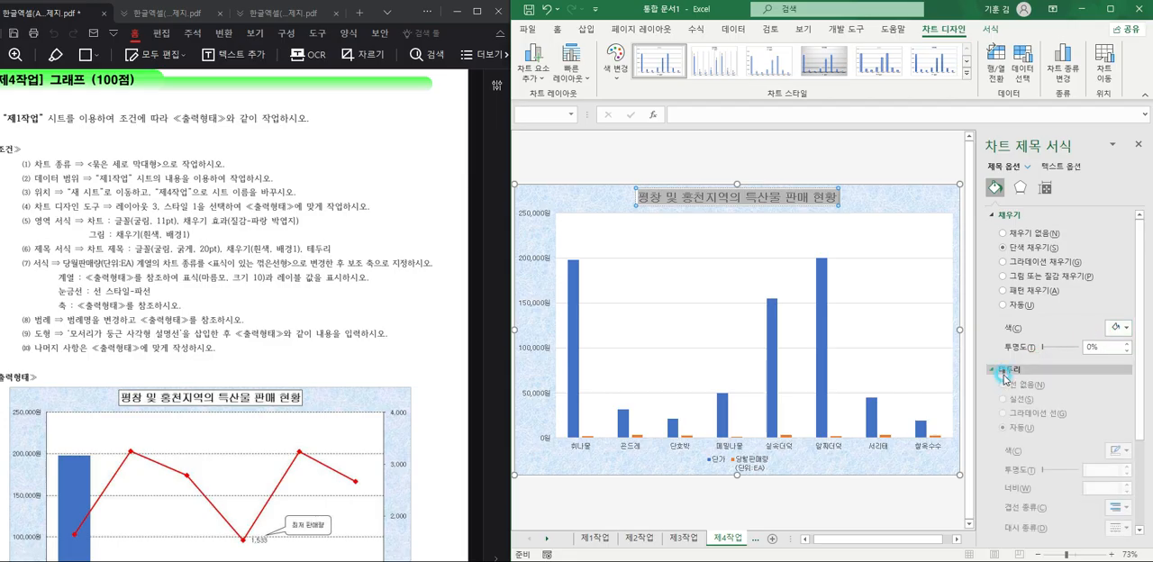
left_click(1011, 405)
left_click(1126, 454)
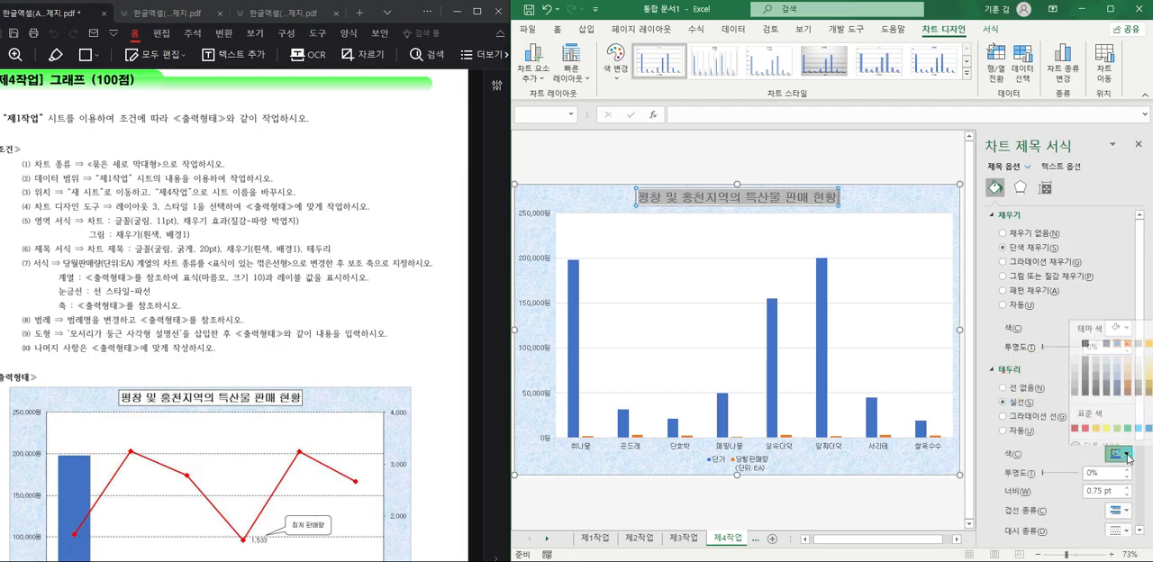
left_click(1086, 337)
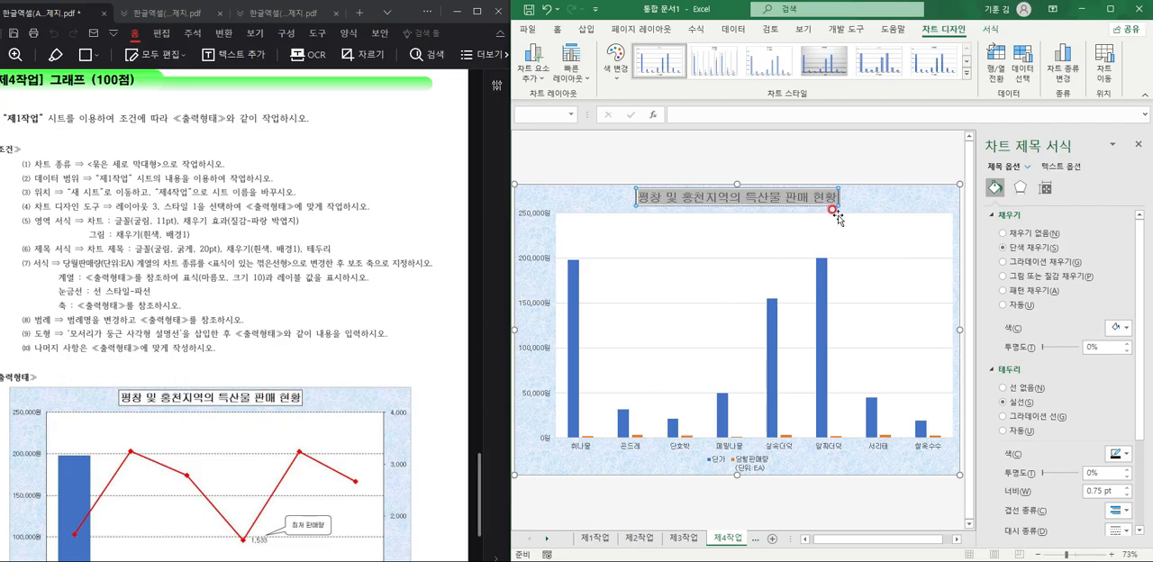
left_click(564, 224)
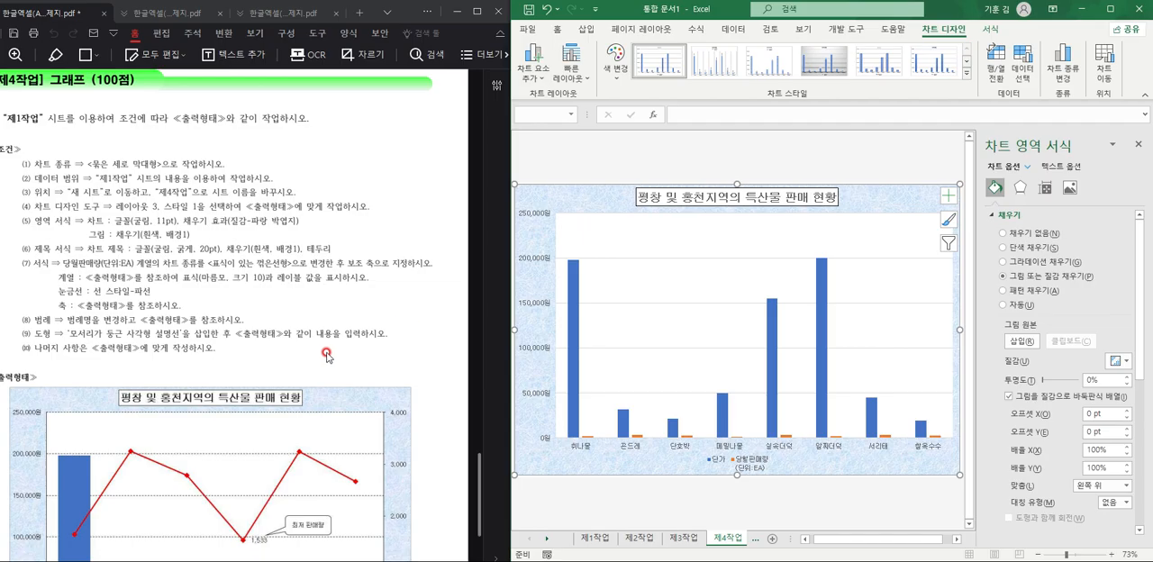
left_click(648, 191)
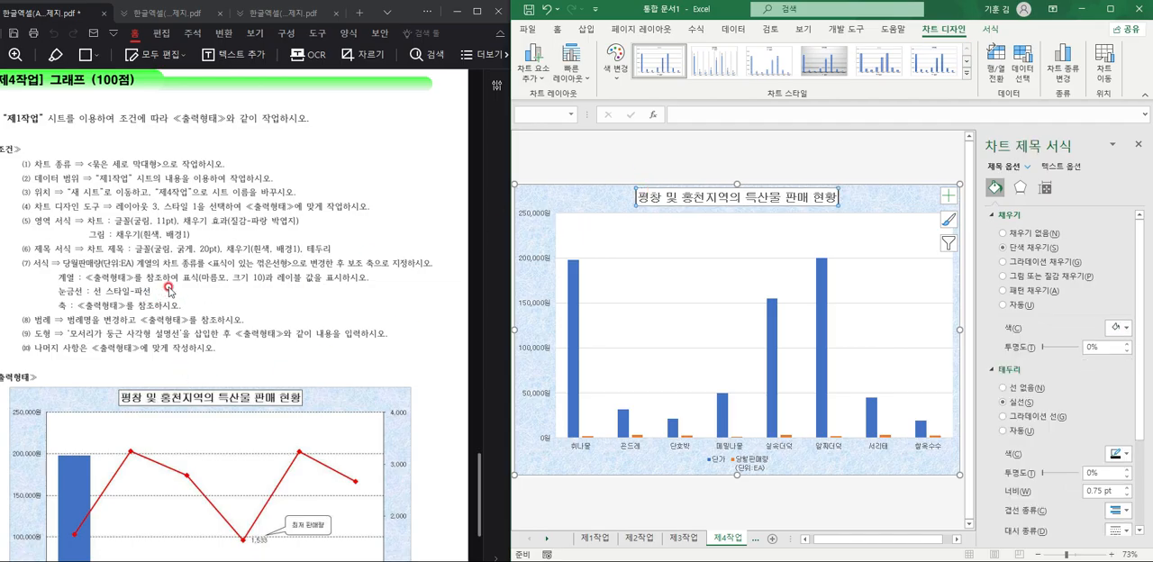
Change the chart to a combo with 당월판매량(단위:EA) as a line with markers on the secondary axis.
scroll(126, 283, "down", 2)
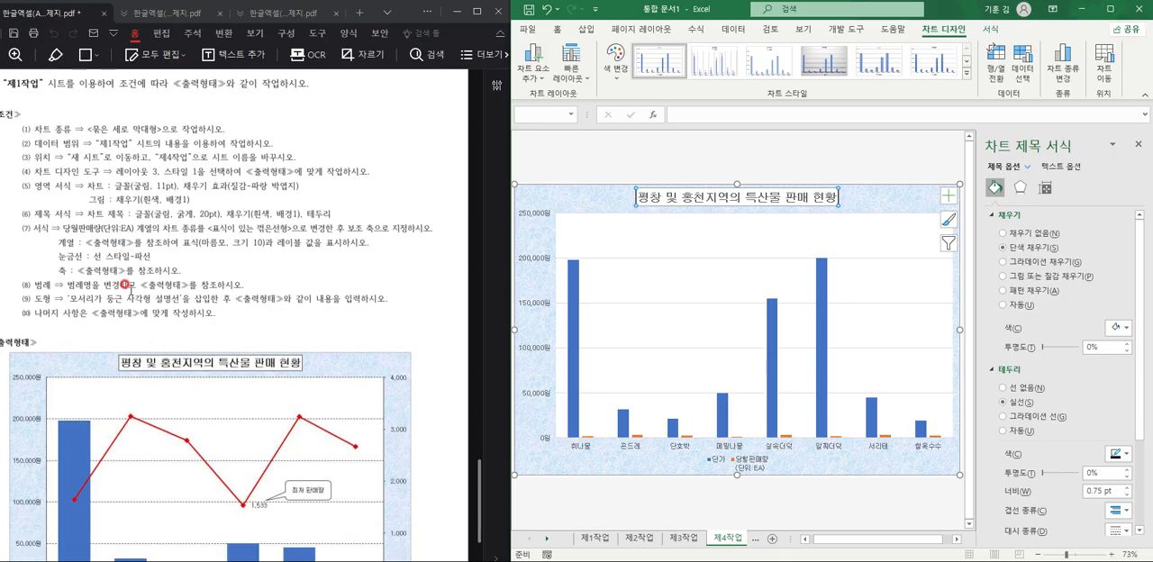
scroll(163, 220, "down", 2)
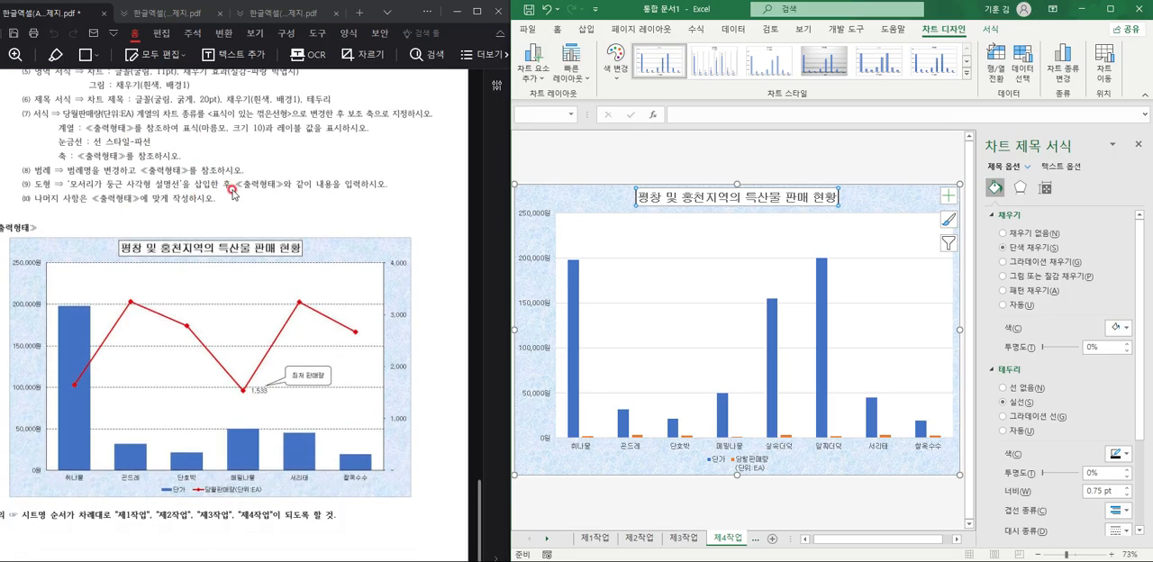
left_click(903, 190)
left_click(1062, 63)
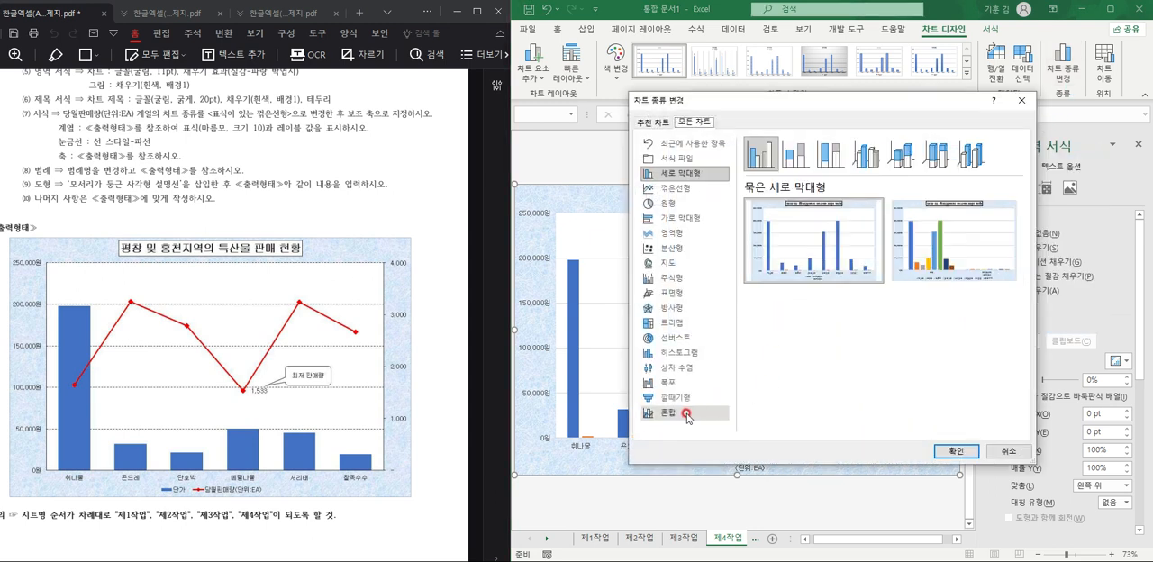
left_click(666, 411)
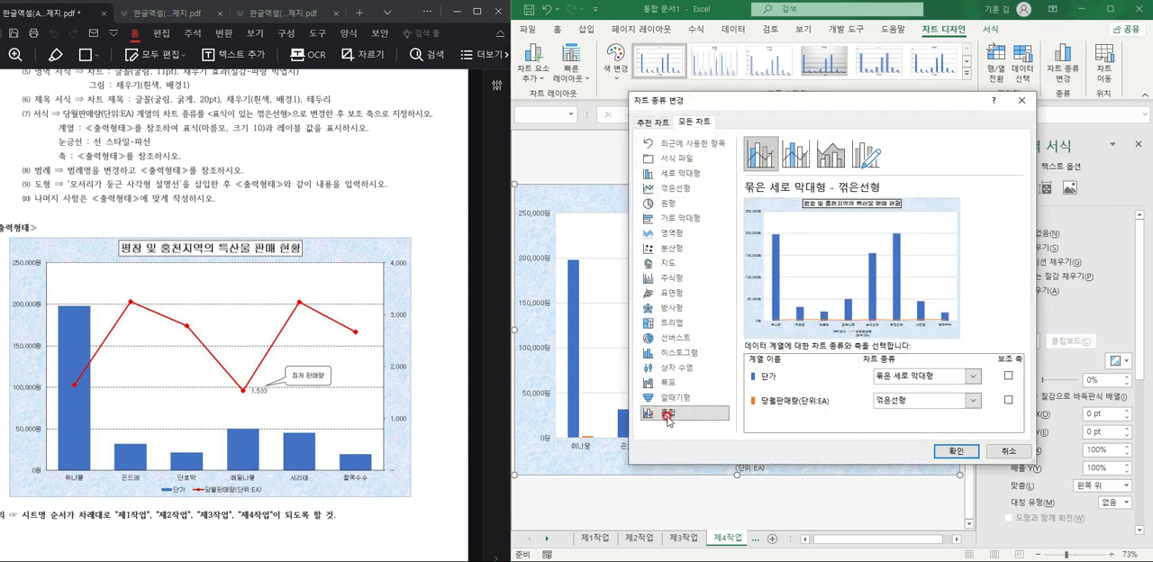
left_click(928, 401)
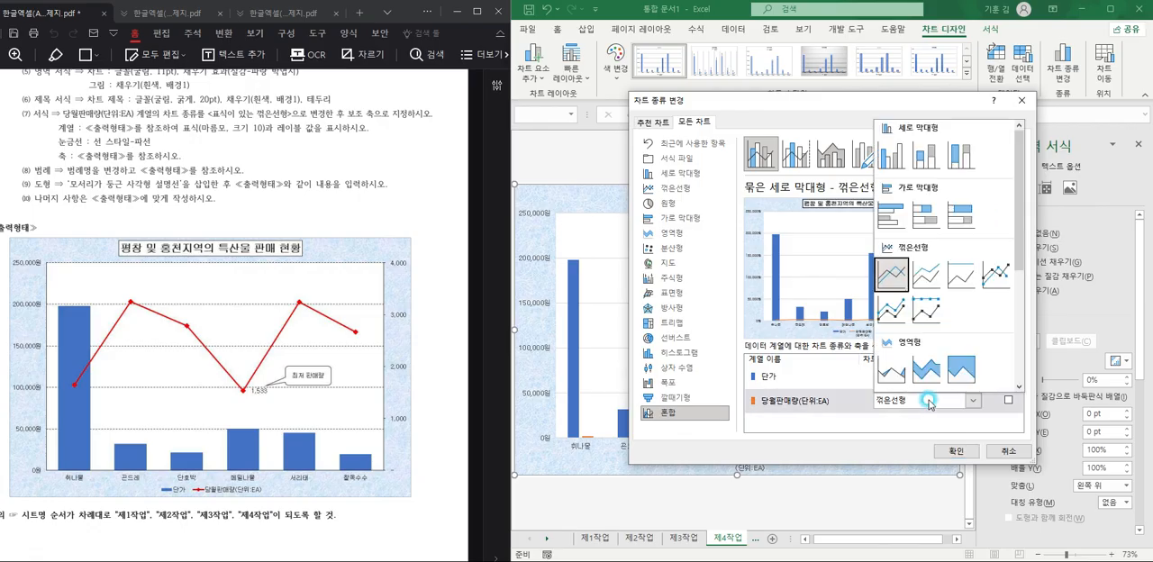
left_click(957, 270)
left_click(1007, 400)
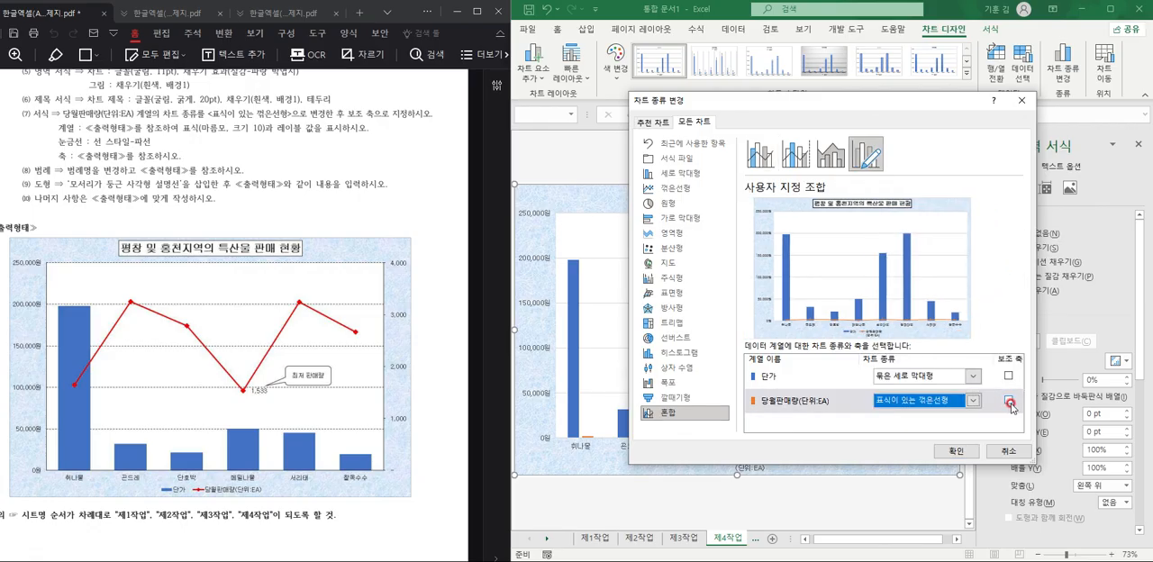
left_click(954, 451)
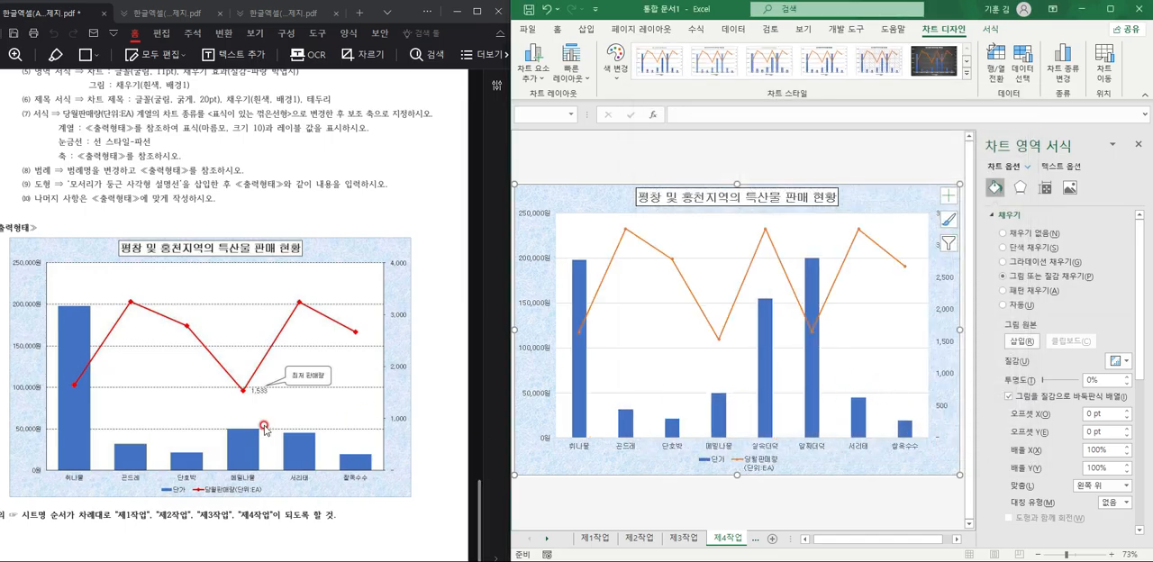
Exclude the 실속더덕 and 알짜더덕 categories from the chart's data source.
left_click(1022, 63)
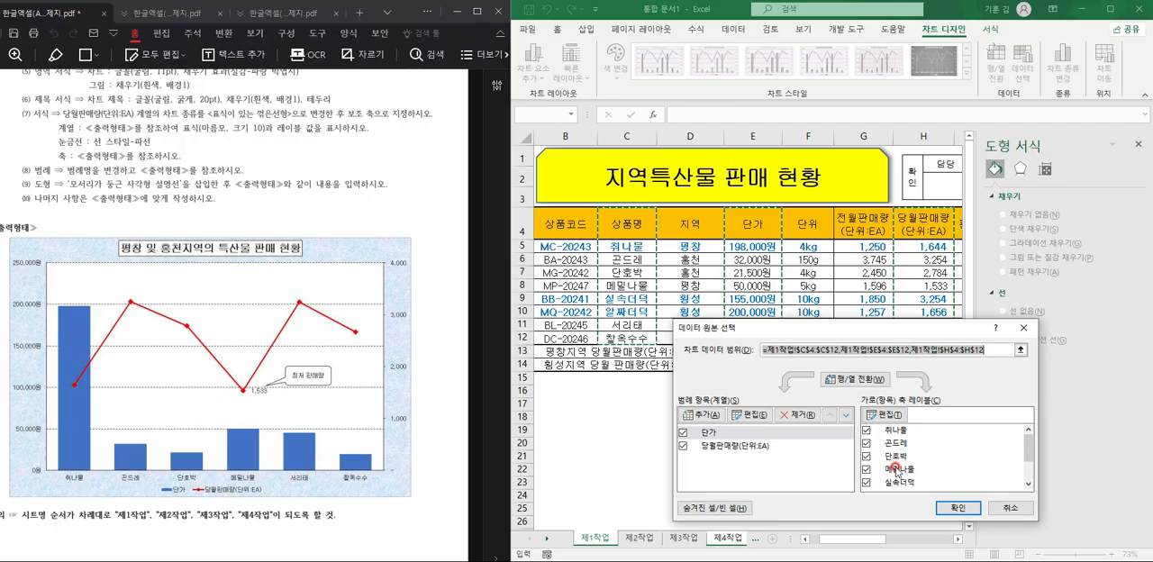
scroll(897, 471, "down", 1)
left_click_drag(1029, 448, 1032, 475)
left_click(866, 443)
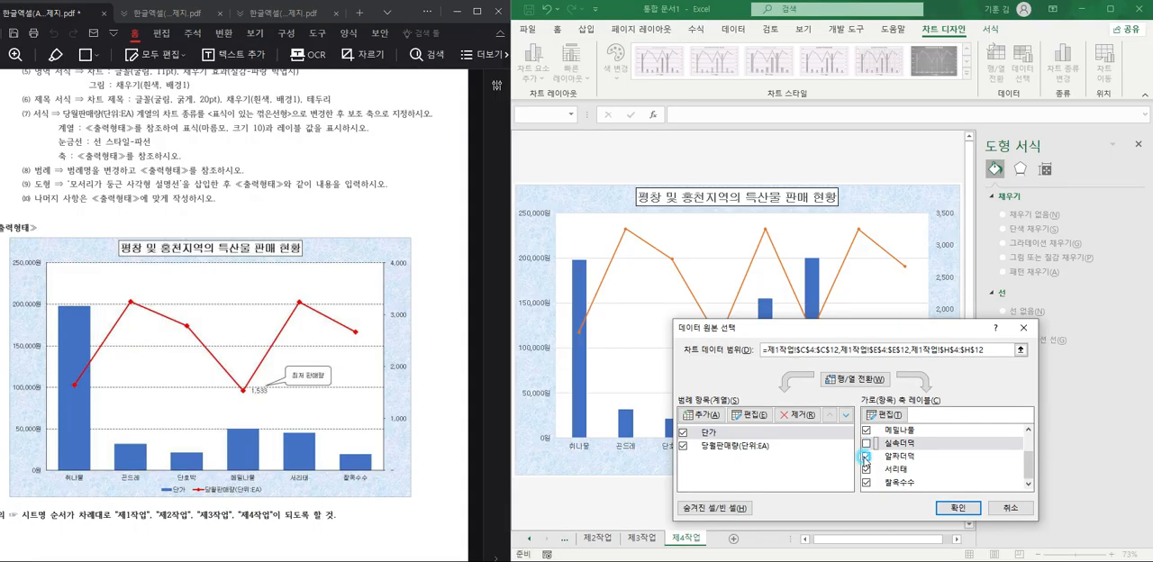
left_click(865, 457)
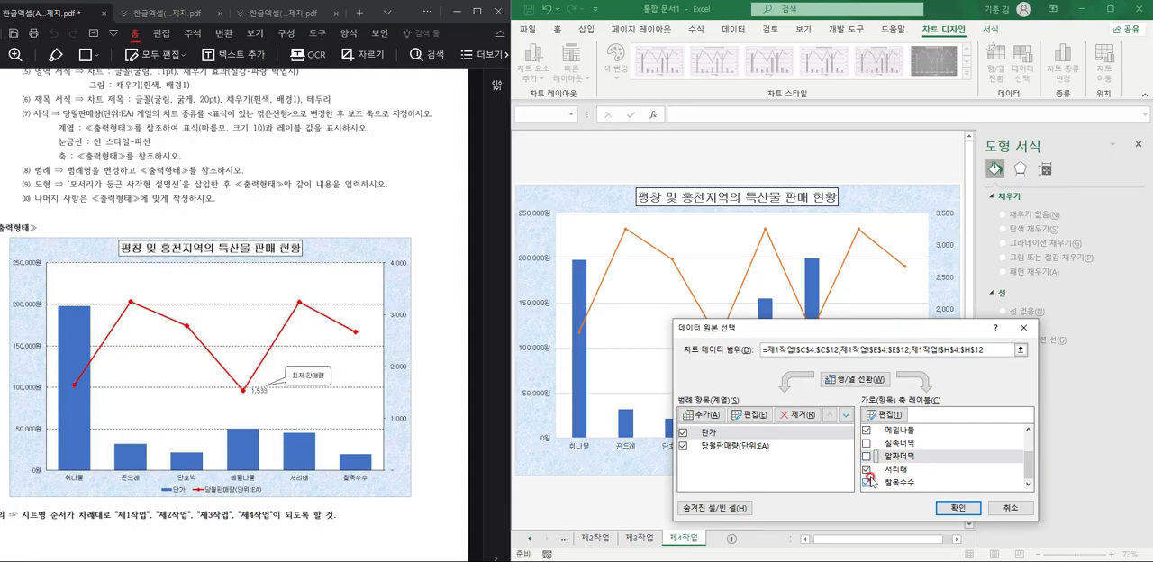
left_click(957, 508)
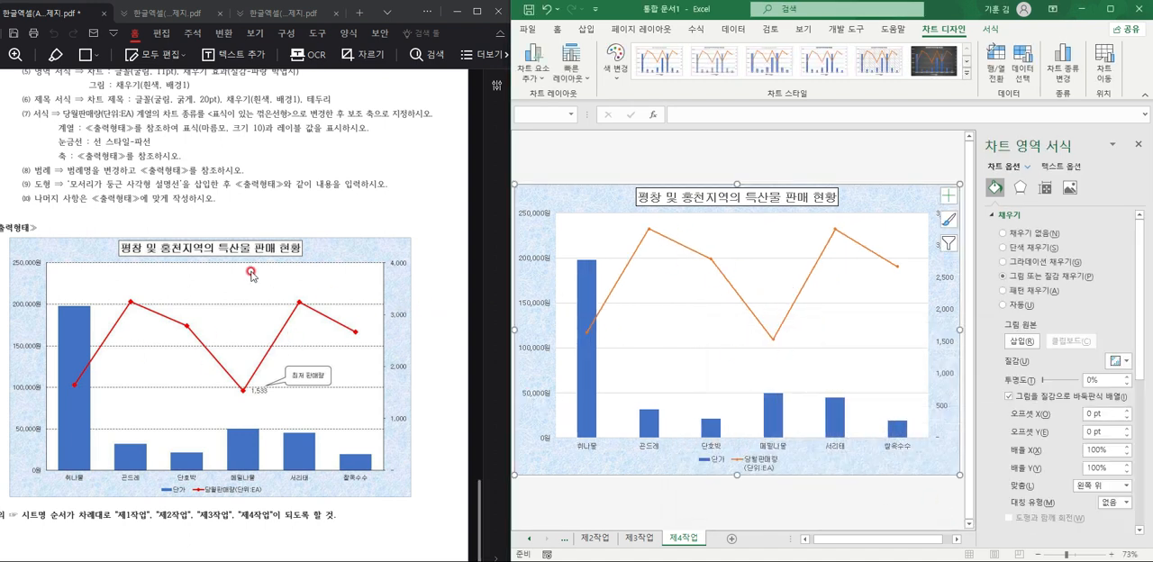
Give the 당월판매량(단위:EA) line series built-in diamond markers with size 10.
left_click(704, 259)
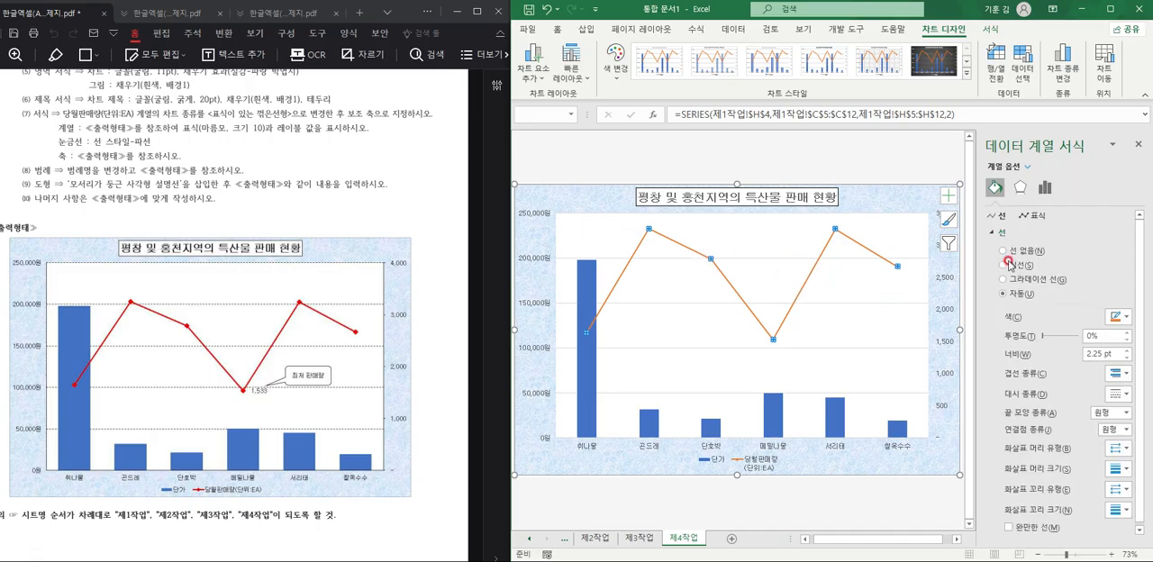
left_click(1033, 215)
left_click(1013, 233)
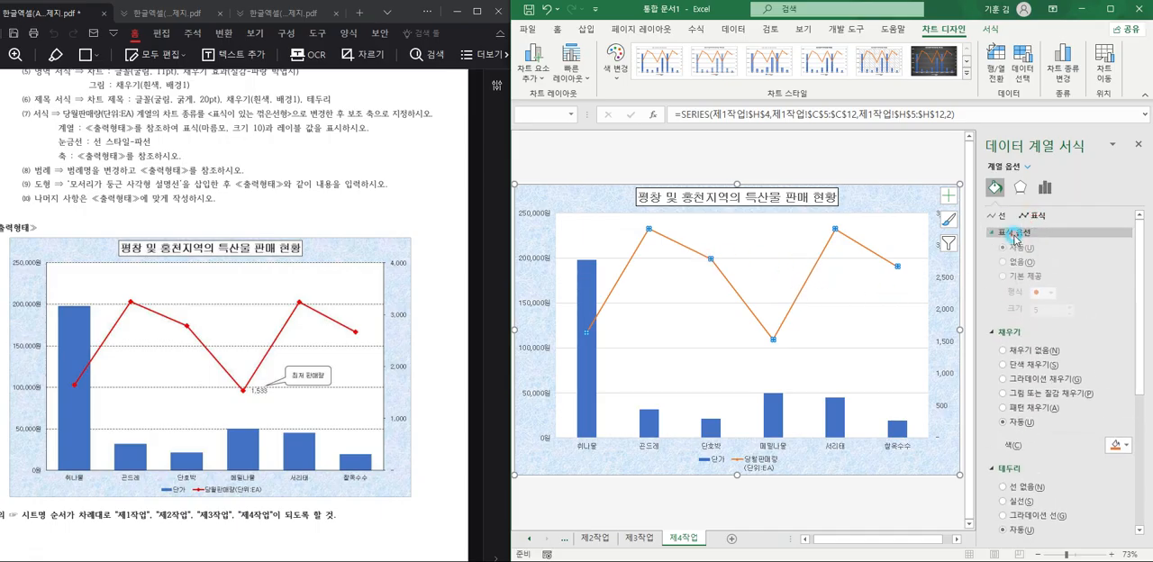
left_click(1031, 278)
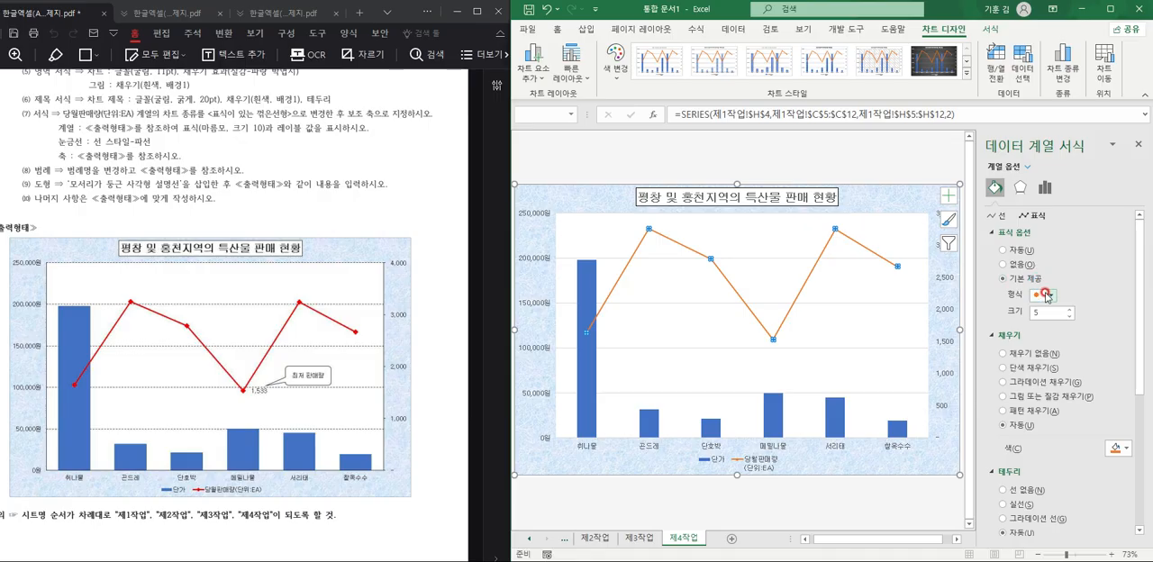
left_click(1046, 294)
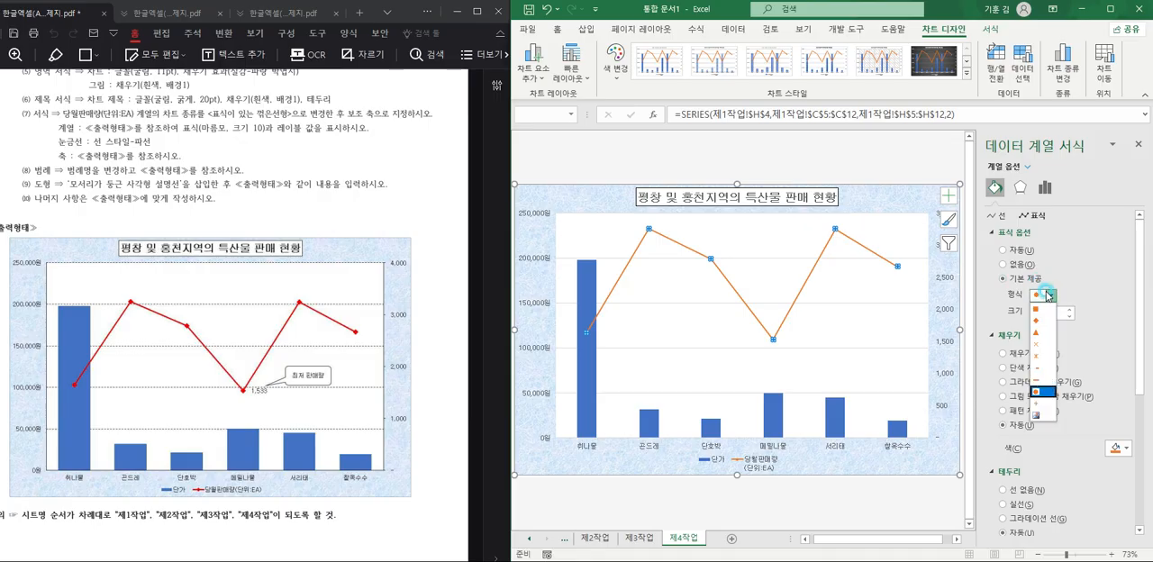
left_click(1049, 319)
left_click(1064, 309)
left_click(1065, 309)
left_click(1065, 309)
left_click(1064, 309)
left_click(1064, 309)
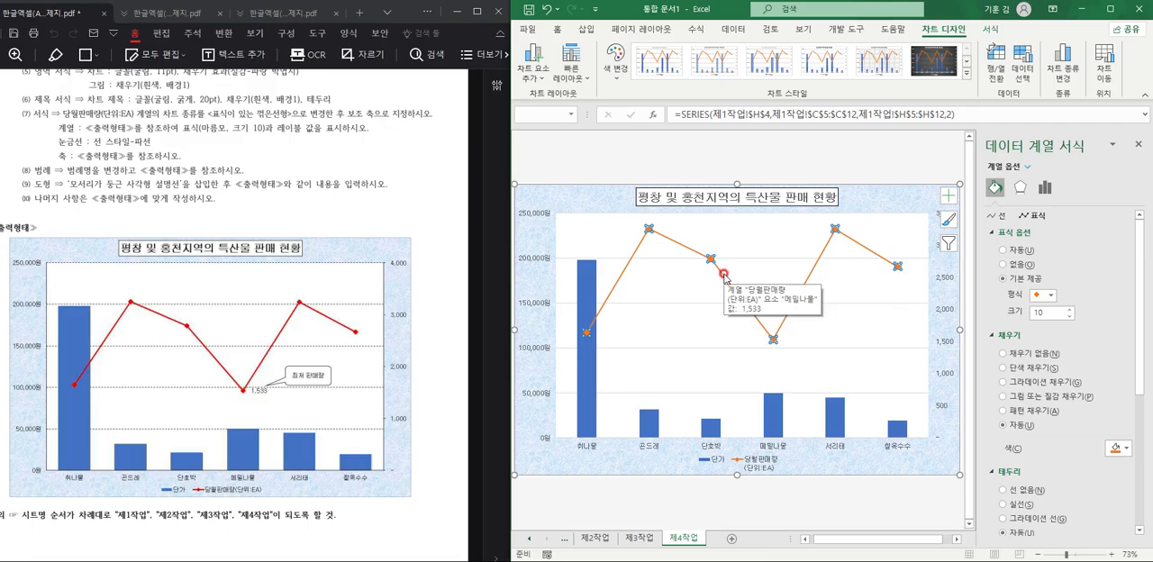
Add a data label to the right of only the 메밀나물 point on the 당월판매량(단위:EA) line.
left_click(775, 339)
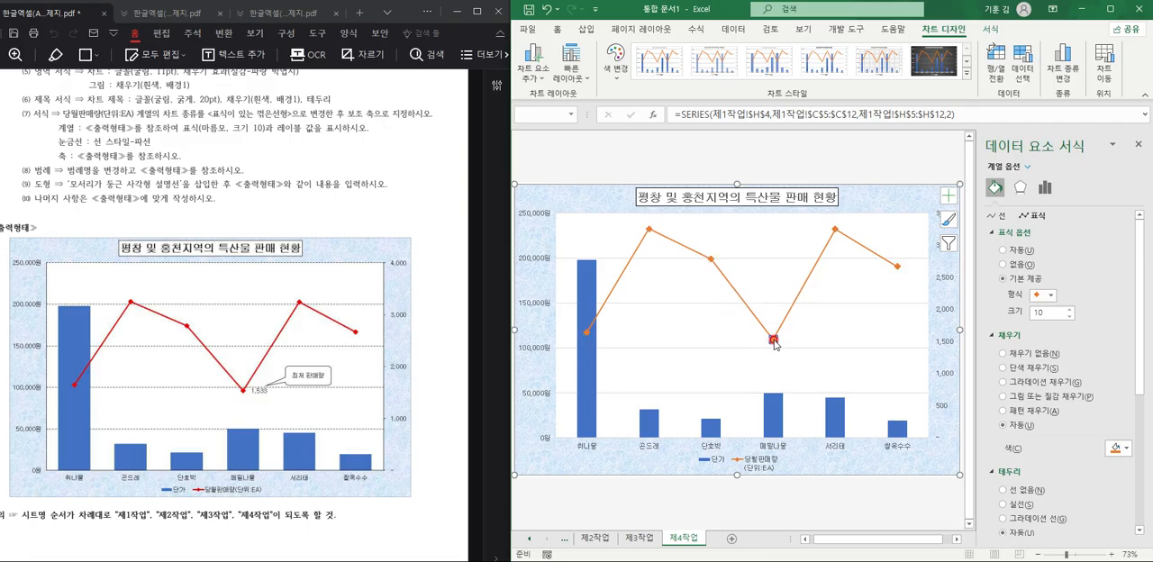
left_click(814, 461)
left_click(775, 340)
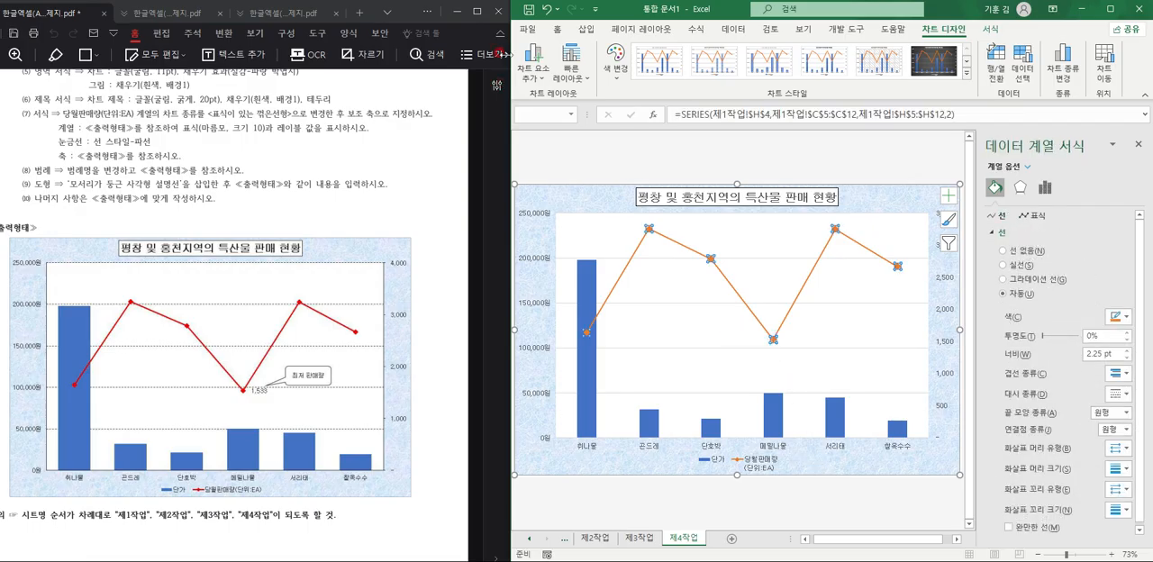
left_click(775, 339)
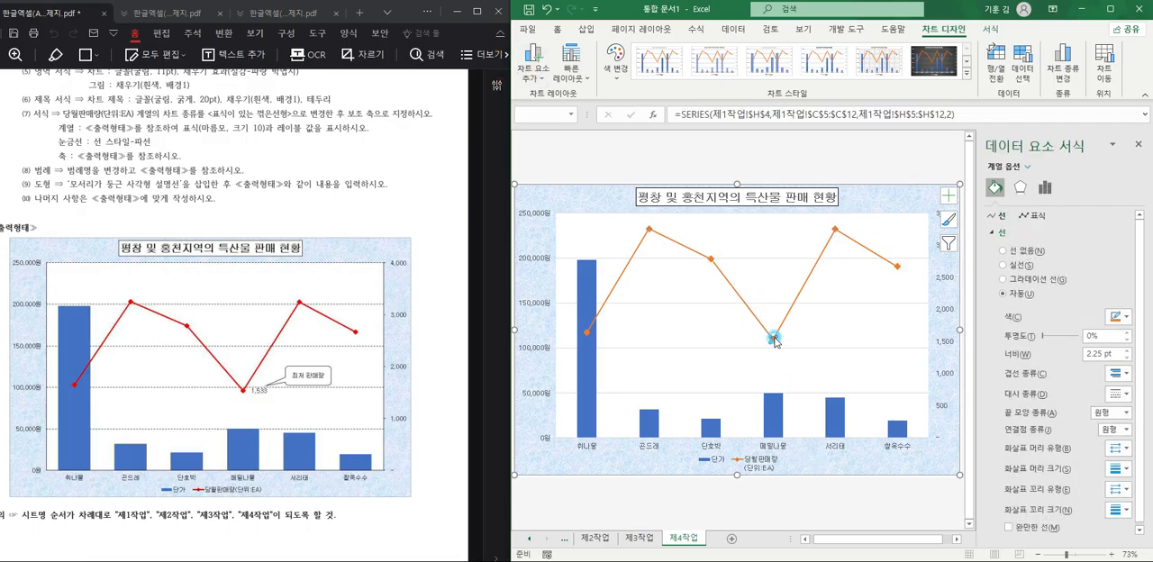
left_click(533, 79)
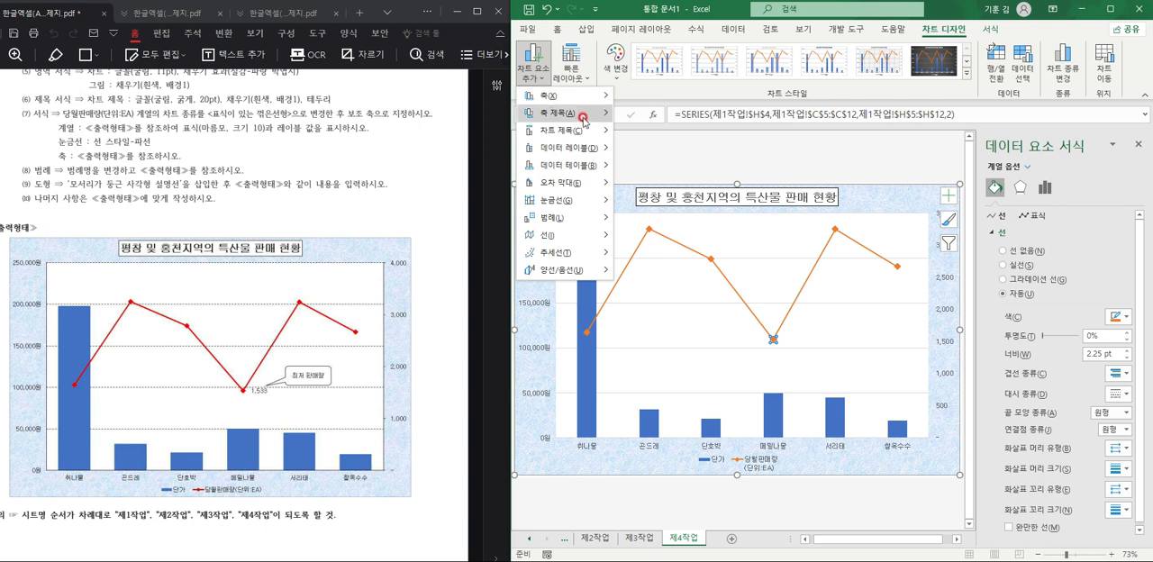
mouse_move(579, 151)
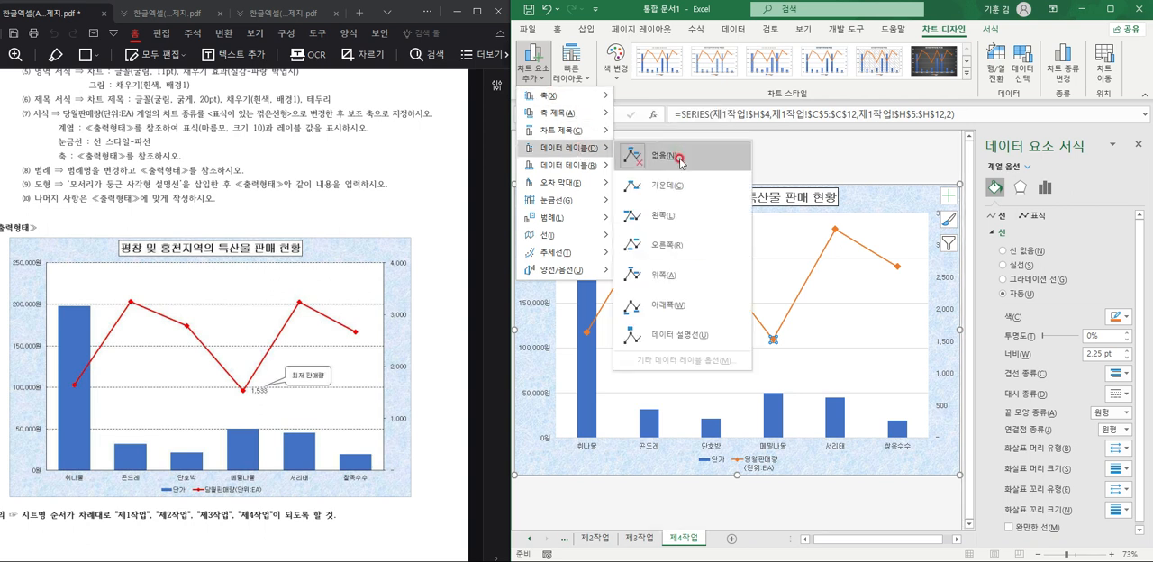
left_click(673, 245)
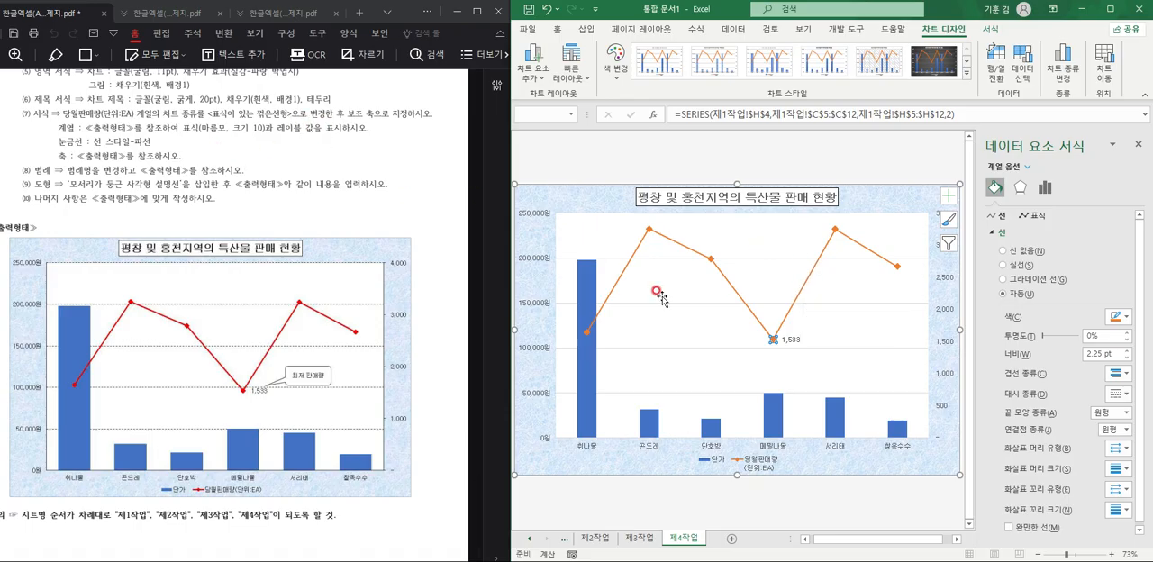
Format the chart's major gridlines as a solid-type line with the 파선 dash style.
left_click(693, 259)
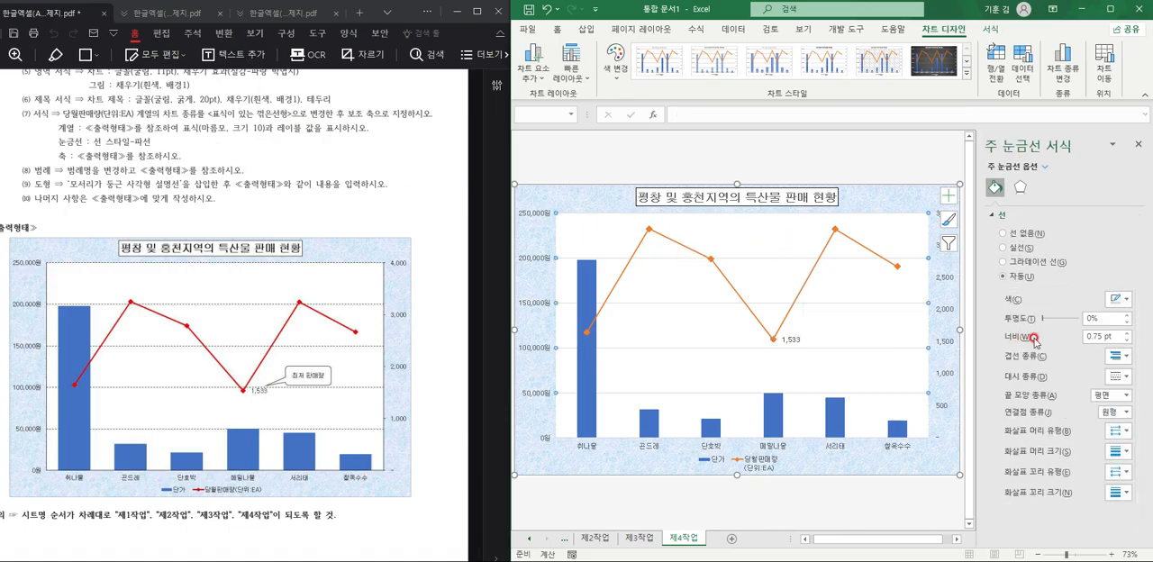
left_click(1023, 250)
left_click(1125, 376)
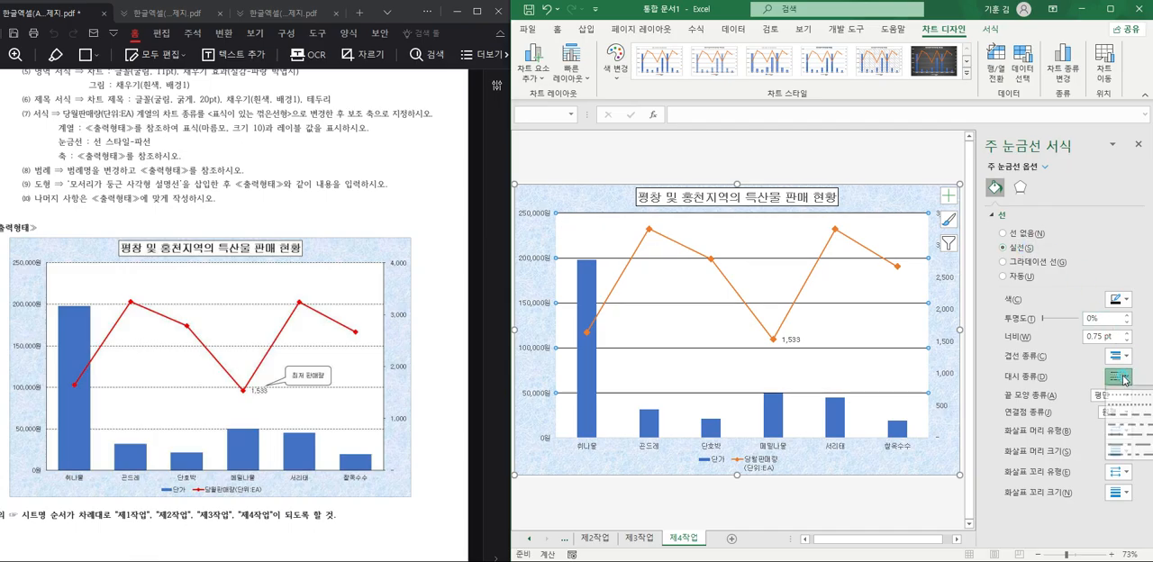
left_click(1126, 421)
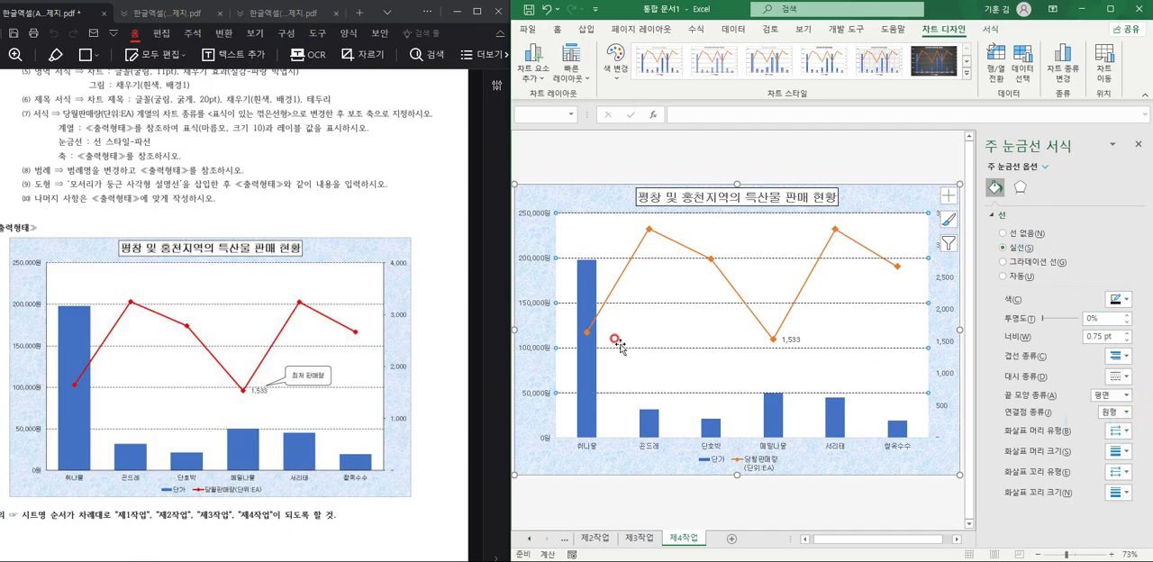
Apply a solid line to the primary vertical, secondary vertical and horizontal axes of the chart.
left_click(543, 300)
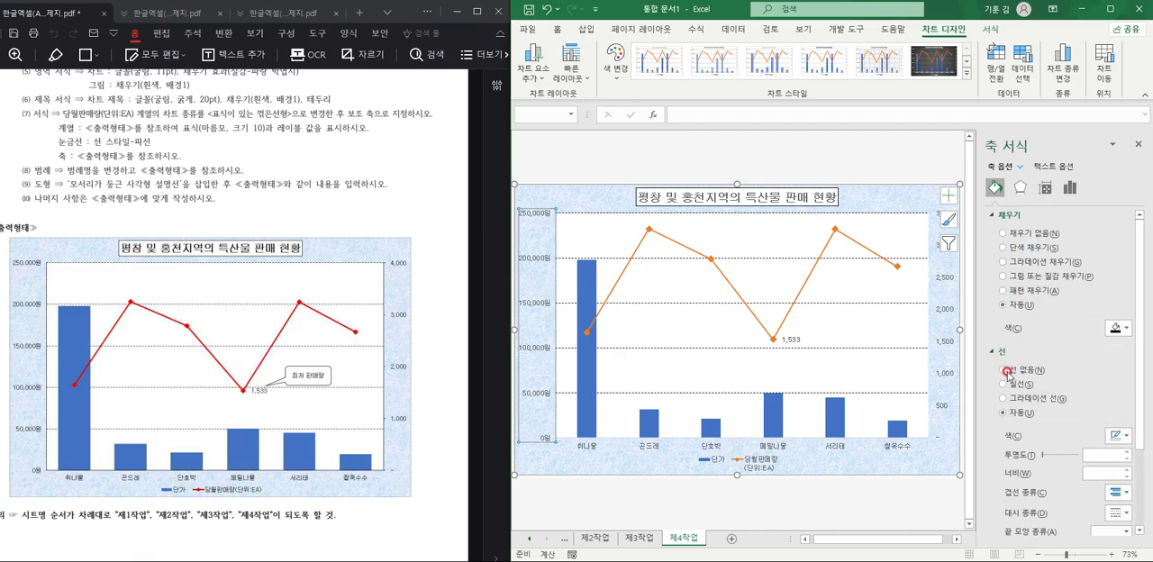
left_click(939, 334)
left_click(941, 340)
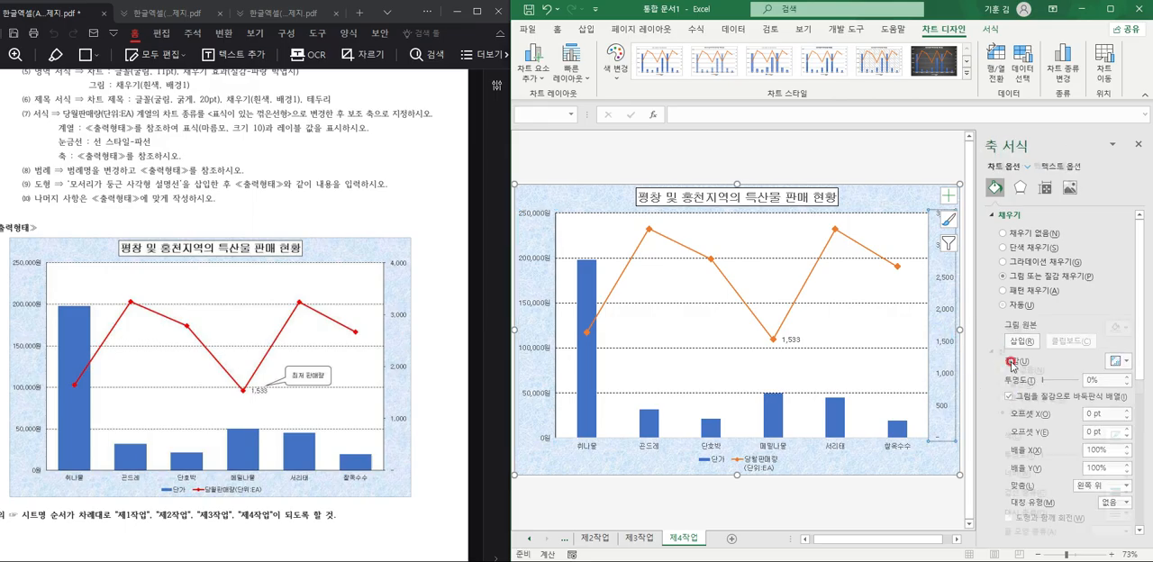
left_click(829, 443)
left_click(1002, 383)
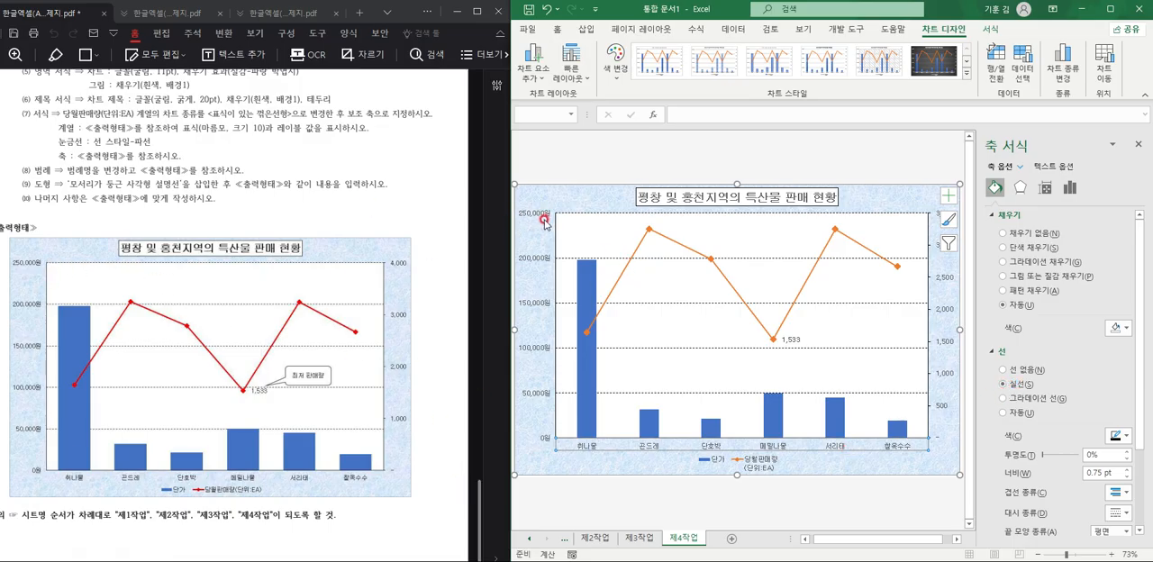
Set the secondary vertical axis maximum to 4000 and its major unit to 1000.
left_click(949, 279)
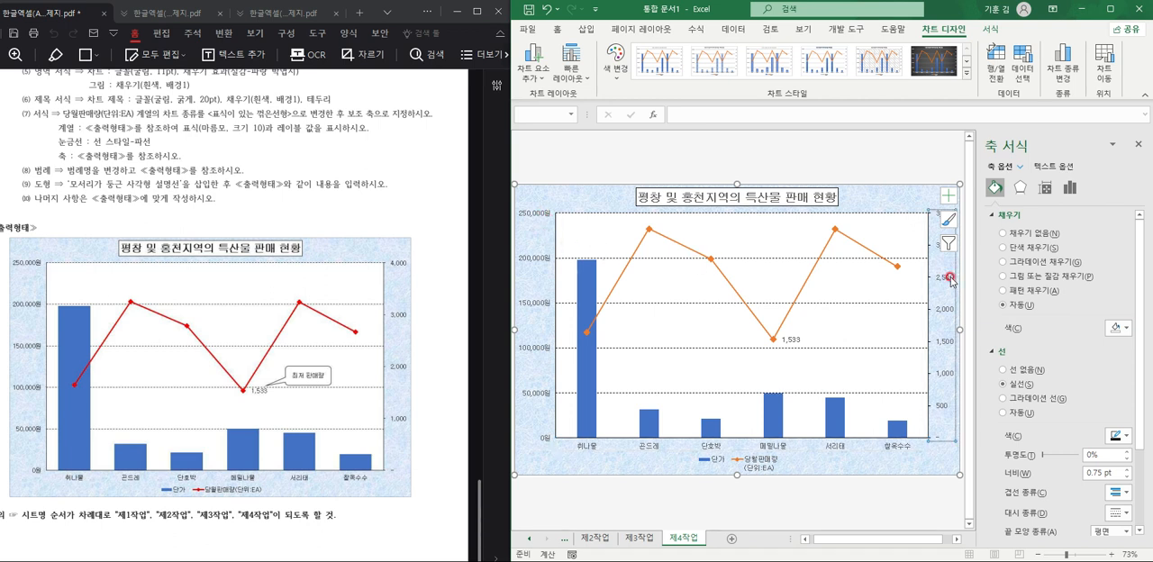
left_click(1066, 192)
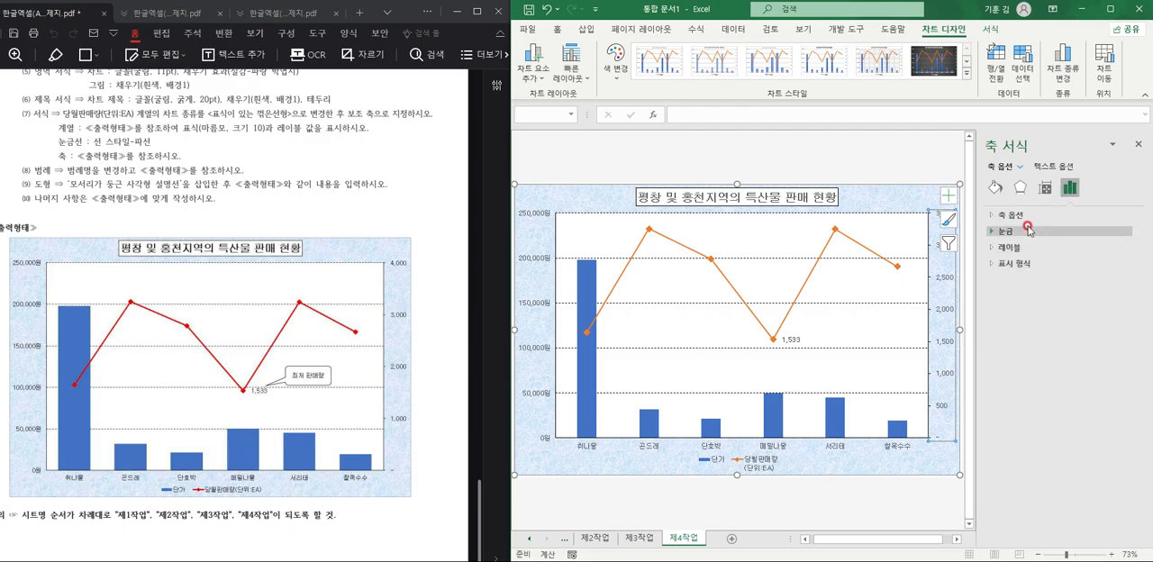
left_click(1024, 219)
left_click(1076, 263)
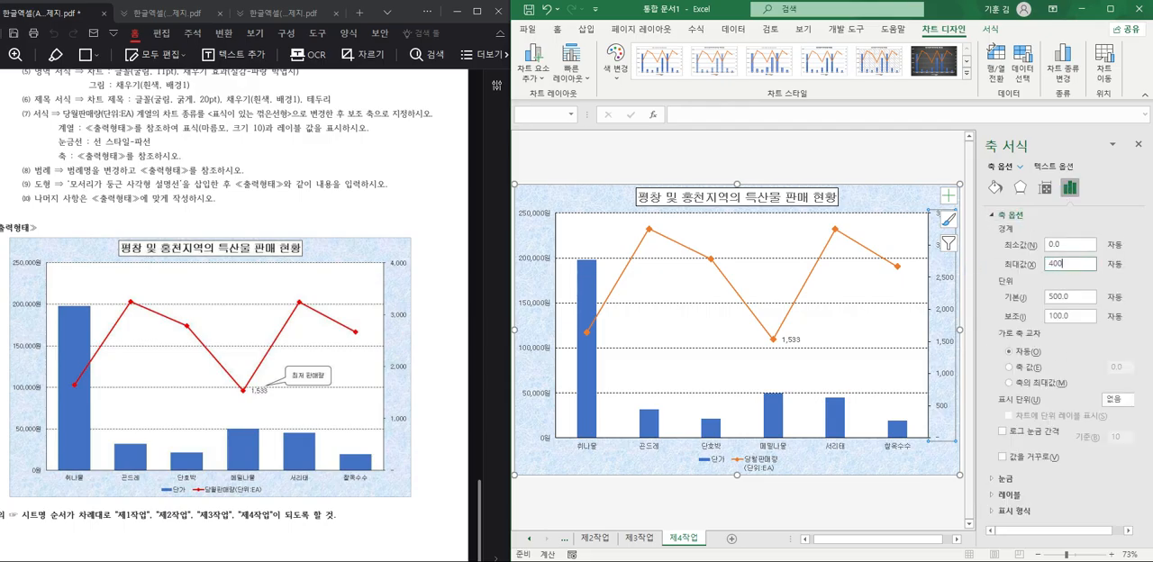
type("4000")
key("Return")
left_click(1069, 295)
type("1")
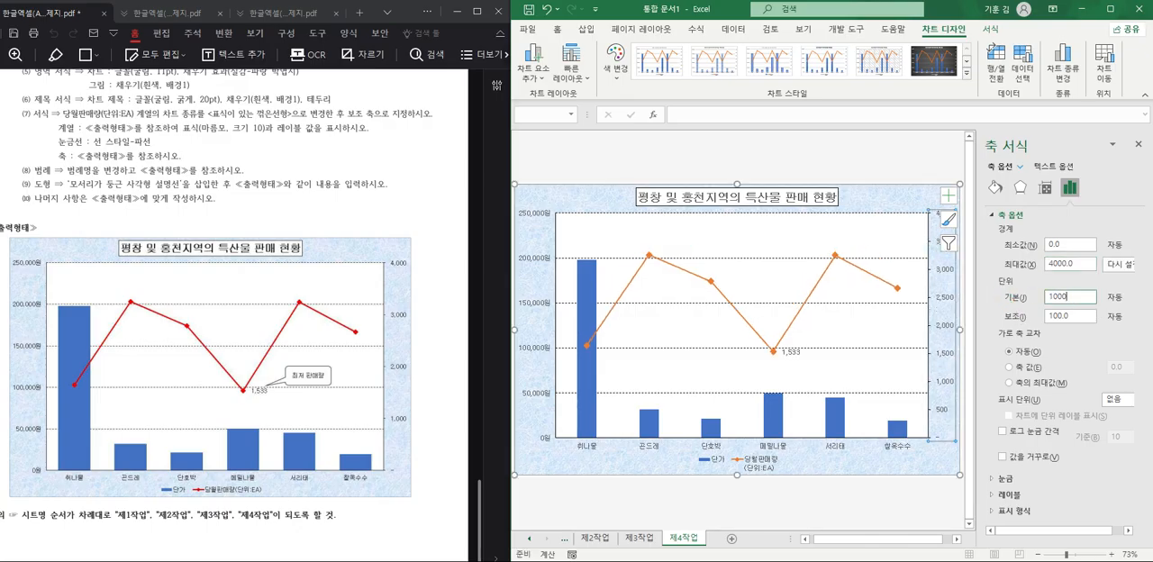
type("000")
key("Return")
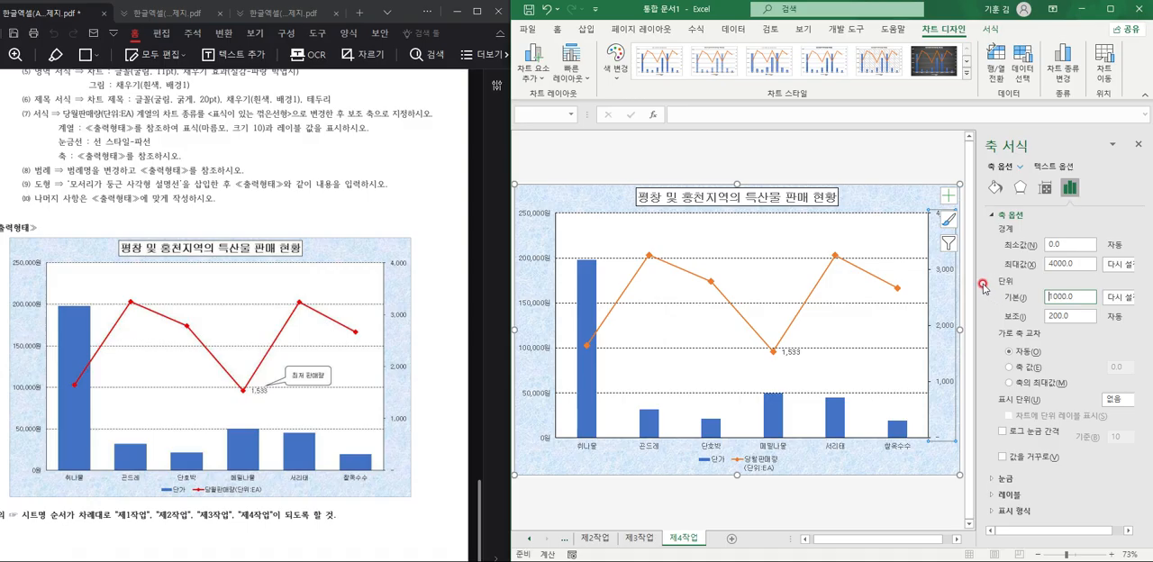
Rename the monthly sales series to 당월판매량(단위:EA) in the chart's data source so its legend entry fits on one line.
left_click(198, 217)
left_click(712, 461)
left_click(1033, 59)
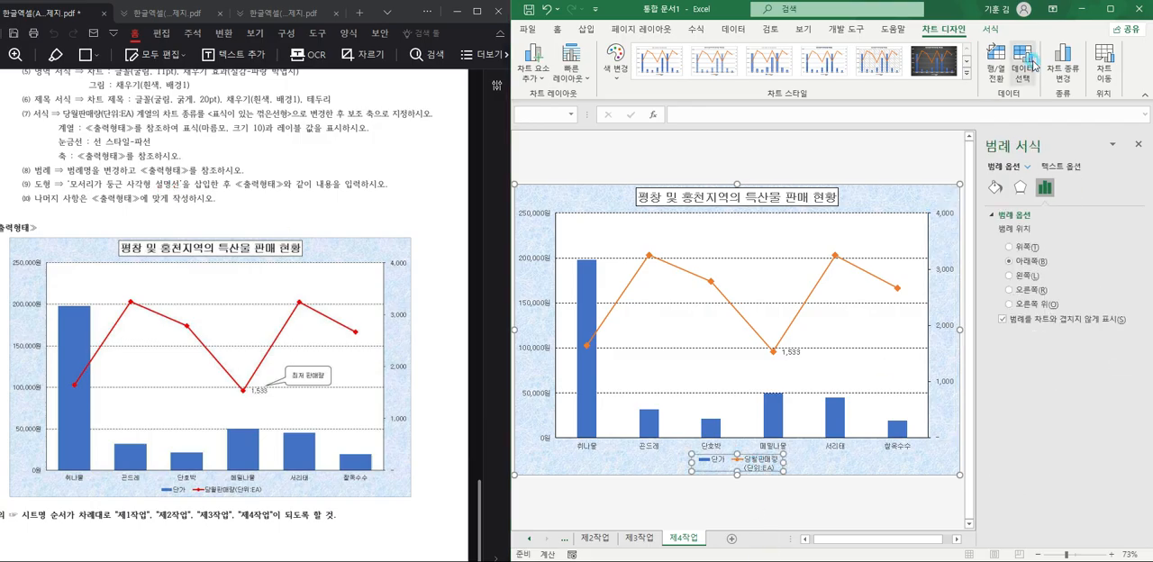
left_click(744, 451)
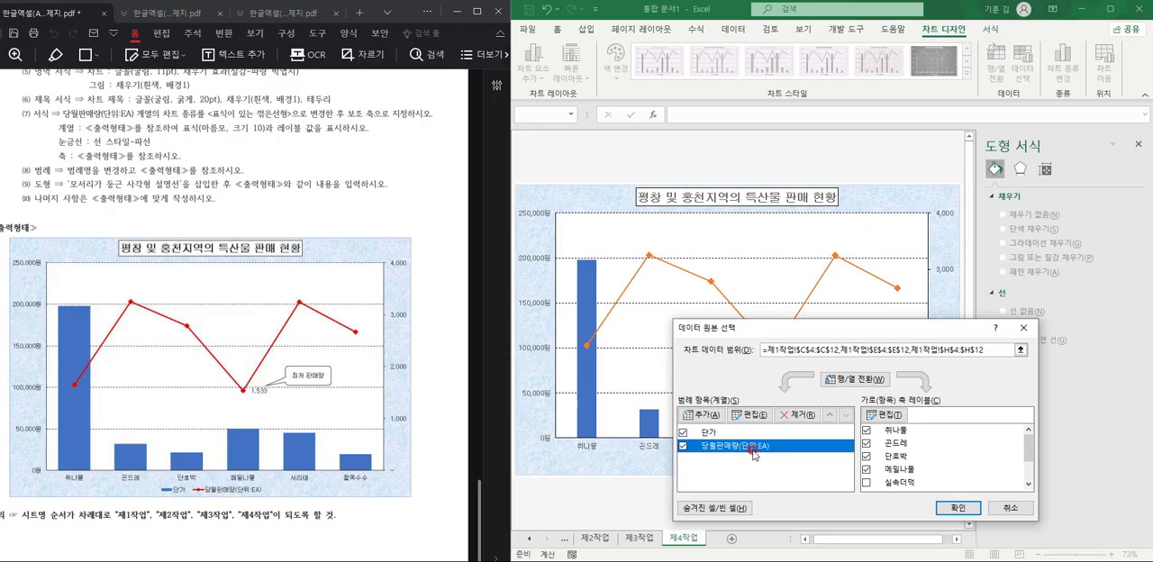
left_click(746, 416)
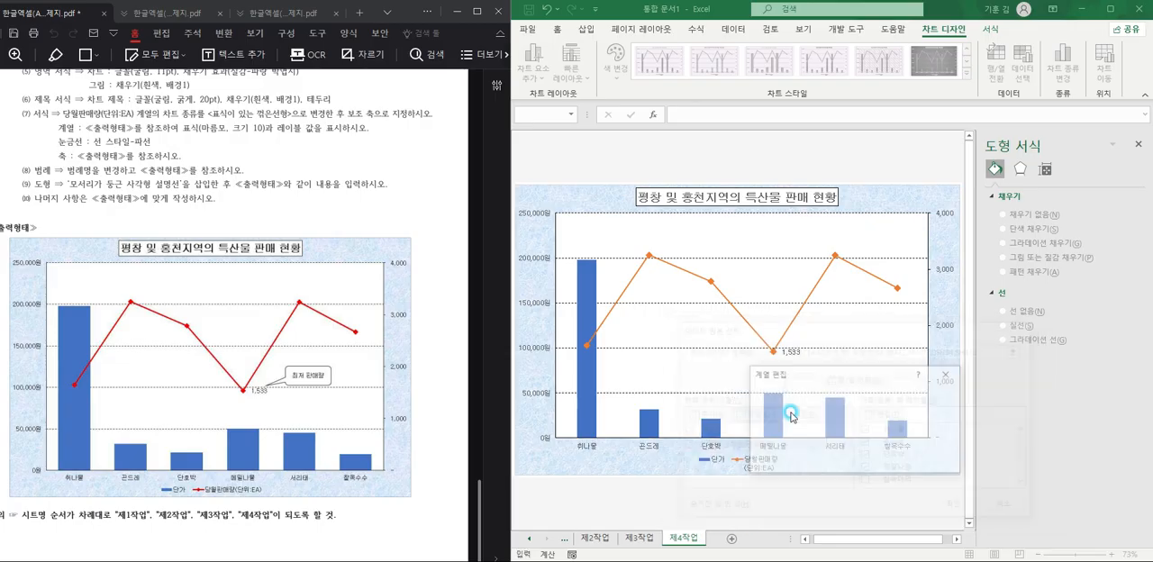
type("당워ㄹ")
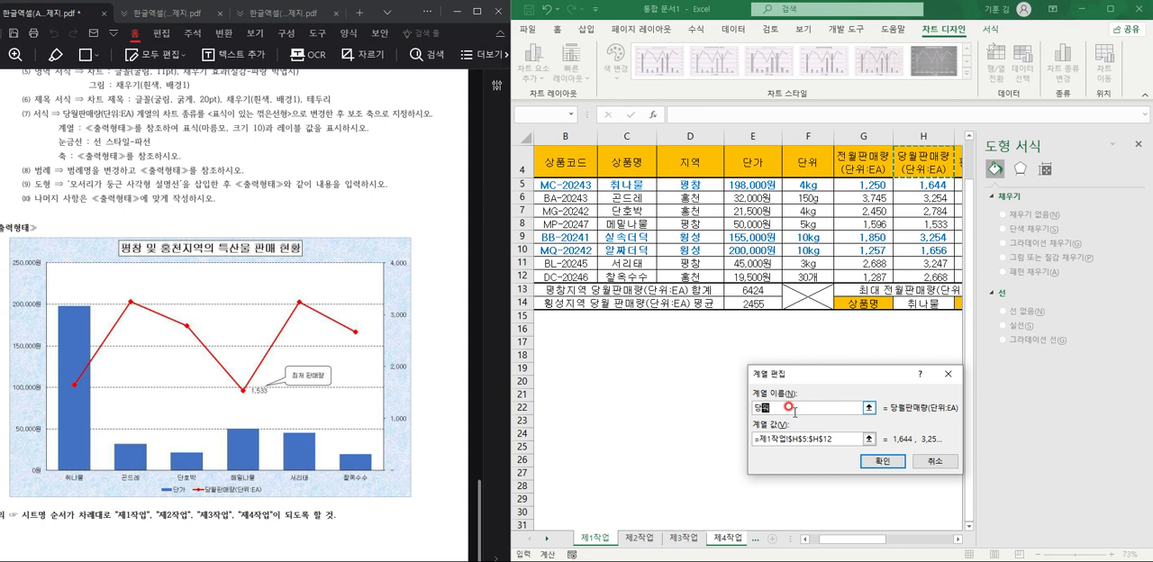
type("판매랴ㅇ")
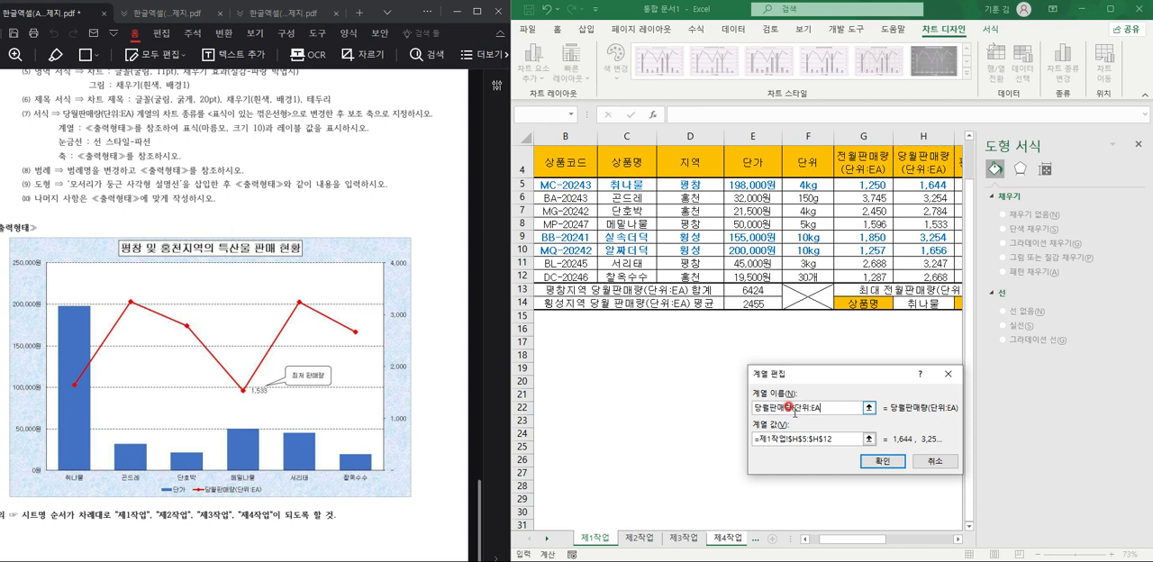
left_click(879, 461)
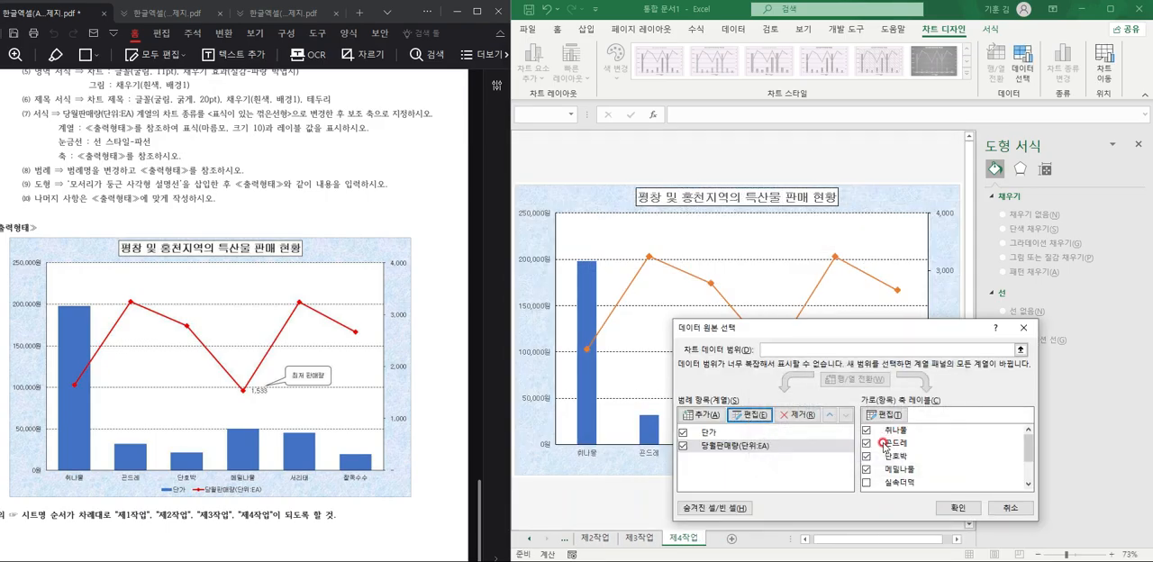
left_click(957, 507)
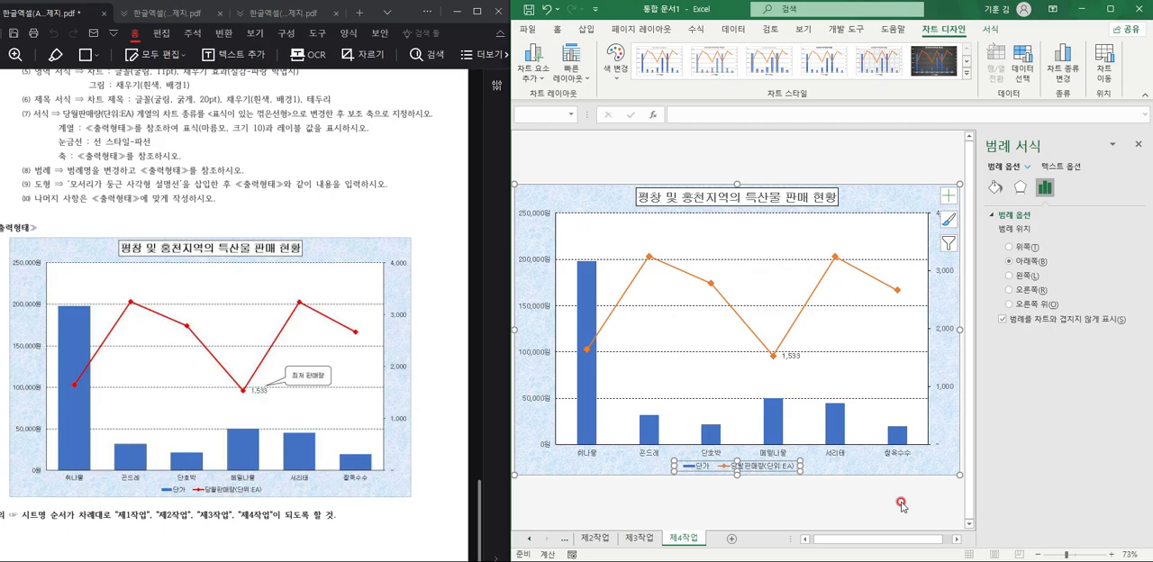
Insert a rounded rectangle callout about 2 cm high and 4.3 cm wide, pointing at the 메밀나물 data label, with the text 최저 판매량.
left_click(593, 29)
left_click(635, 68)
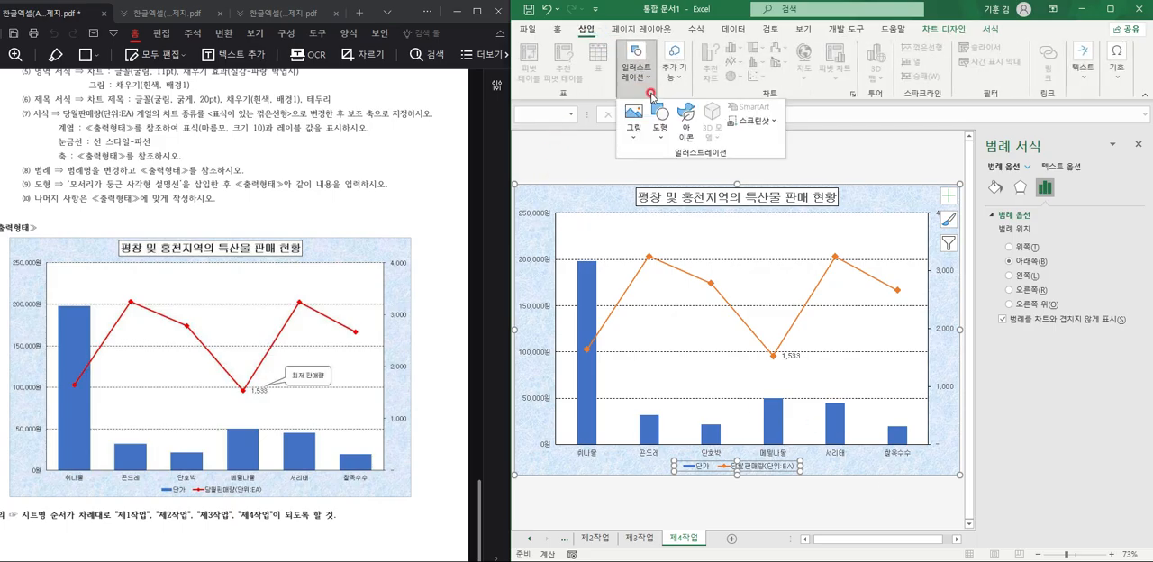
left_click(655, 126)
scroll(678, 420, "down", 1)
left_click(678, 419)
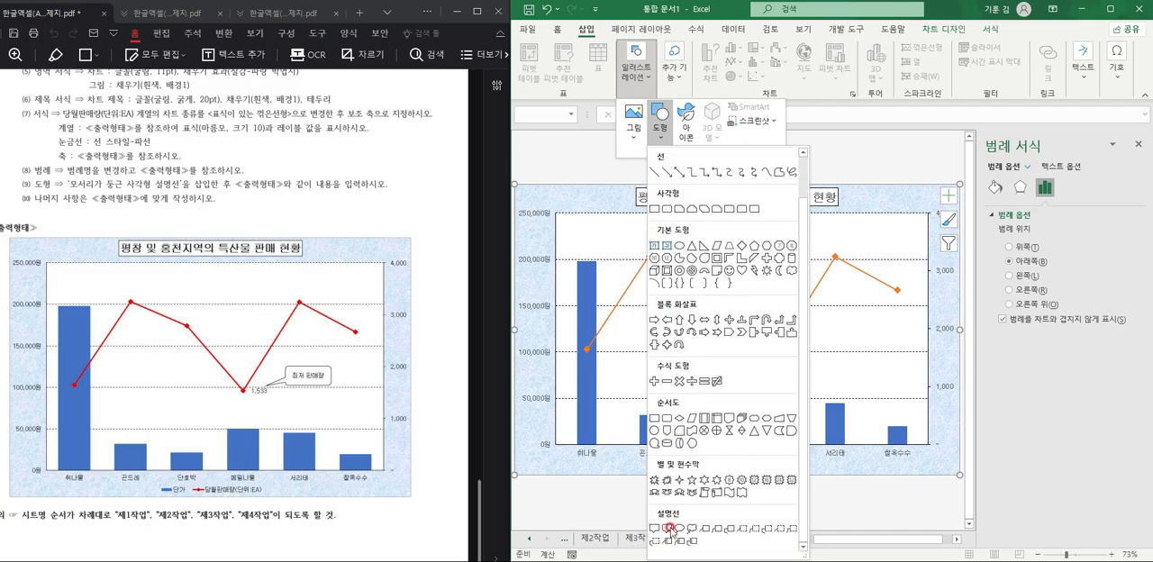
mouse_move(820, 326)
left_mouse_down()
mouse_move(857, 367)
mouse_move(894, 363)
mouse_move(806, 353)
left_mouse_up()
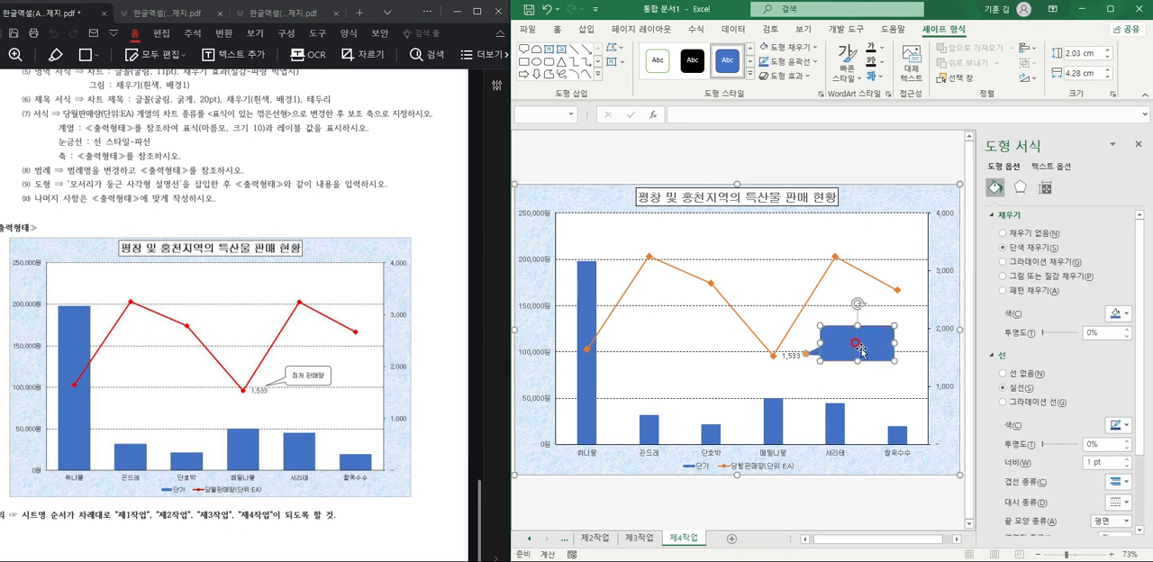
left_click(860, 342)
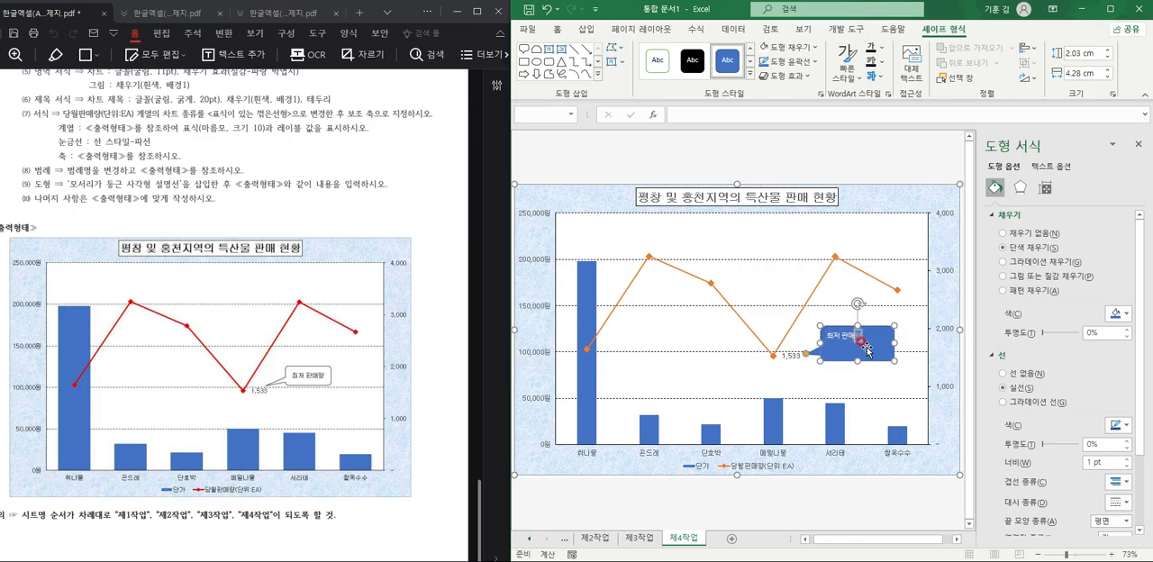
Format the callout text 최저 판매량 in black 굴림 and center it horizontally and vertically within the shape.
left_click_drag(825, 336, 865, 339)
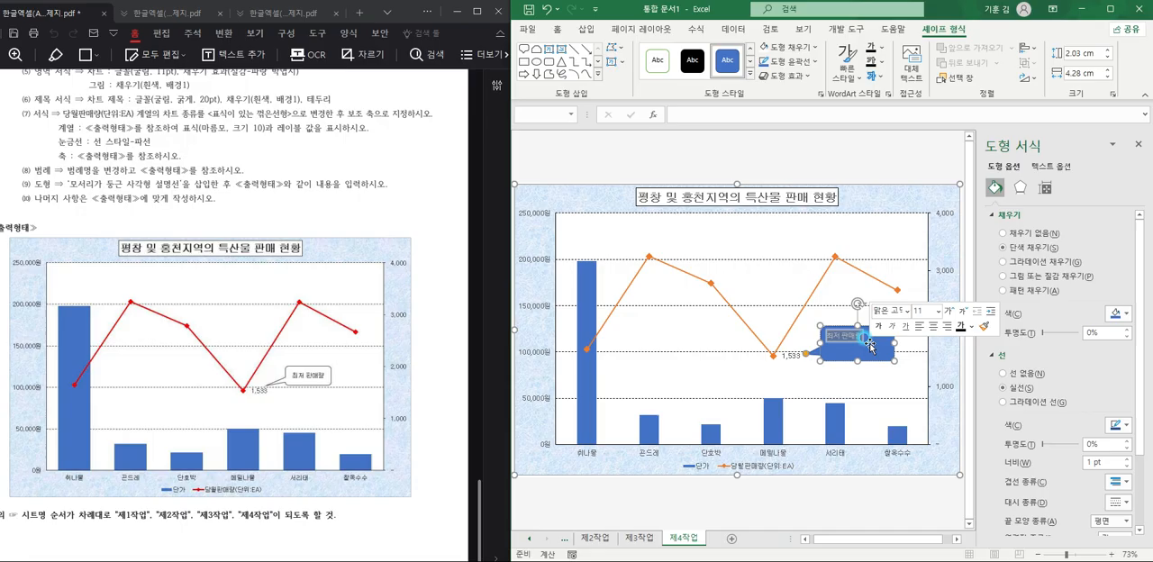
left_click(883, 315)
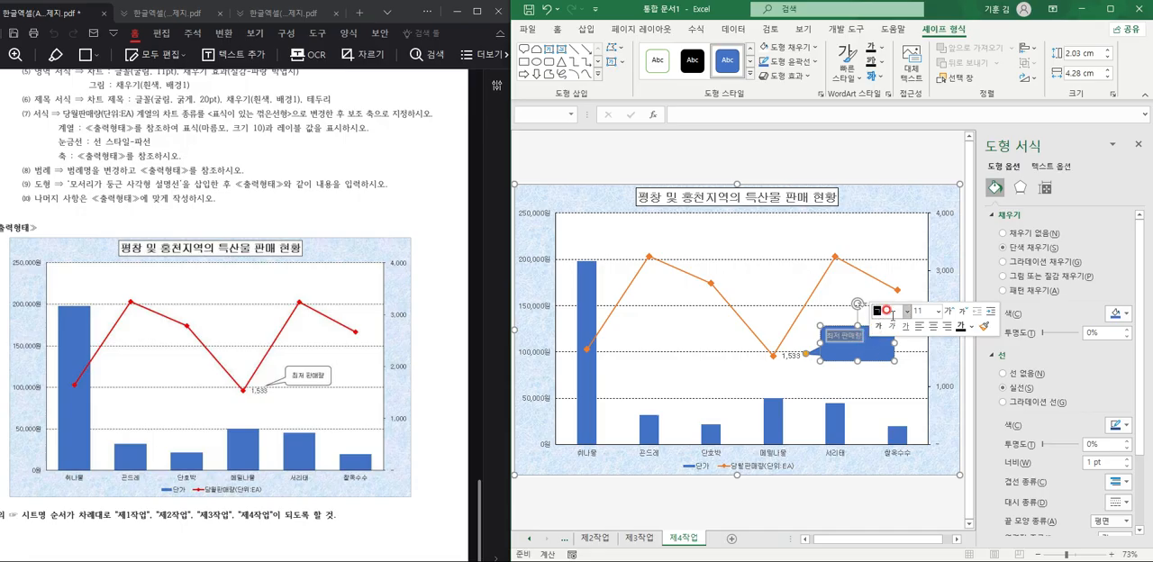
type("굴림")
key("Return")
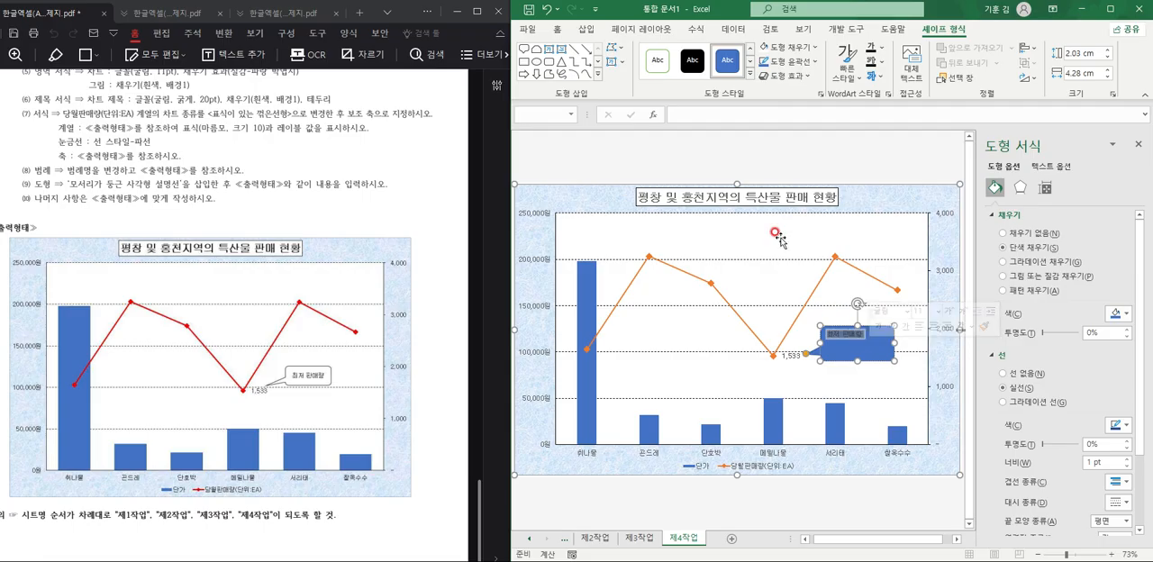
left_click(556, 29)
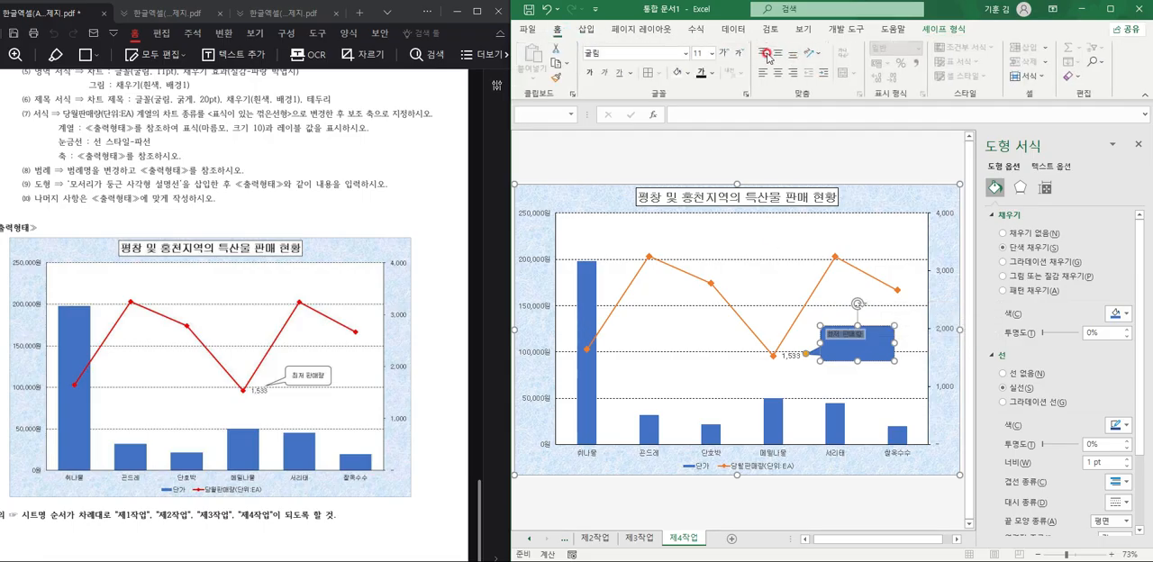
left_click(780, 57)
left_click(777, 72)
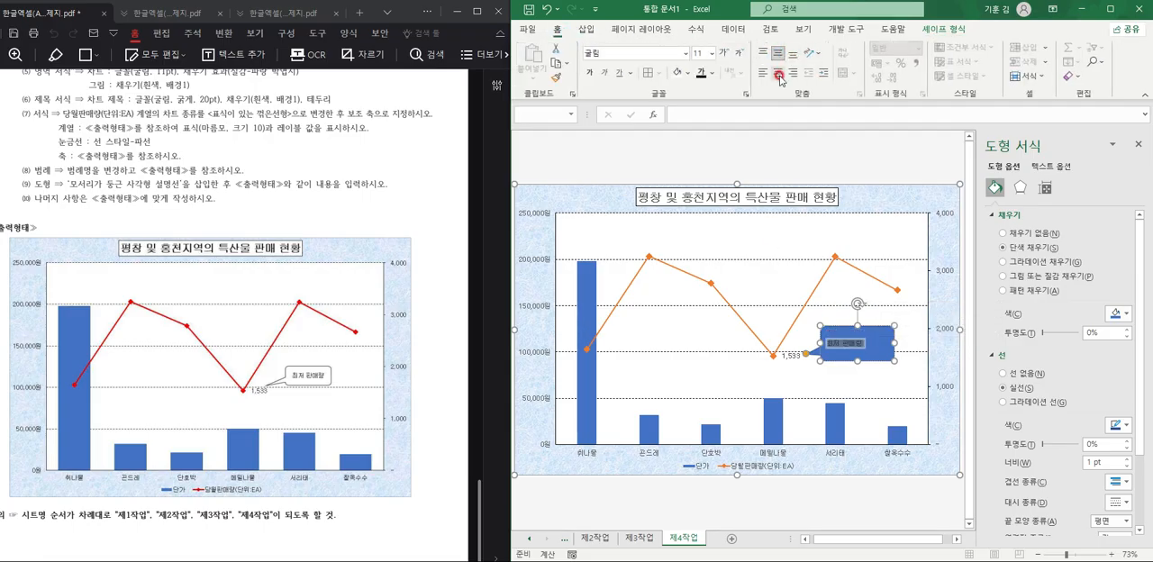
Fill the callout with white, then reduce its height and adjust its pointer toward the 메밀나물 data label.
left_click(849, 355)
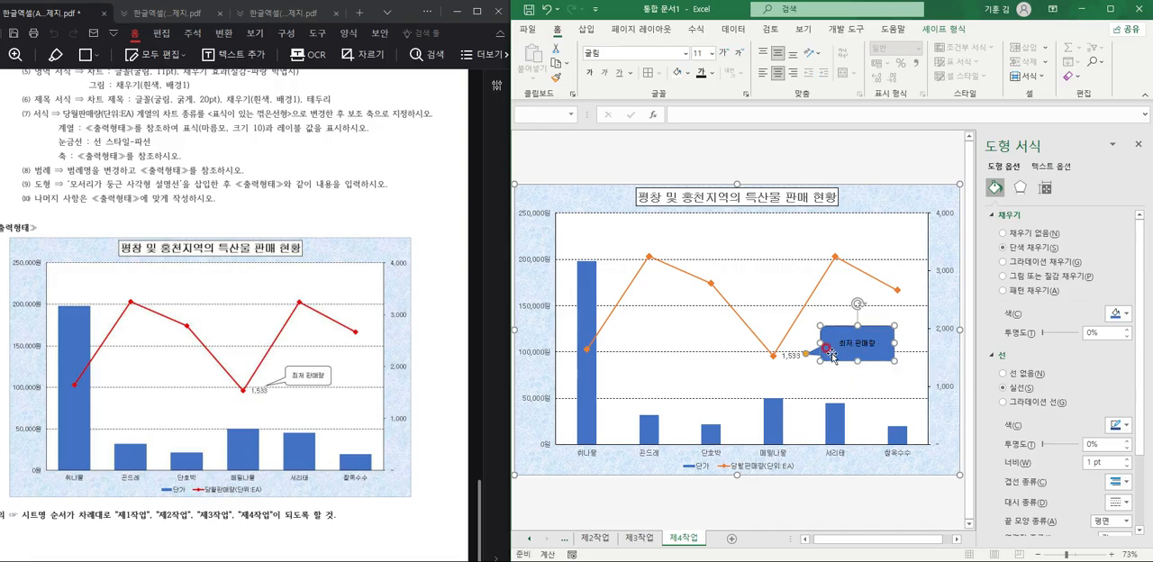
left_click(677, 72)
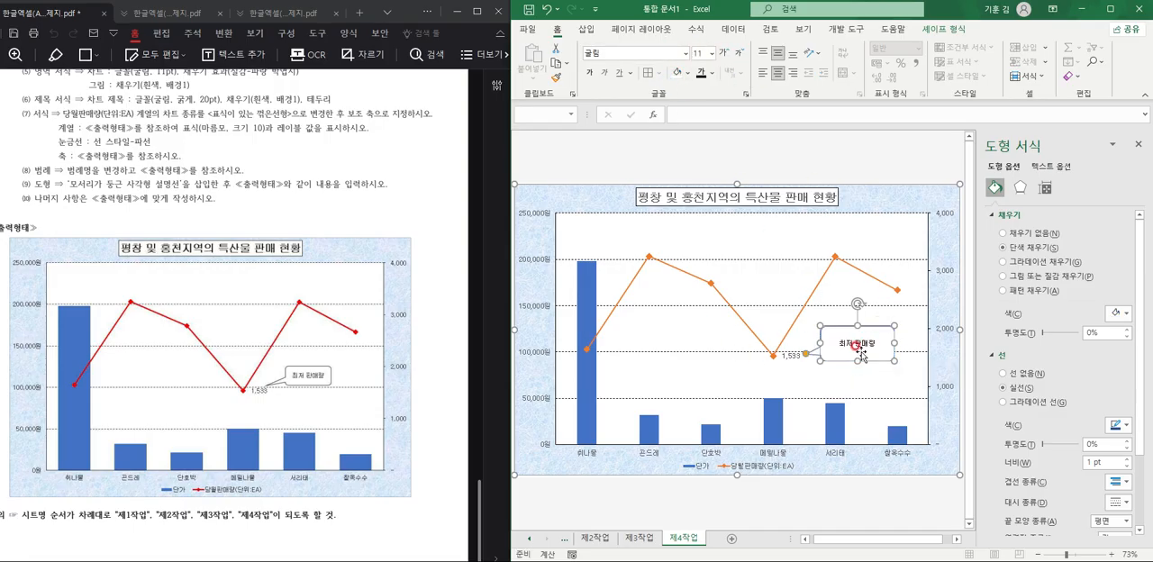
left_click_drag(856, 359, 805, 349)
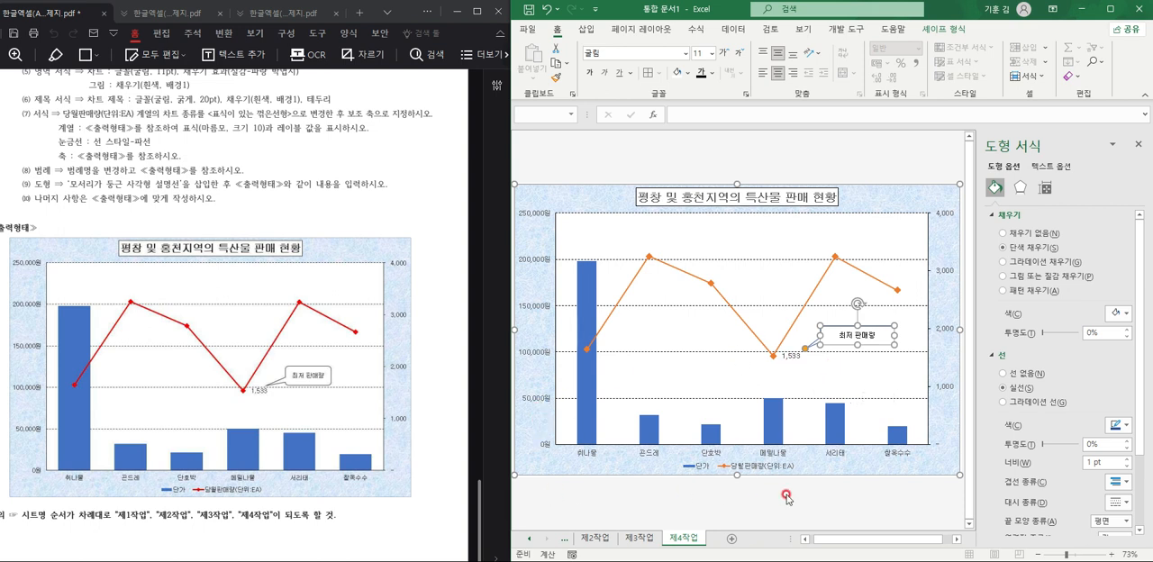
left_click(737, 506)
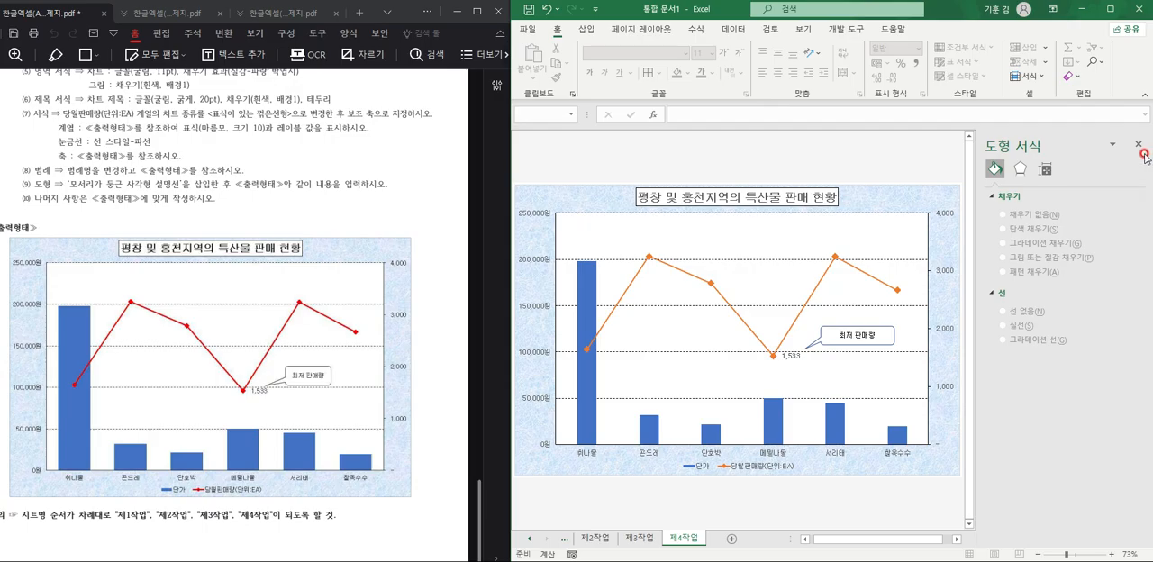
left_click(1138, 145)
scroll(820, 319, "up", 2, "ctrl")
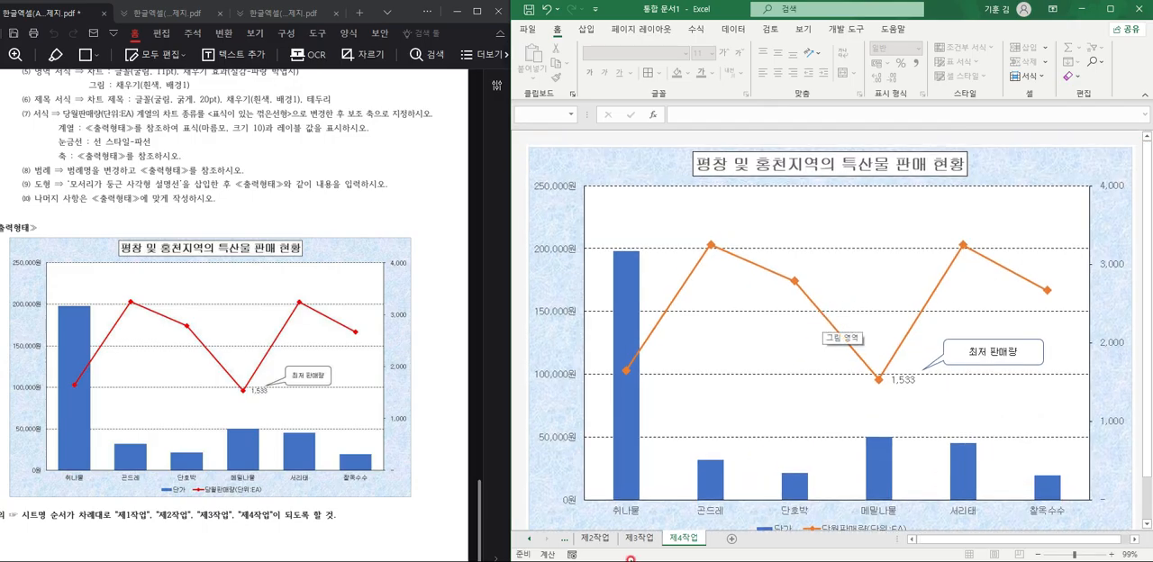
On the 제2작업 sheet, apply all borders to the filter criteria range B14:C16.
left_click(632, 540)
left_click(603, 540)
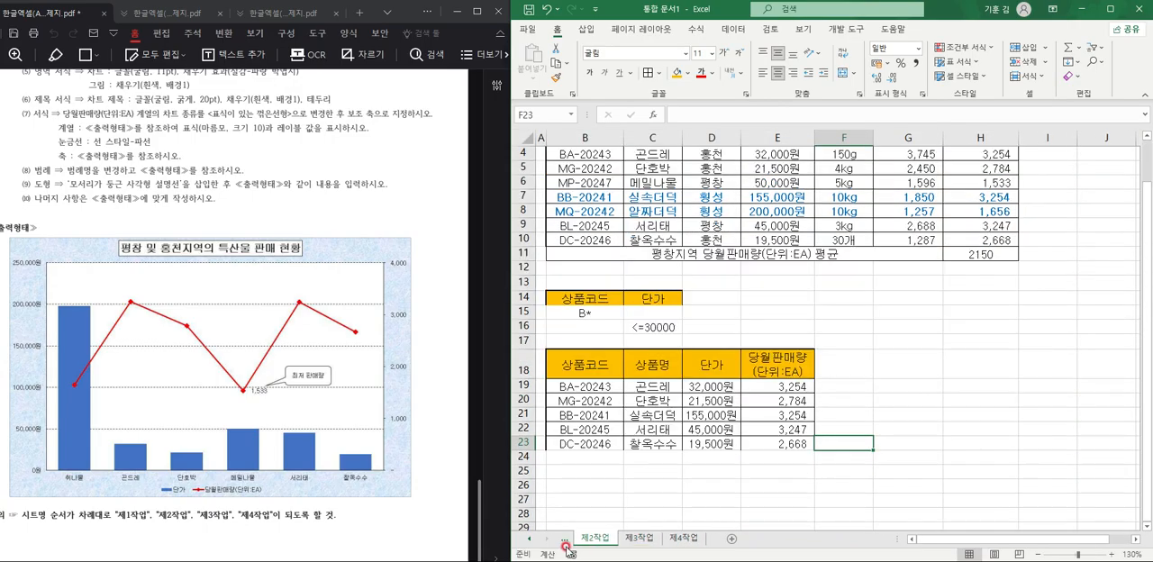
left_click(638, 390)
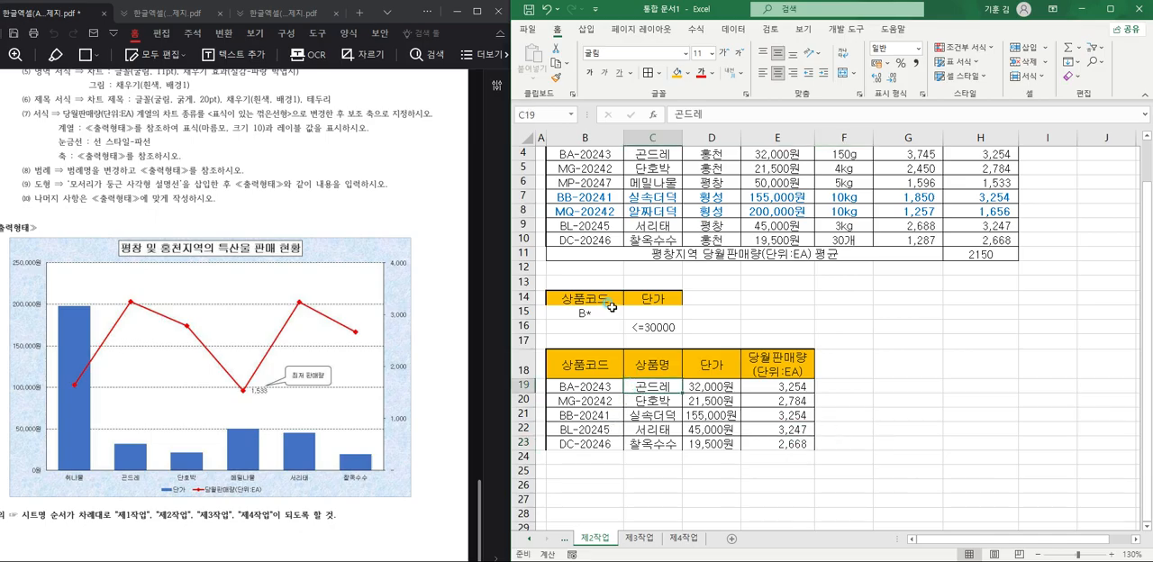
left_click_drag(599, 312, 649, 327)
left_click_drag(570, 299, 652, 326)
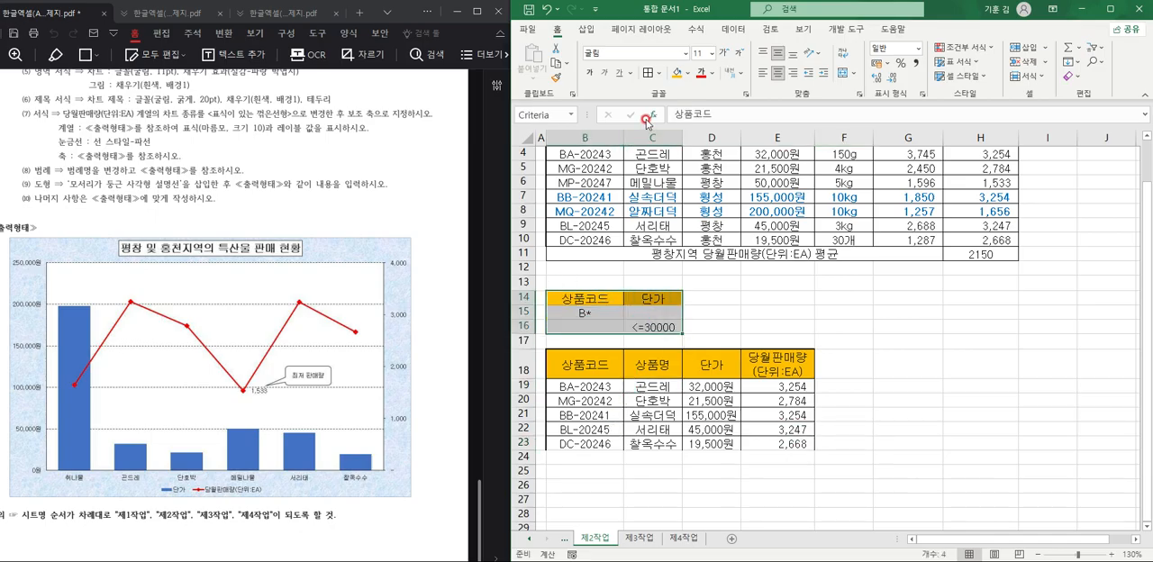
left_click(660, 73)
left_click(667, 196)
Apply all borders to the filtered result table B18:E23 on the 제2작업 sheet.
left_click_drag(565, 364, 793, 450)
left_click(756, 413)
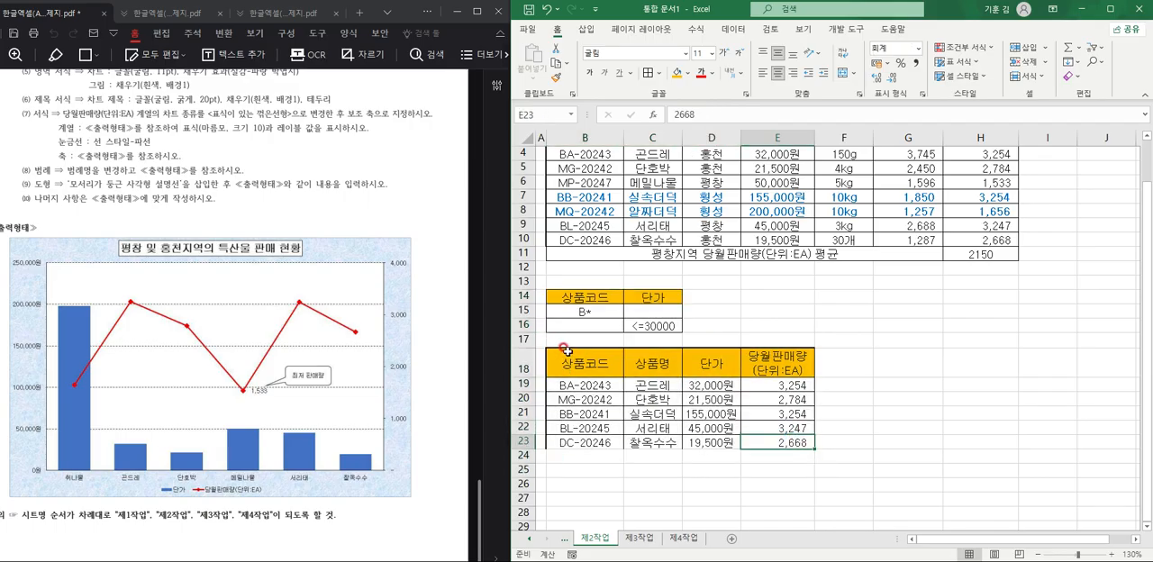
left_click_drag(564, 352, 770, 443)
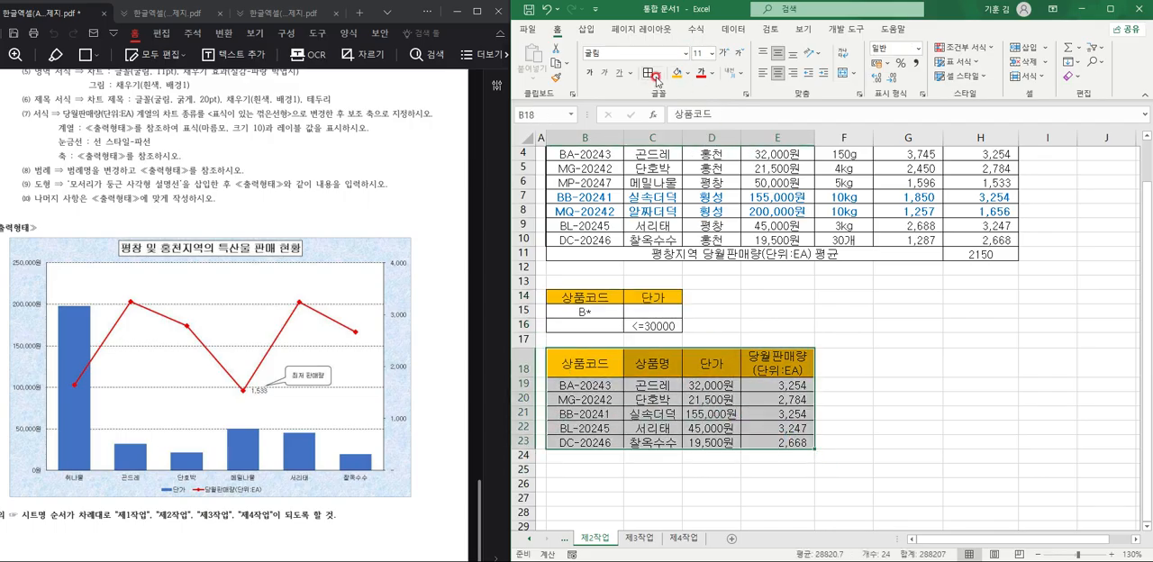
left_click(659, 73)
left_click(681, 198)
left_click(874, 380)
scroll(865, 405, "up", 1)
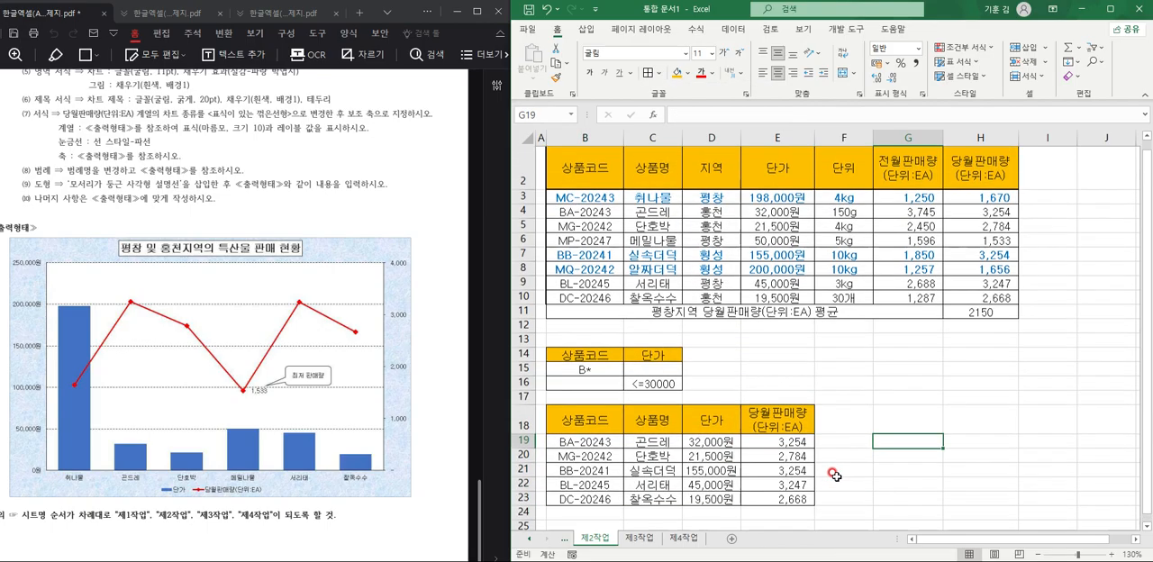
left_click(862, 439)
scroll(863, 439, "down", 3)
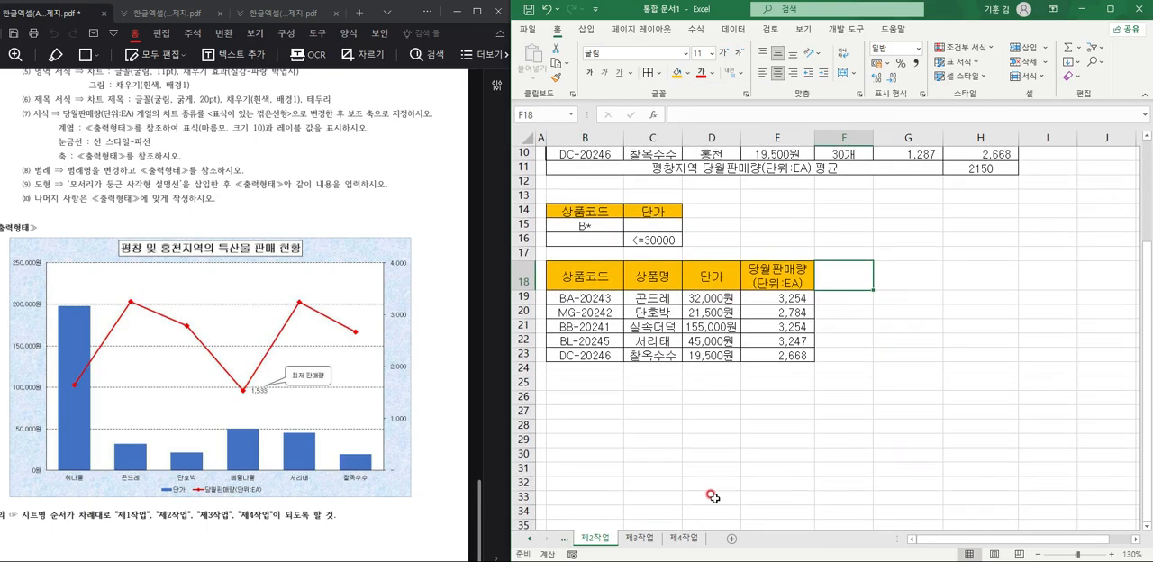
On the 제1작업 sheet, nudge the approval box picture rightward to line up with the table's right edge.
left_click(565, 538)
left_click(585, 538)
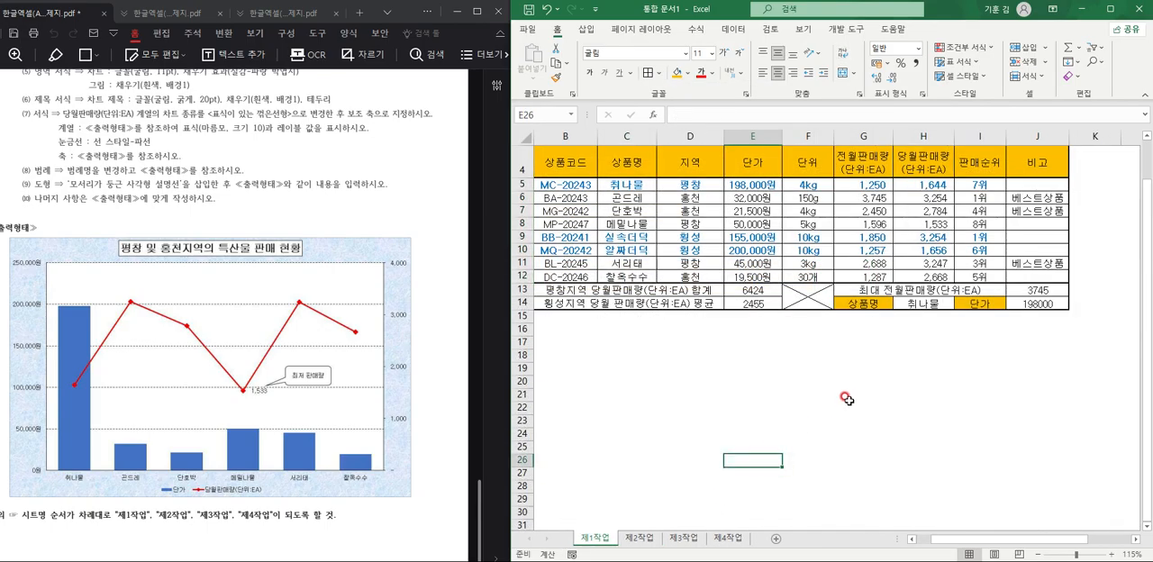
scroll(849, 378, "up", 1)
left_click_drag(997, 169, 1009, 169)
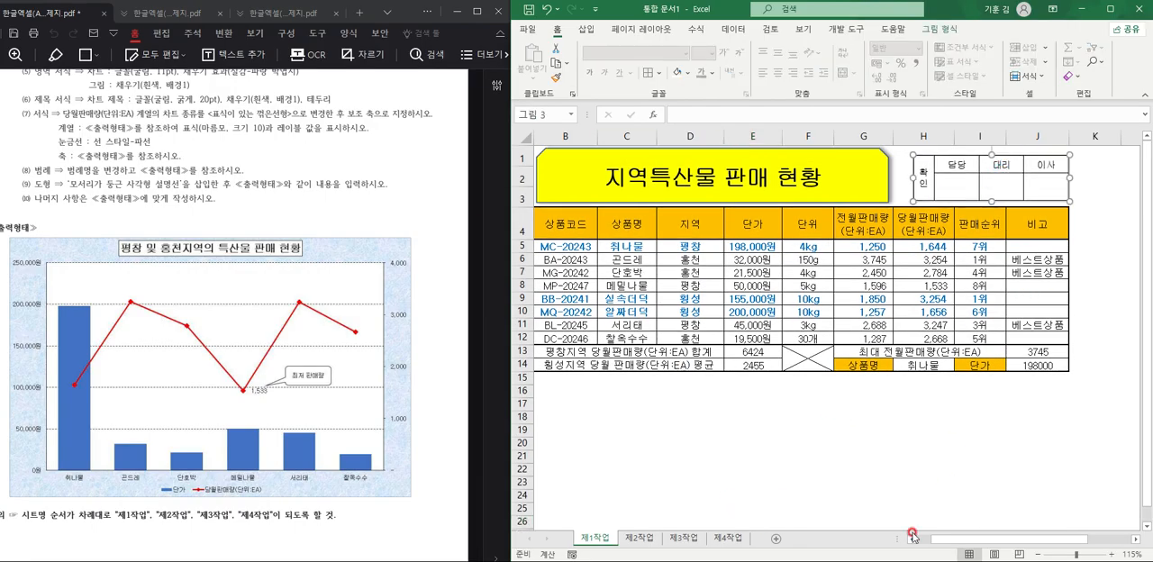
left_click(829, 487)
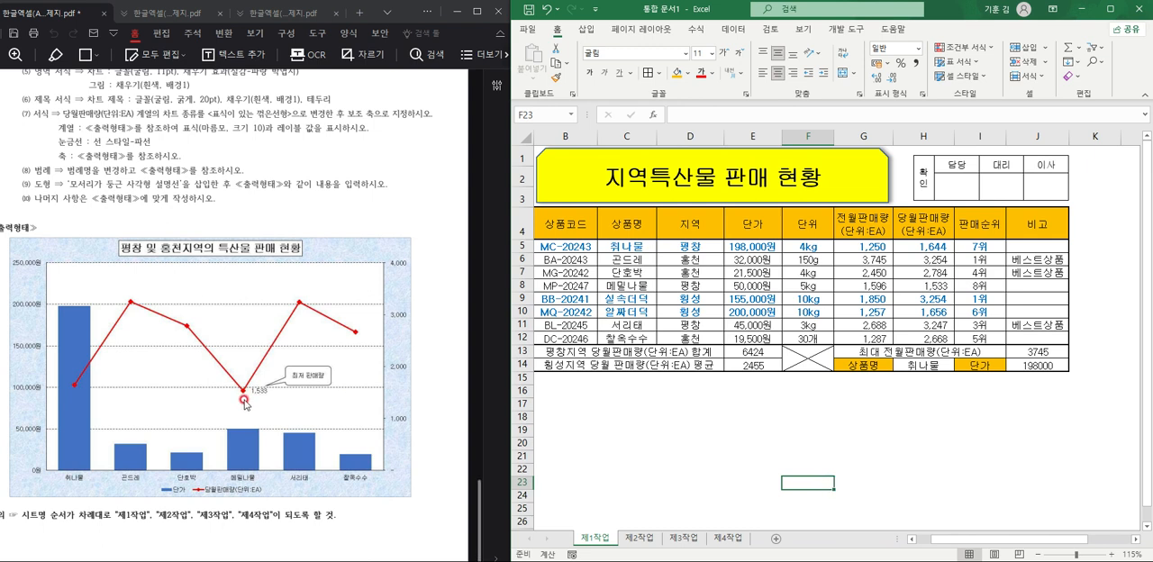